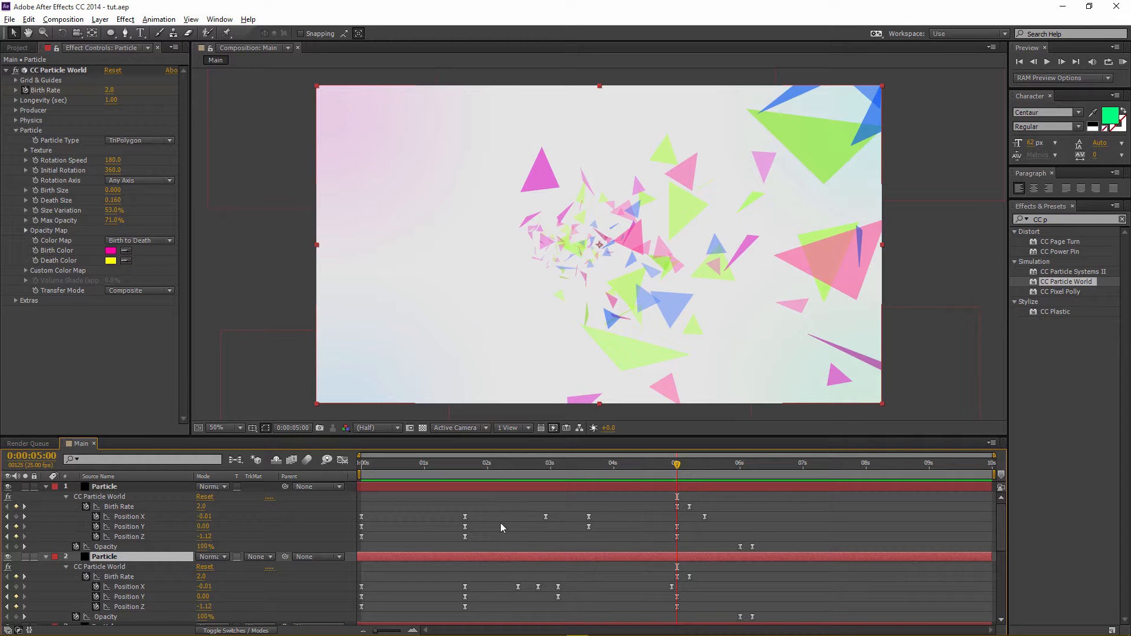
- Examine the Birth Rate keyframes at 5:00 and 5:05 across the four Particle layers
left_click(145, 508)
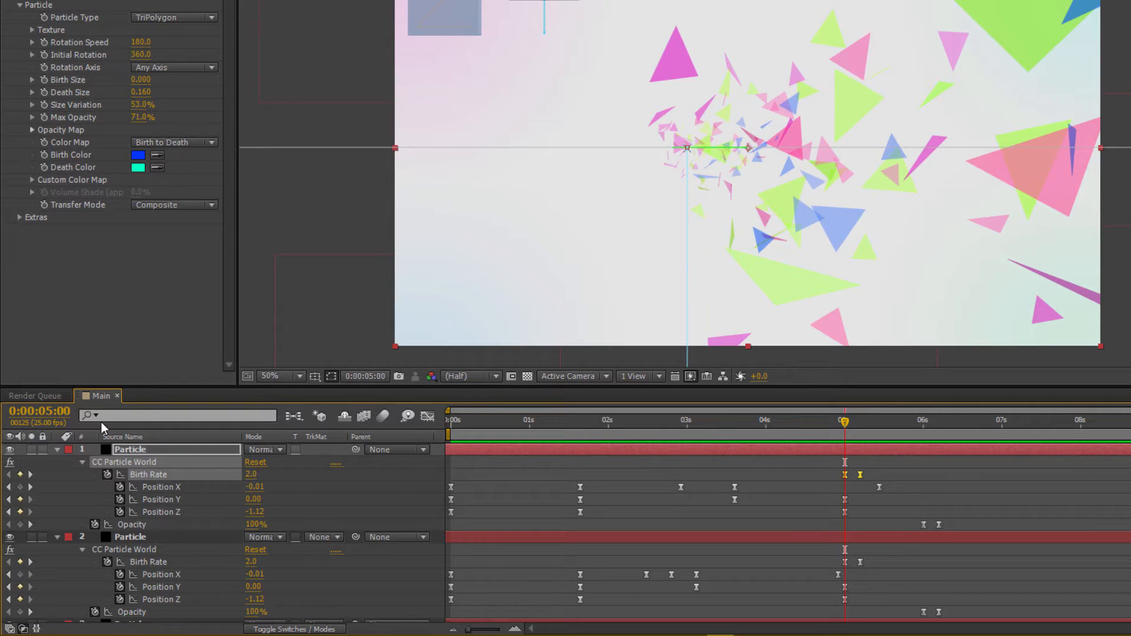
left_click(173, 336)
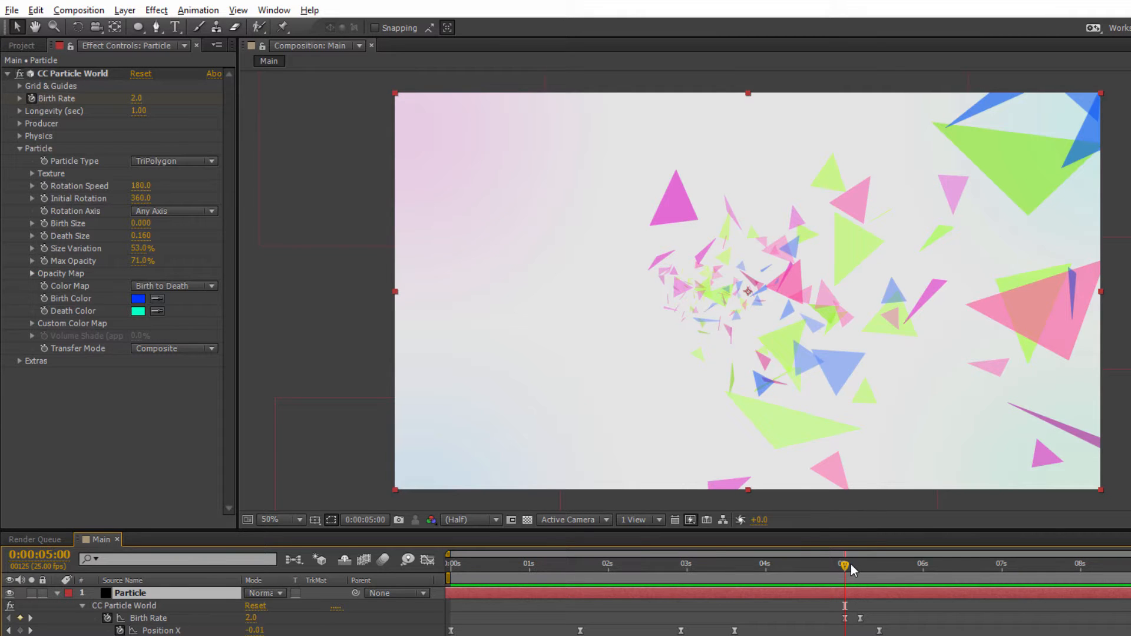
left_click_drag(851, 567, 862, 567)
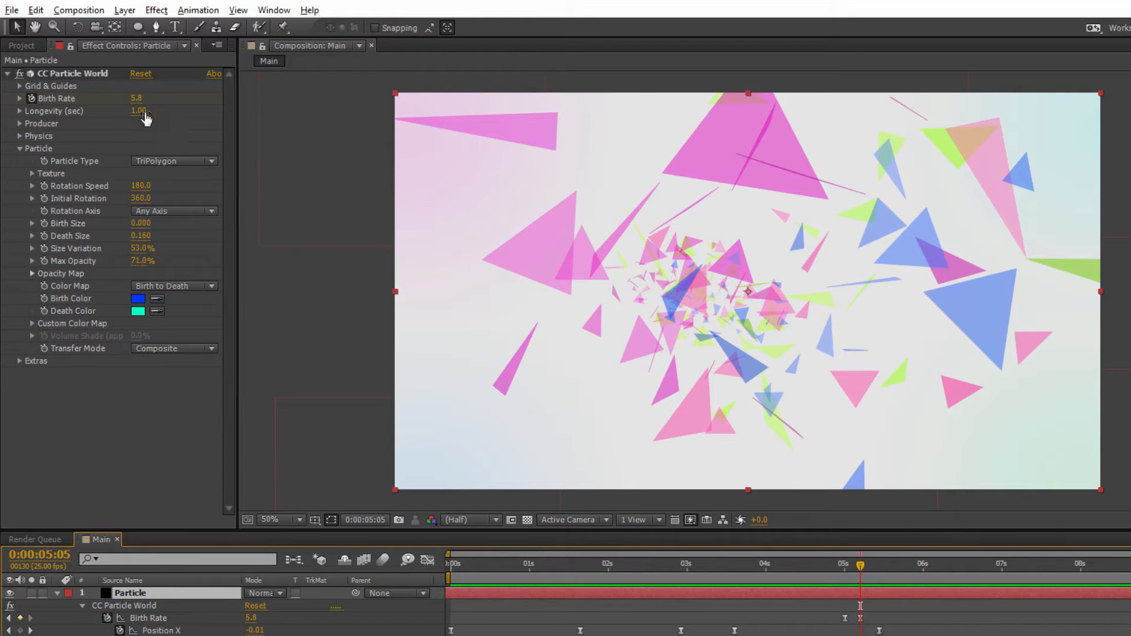
left_click_drag(874, 613, 827, 623)
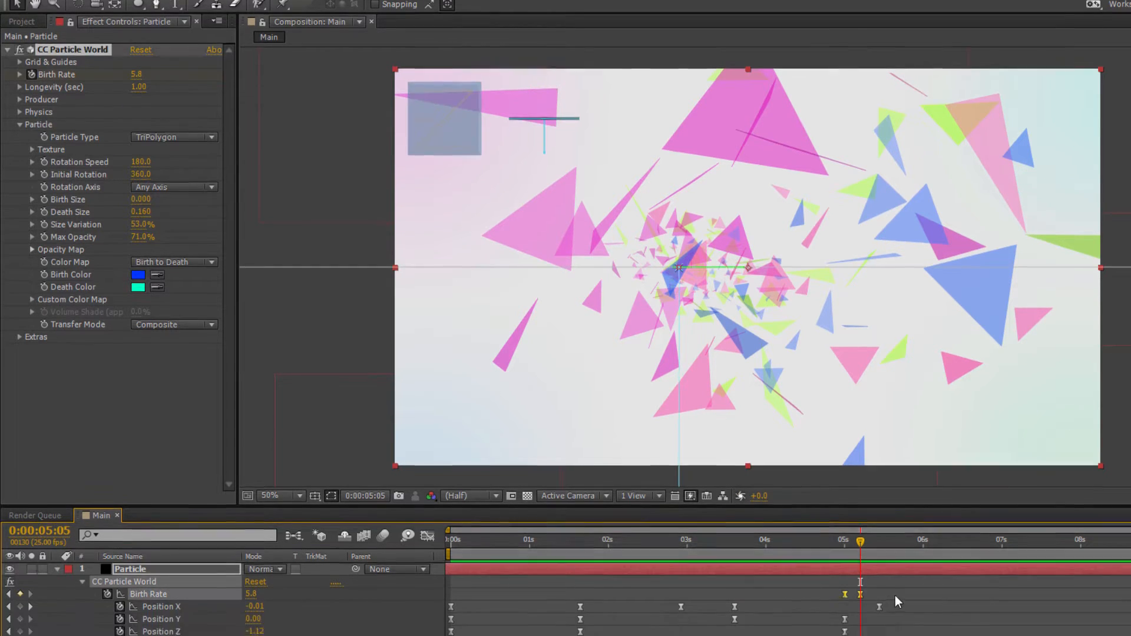
scroll(896, 596, "down", 2)
scroll(161, 574, "down", 1)
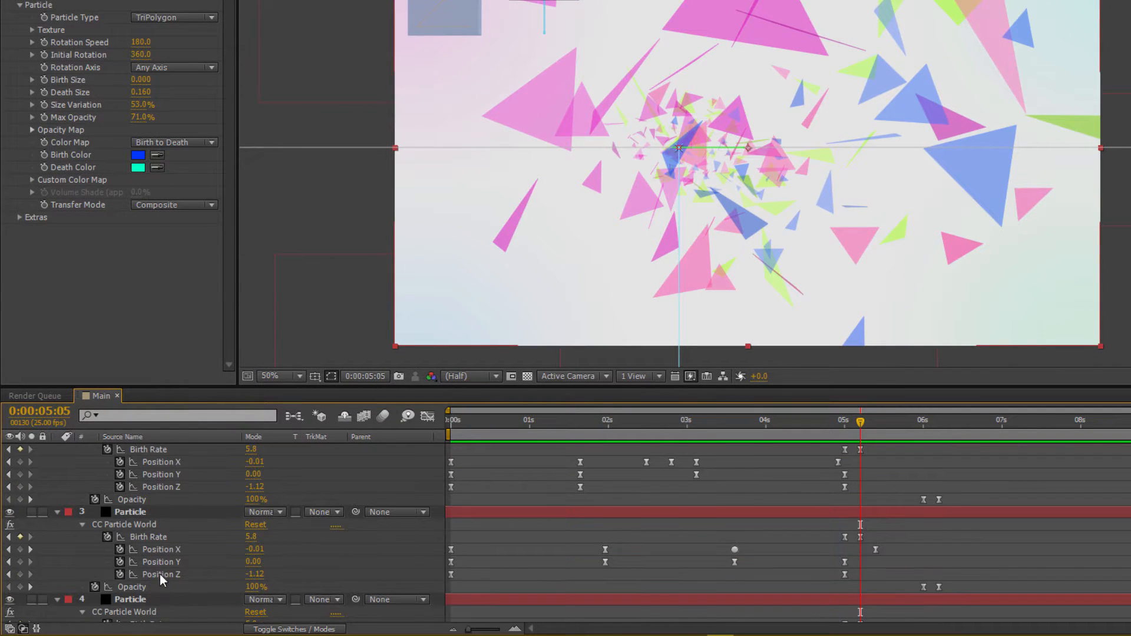
scroll(183, 553, "down", 1)
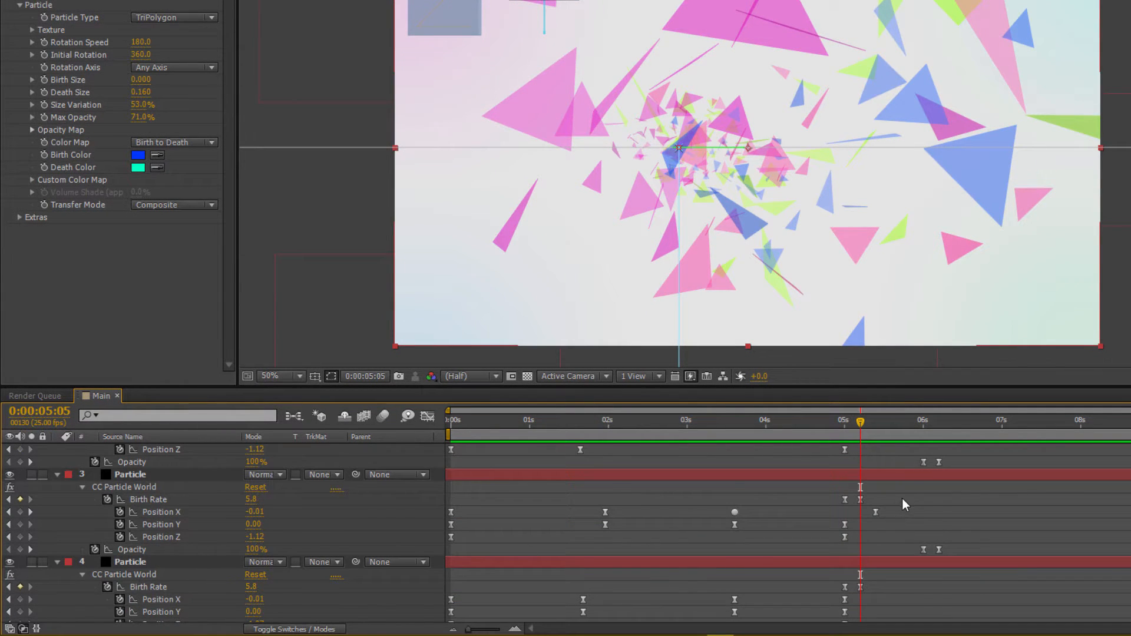
scroll(902, 498, "down", 1)
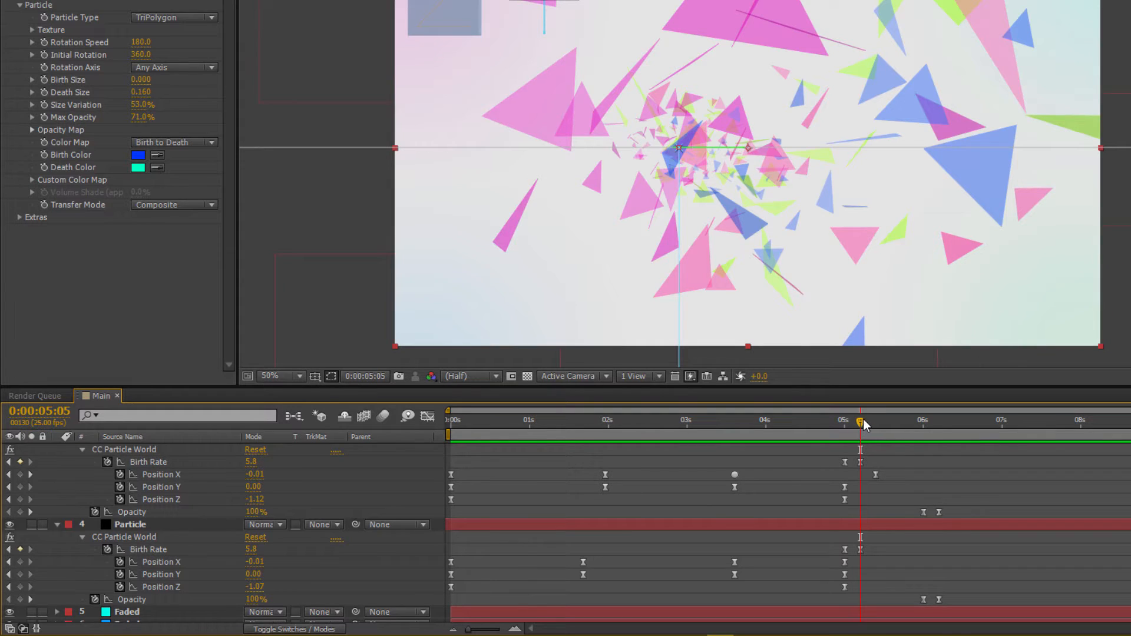
- Check the Opacity keyframes at 6:00 and 6:05 on the Particle layers
left_click_drag(864, 419, 924, 420)
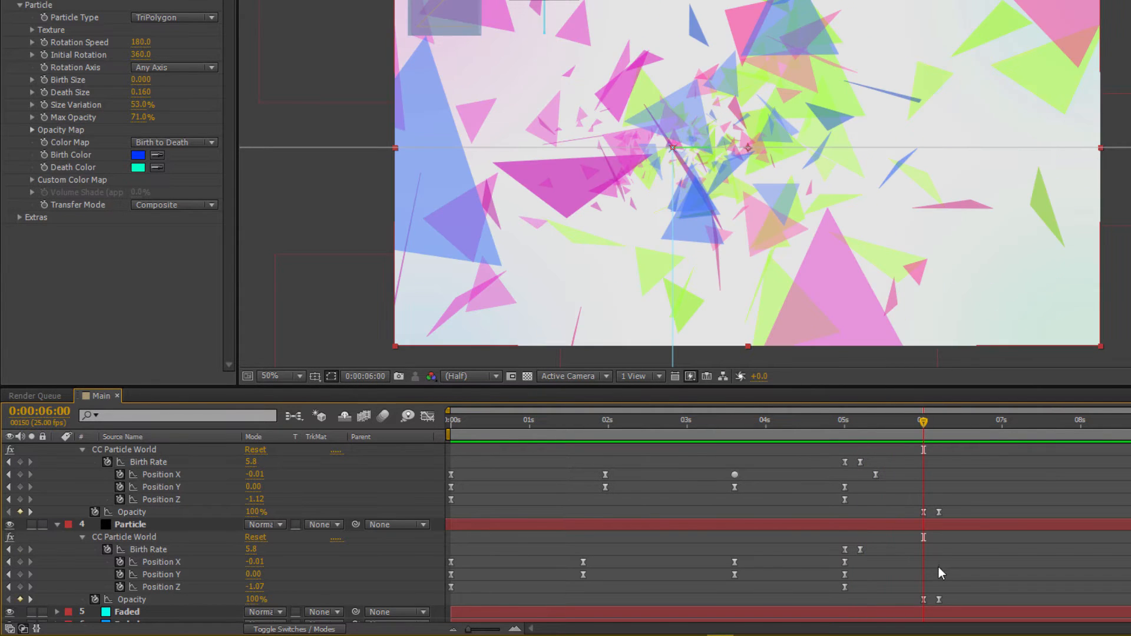
left_click(956, 510)
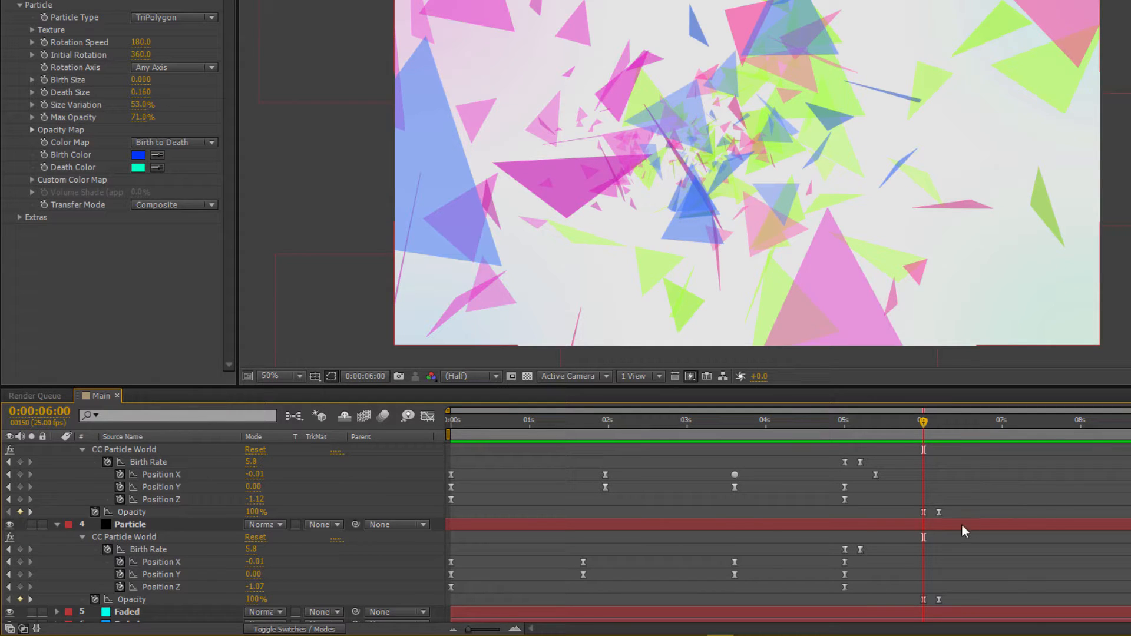
left_click_drag(924, 422, 939, 423)
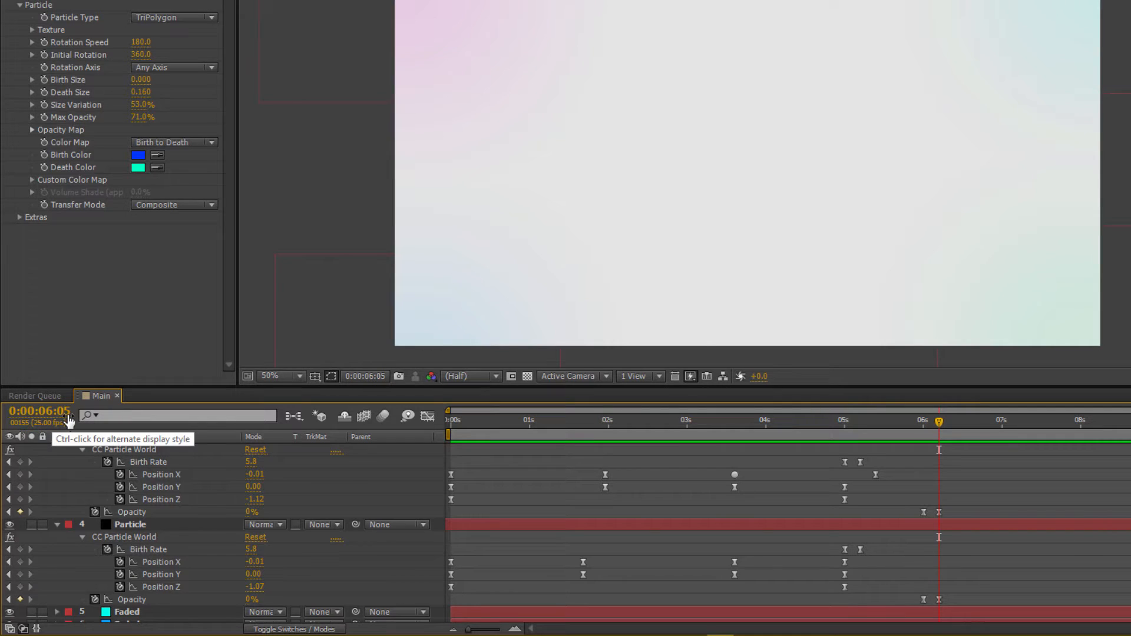
scroll(925, 498, "up", 5)
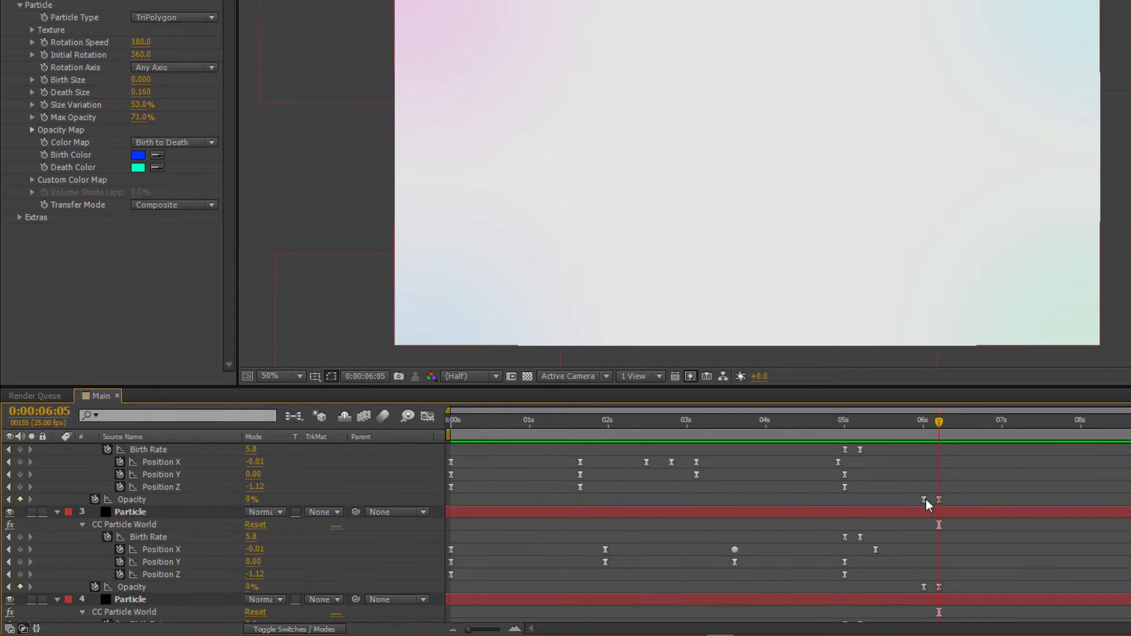
left_click_drag(925, 423, 894, 420)
scroll(885, 482, "up", 2)
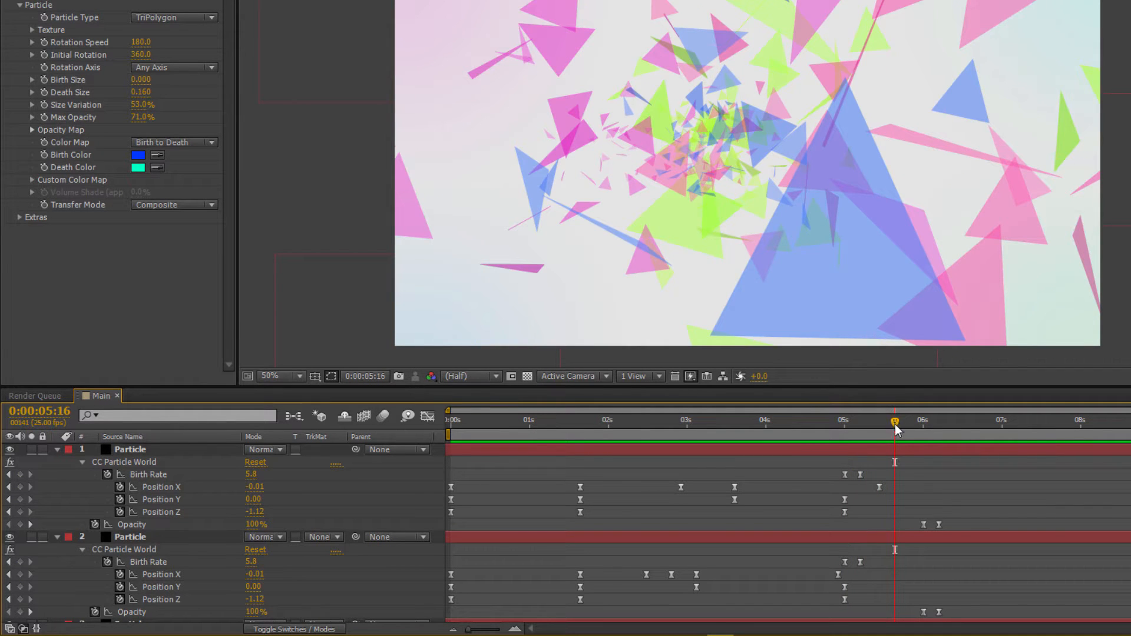
- Collapse the properties of all four Particle layers and leave no layer selected
left_click(414, 303)
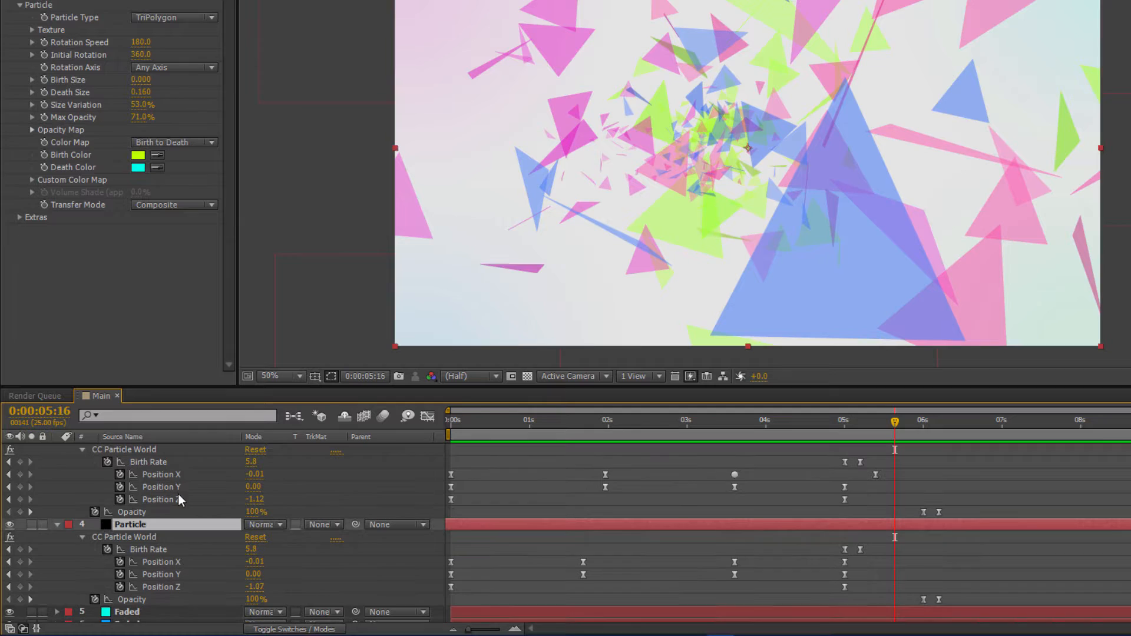
left_click(56, 525)
left_click(57, 502)
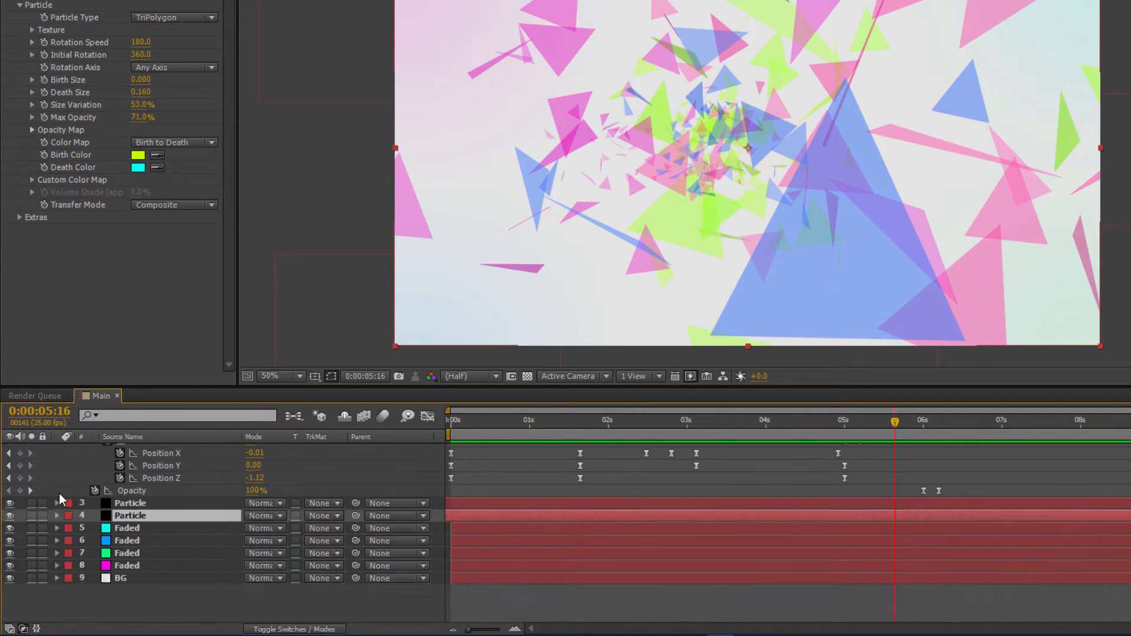
left_click(57, 492)
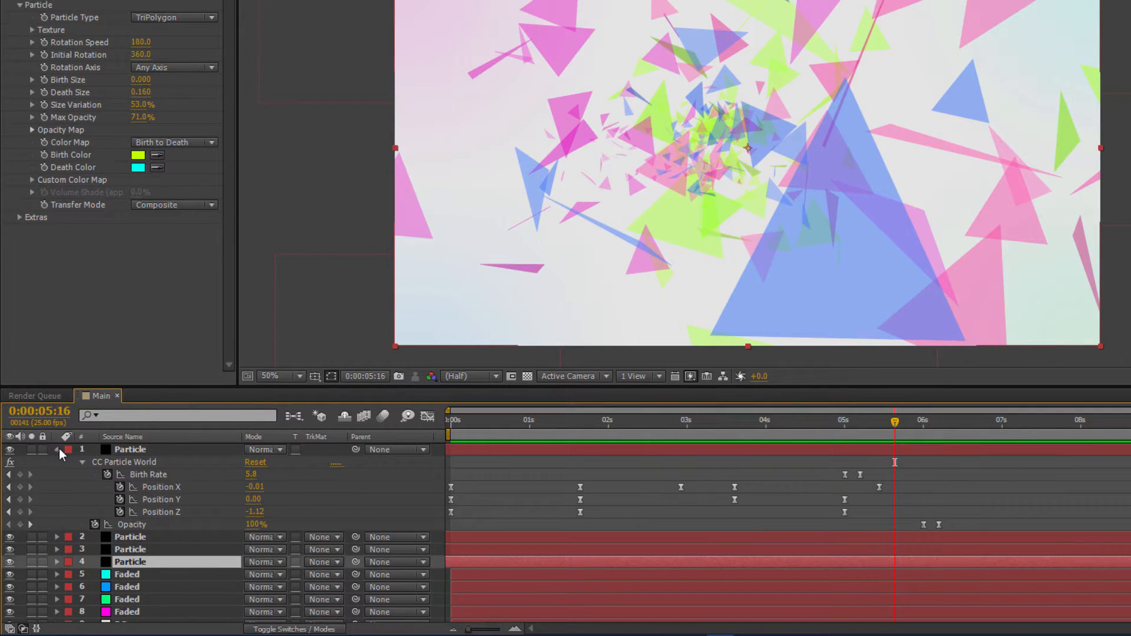
left_click(58, 449)
left_click(151, 448)
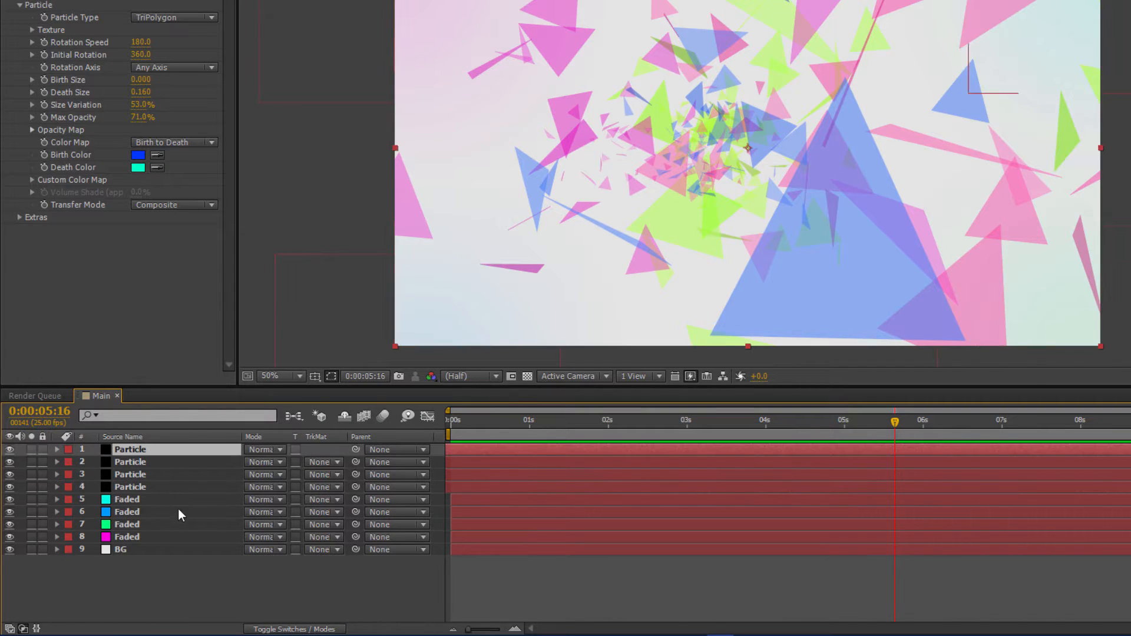
left_click(242, 589)
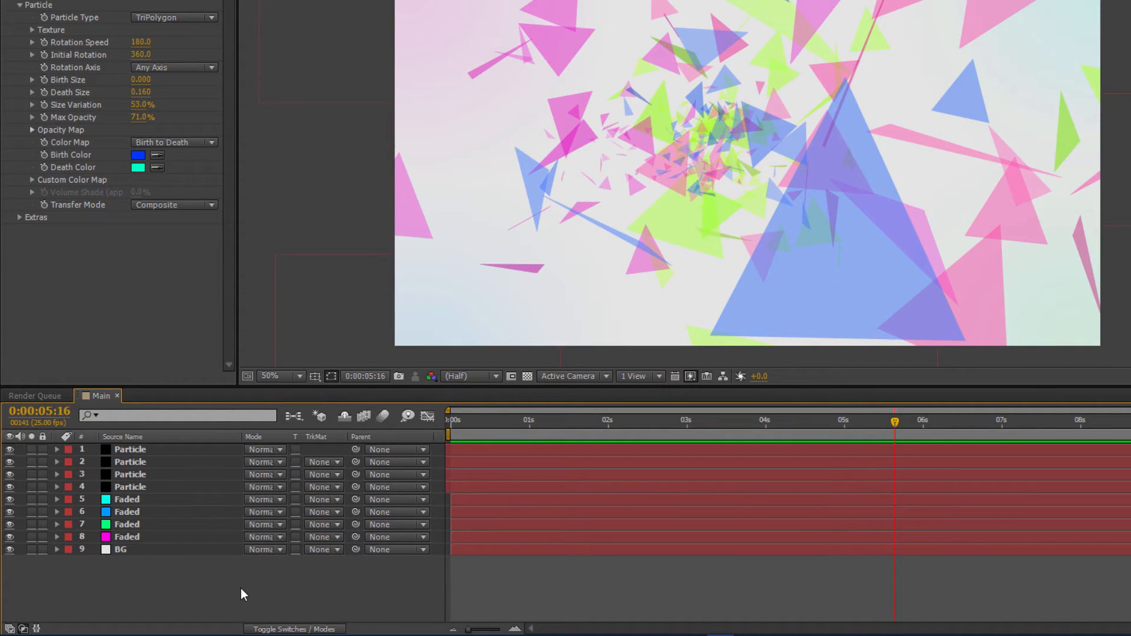
- Create a new black 1920 x 1080 solid named Particle-Blow above the Particle layers
left_click(147, 451)
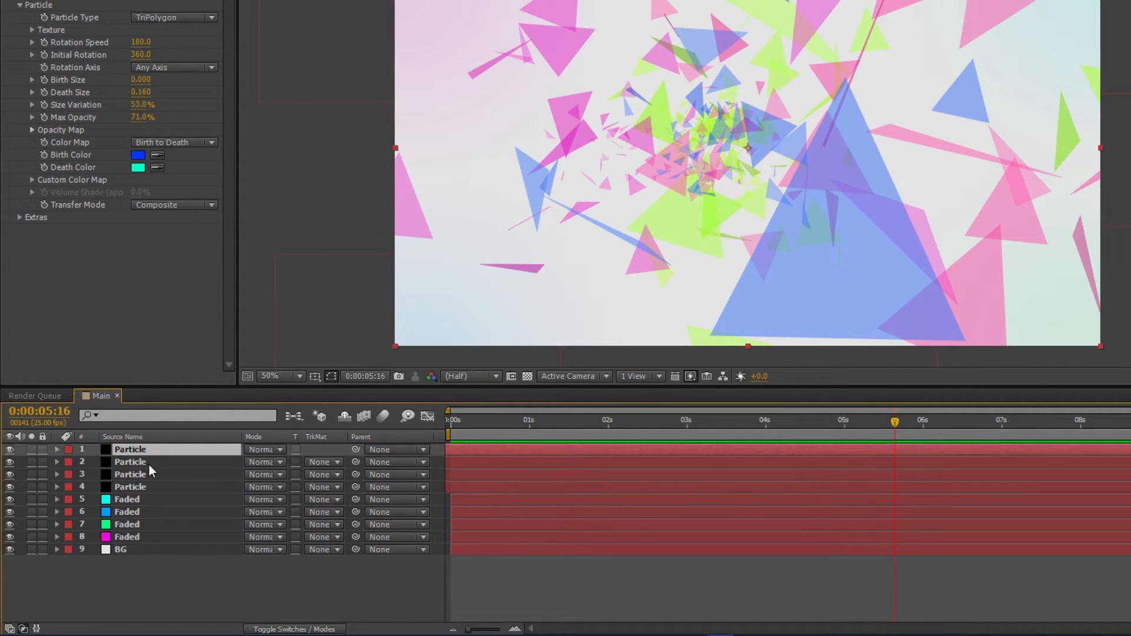
left_click(198, 599)
key("ctrl+y")
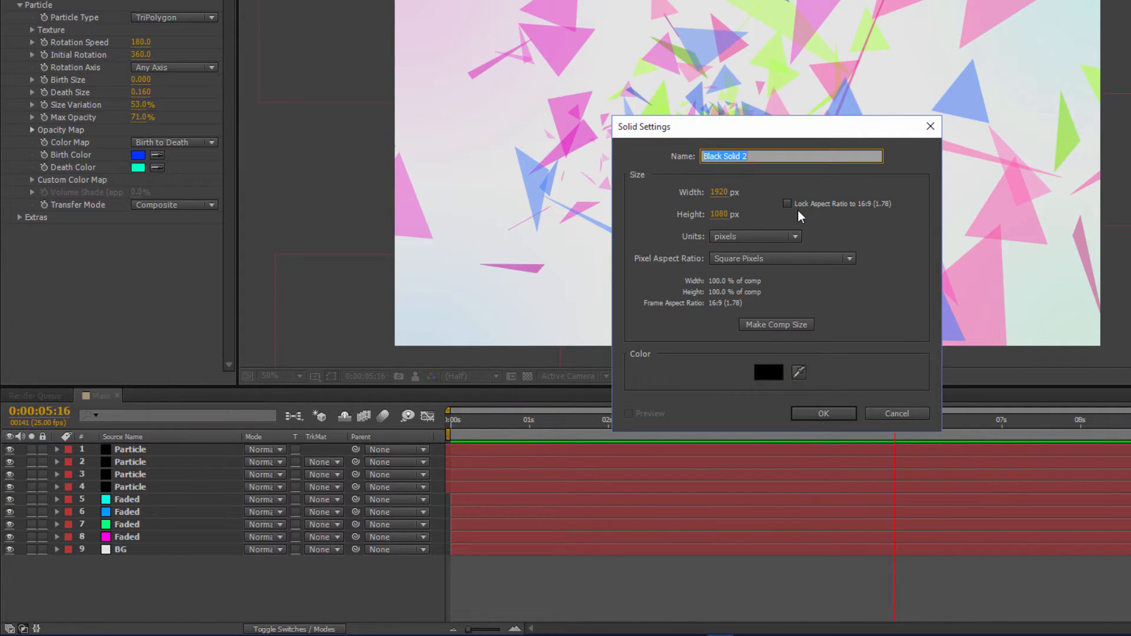
key("BackSpace")
type("Particle-Blow")
left_click(842, 415)
- Copy the CC Particle World effect from the uppermost Particle layer onto the Particle-Blow layer
left_click(138, 466)
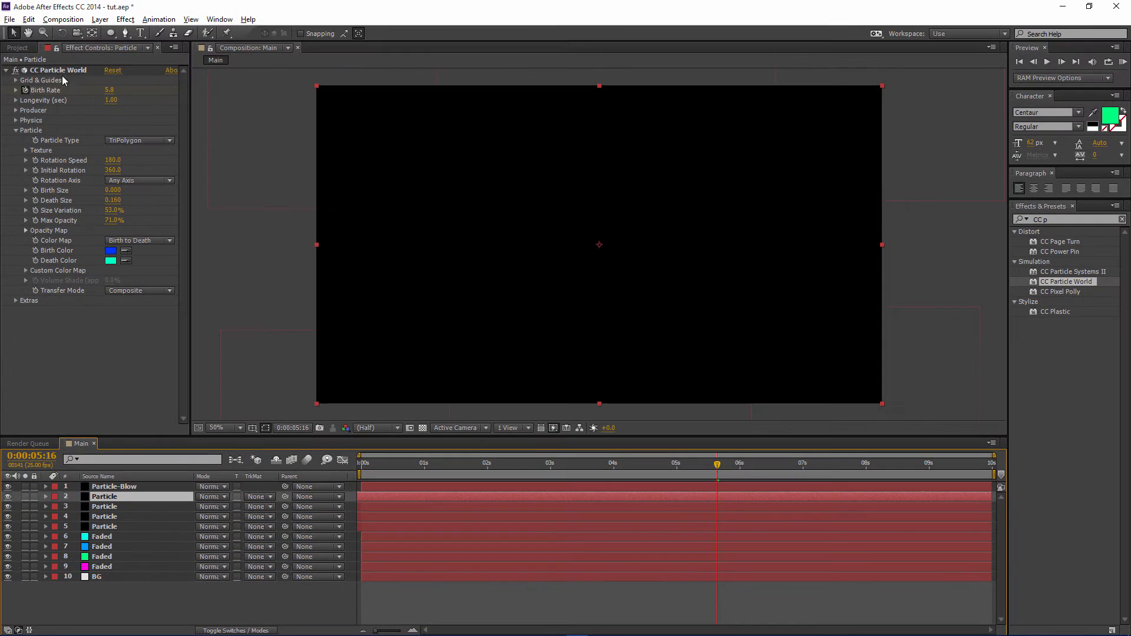
left_click(62, 71)
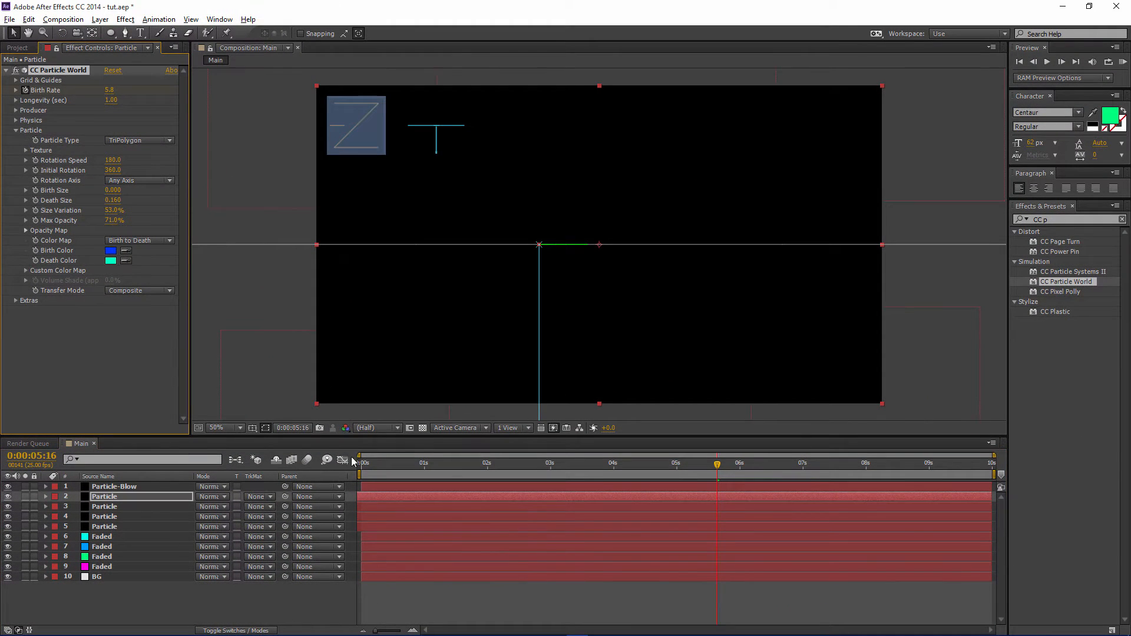
left_click(118, 487)
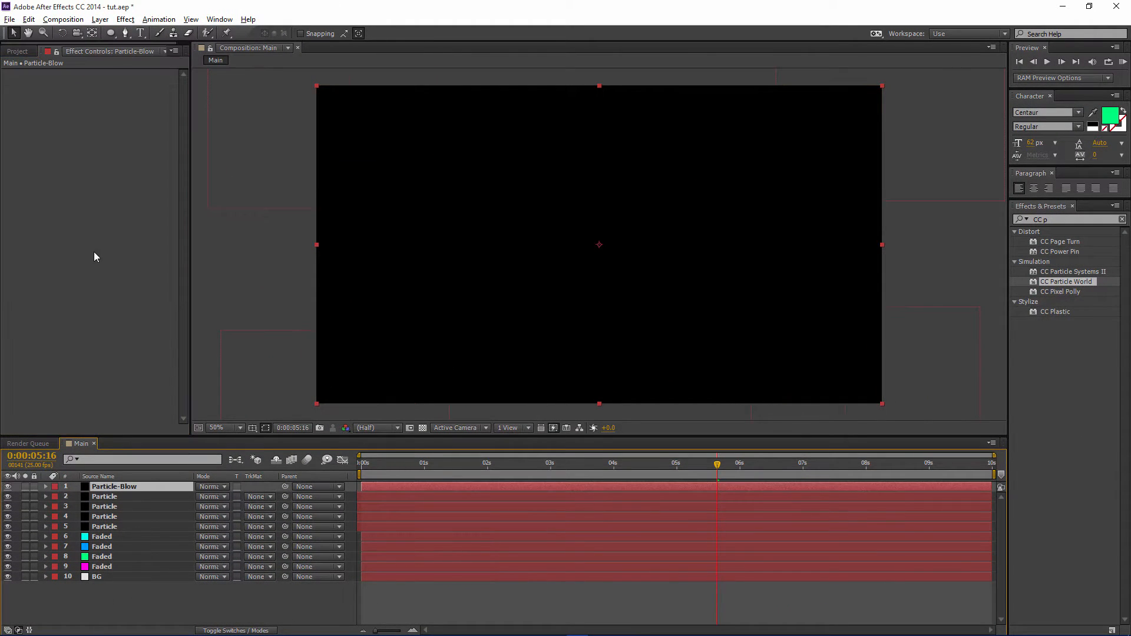
key("ctrl+v")
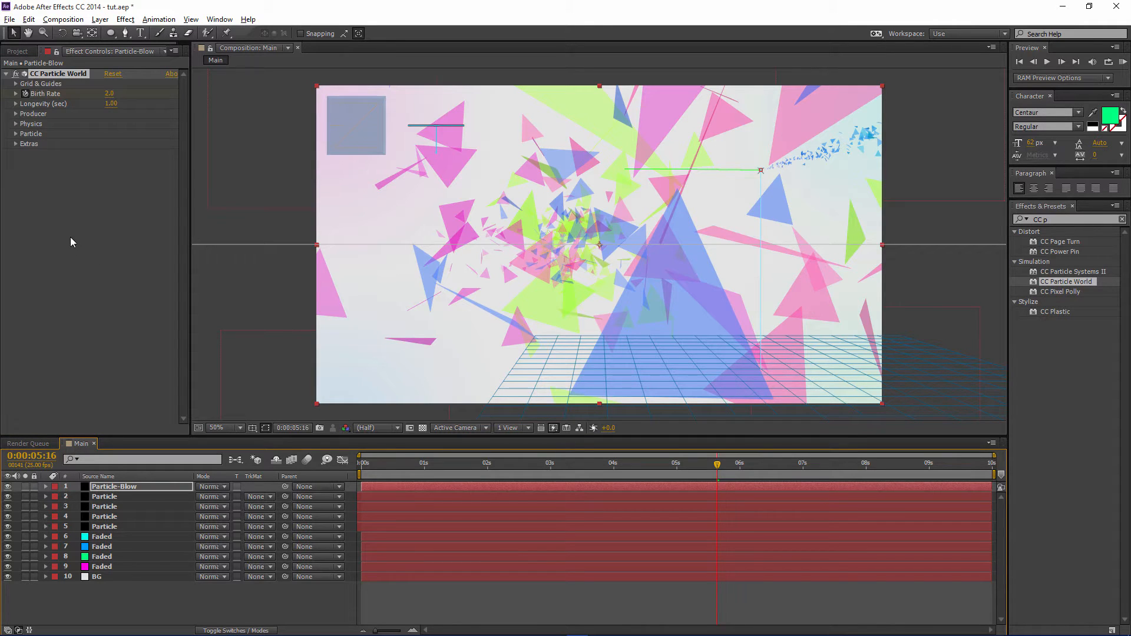
- Remove the Birth Rate animation and delete all Position X, Y and Z keyframes from Particle-Blow
left_click(31, 101)
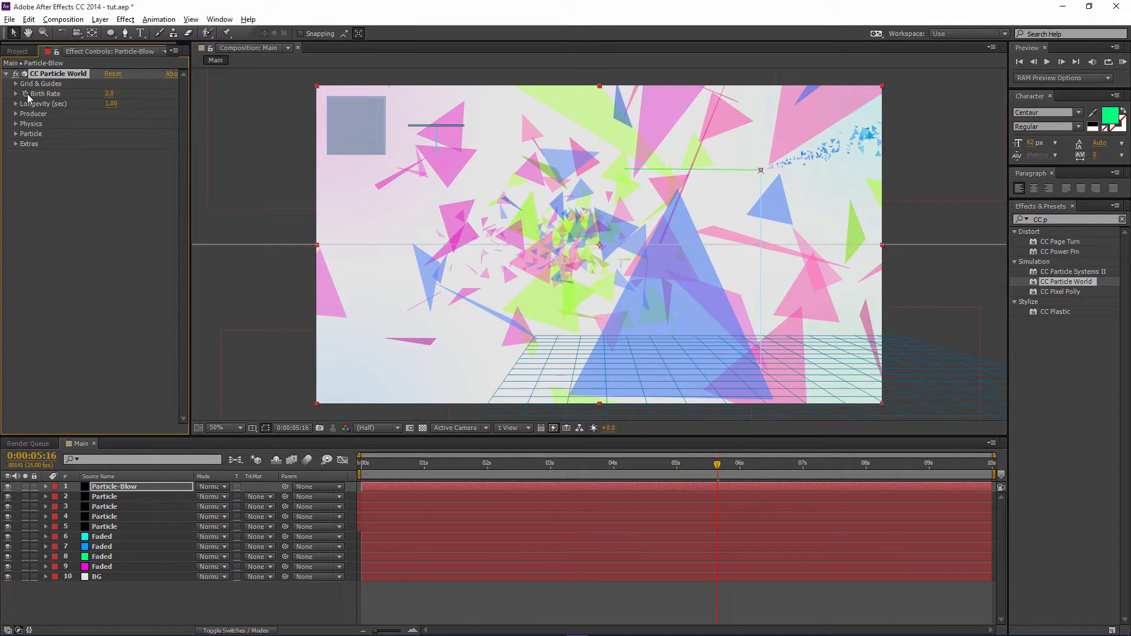
left_click(110, 488)
key("u")
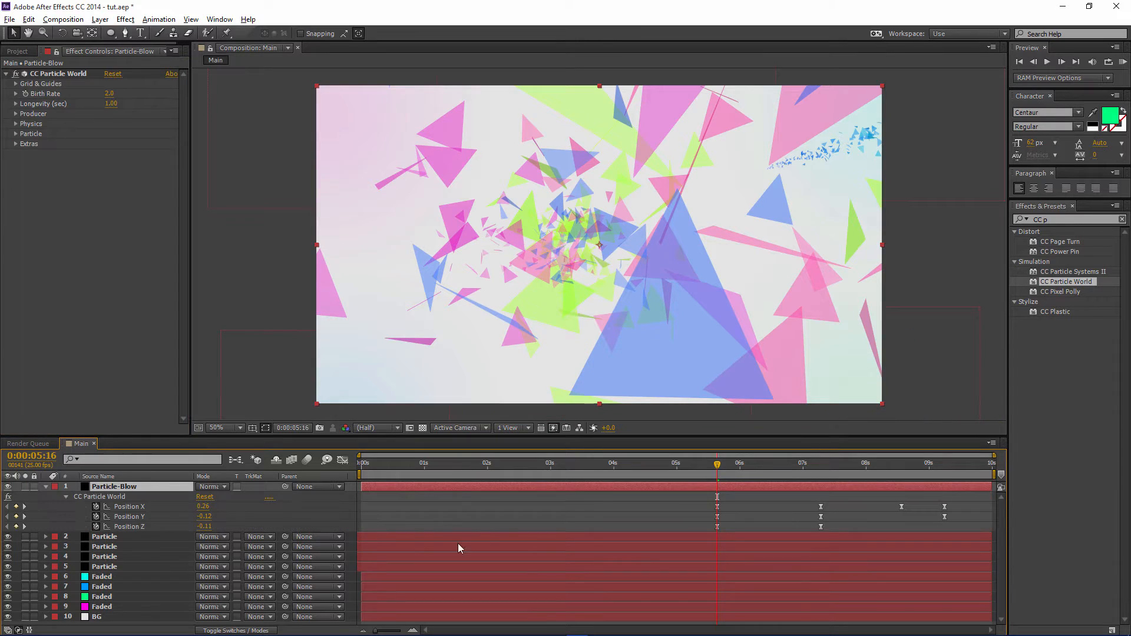
left_click_drag(603, 489, 404, 485)
left_click_drag(508, 486, 380, 476)
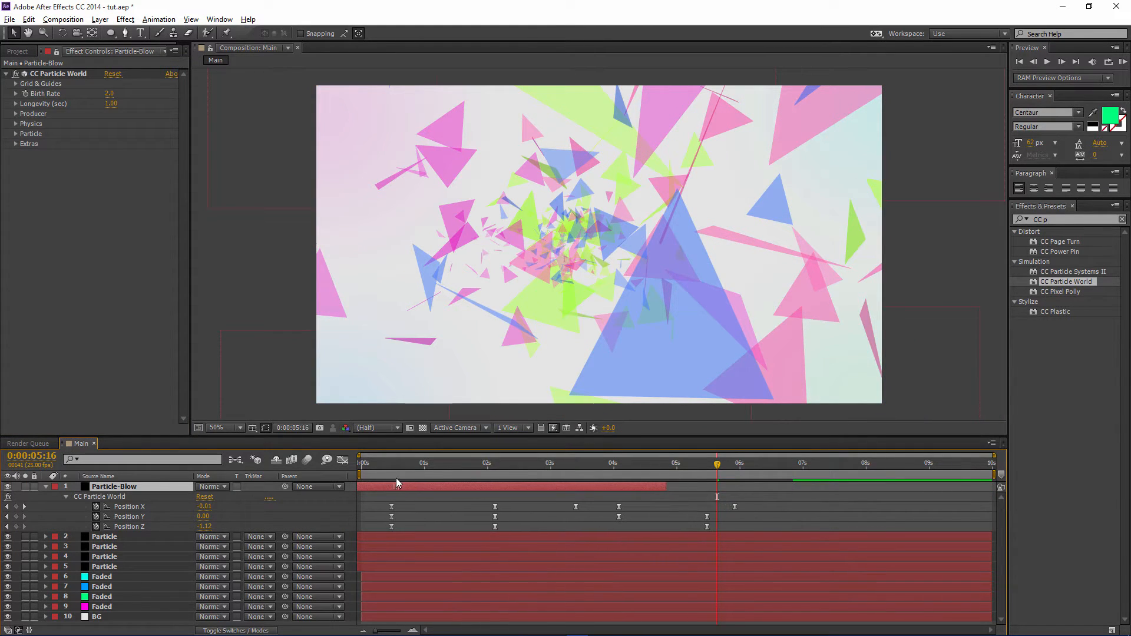
left_click_drag(764, 505, 371, 528)
key("Delete")
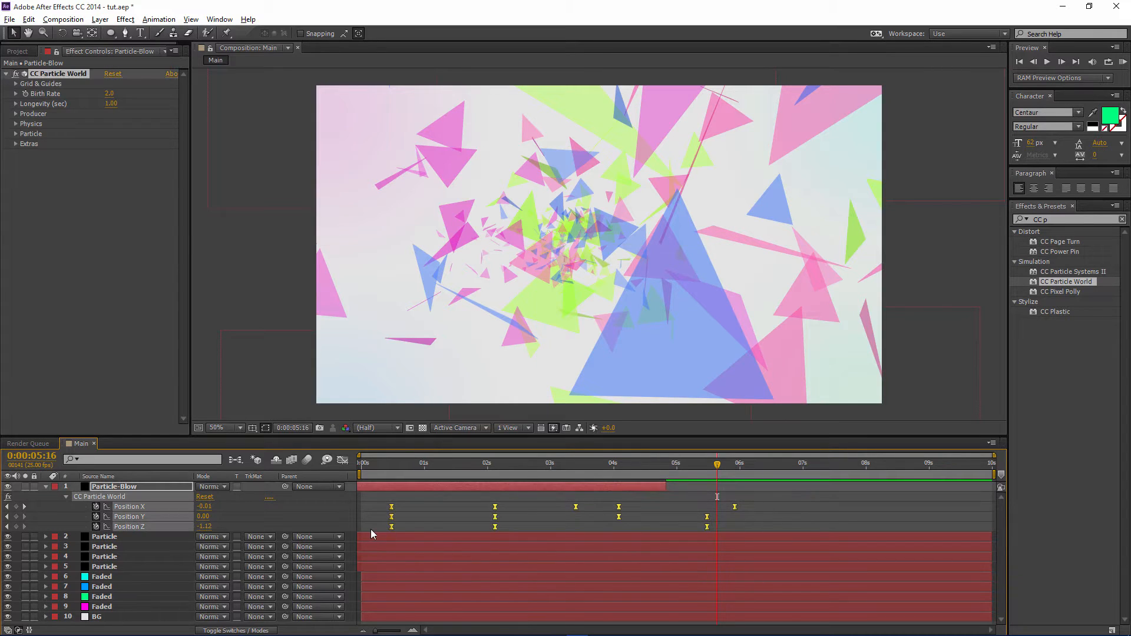
- Realign the Particle-Blow layer with the composition start and hide the four Particle layers
left_click(428, 512)
left_click(122, 486)
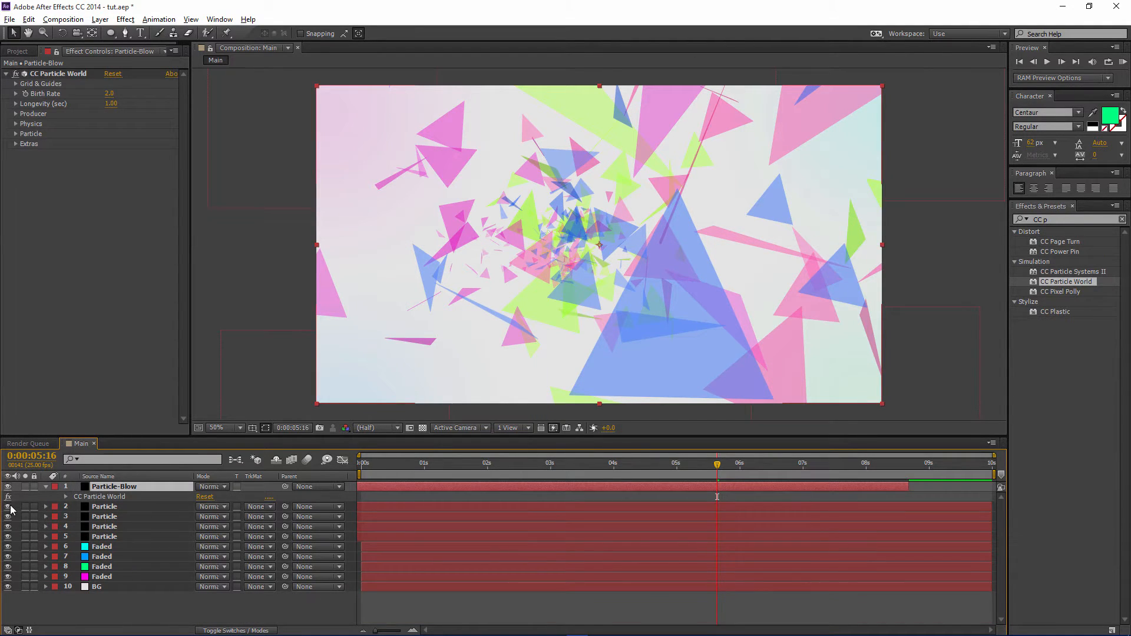
left_click_drag(8, 507, 9, 538)
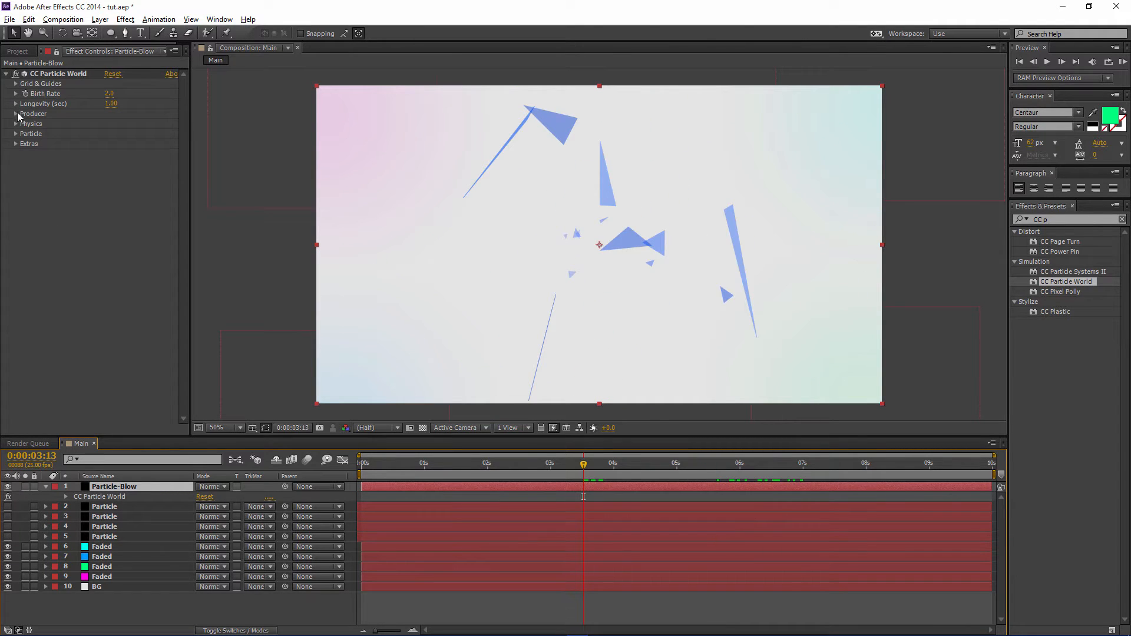
- Set Particle-Blow's Producer Position Y to -0.04 and Position Z to 0.15
left_click(16, 114)
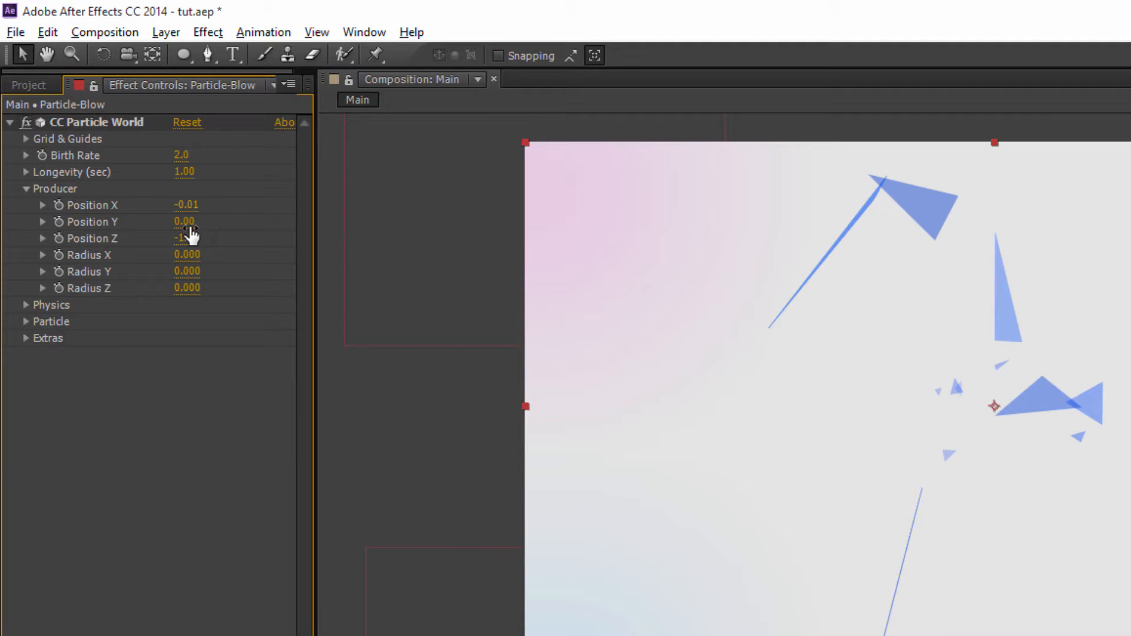
left_click(115, 135)
key("Return")
left_click(189, 240)
type("0.15")
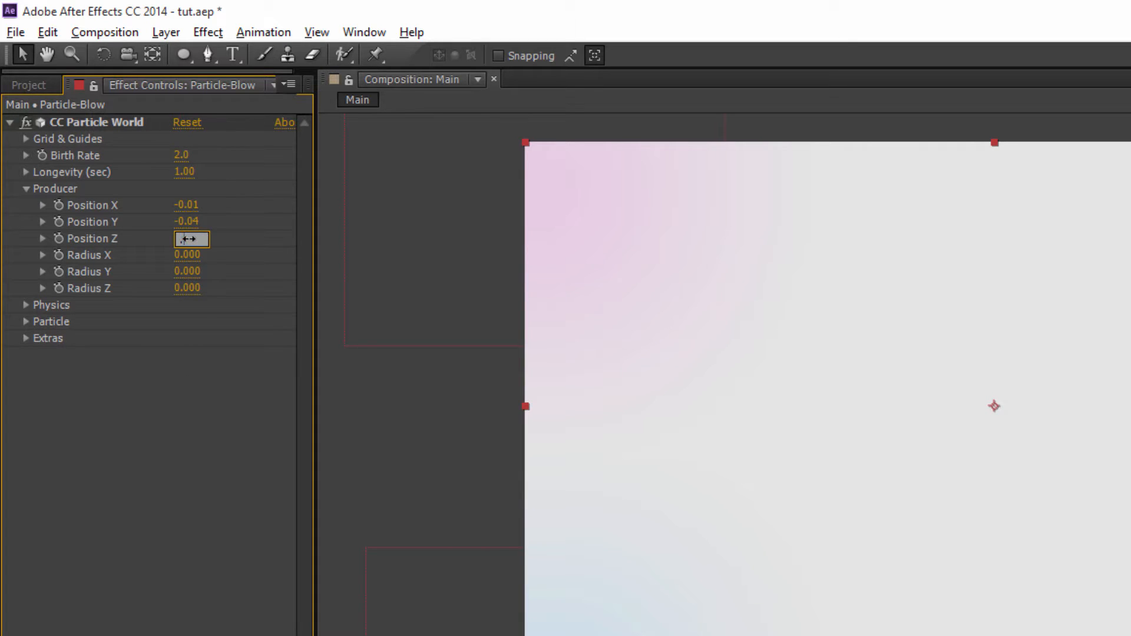
key("Return")
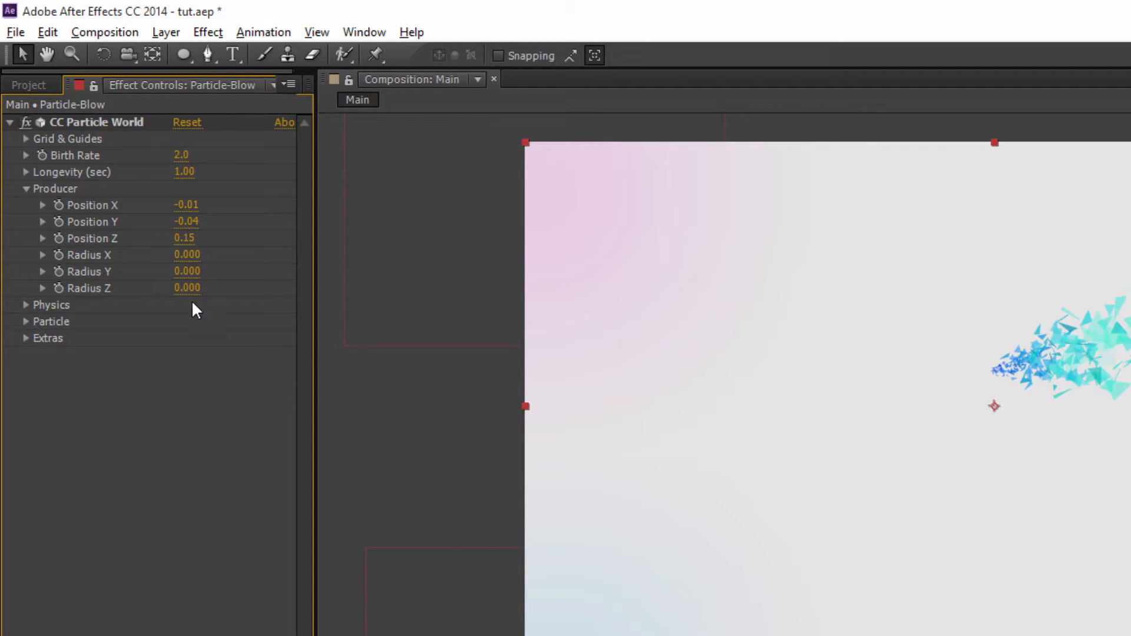
- Set the Producer's Radius Z to 0.084
left_click(187, 292)
type("840")
key("Return")
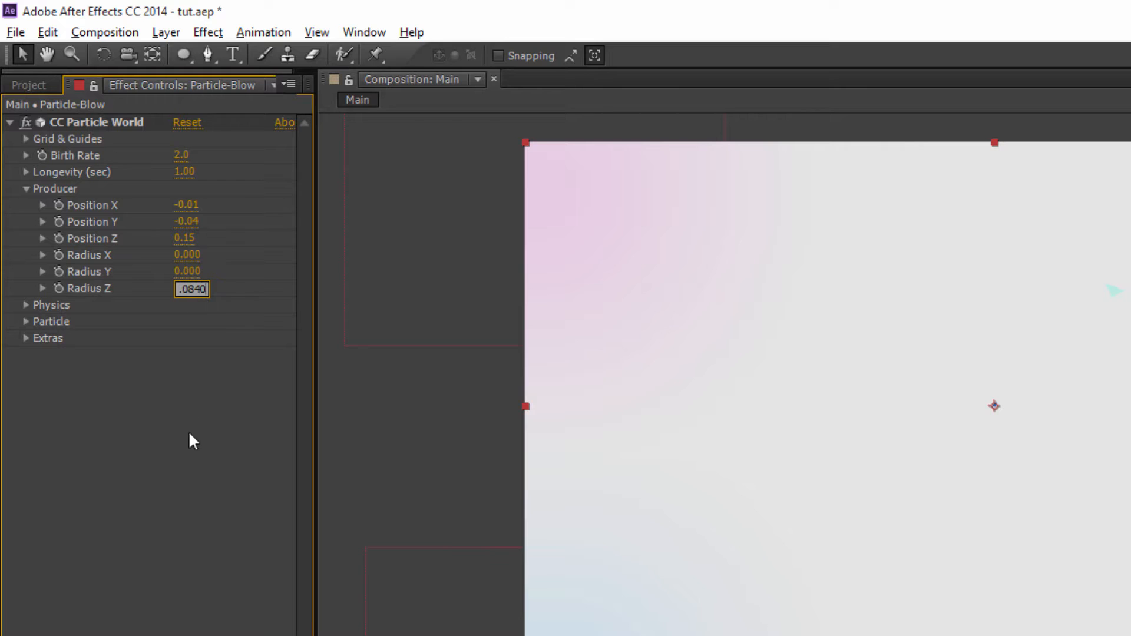
key("Return")
- Set the Producer's Radius Z to 0.840 for the Particle-Blow layer
left_click(188, 290)
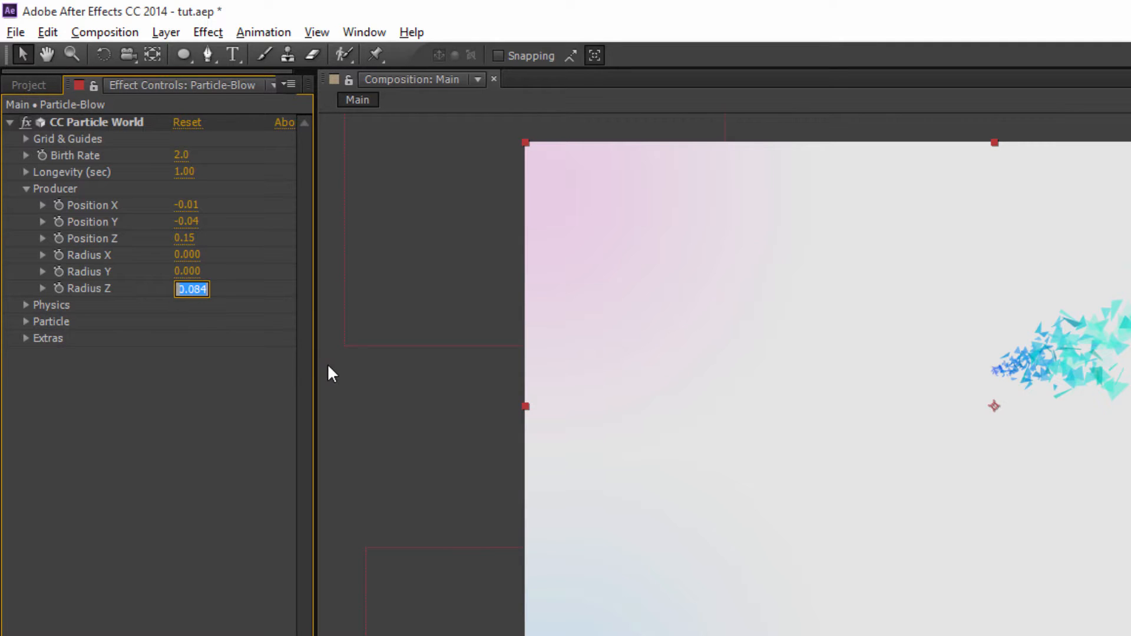
type(".840")
left_click(269, 438)
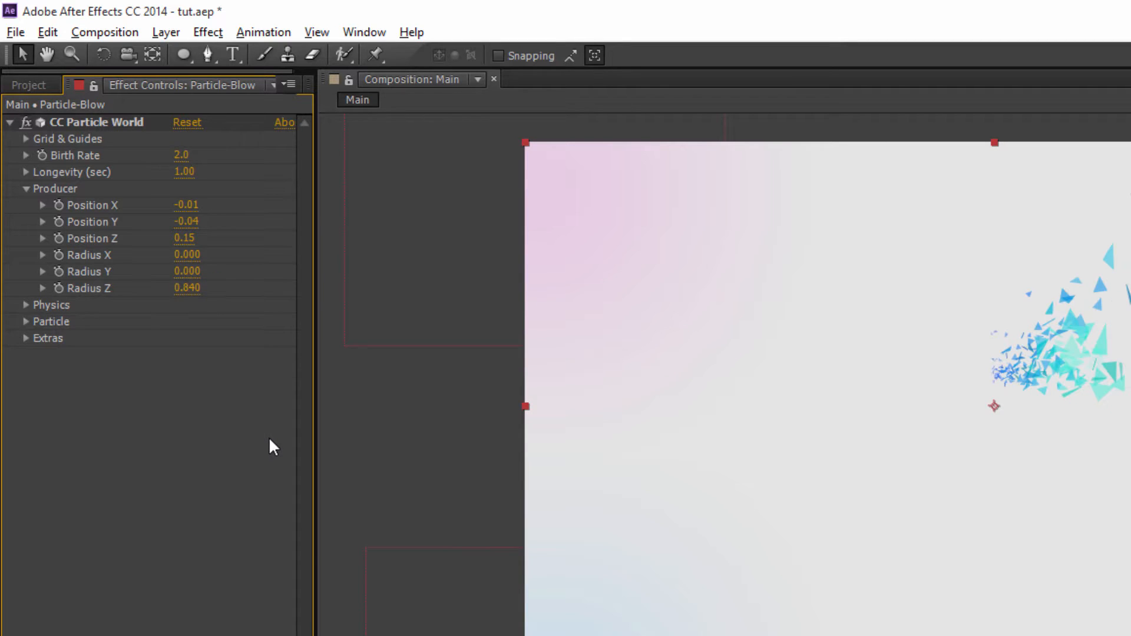
- Set Particle-Blow's Physics Animation to Jet Sideways and its Velocity to 0.39
left_click(26, 306)
left_click(239, 323)
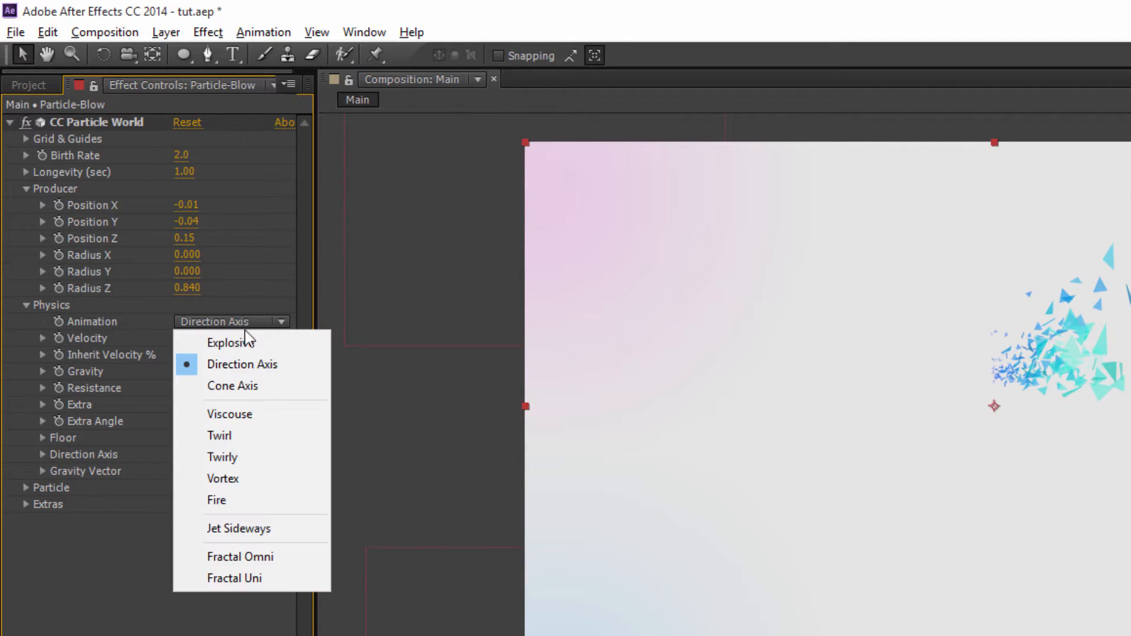
left_click(273, 537)
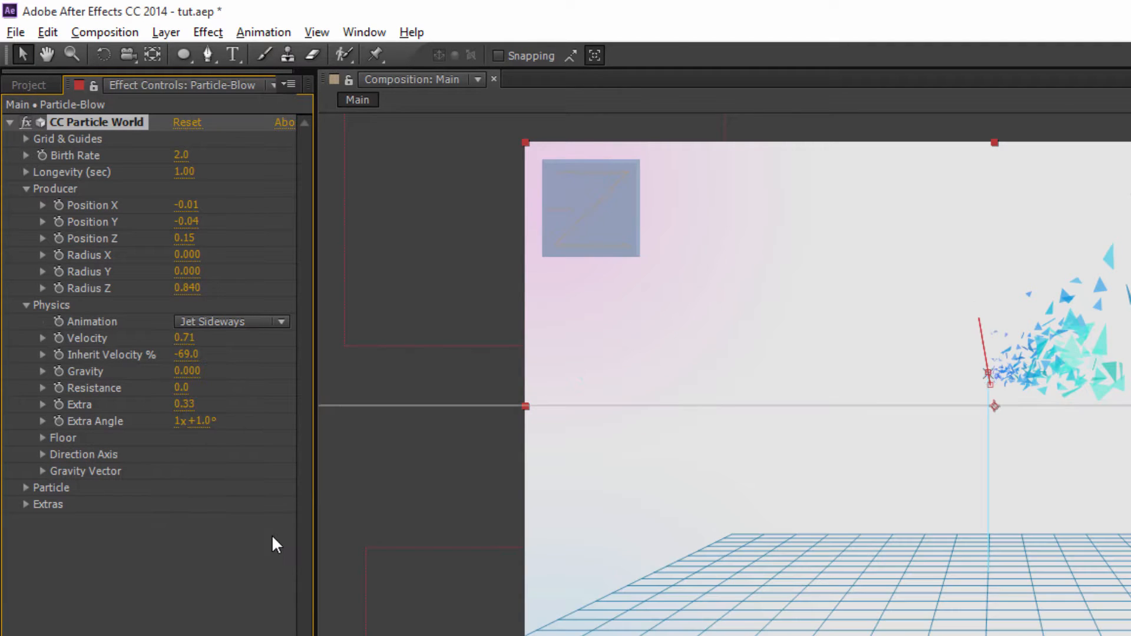
left_click(264, 606)
left_click(185, 338)
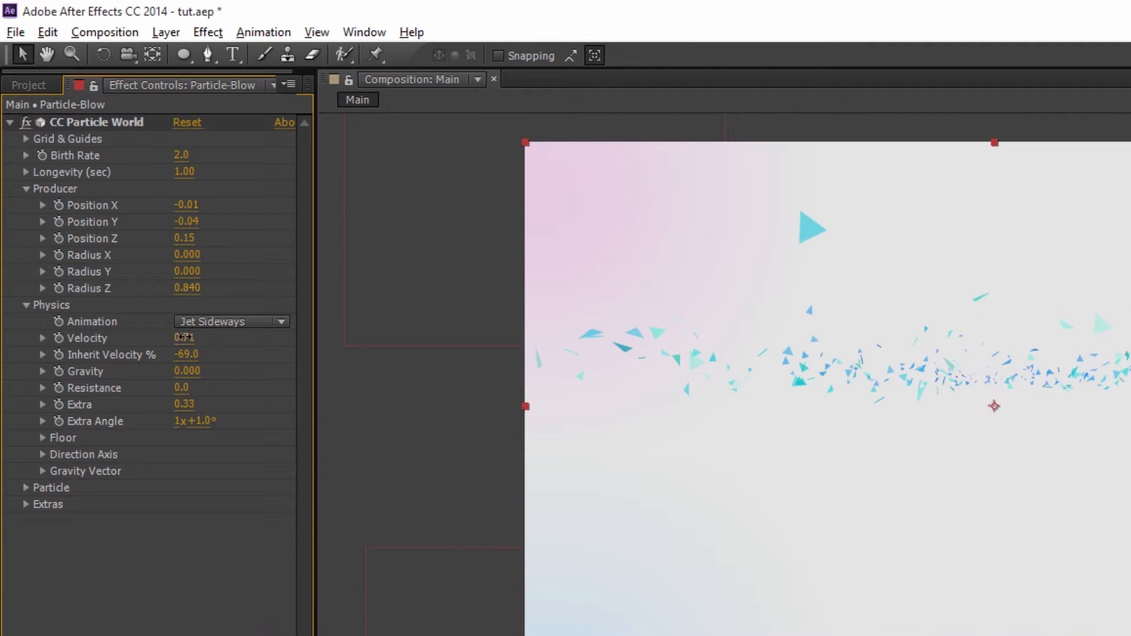
type("0.39")
key("Return")
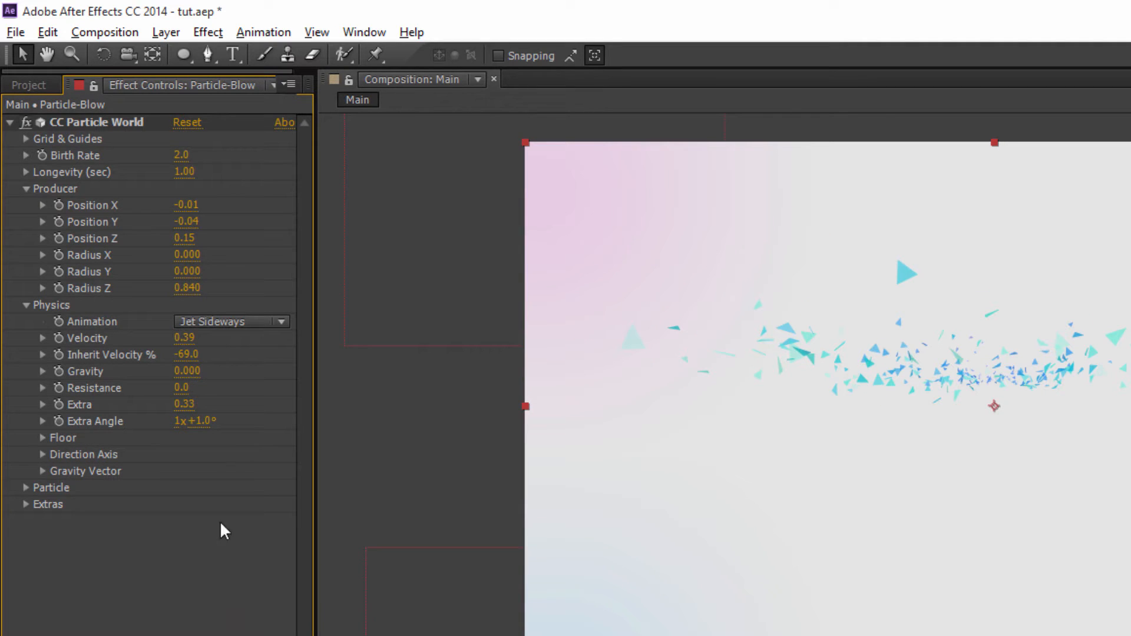
- Set the Physics Inherit Velocity % to 0 and Gravity to 0.03
left_click(195, 355)
type("0")
key("Return")
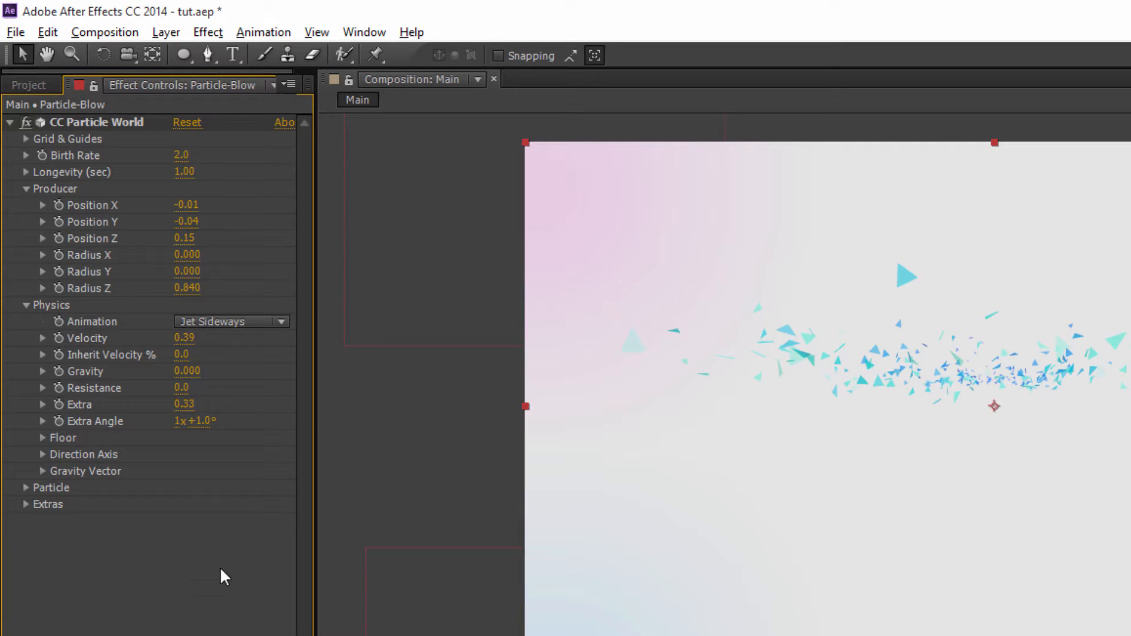
left_click(194, 376)
type(".03")
key("Return")
- Set the Physics Extra value to -0.5 and the degrees part of Extra Angle to 0
left_click(181, 404)
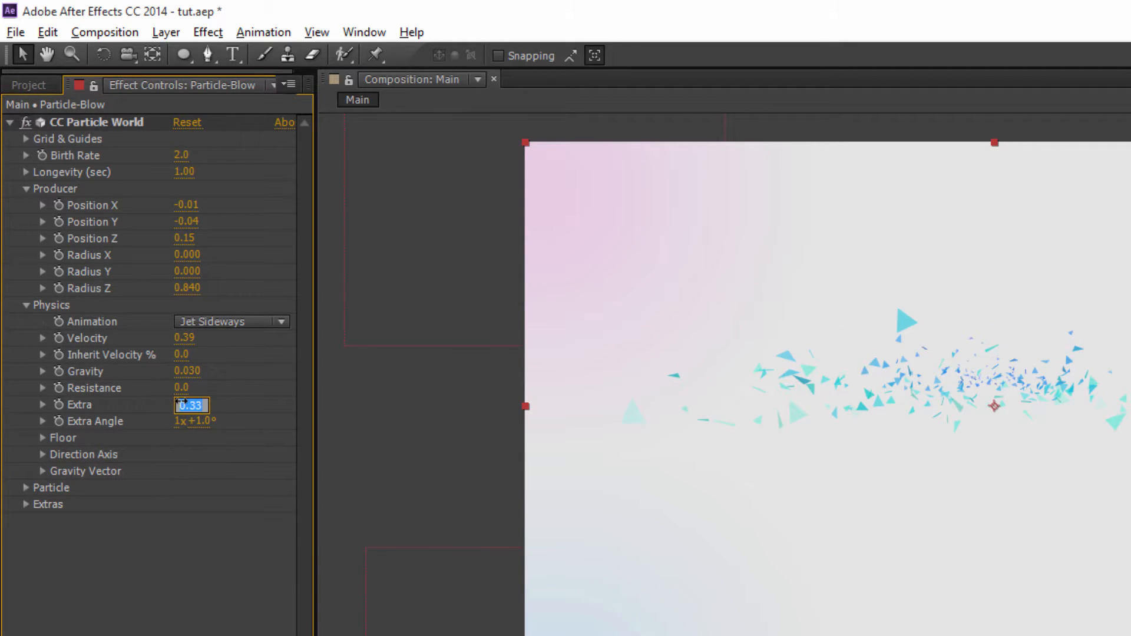
type("-.5")
left_click(202, 426)
type("0")
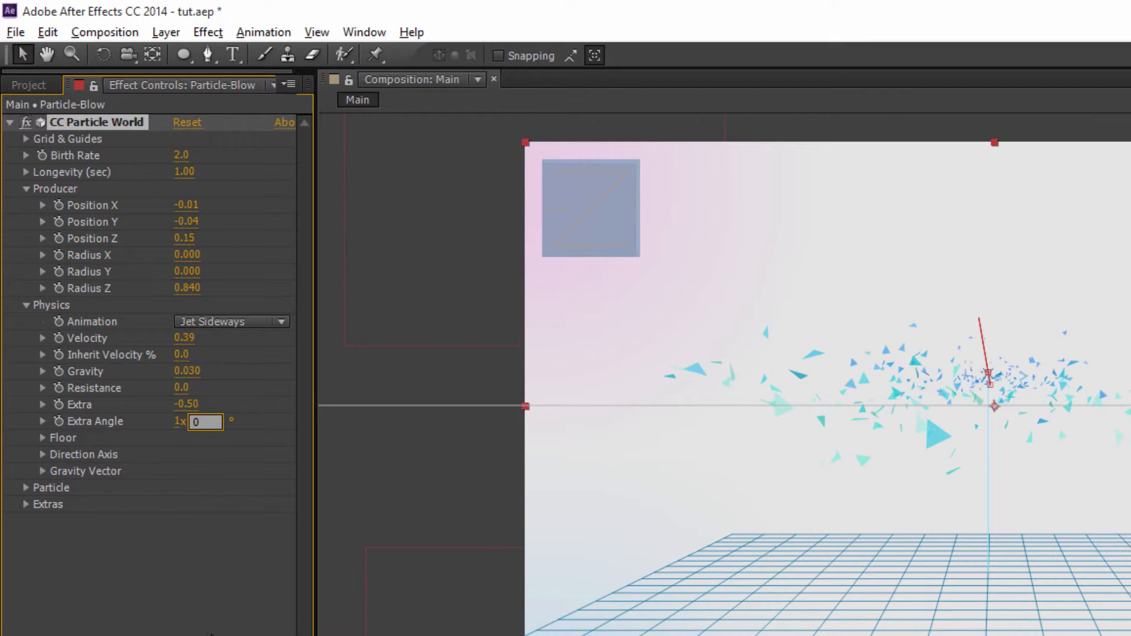
key("Return")
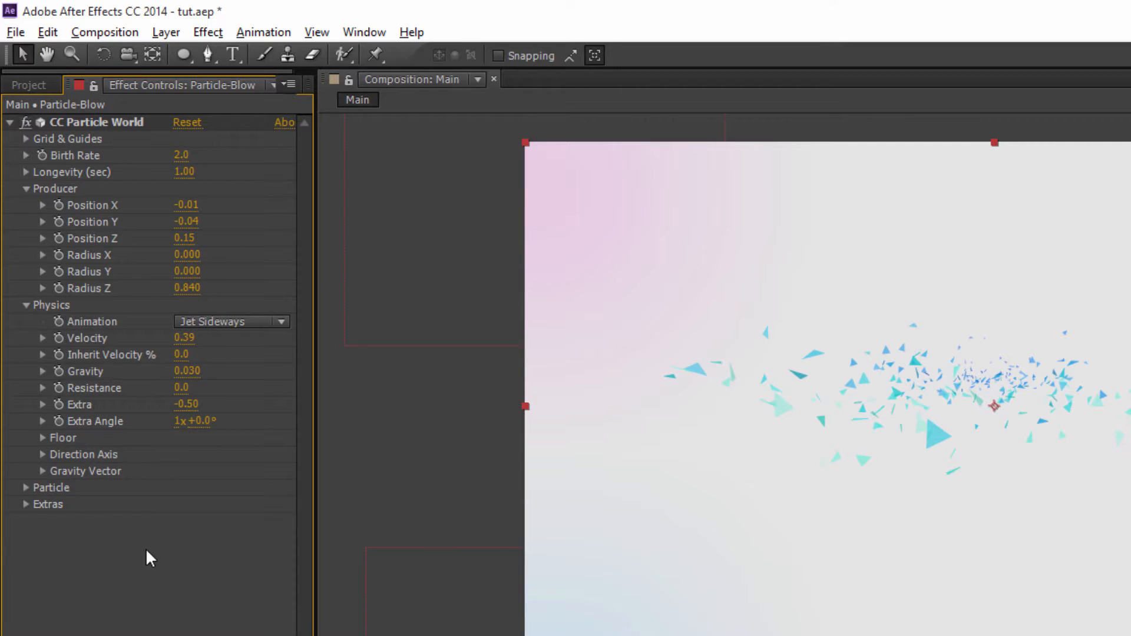
- In the effect's Particle settings, set both Birth Size and Death Size to 0.250
left_click(27, 488)
left_click(183, 545)
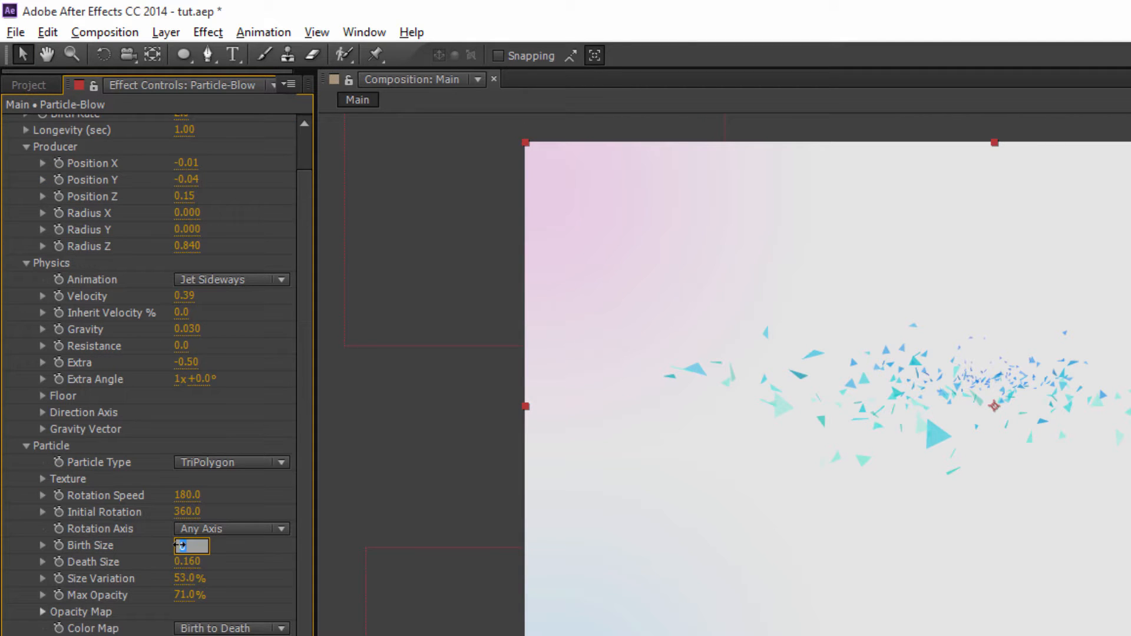
type(".250")
left_click(189, 563)
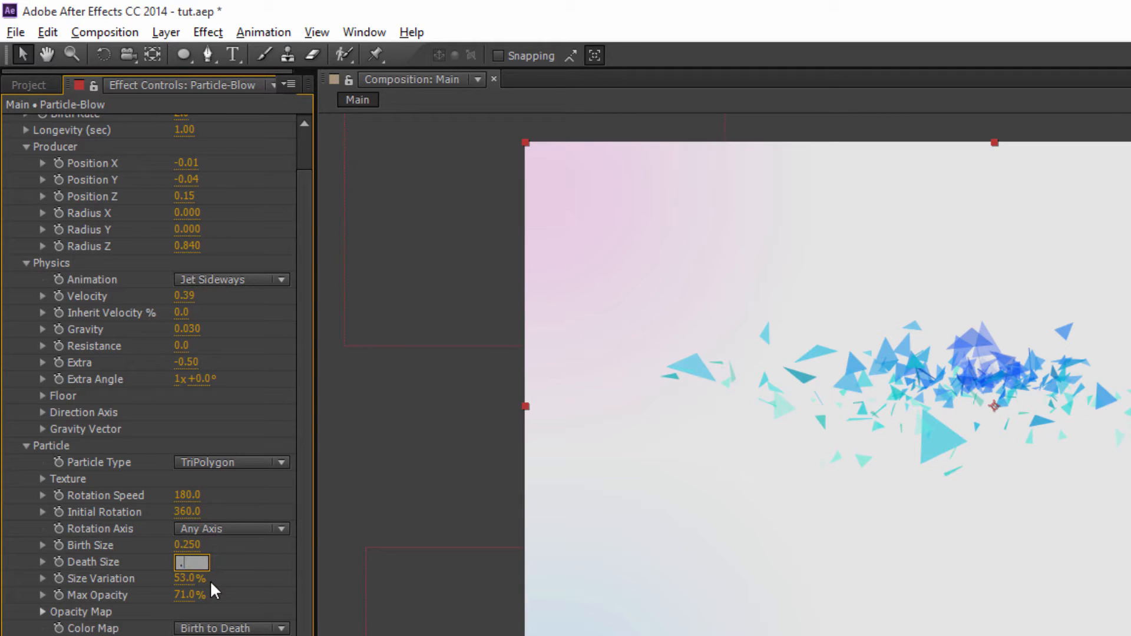
type(".250")
key("Return")
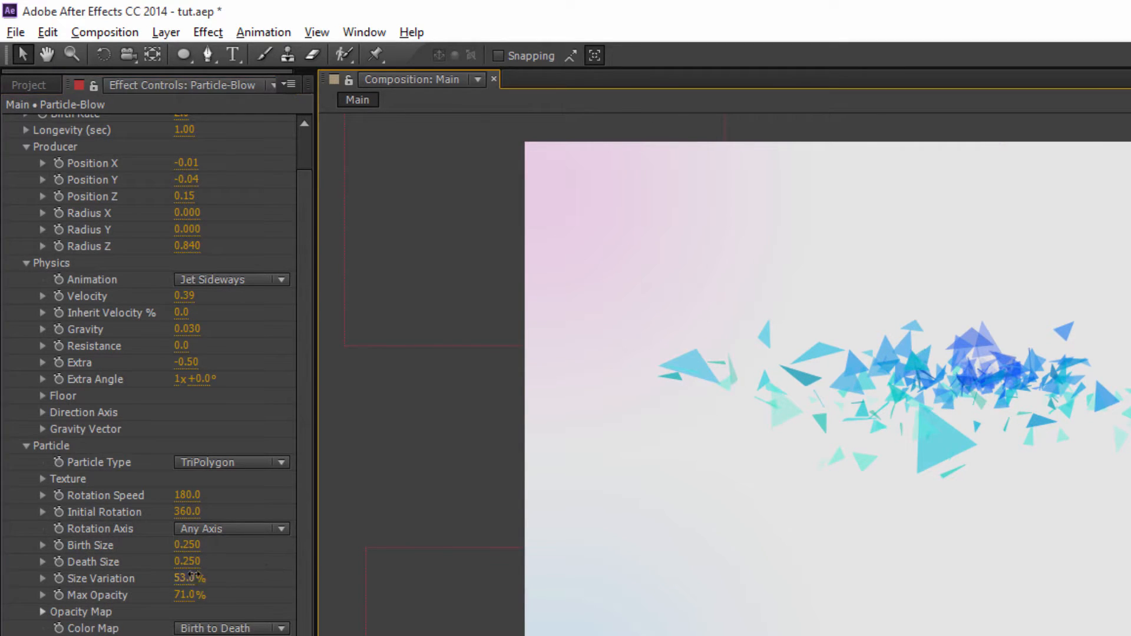
- Set the particles' Size Variation to 50% and Max Opacity to 75%
left_click(192, 579)
type("50")
key("Return")
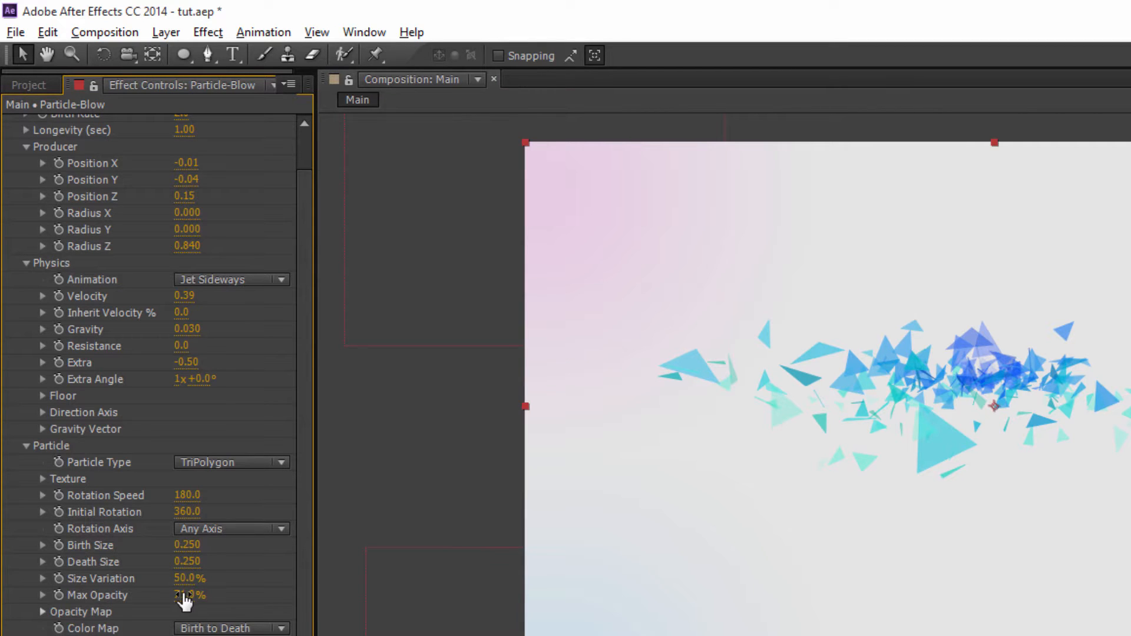
left_click(186, 596)
type("75")
key("Return")
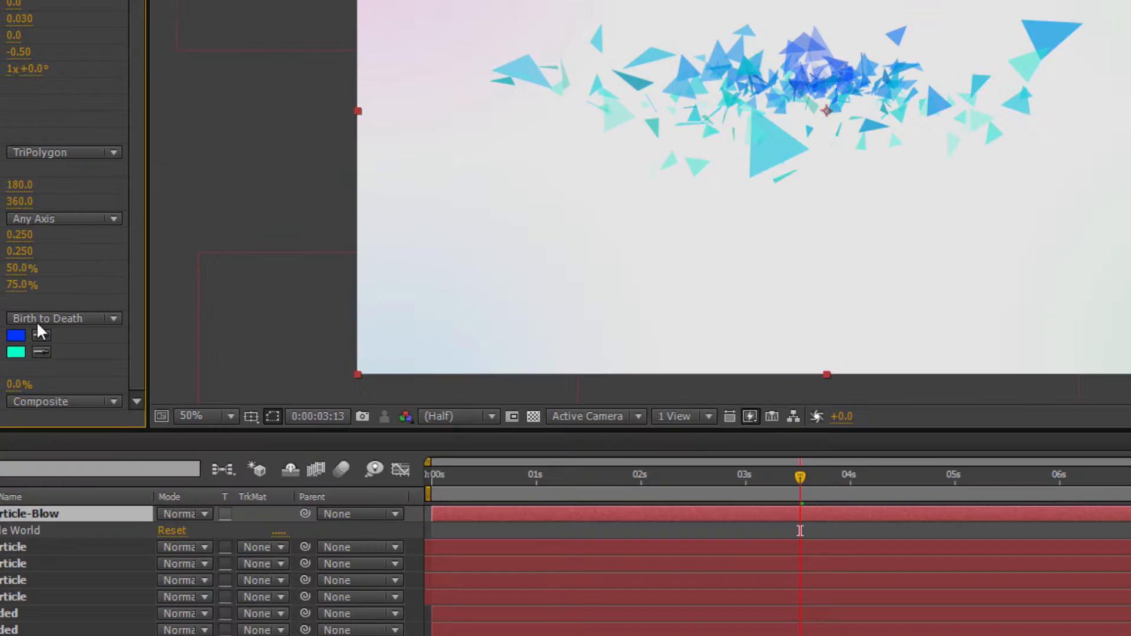
- Change the particle Birth Color to FF00A8 and the Death Color to 6600FF
left_click(16, 335)
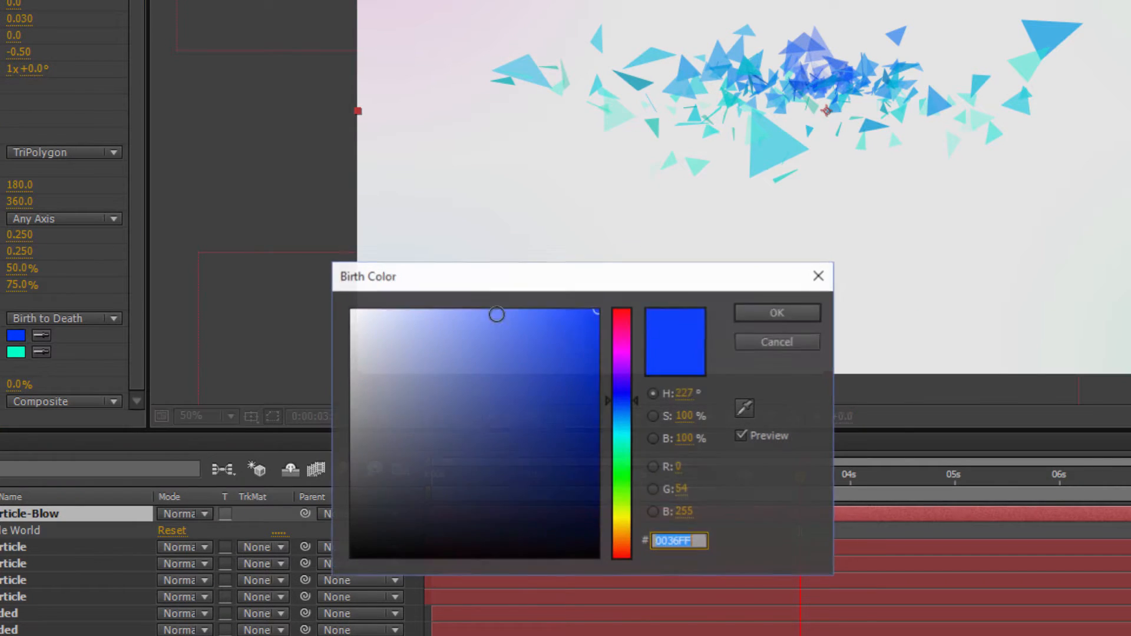
type("FF00A8")
left_click(785, 310)
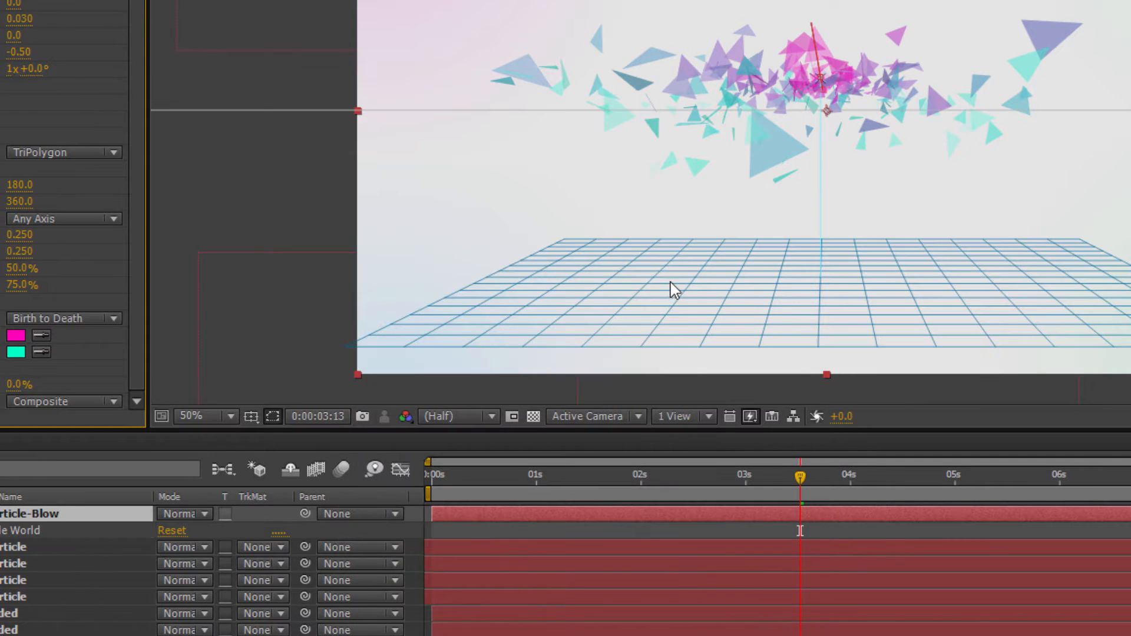
left_click(16, 352)
type("6600FF")
left_click(779, 312)
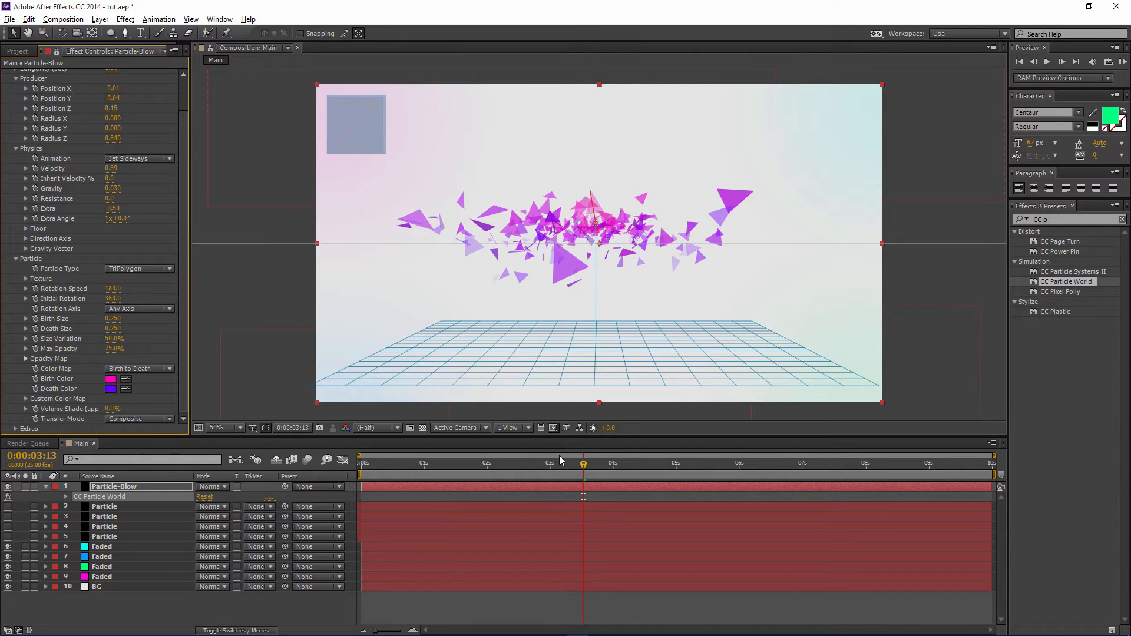
- Add an Opacity keyframe of 0% to the Particle-Blow layer at 0:00:05:16
left_click_drag(584, 465, 717, 470)
left_click(8, 507)
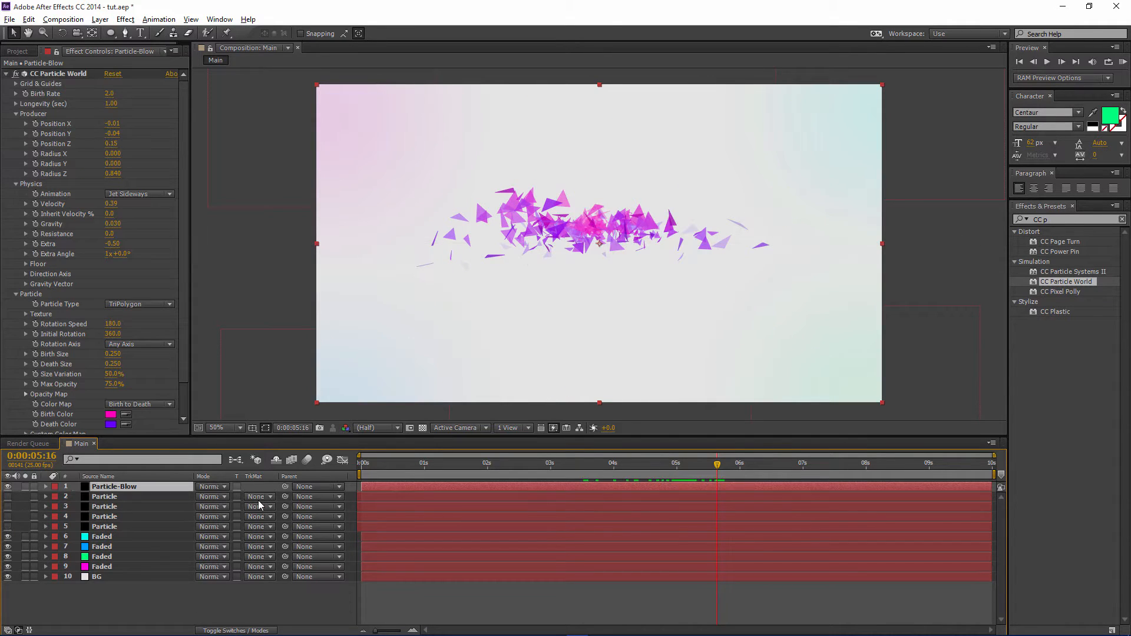
key("t")
left_click(76, 497)
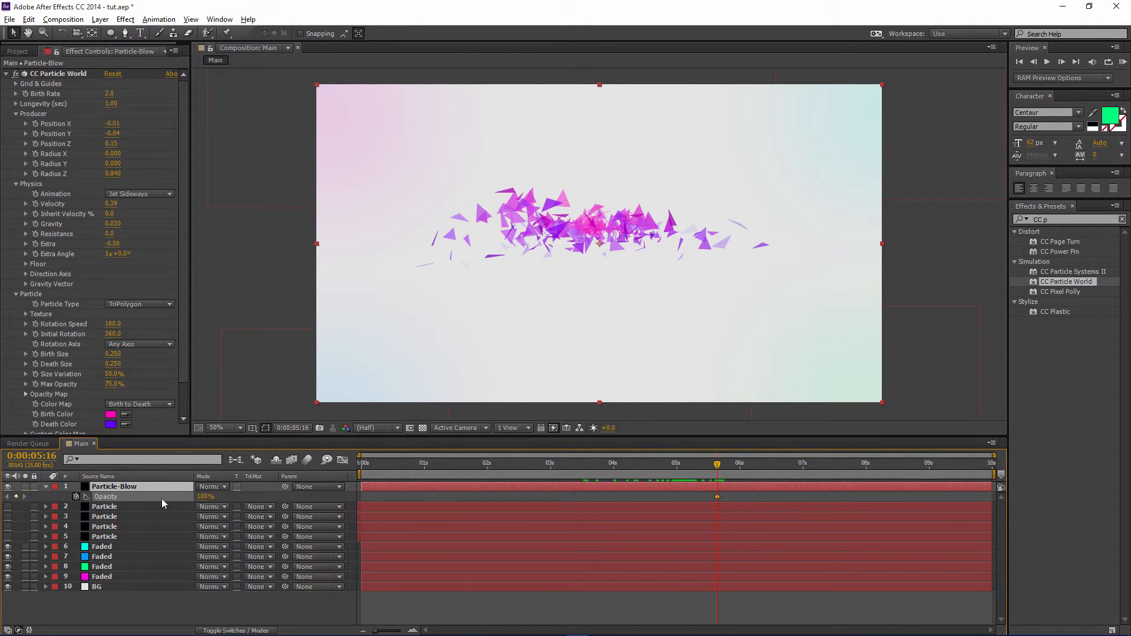
left_click_drag(203, 498, 41, 507)
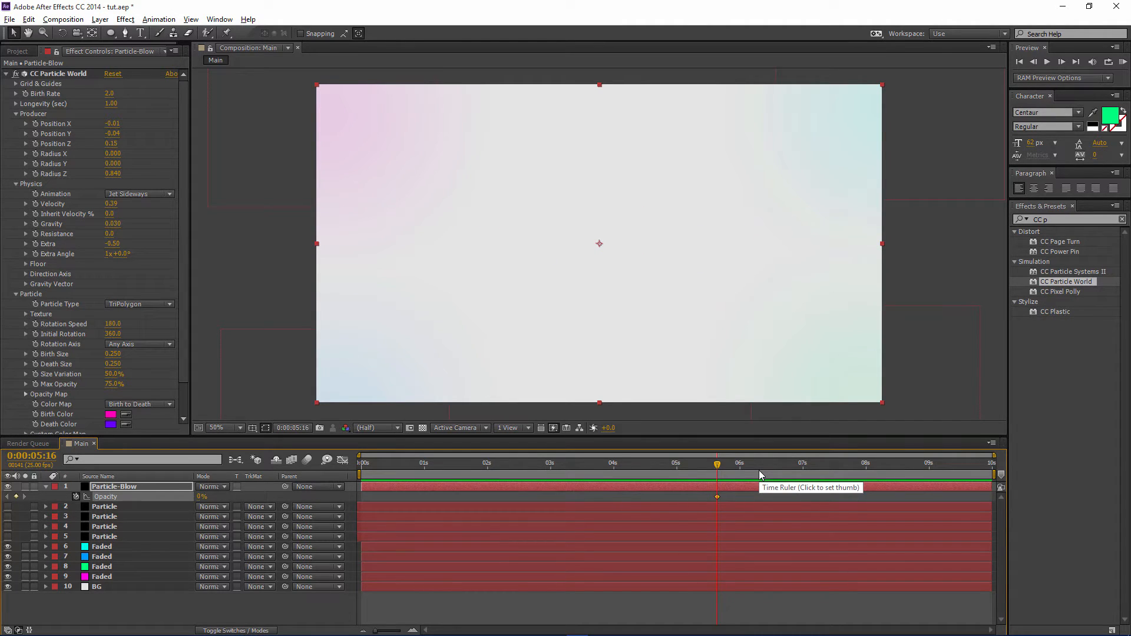
- Start keyframing Radius X, Y, Z, Velocity and Inherit Velocity % at 0:00:05:18, and set Opacity to 100% at 0:00:05:19
key("Page_Down")
key("Page_Down")
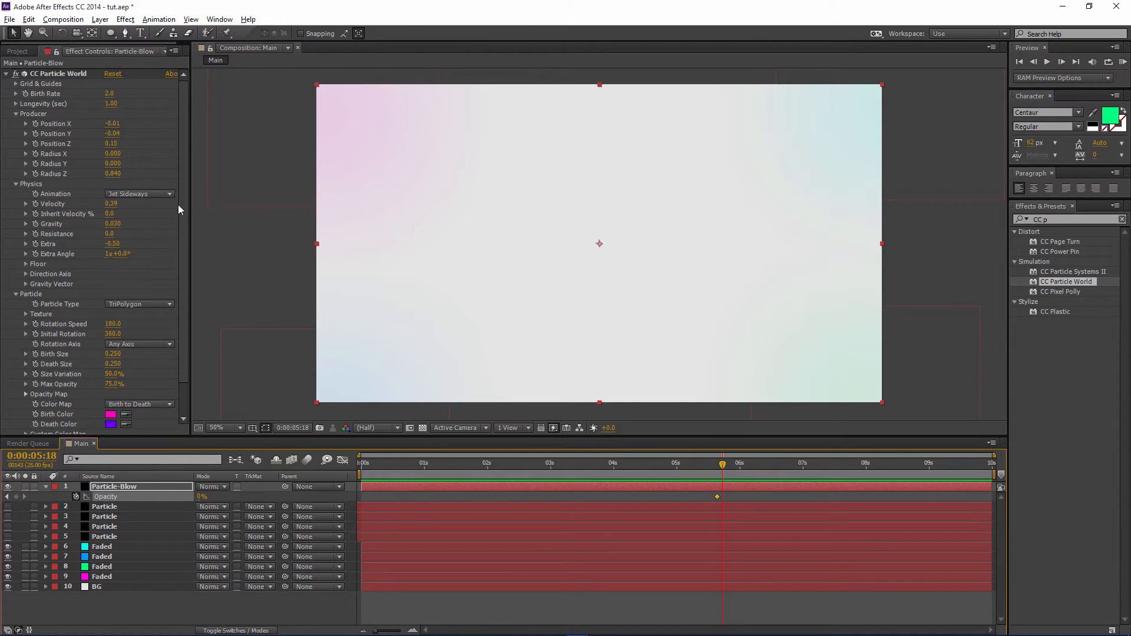
left_click(39, 157)
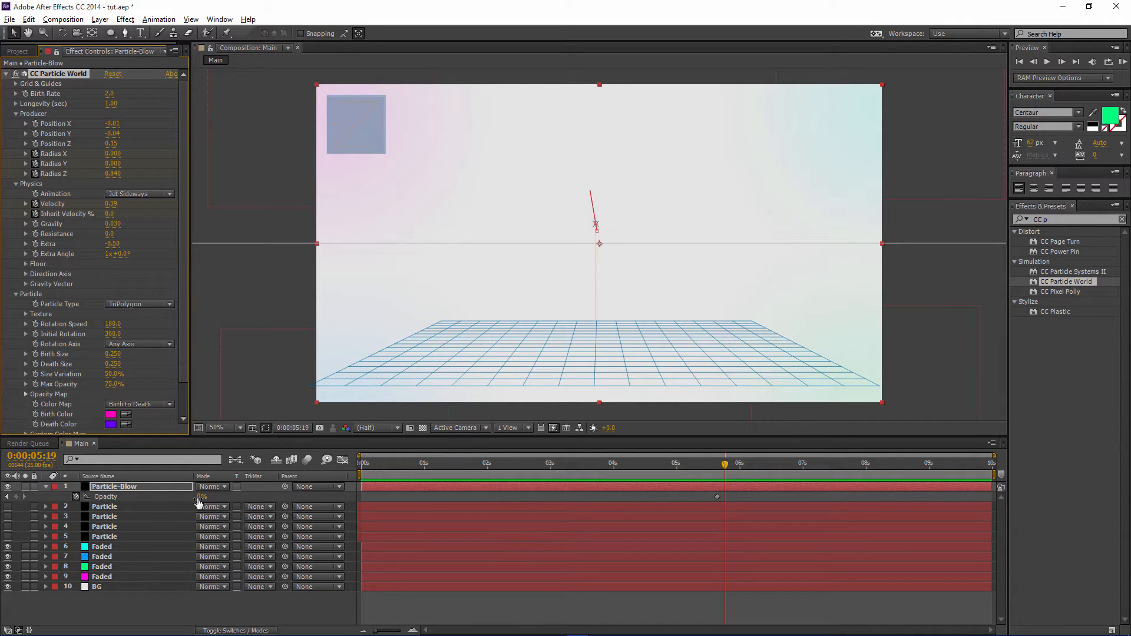
left_click_drag(199, 497, 375, 480)
- Reveal all of Particle-Blow's keyframes and apply Easy Ease to them
left_click(169, 488)
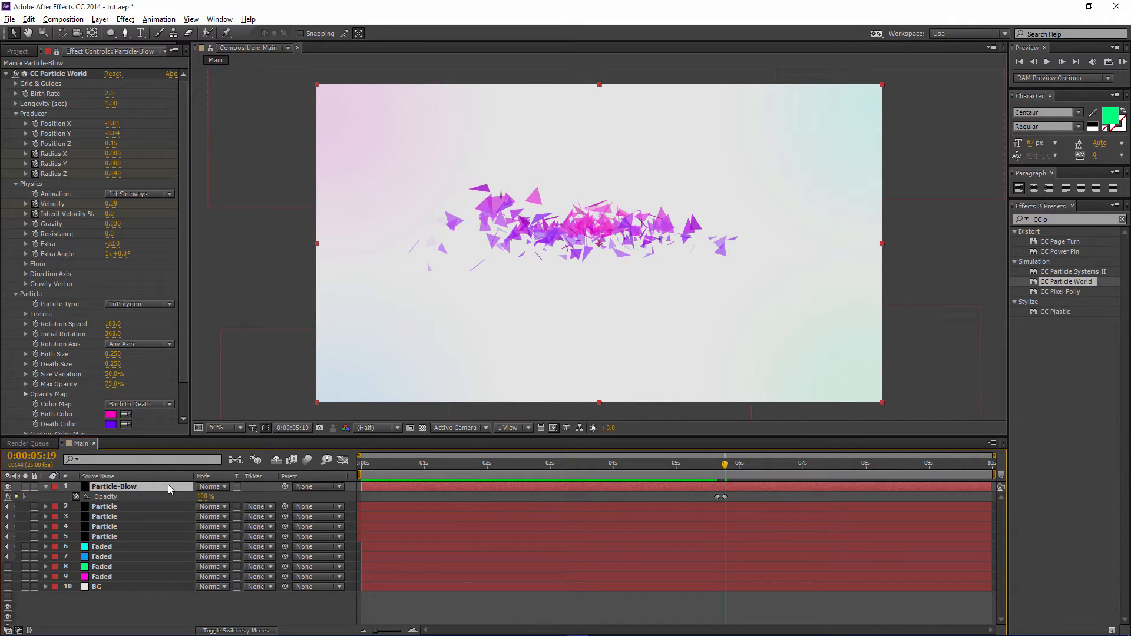
key("u")
left_click_drag(736, 497, 714, 561)
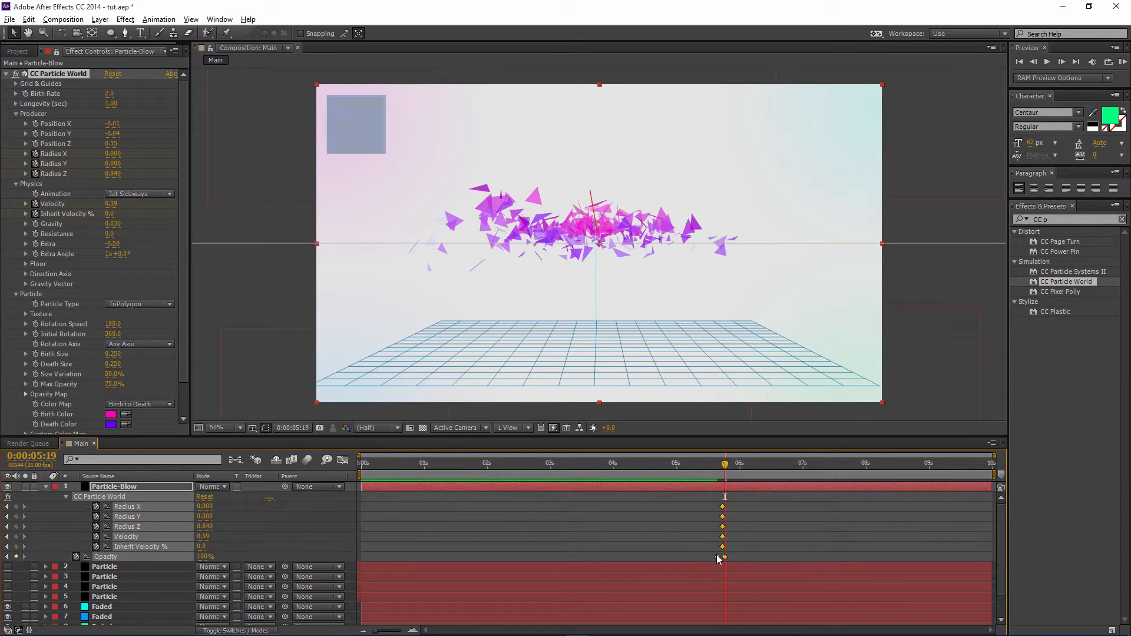
right_click(718, 556)
mouse_move(808, 554)
left_click(918, 463)
left_click(744, 485)
- At 0:00:05:23, set Particle-Blow's Radius X to 0.630 and Radius Y to 0.680
key("Page_Down")
key("Page_Down")
key("Page_Down")
key("Page_Down")
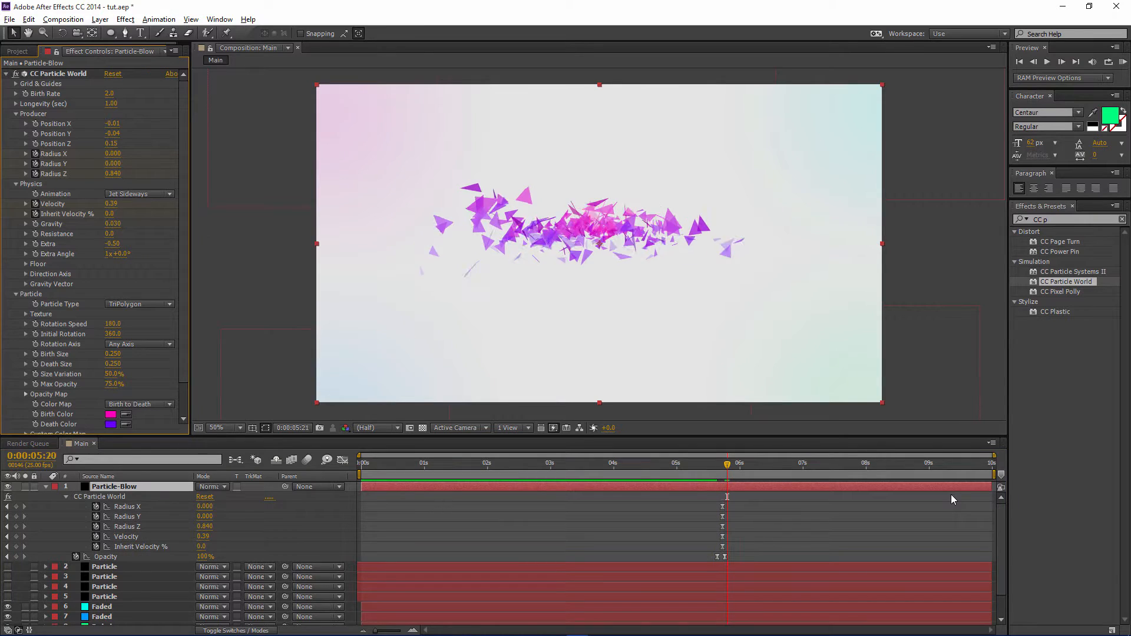
key("Page_Up")
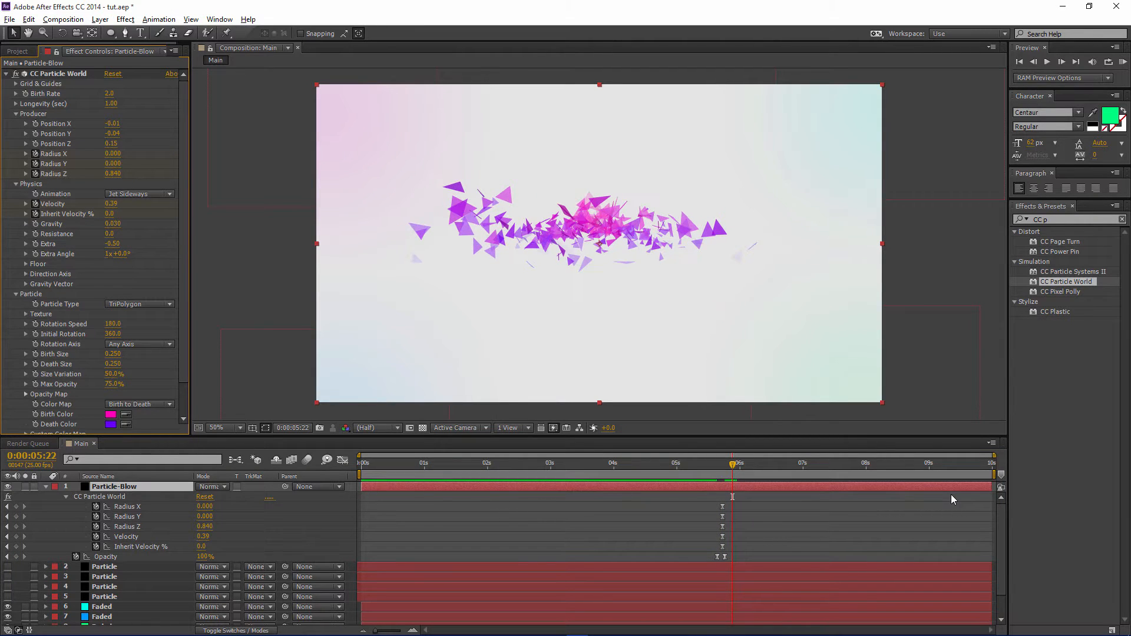
key("Page_Down")
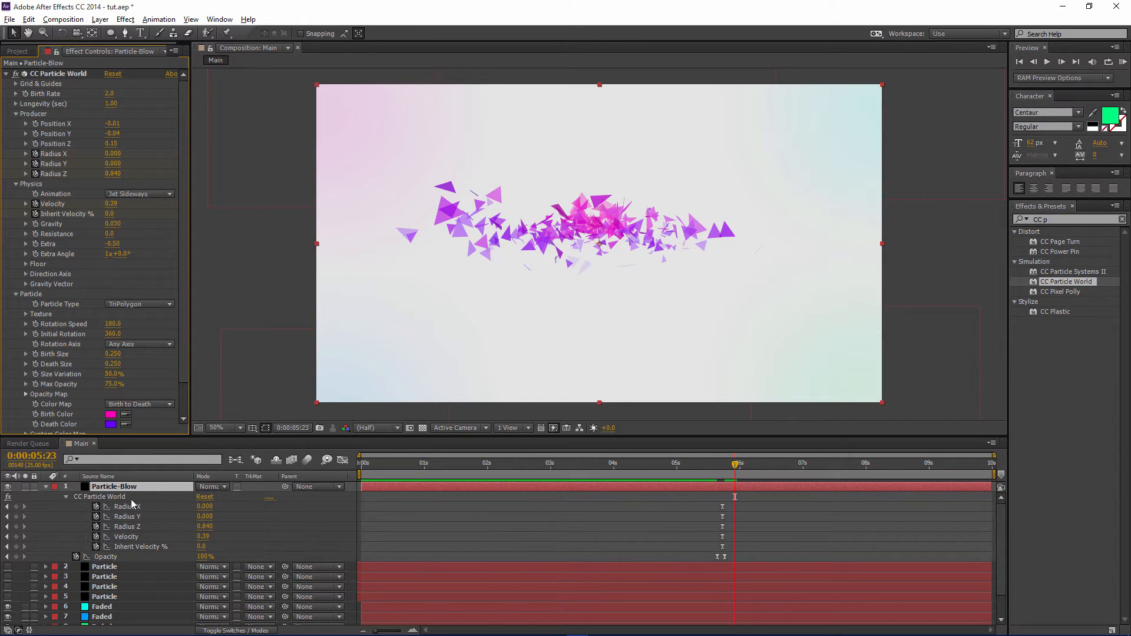
left_click(202, 507)
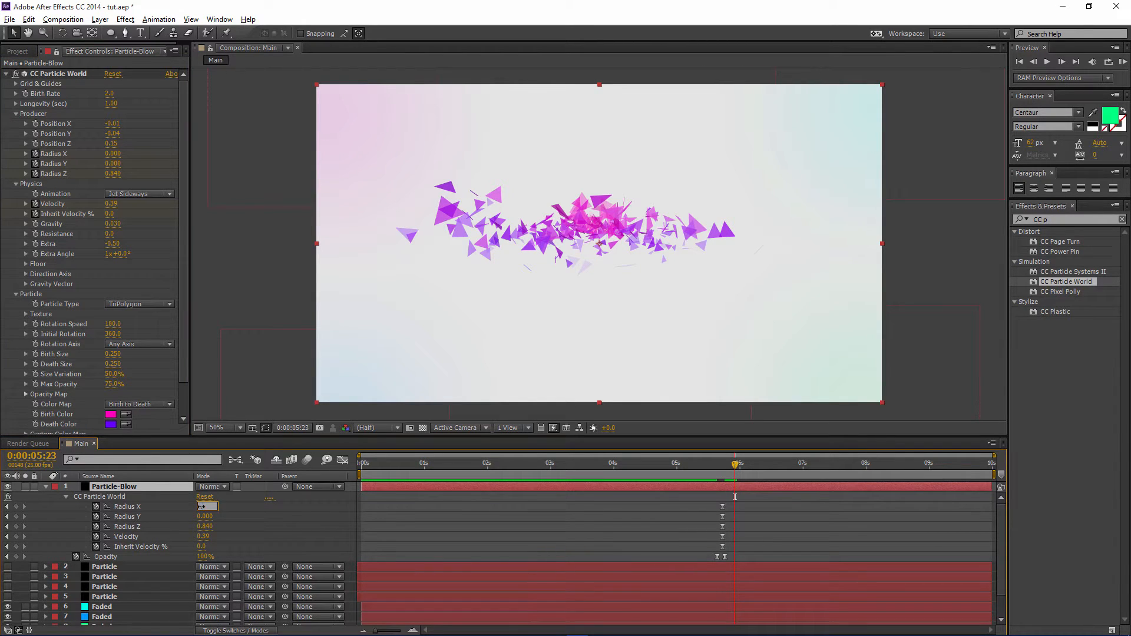
key("Tab")
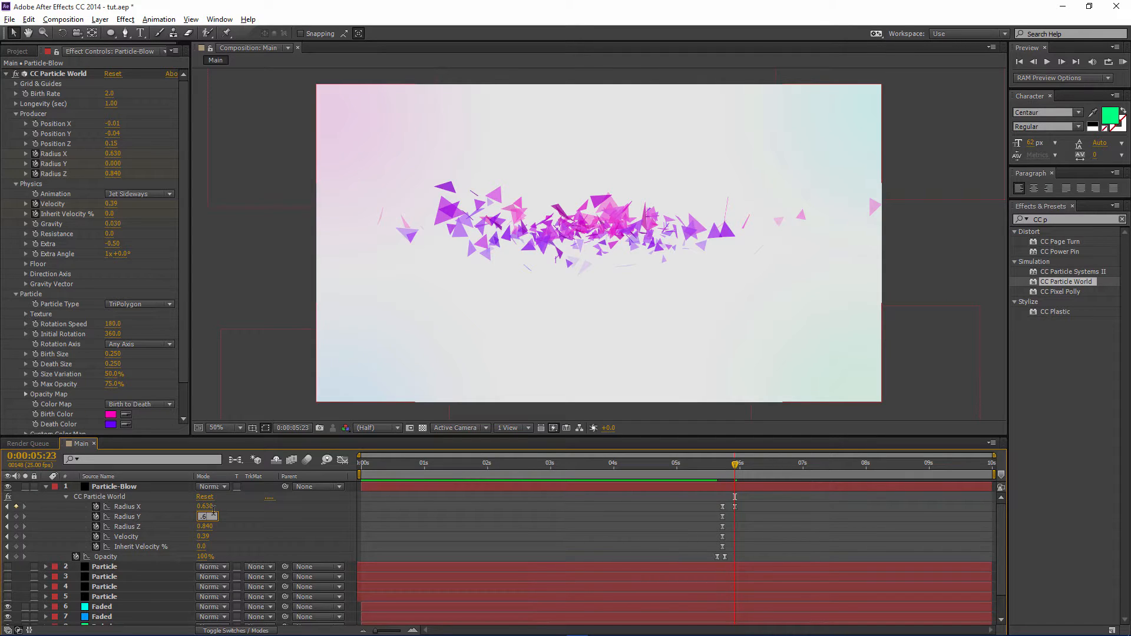
- At 0:00:05:23, set Radius Z to 12.34 and Velocity to 21.7
left_click(205, 527)
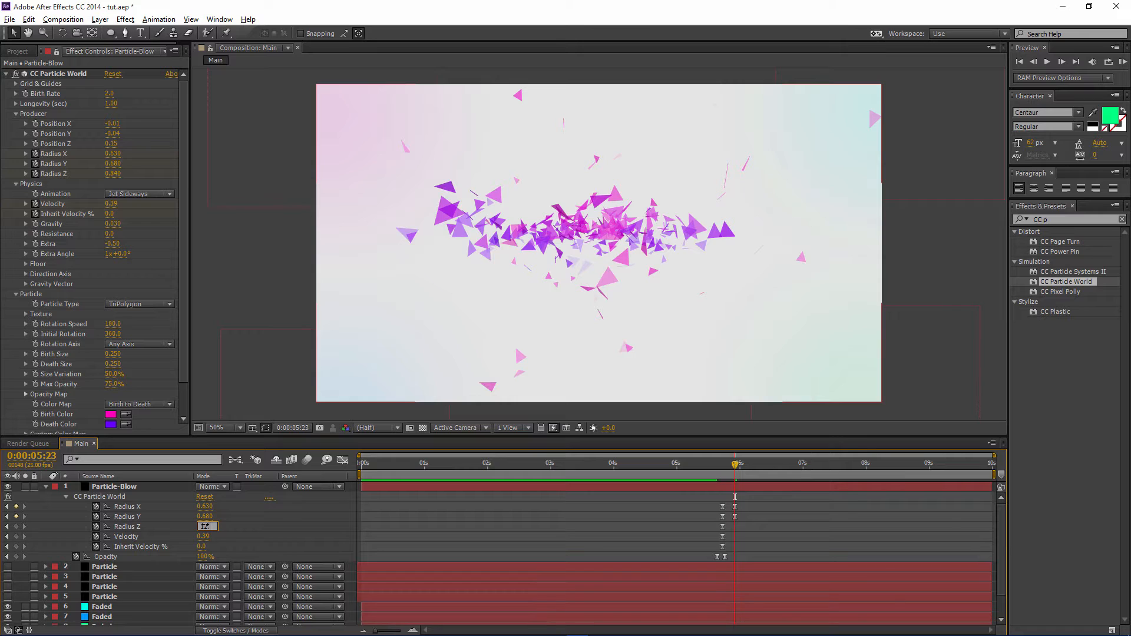
type("12.34")
key("Tab")
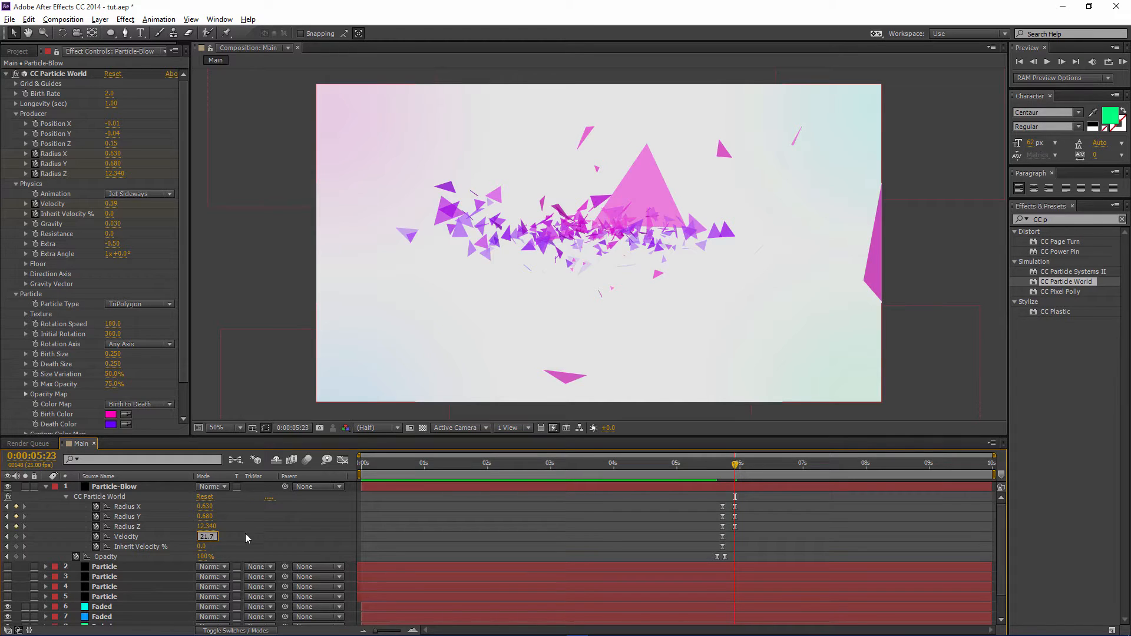
type("21.7")
key("Return")
- Set Inherit Velocity % to 650 at 0:00:05:23
left_click(202, 547)
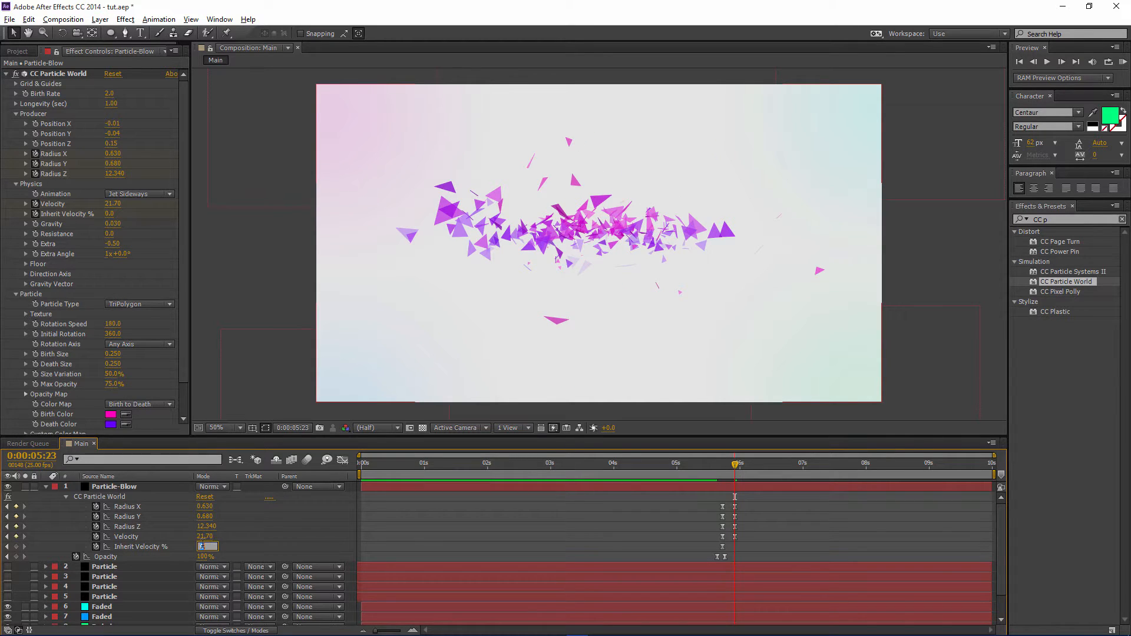
type("650")
key("Return")
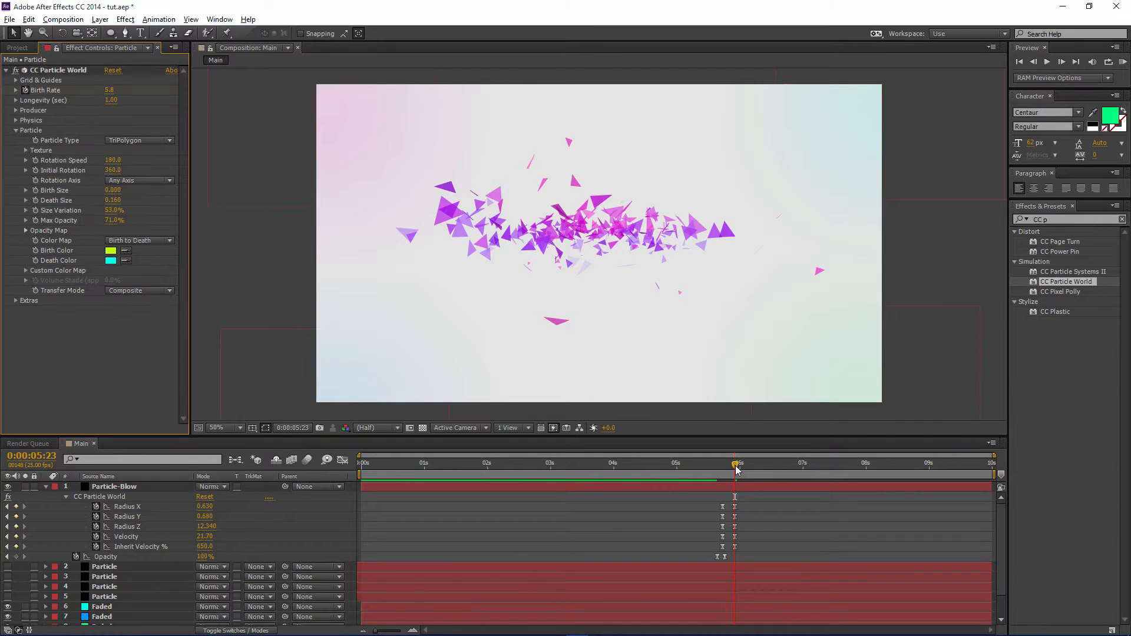
- Keyframe Particle-Blow's Opacity at 100% at 0:00:06:07 and fade it to 0% at 0:00:07:04
left_click_drag(738, 467, 758, 467)
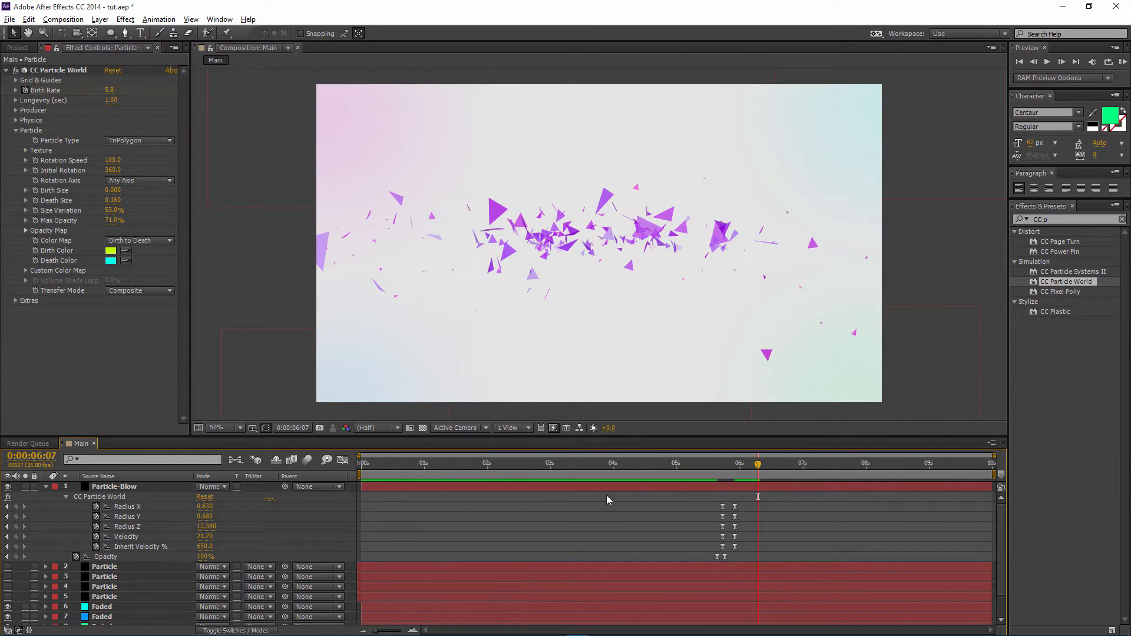
left_click(17, 557)
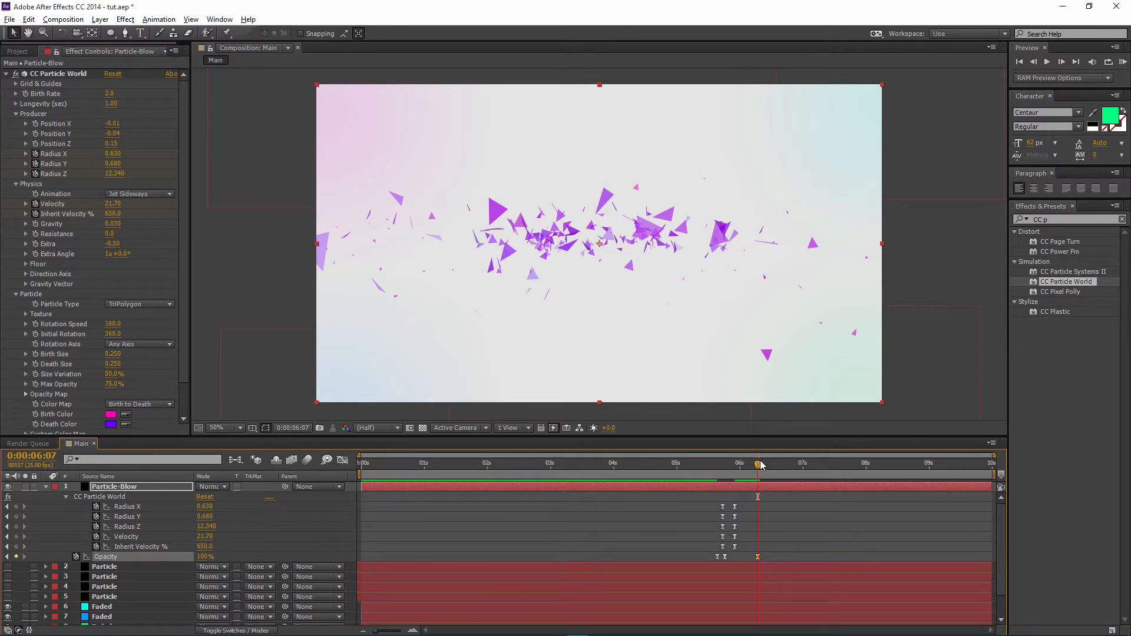
left_click_drag(760, 465, 814, 469)
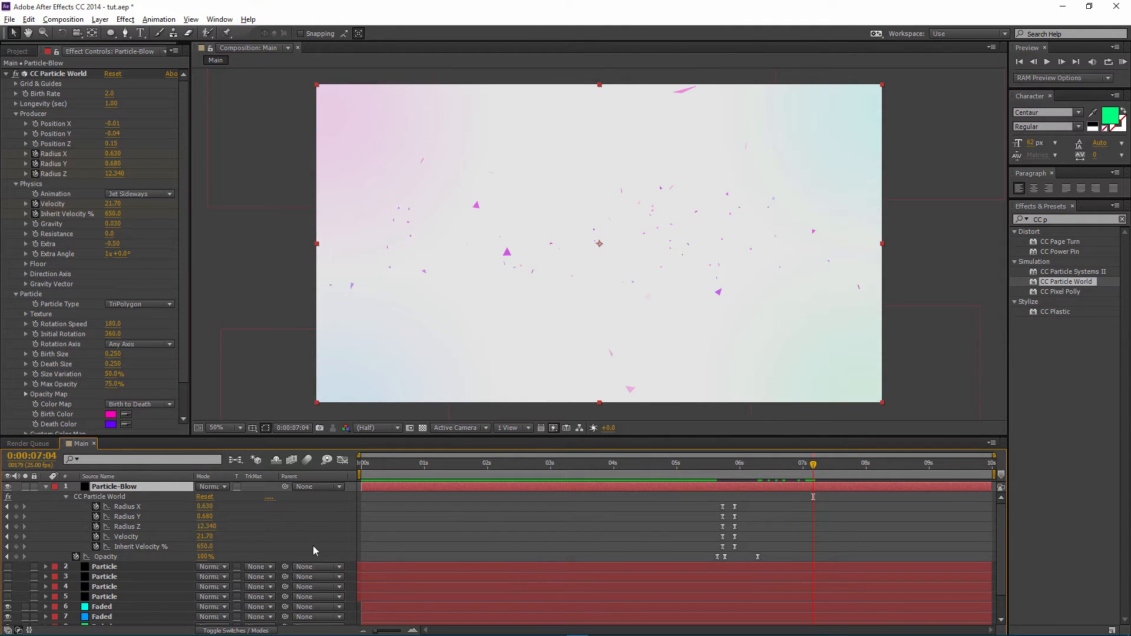
left_click(205, 557)
type("0")
key("Return")
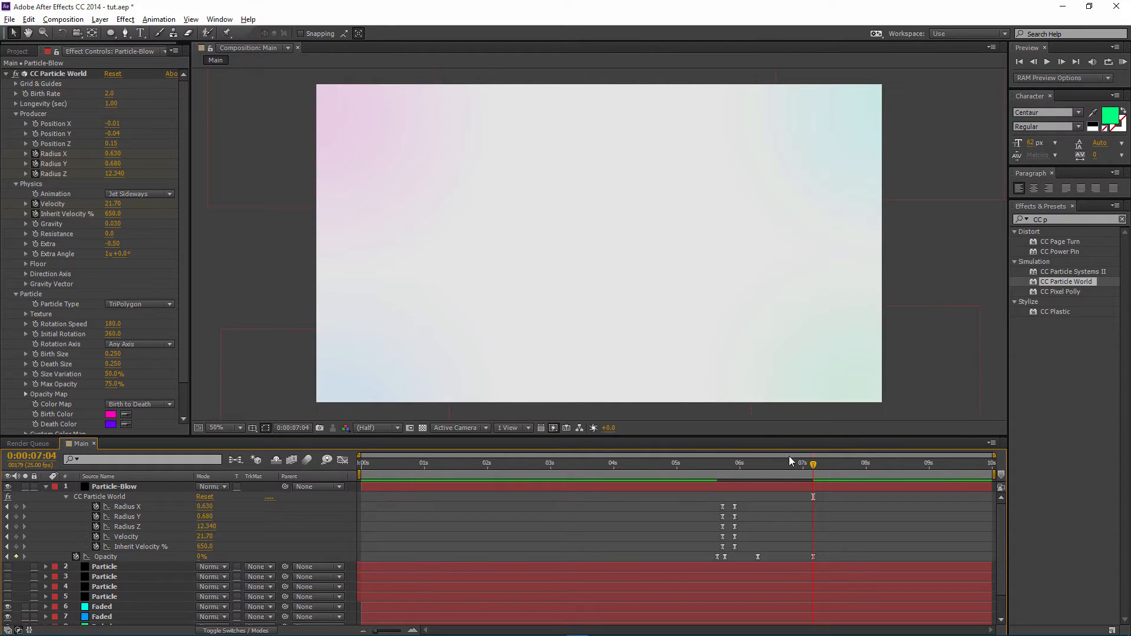
- Duplicate the Particle-Blow layer four times
left_click_drag(790, 462, 756, 465)
left_click(152, 490)
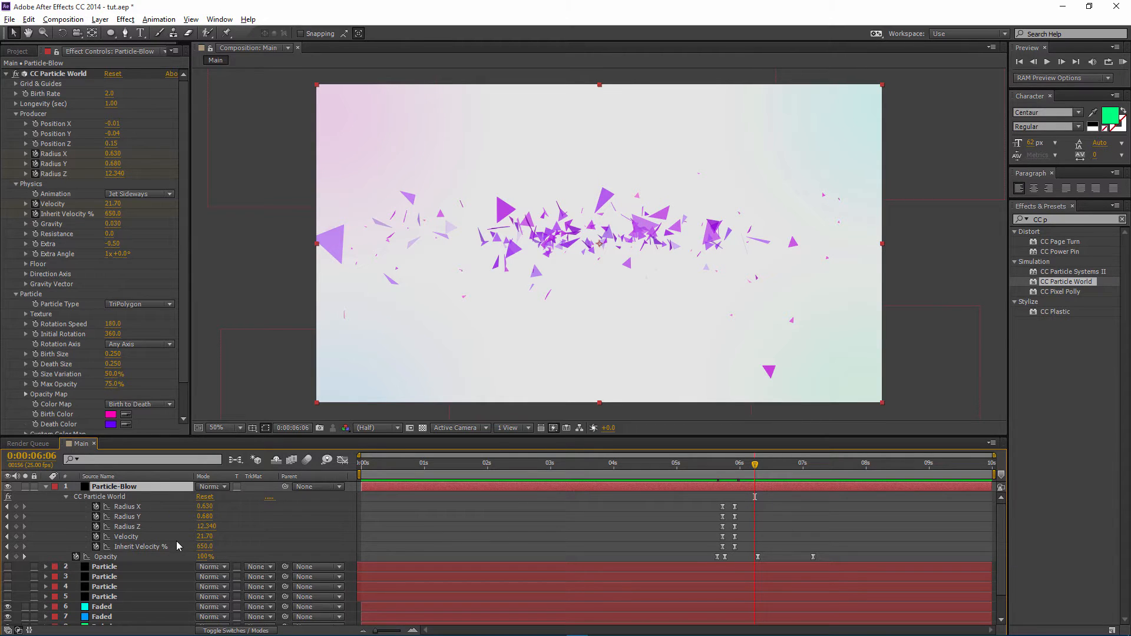
key("ctrl+d")
key("ctrl+d")
key("ctrl+d")
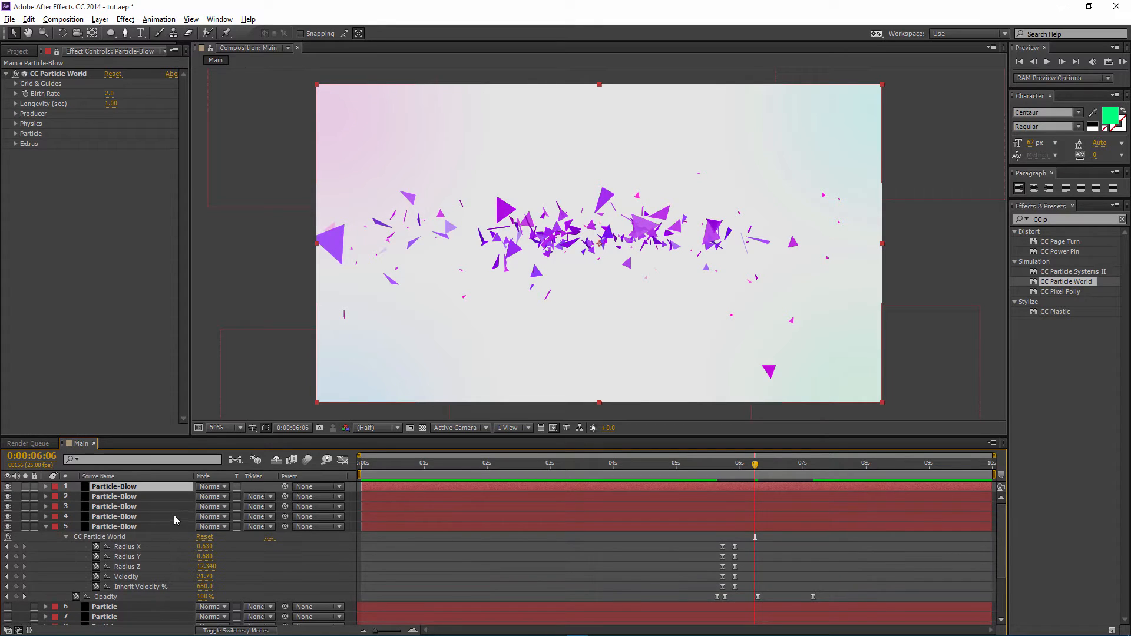
left_click(126, 519)
key("ctrl+d")
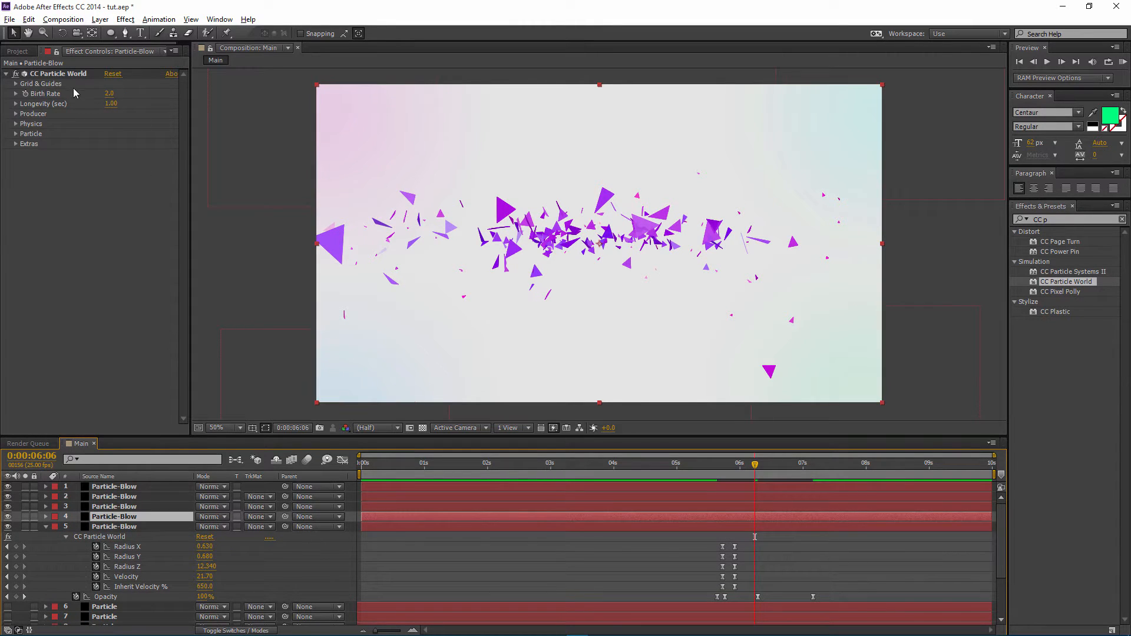
- Give the Particle-Blow duplicates different birth and death colours, with 00EAFF to green on the second one, and delete the spare top duplicate
left_click(16, 134)
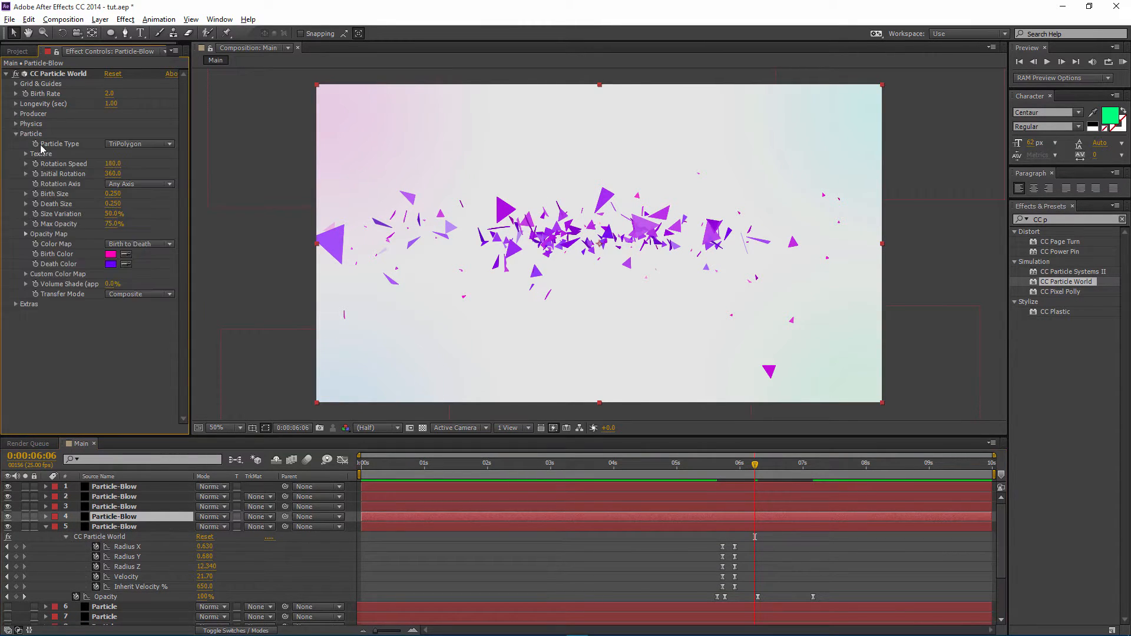
left_click(111, 254)
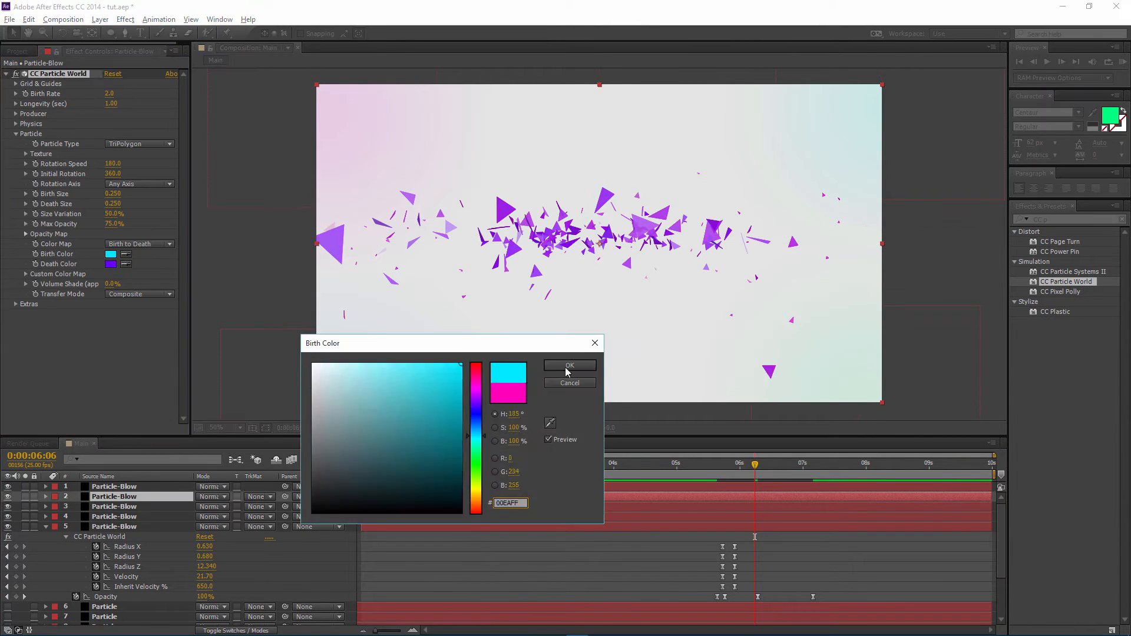
left_click(561, 366)
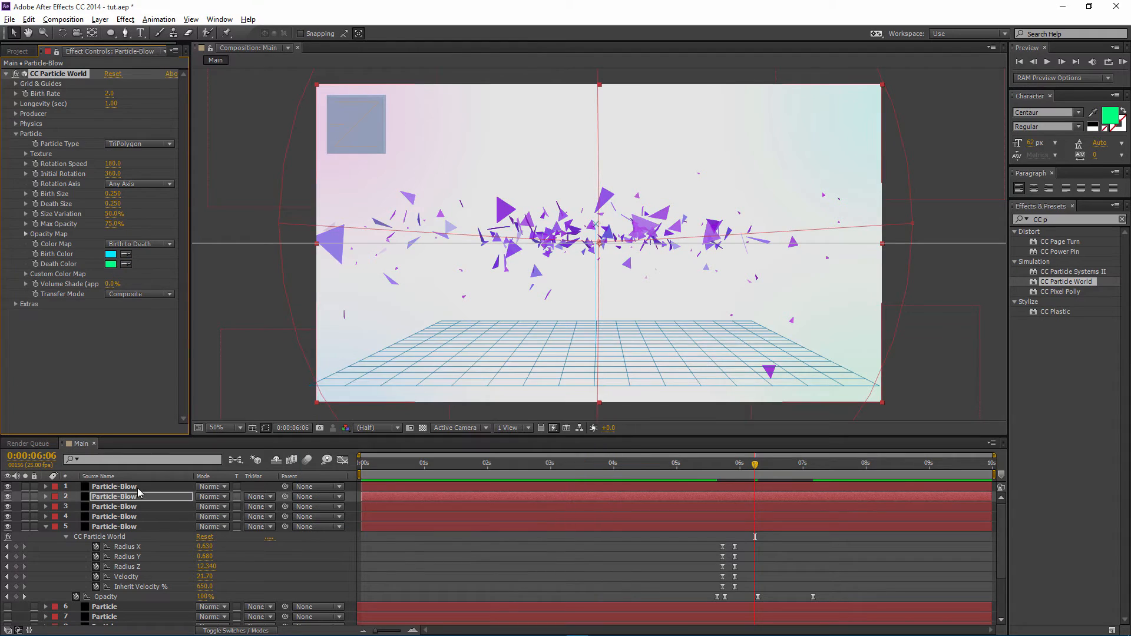
left_click(135, 488)
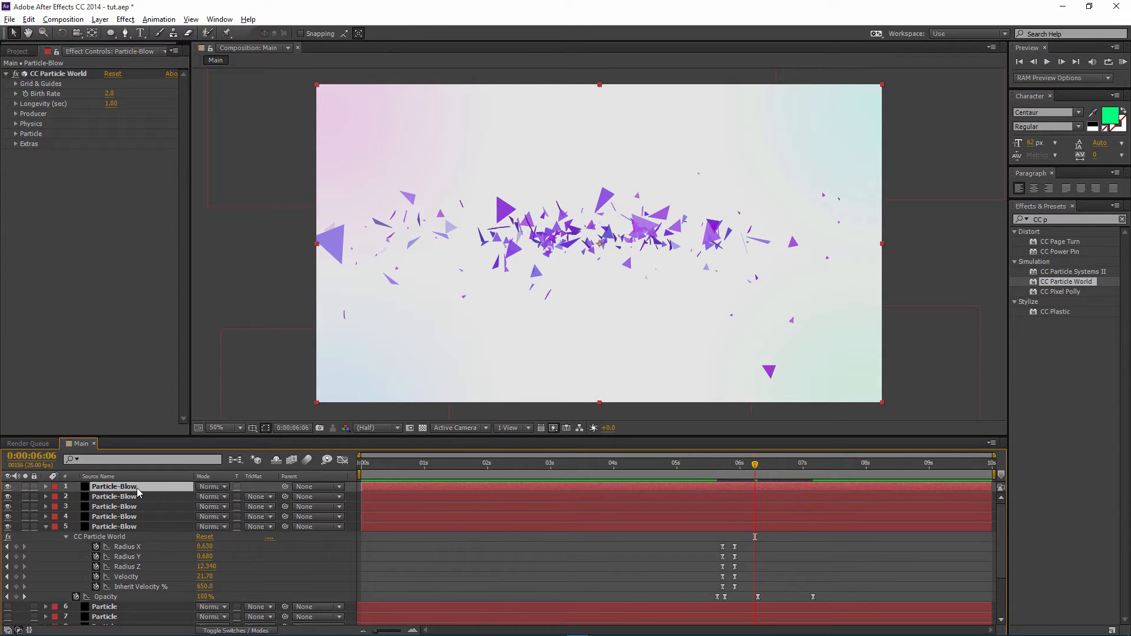
key("Delete")
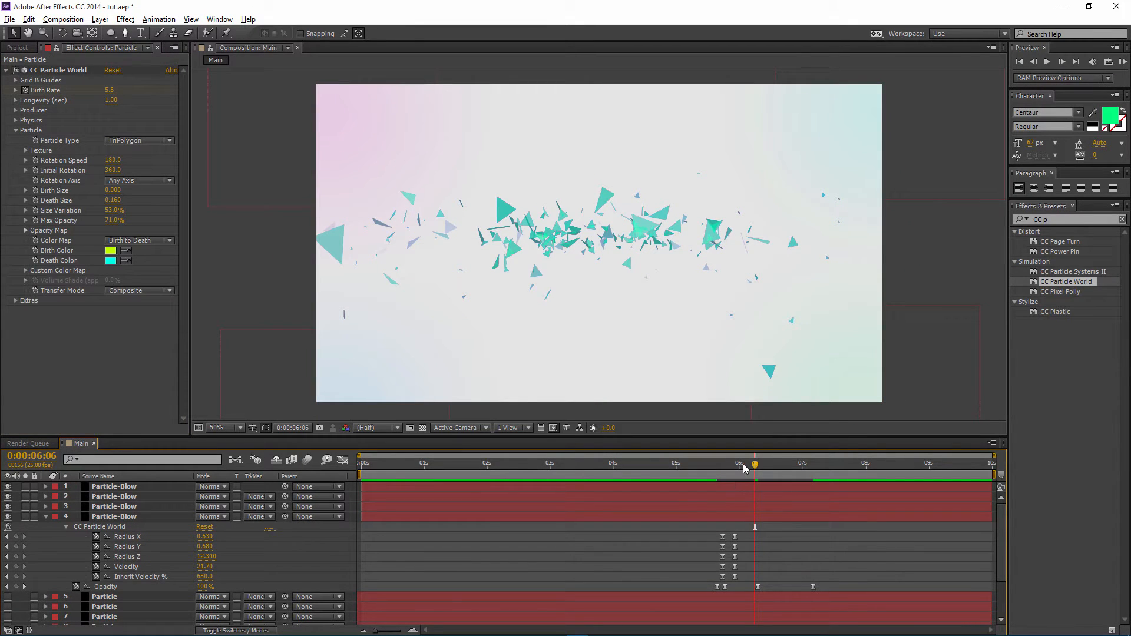
- Move to 0:00:05:19 and reveal the keyframed properties of the top three Particle-Blow layers
left_click_drag(744, 468, 726, 468)
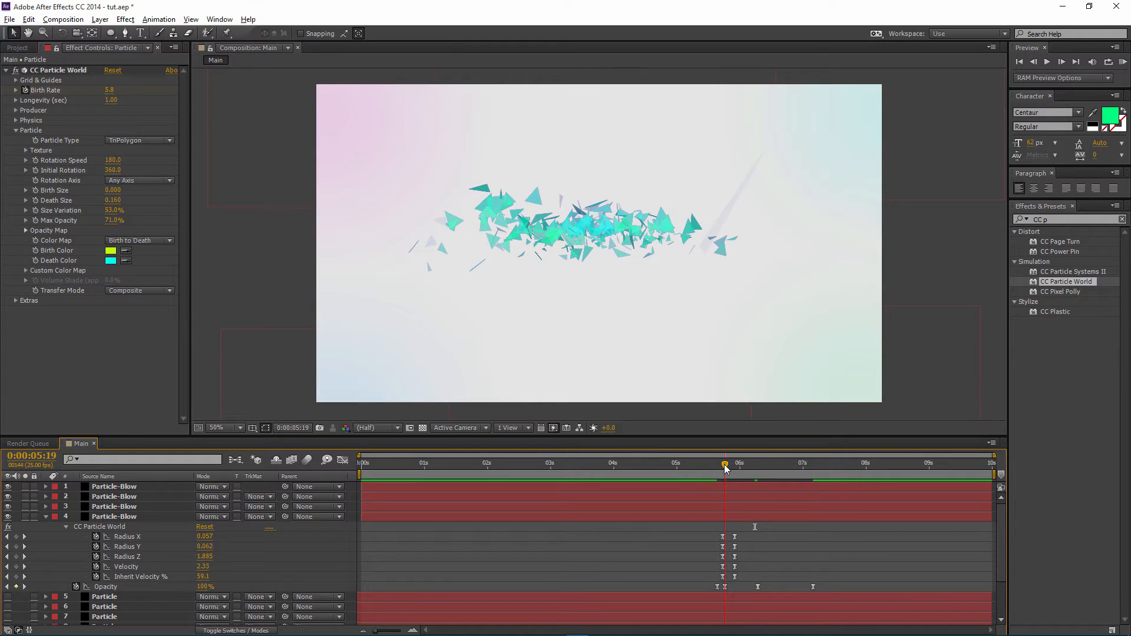
left_click(157, 507)
key("u")
left_click(124, 497)
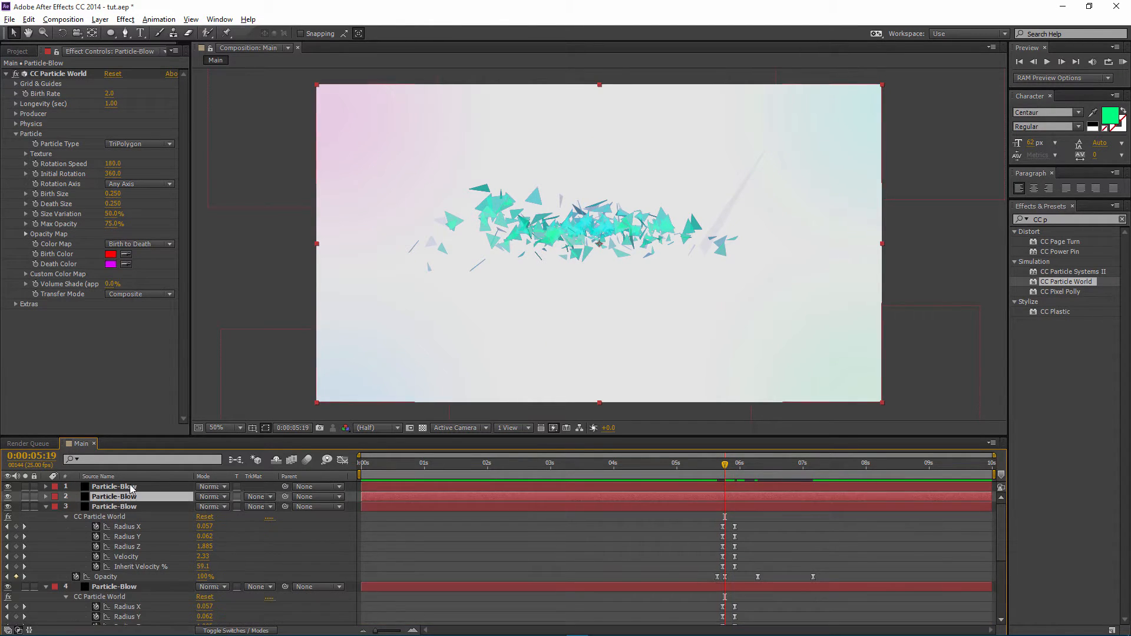
key("u")
left_click(131, 487)
key("u")
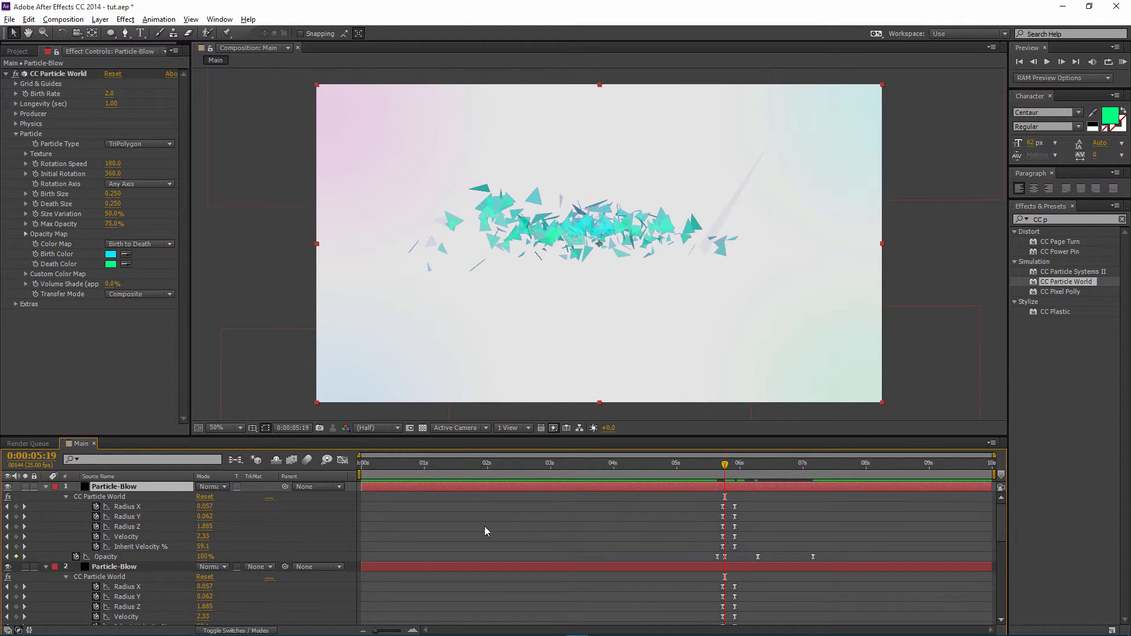
- Try shifting the third Particle-Blow layer slightly later and setting its Radius Z to 1.040 and Velocity to 0.44
scroll(485, 525, "down", 6)
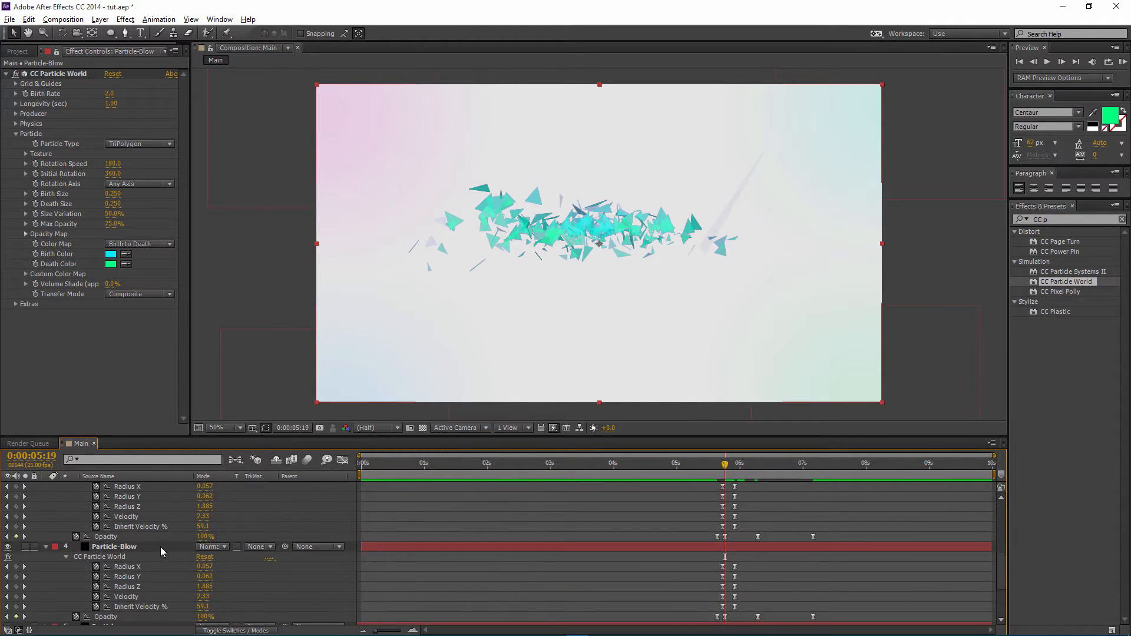
scroll(161, 547, "up", 1)
left_click(548, 497)
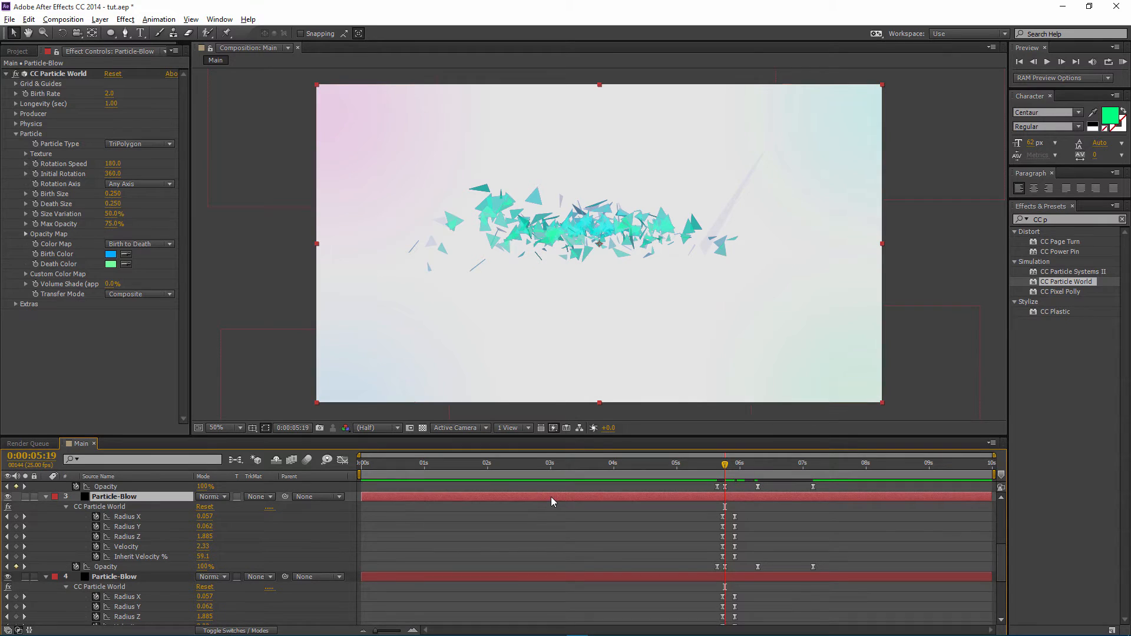
left_click_drag(550, 497, 550, 497)
left_click_drag(551, 498, 553, 499)
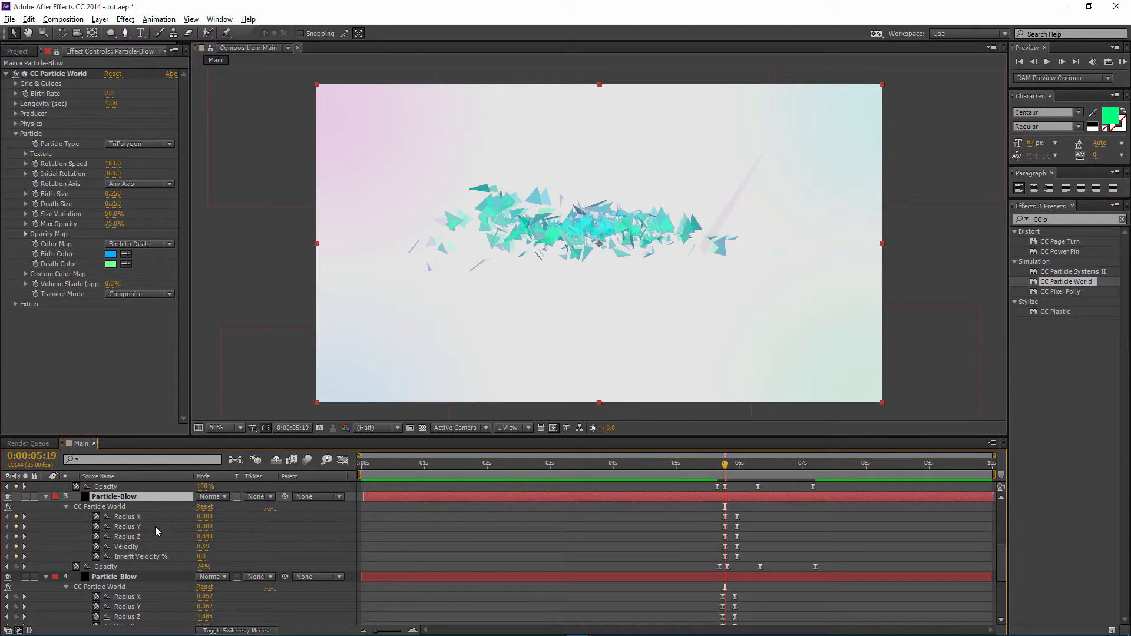
left_click(233, 539)
mouse_move(205, 537)
left_mouse_down()
mouse_move(218, 537)
mouse_move(208, 546)
left_mouse_up()
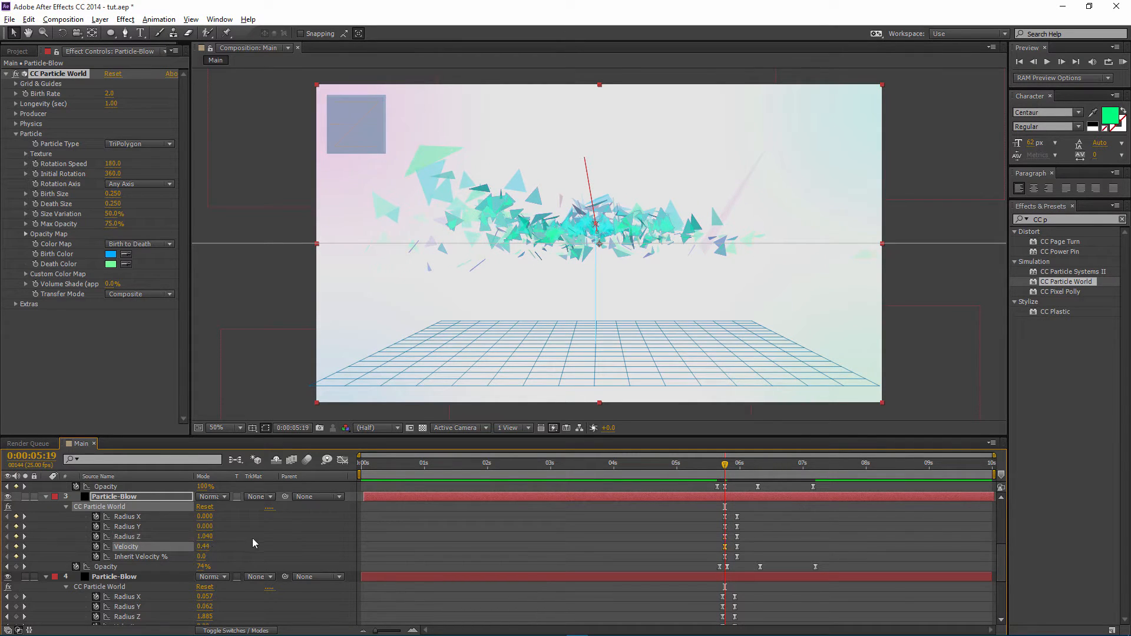
- Delete the third Particle-Blow layer, the one with blue and light green particle colours
left_click(136, 575)
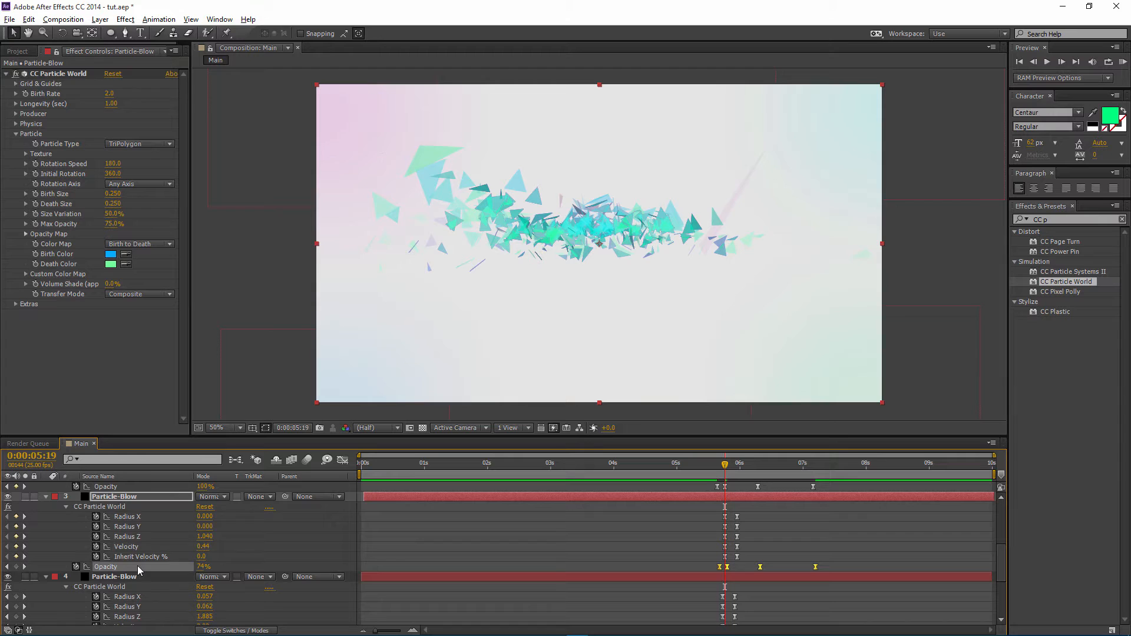
left_click(131, 498)
key("Delete")
scroll(142, 539, "up", 4)
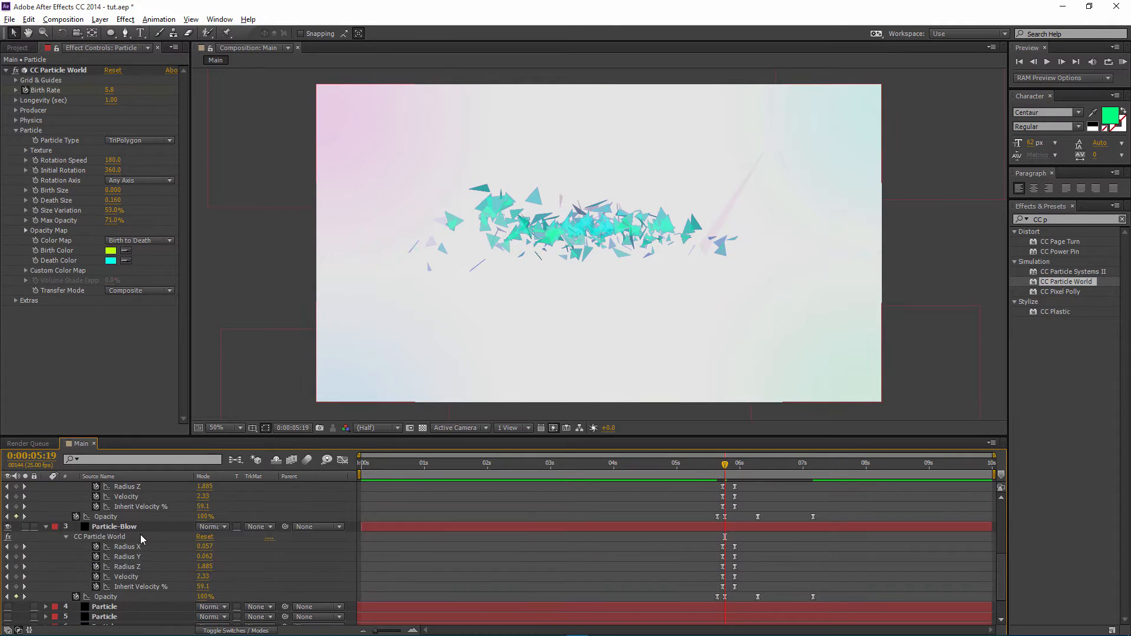
- At 0:00:05:18, set Radius X, Y and Z to 0.100, 0.050 and 0.940 on the second Particle-Blow and 0.100, 0.060 and 1.060 on the top one
left_click(139, 538)
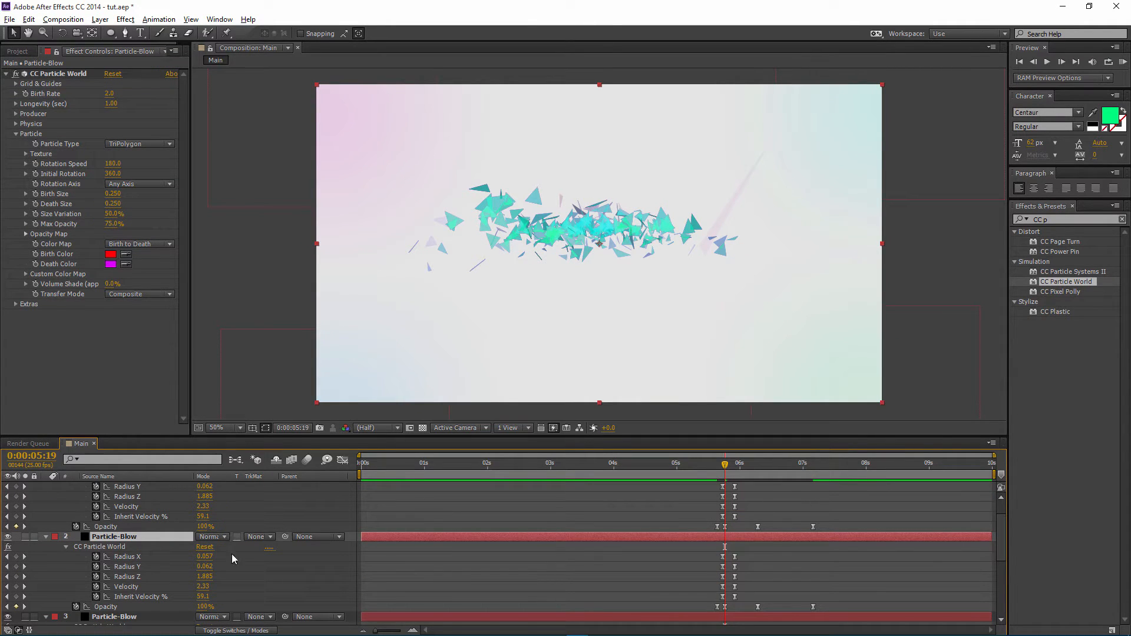
left_click(720, 468)
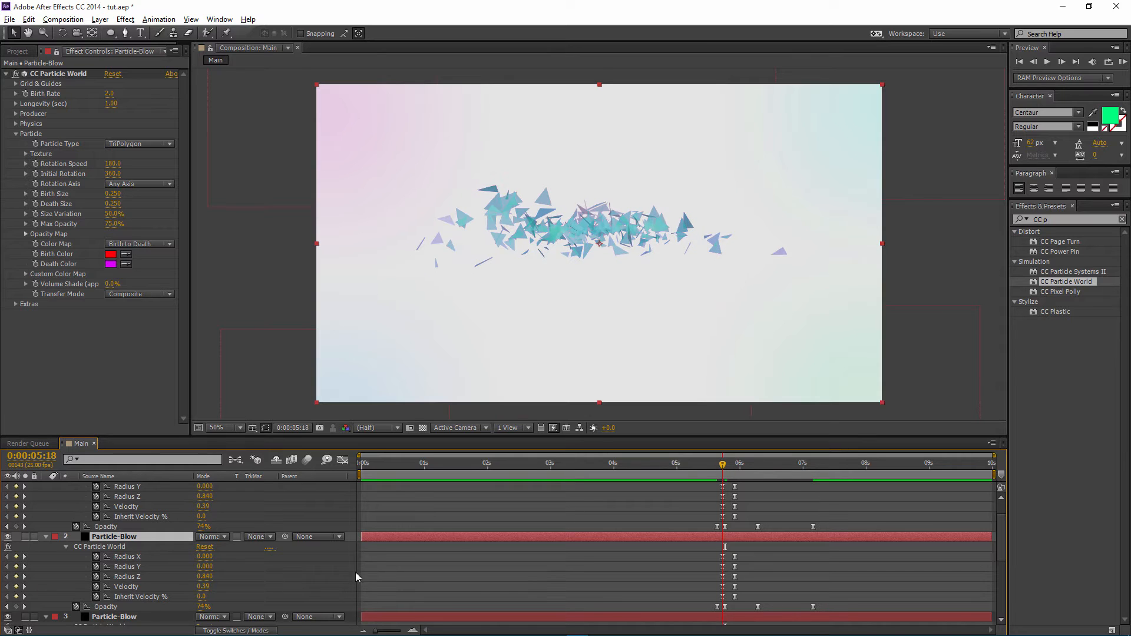
left_click_drag(206, 577, 208, 517)
scroll(301, 550, "up", 1)
left_click(114, 488)
scroll(231, 533, "down", 3)
left_click(122, 557)
scroll(122, 541, "up", 2)
left_click(120, 537)
scroll(120, 535, "up", 1)
left_click(124, 487)
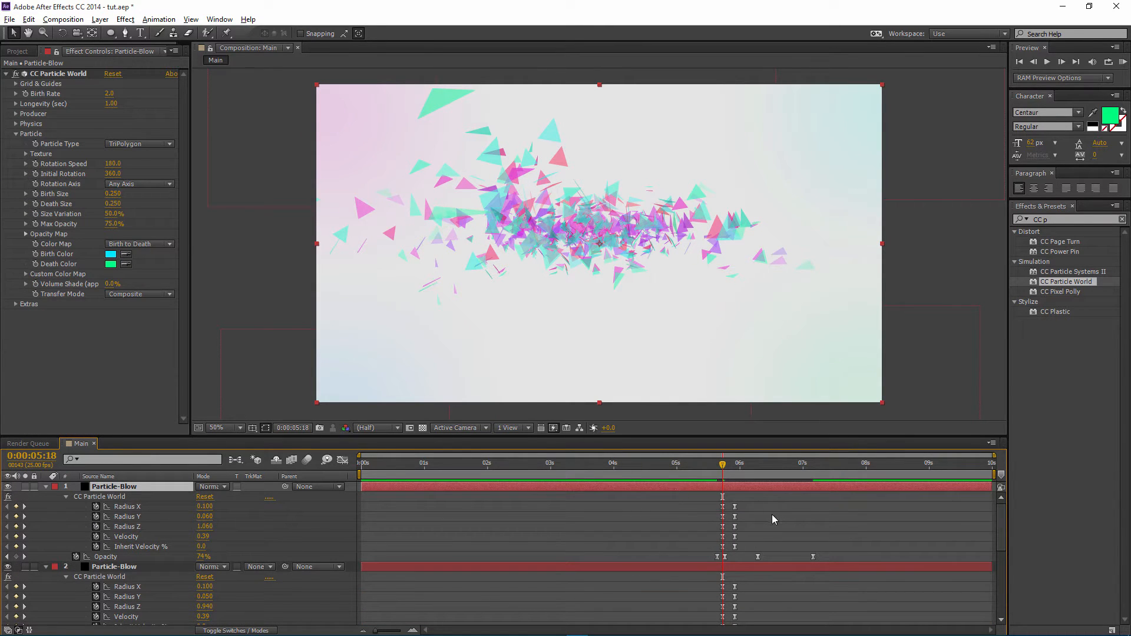
- Cut the top Particle-Blow's keyframes, shift the layer about 0.3 s earlier, and paste the keyframes back at 0:00:05:16
left_click_drag(826, 504, 708, 560)
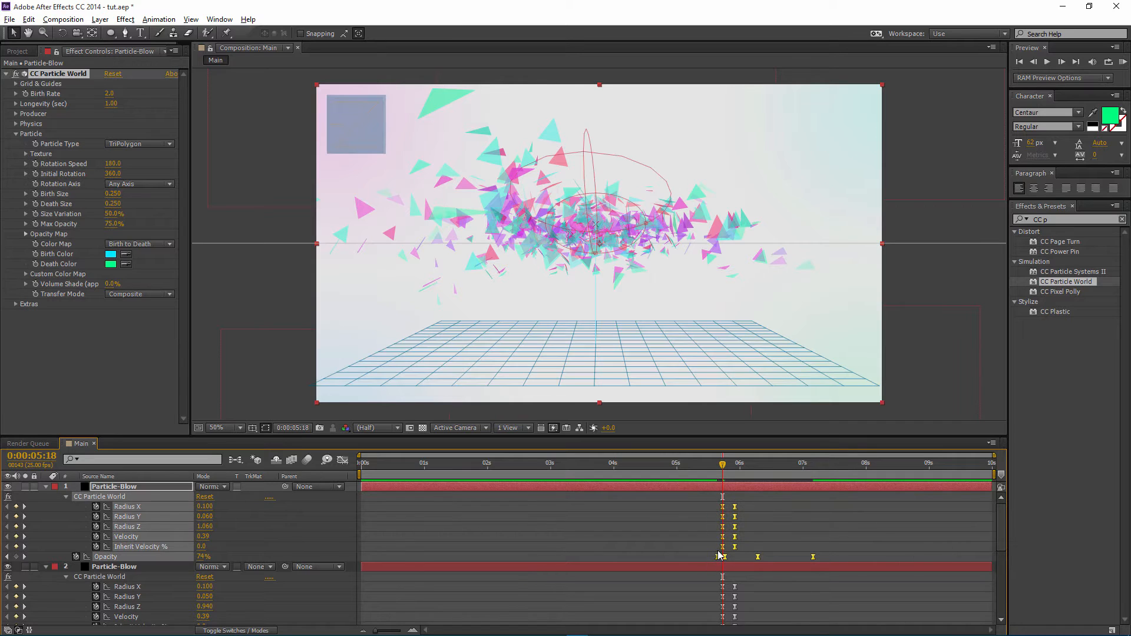
left_click(718, 465)
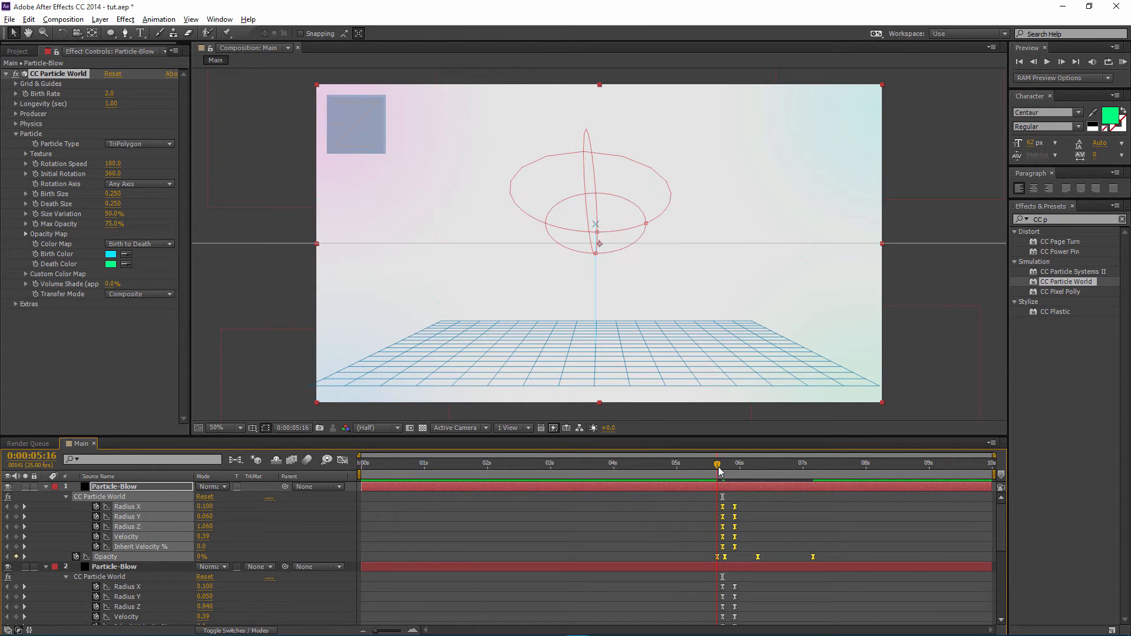
left_click_drag(723, 510, 690, 487)
key("ctrl+v")
- Cut the second Particle-Blow's keyframes, shift the layer to start at about 0.7 s, and paste the keyframes back at 0:00:05:16
scroll(698, 504, "down", 3)
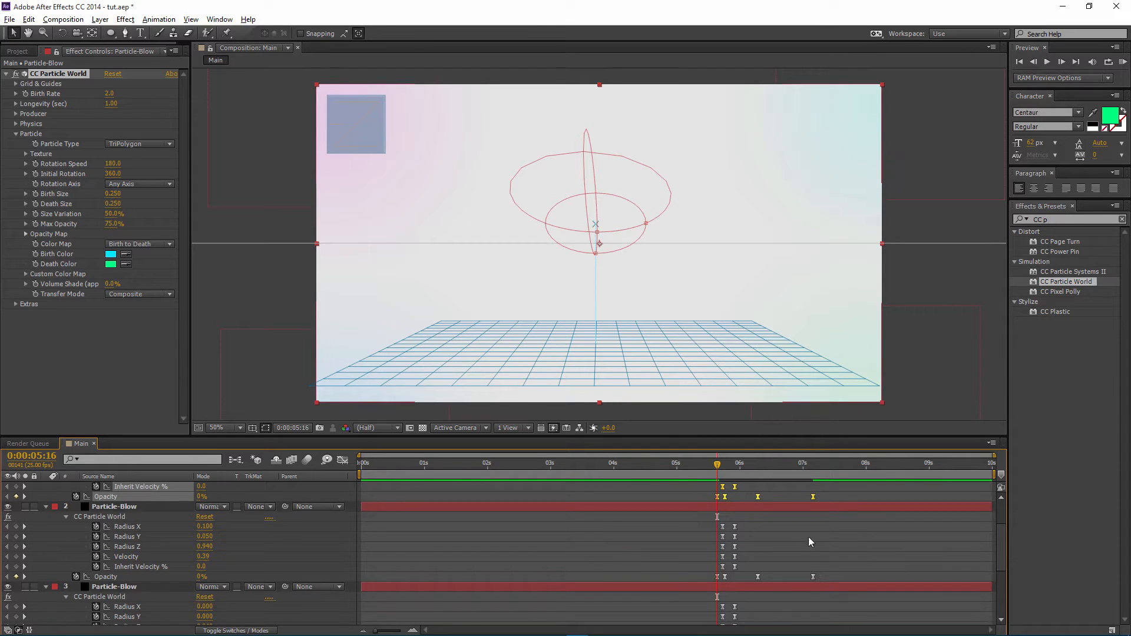
left_click_drag(829, 521, 714, 578)
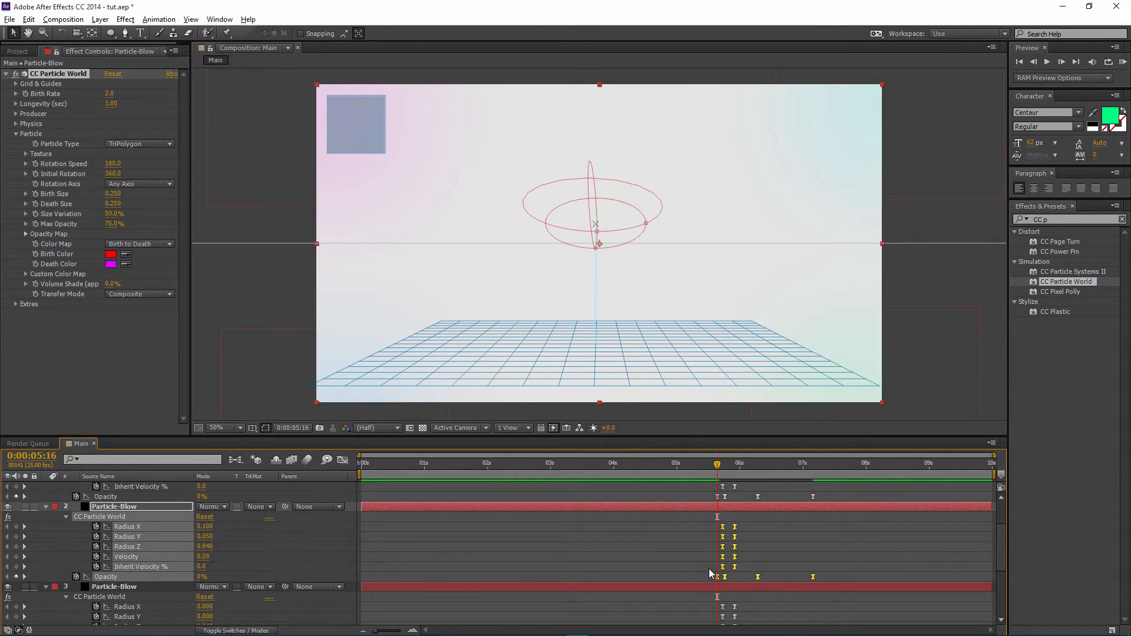
key("Delete")
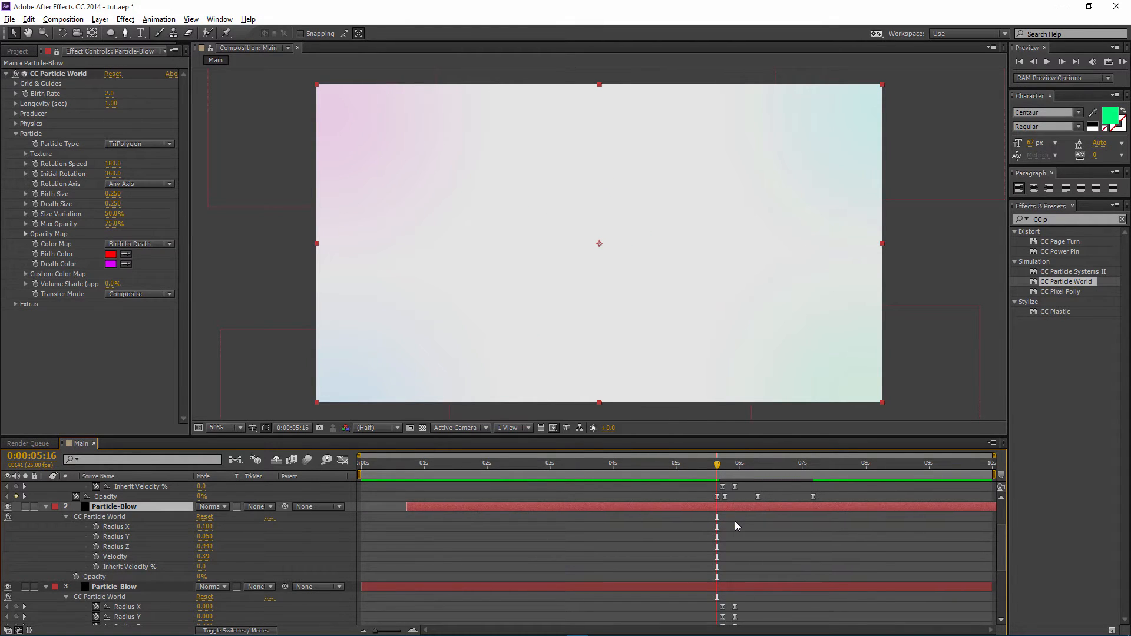
key("ctrl+z")
- Check the third Particle-Blow layer's keyframes and preview the combined burst up to 0:00:05:22
scroll(734, 521, "down", 3)
scroll(737, 521, "down", 2)
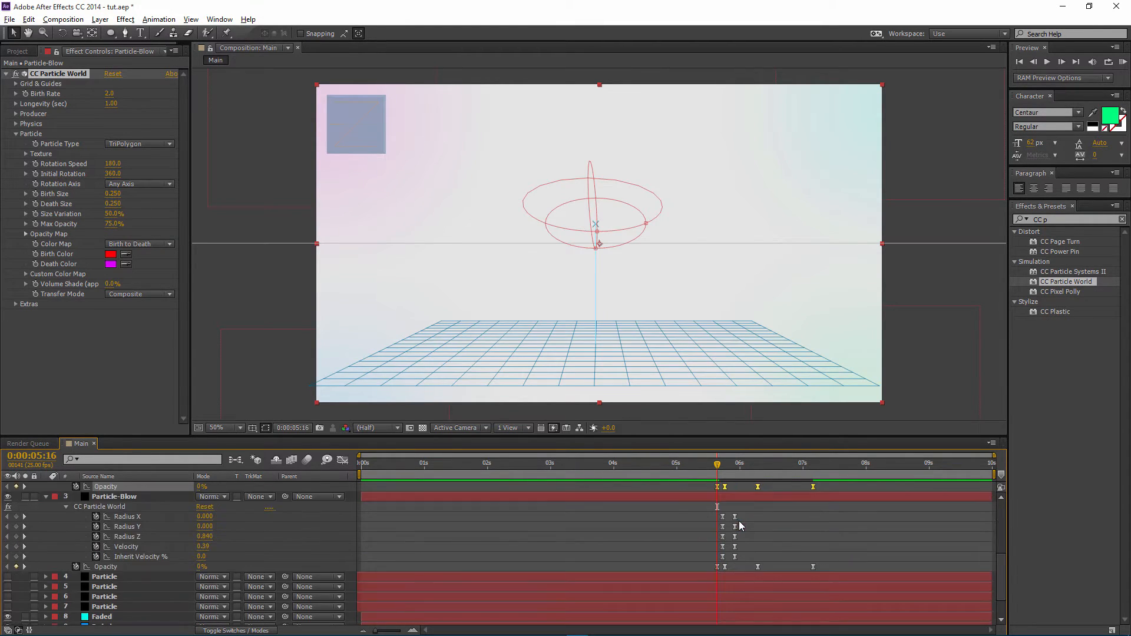
left_click_drag(828, 512, 719, 565)
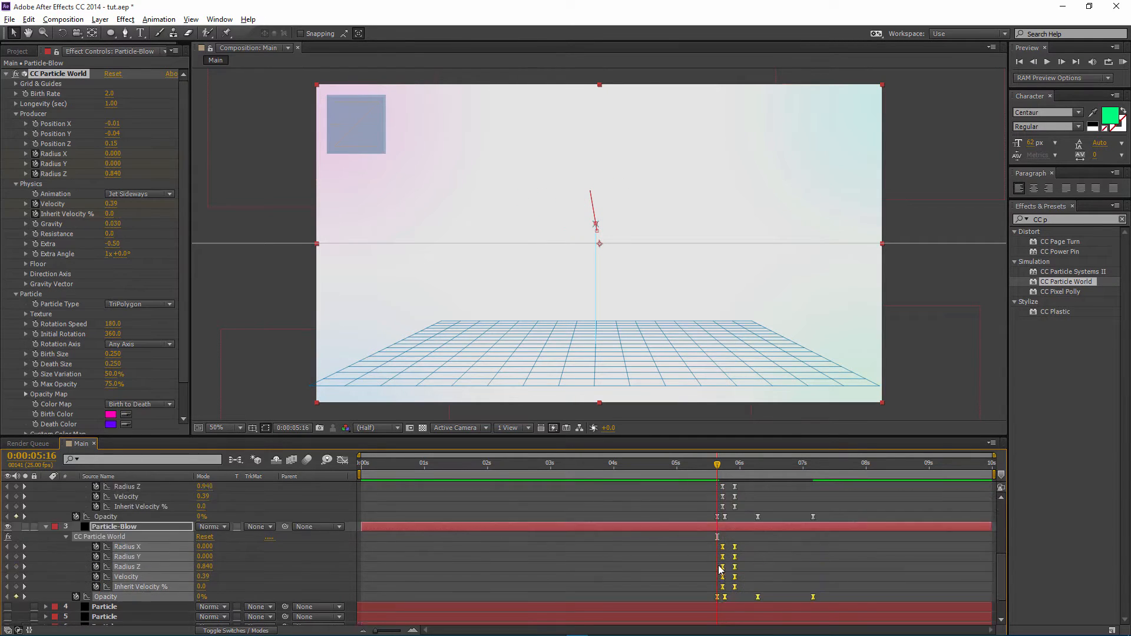
scroll(719, 565, "up", 3)
scroll(719, 570, "down", 3)
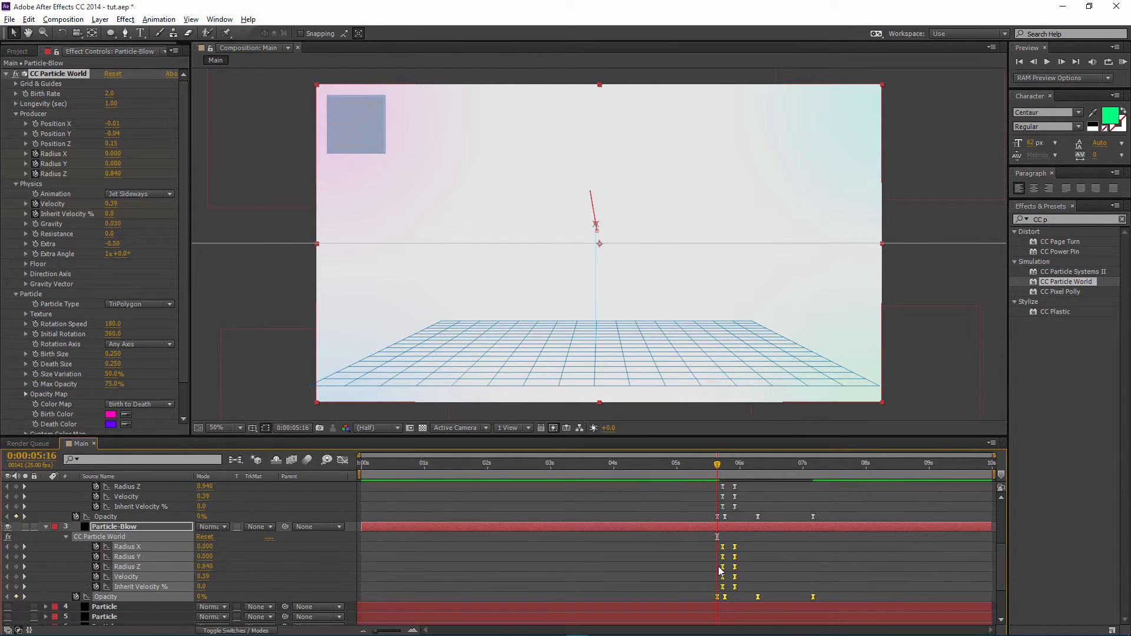
scroll(719, 569, "up", 6)
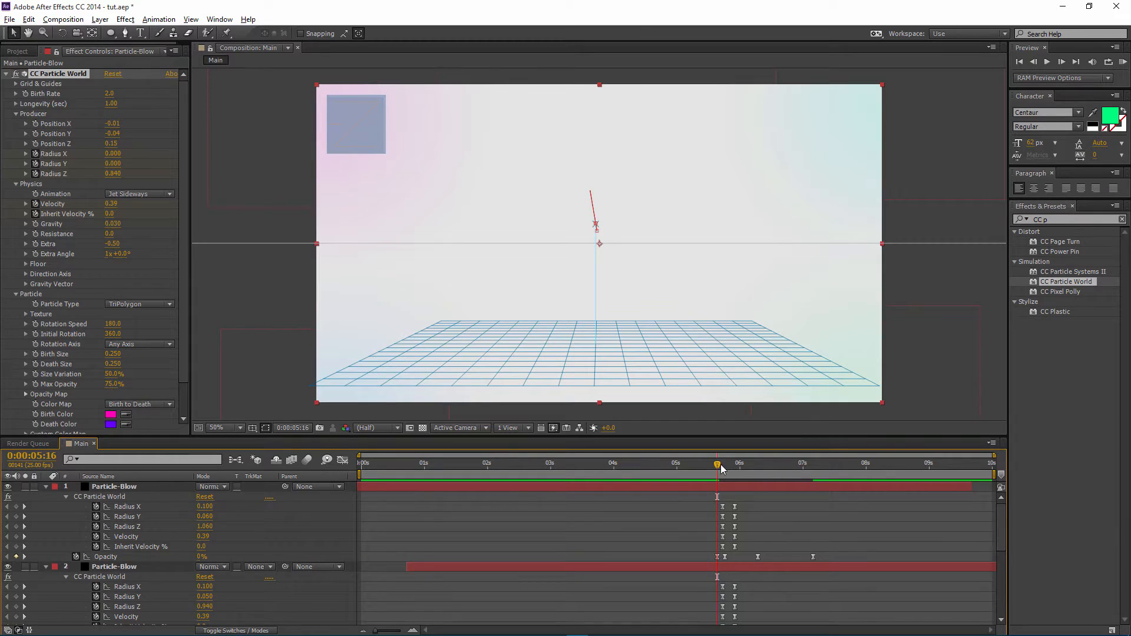
left_click_drag(725, 479, 736, 502)
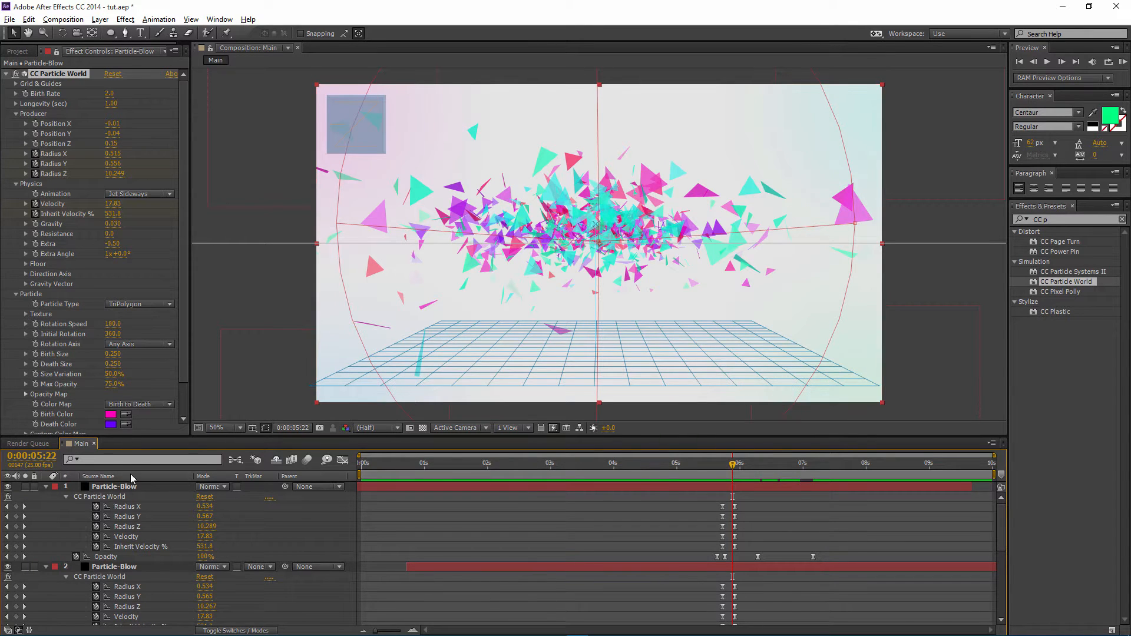
- Duplicate the top Particle-Blow layer with the cyan and green particles
left_click(131, 489)
key("ctrl+d")
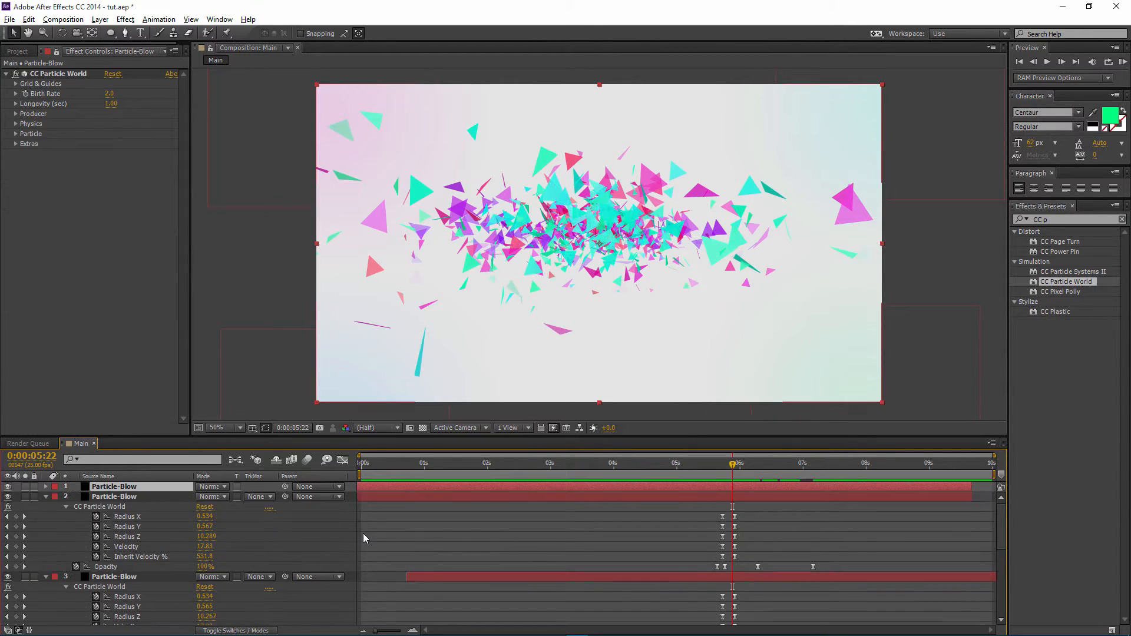
- Change the duplicated top Particle-Blow layer's particle Birth Color to yellow (F6FF00)
key("u")
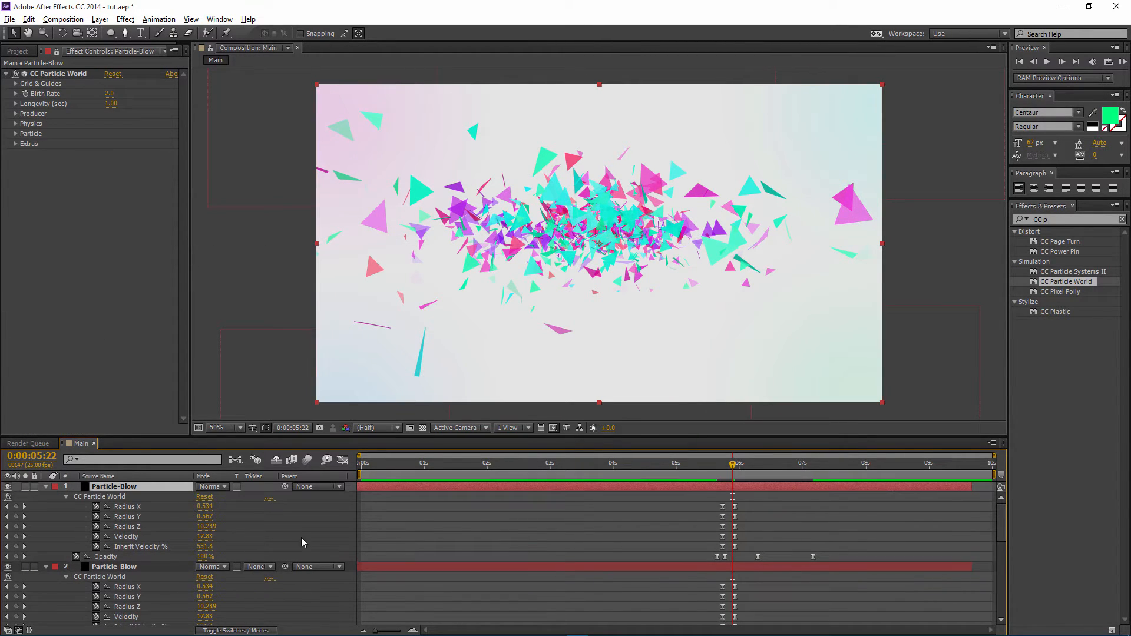
left_click(17, 134)
left_click(110, 264)
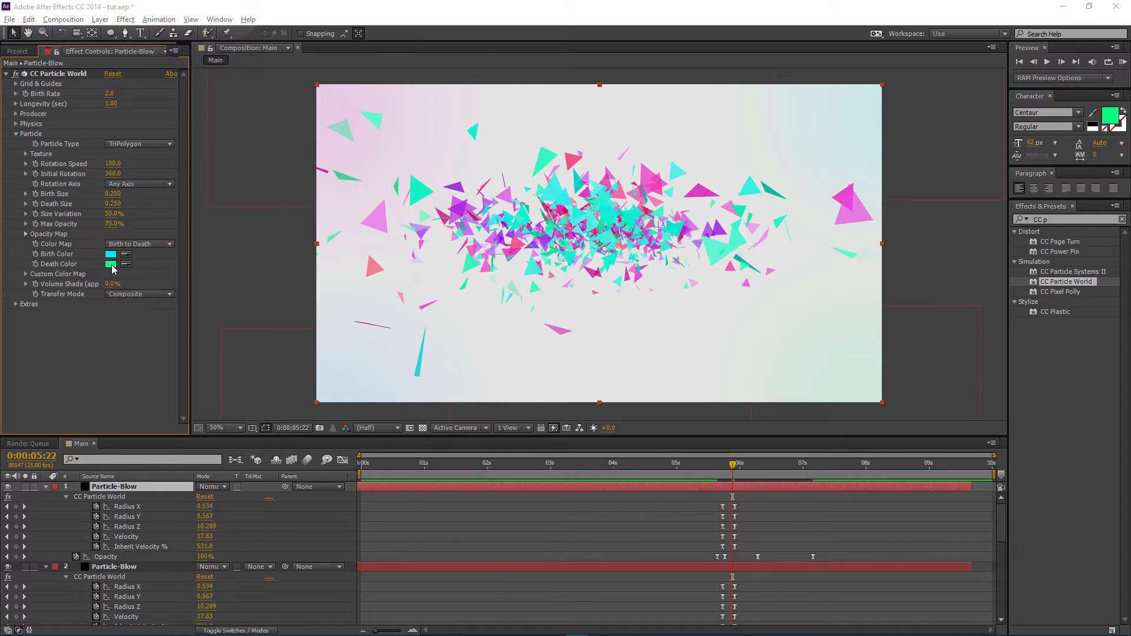
key("Return")
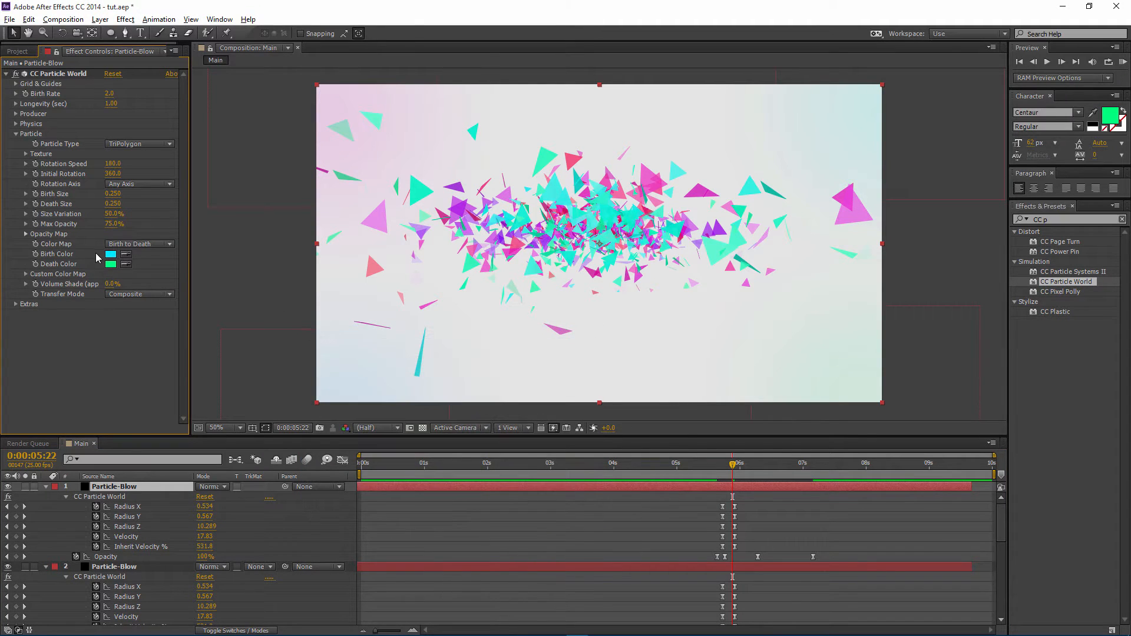
left_click(111, 255)
left_click_drag(478, 447, 479, 459)
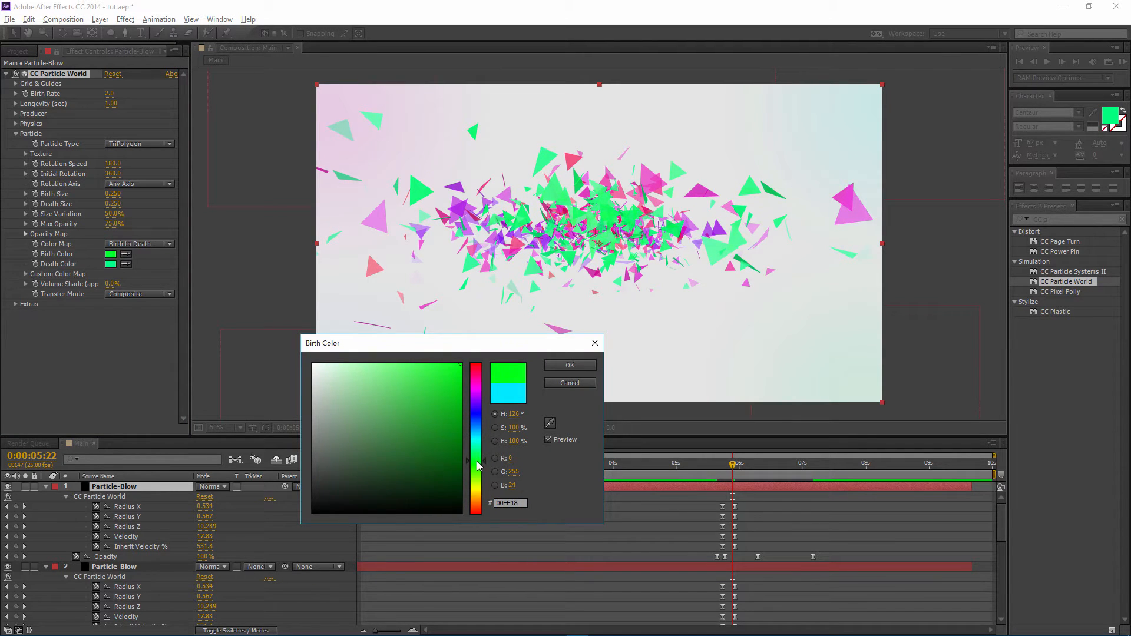
left_click_drag(479, 473, 479, 488)
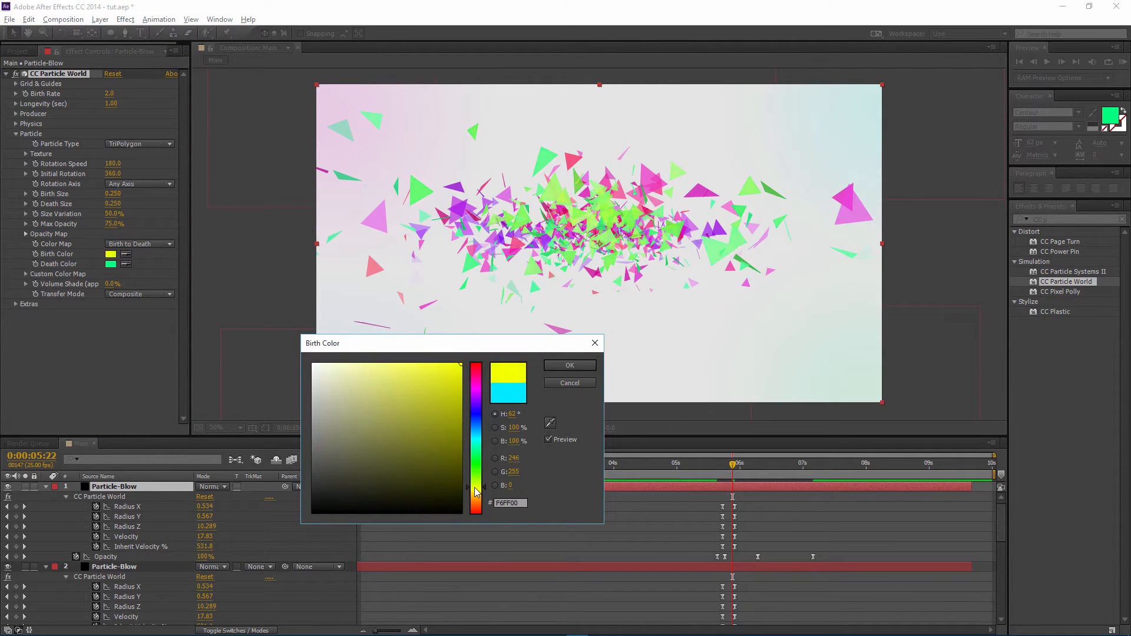
left_click(560, 366)
- Change the top Particle-Blow layer's particle Death Color to a bright sky blue
left_click(111, 264)
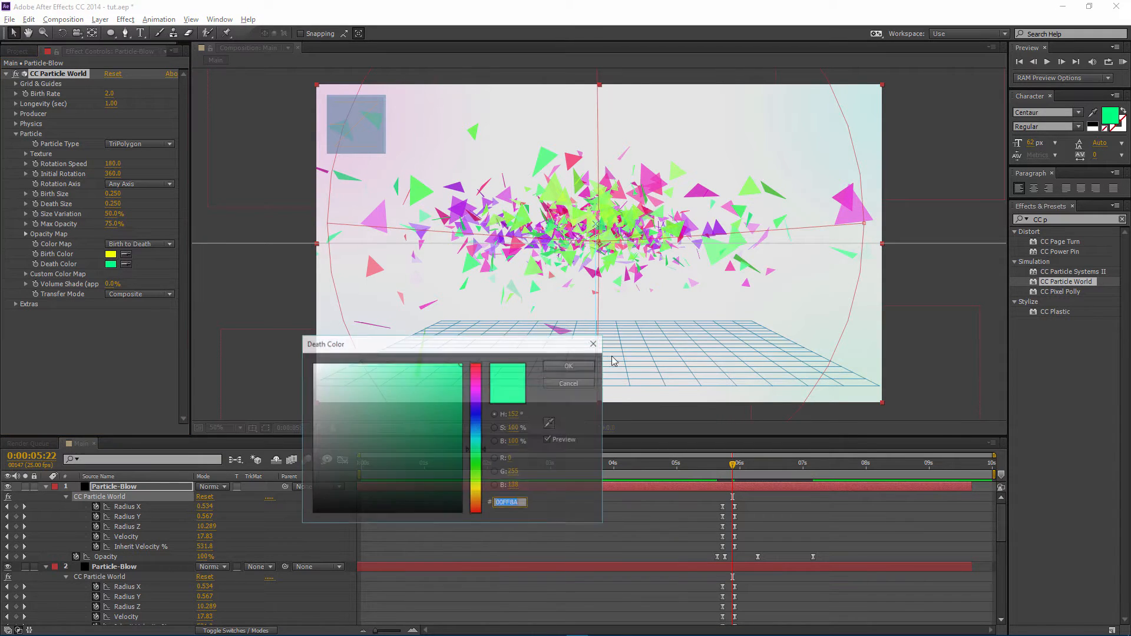
left_click_drag(480, 403, 483, 438)
left_click(577, 366)
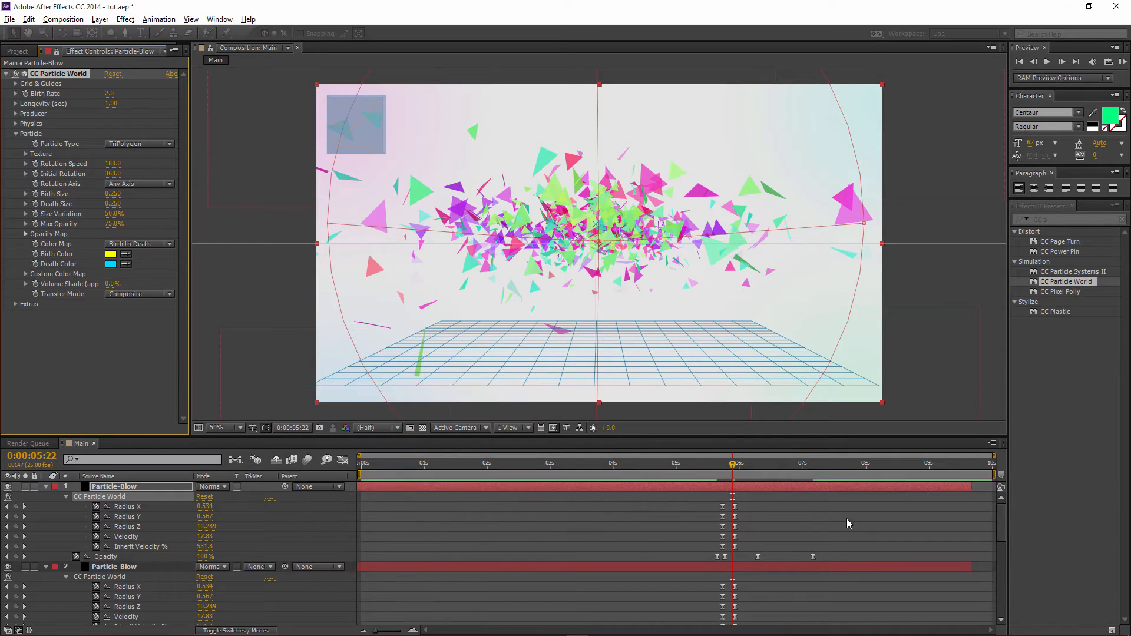
- Cut the top Particle-Blow's keyframes, shift the layer about 0.3 s later, and paste the keyframes back at 0:00:05:16
left_click_drag(838, 503, 706, 558)
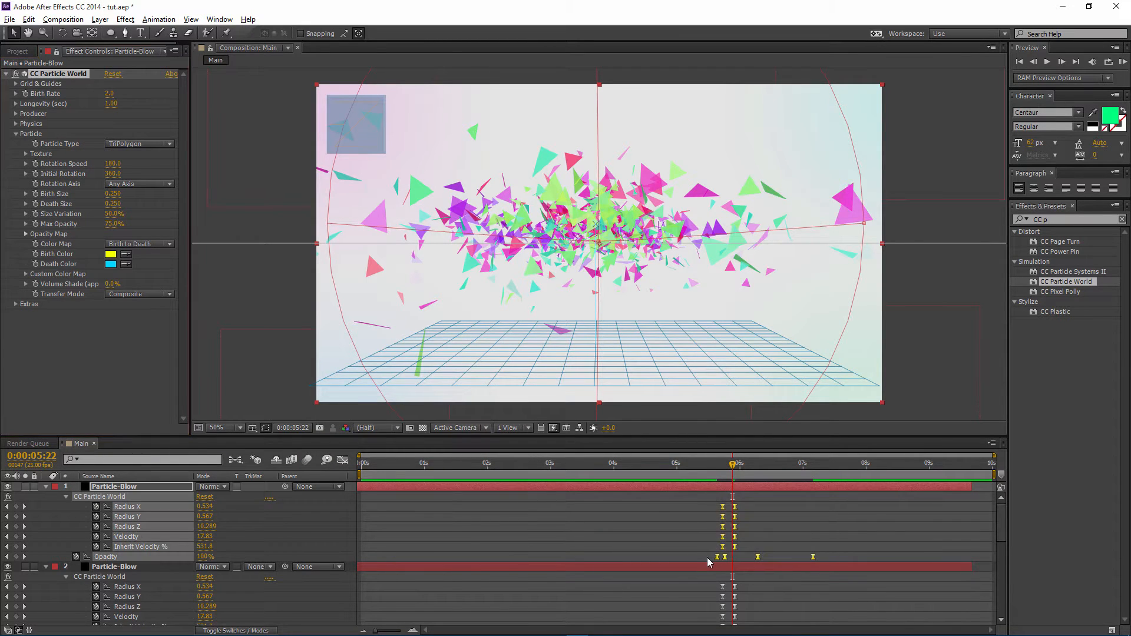
key("Delete")
left_click_drag(714, 489, 716, 463)
left_click(708, 462)
scroll(711, 461, "down", 2)
scroll(739, 502, "up", 2)
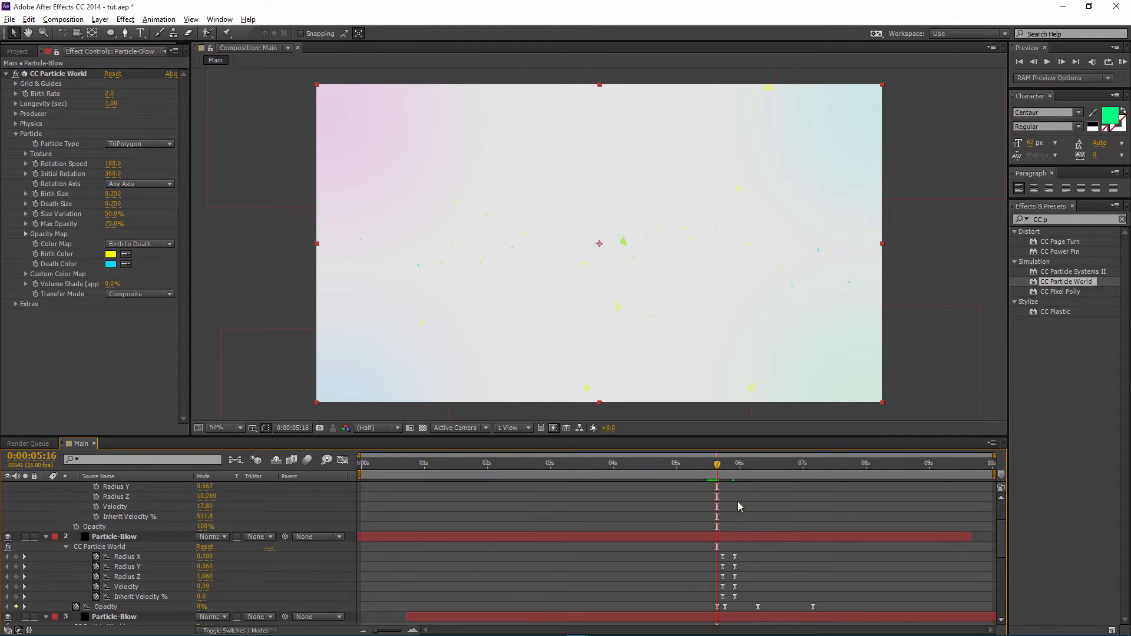
left_click(146, 495)
key("ctrl+v")
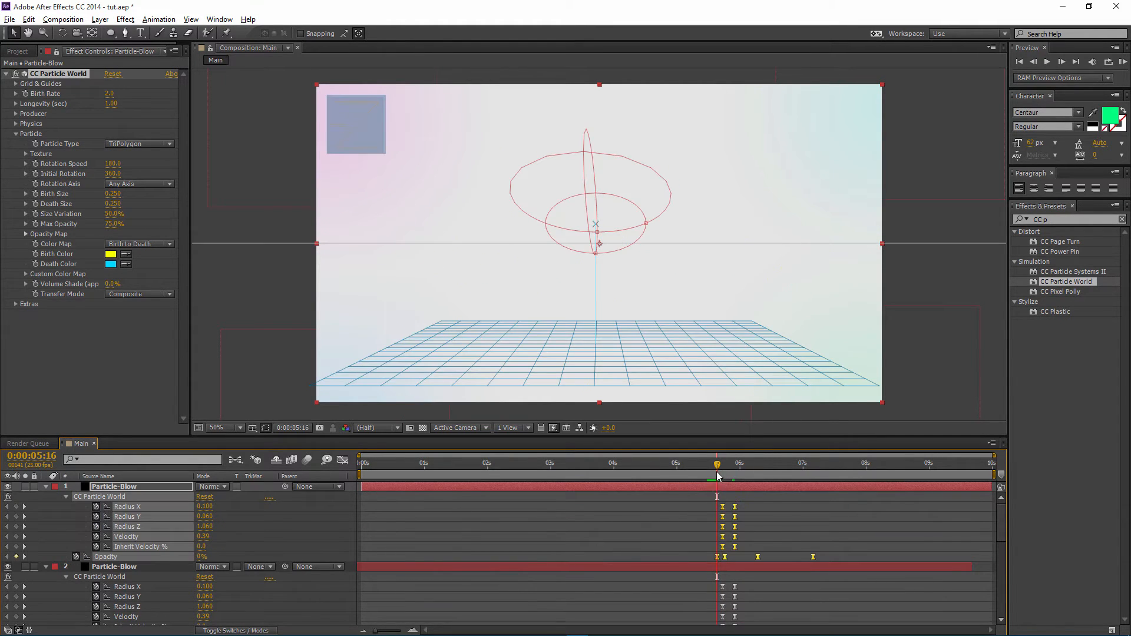
- At 0:00:05:18, set the top Particle-Blow's Radius X to 0.080, Radius Y to 0.000 and Velocity to 0.62, and preview the burst
left_click_drag(718, 476, 723, 475)
left_click(790, 512)
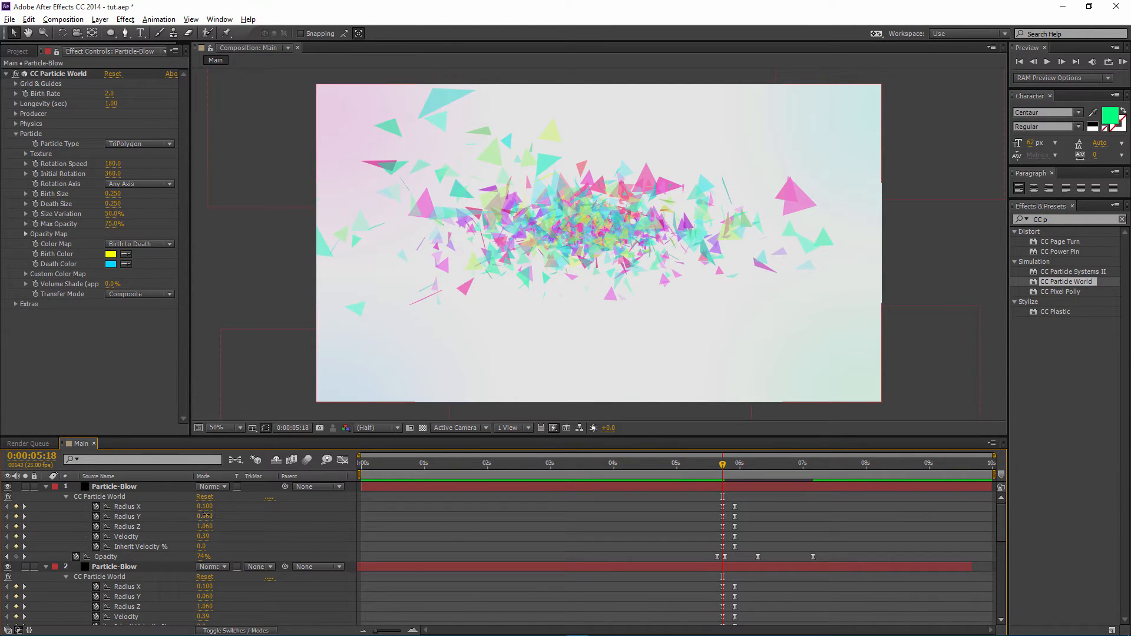
left_click_drag(204, 517, 219, 534)
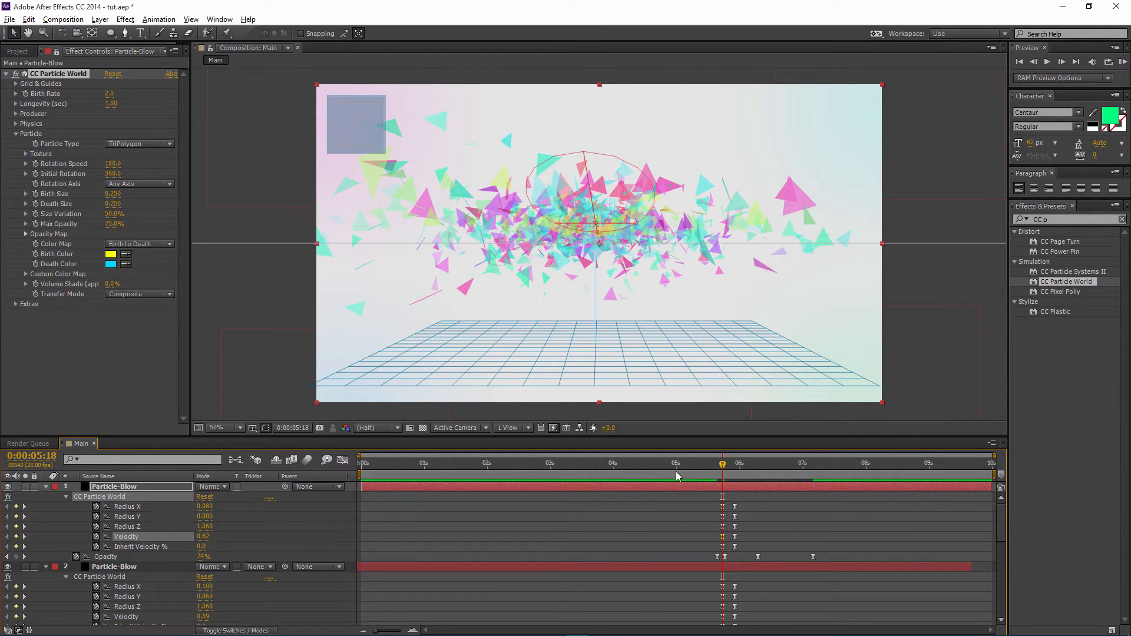
left_click(677, 468)
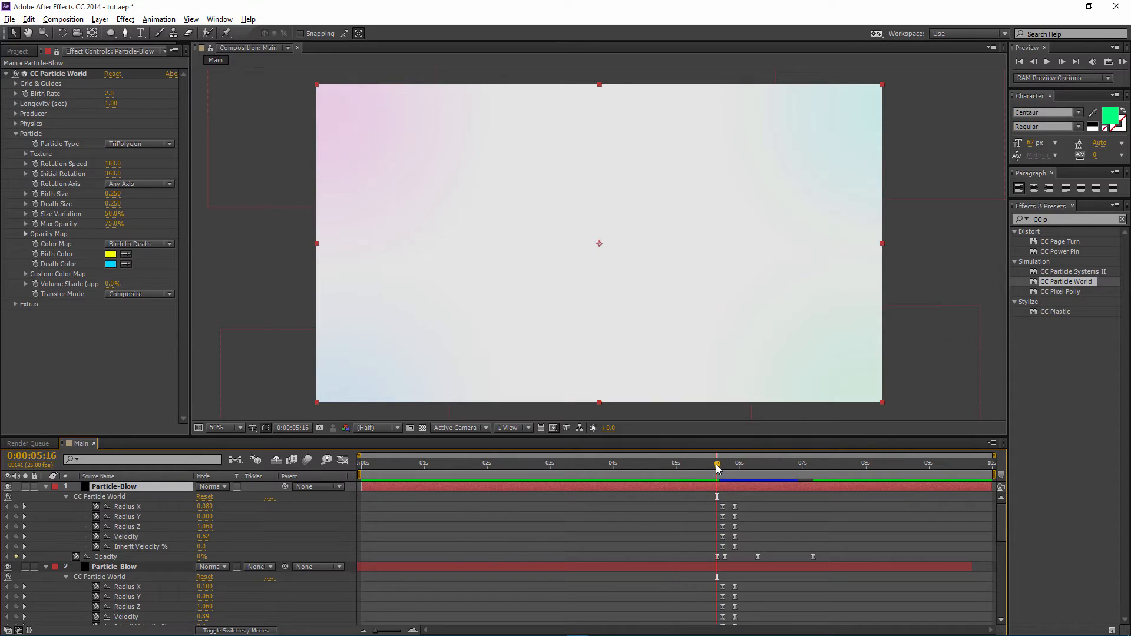
- Move to 0:00:05:17, add a new adjustment layer above the particle layers and rename it Flare
left_click_drag(718, 468, 720, 468)
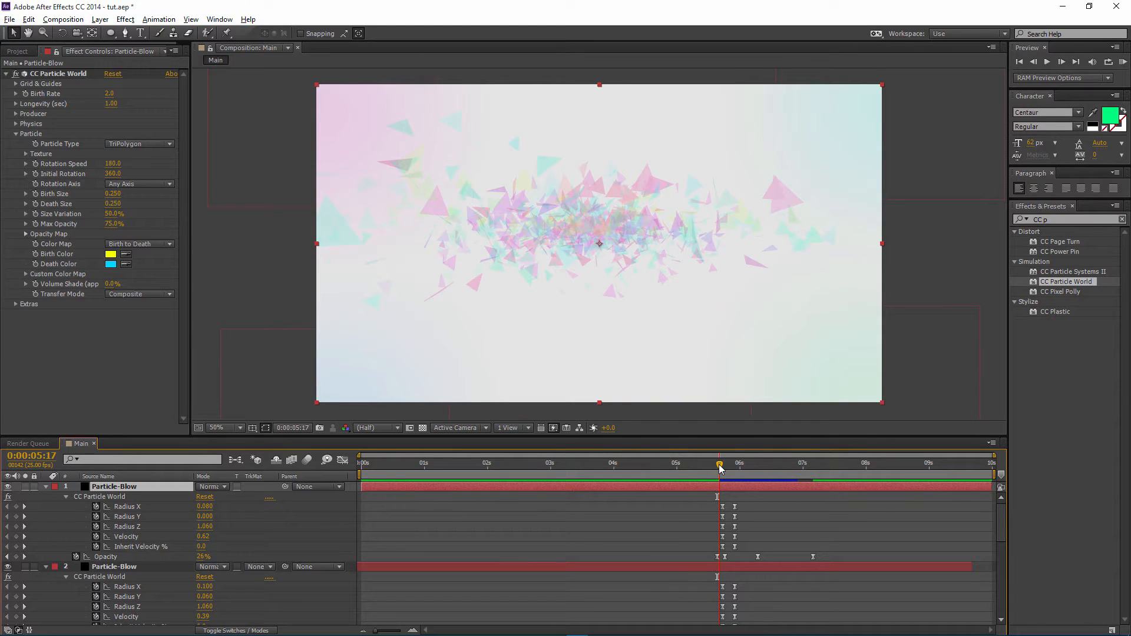
left_click(101, 23)
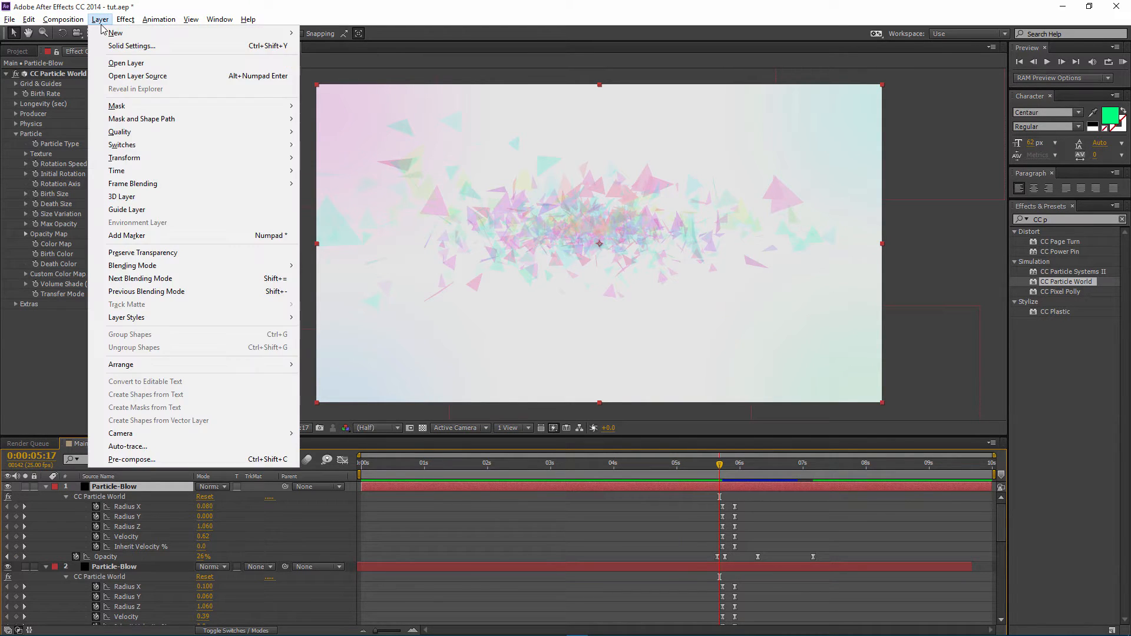
mouse_move(93, 22)
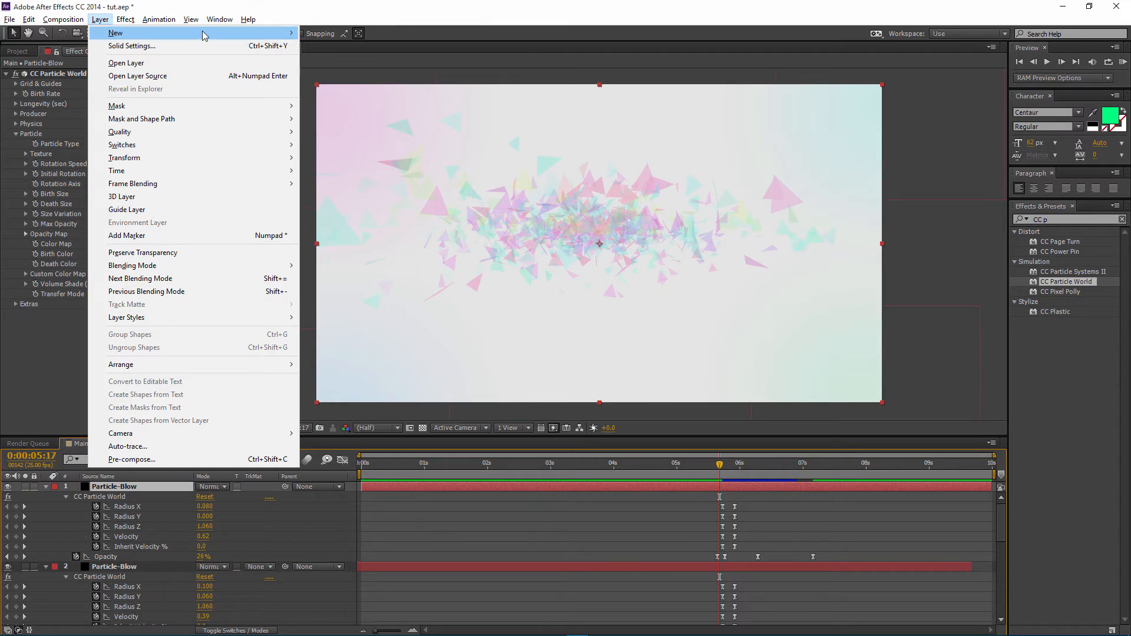
mouse_move(203, 33)
left_click(364, 109)
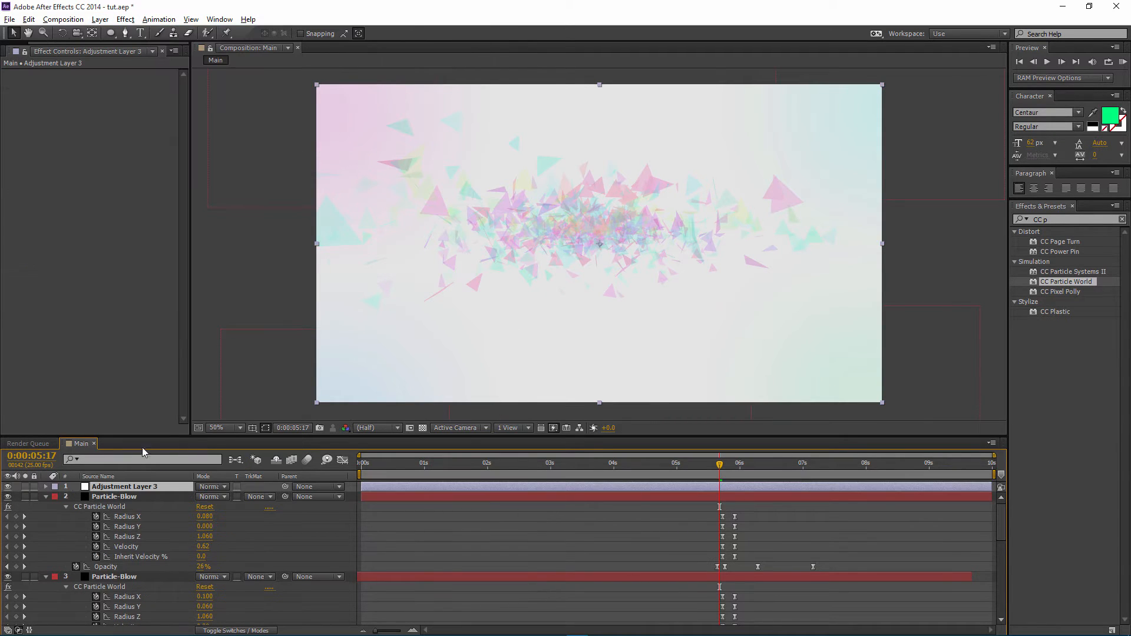
key("Return")
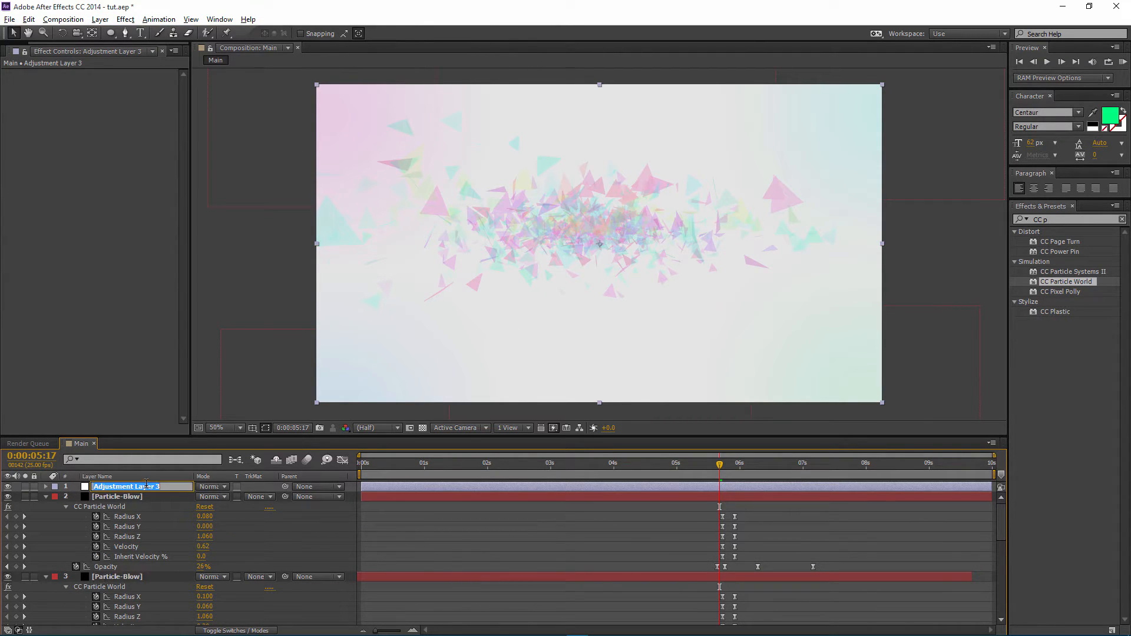
type("Flare")
left_click(146, 498)
left_click(133, 489)
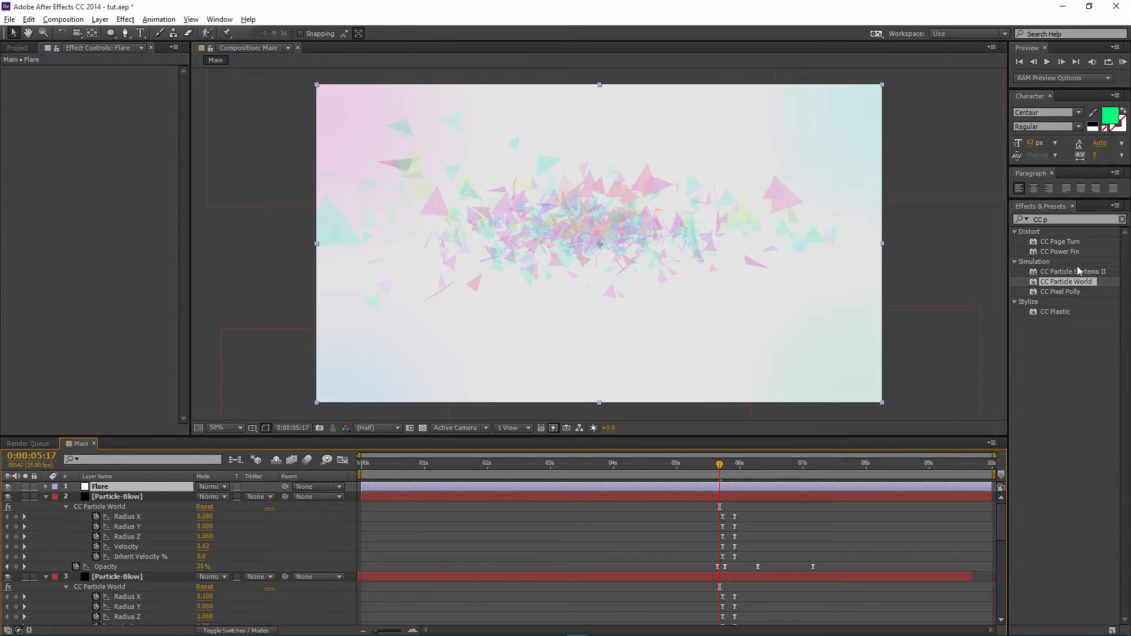
- Apply the Optical Flares effect to the Flare layer and set its Render Mode to Over Original
left_click_drag(1062, 220, 1013, 223)
type("flare")
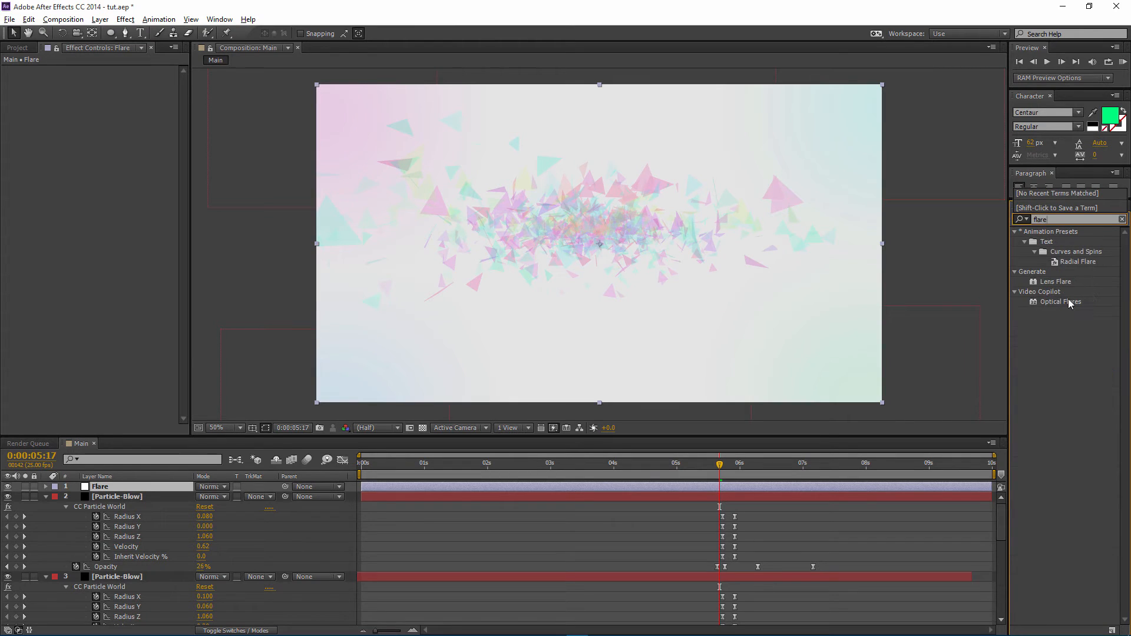
left_click(1069, 304)
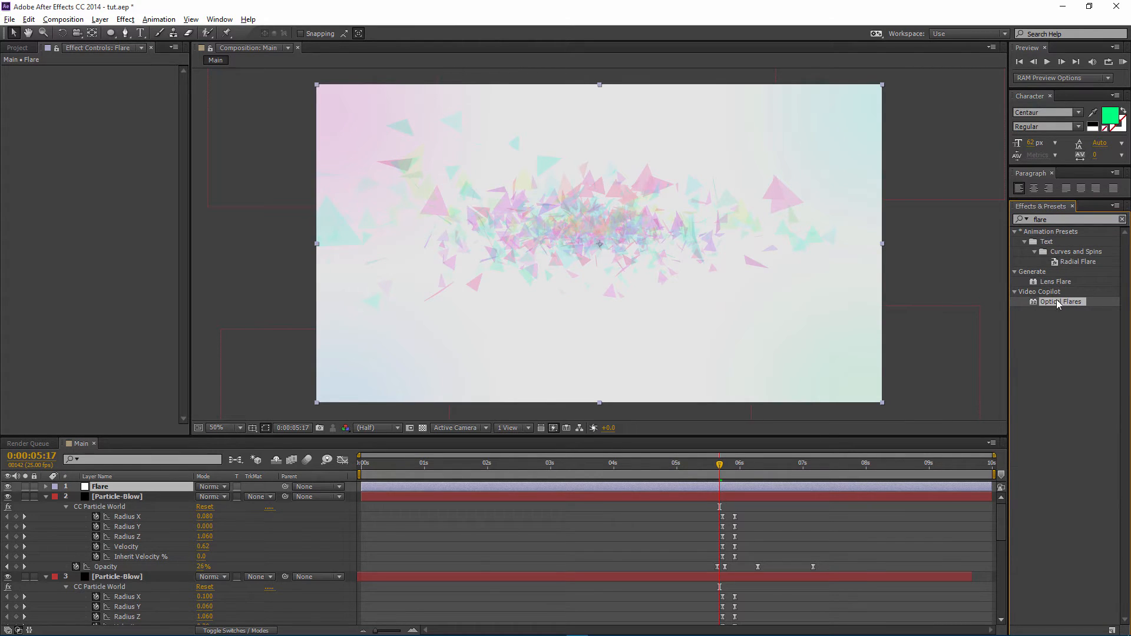
left_click_drag(1059, 303, 171, 487)
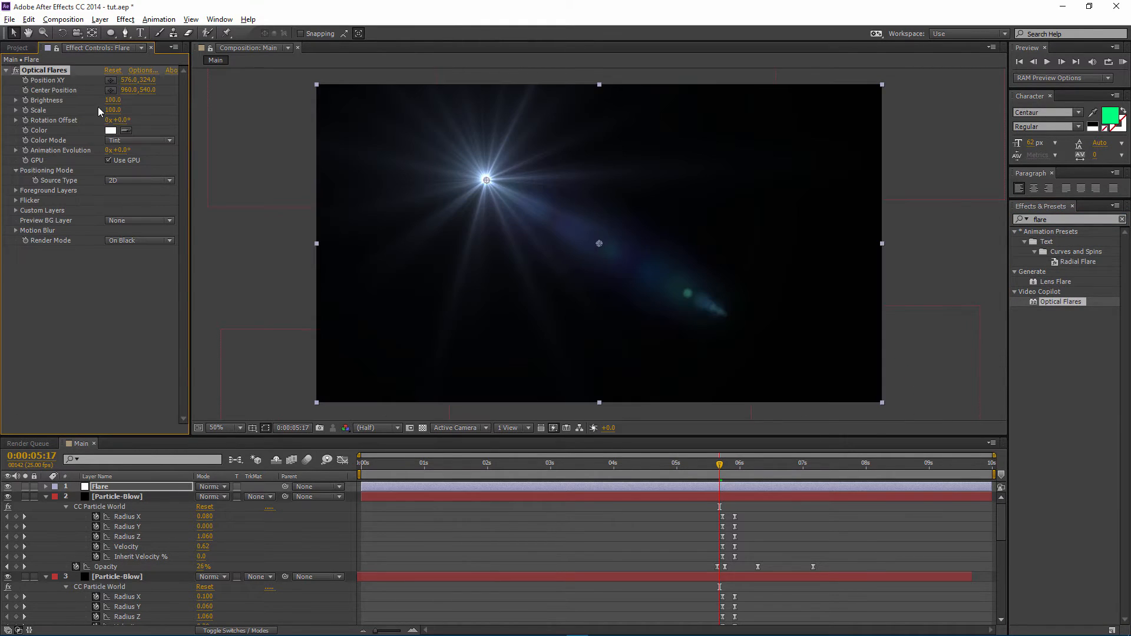
left_click(139, 241)
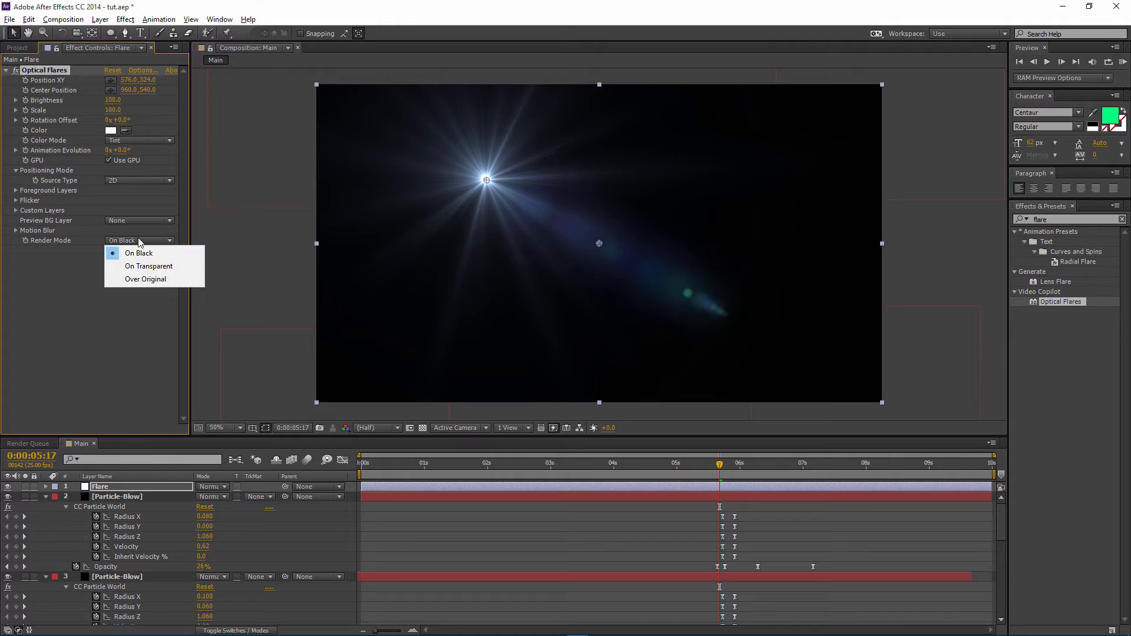
left_click(147, 280)
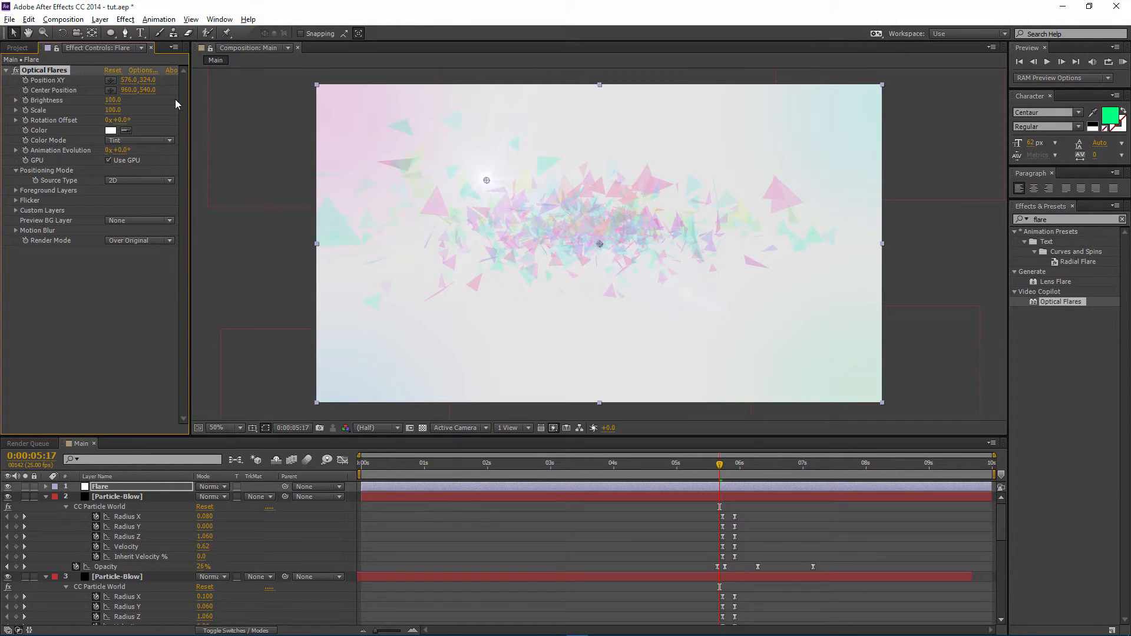
- Load the Red Triangles preset from the Motion Graphics lens flares into the Optical Flares effect
left_click(137, 71)
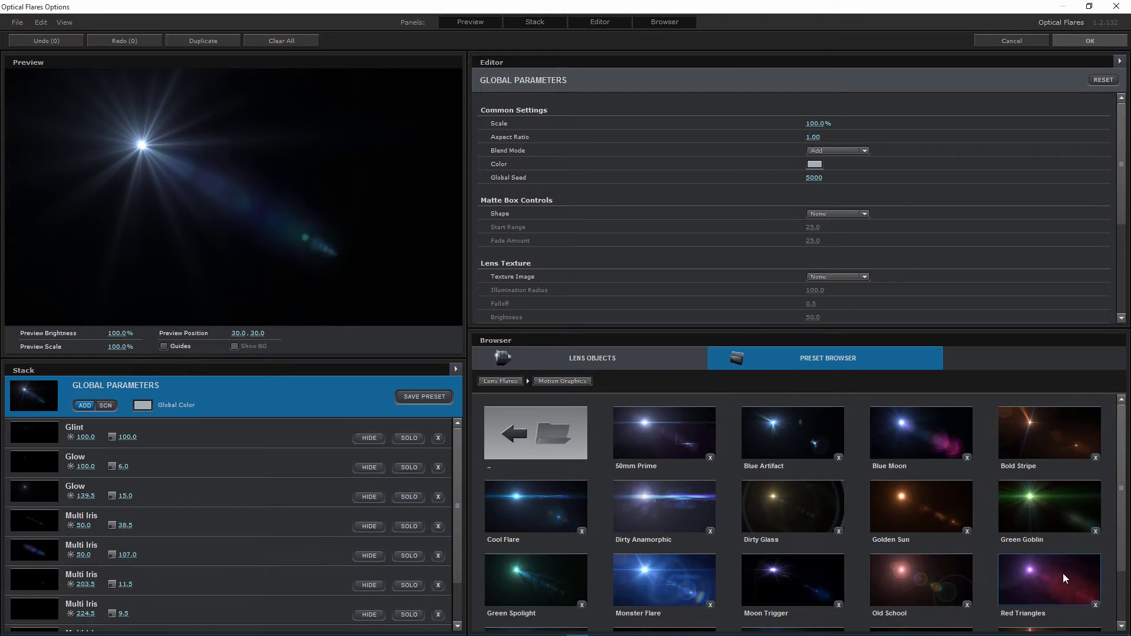
left_click(1060, 574)
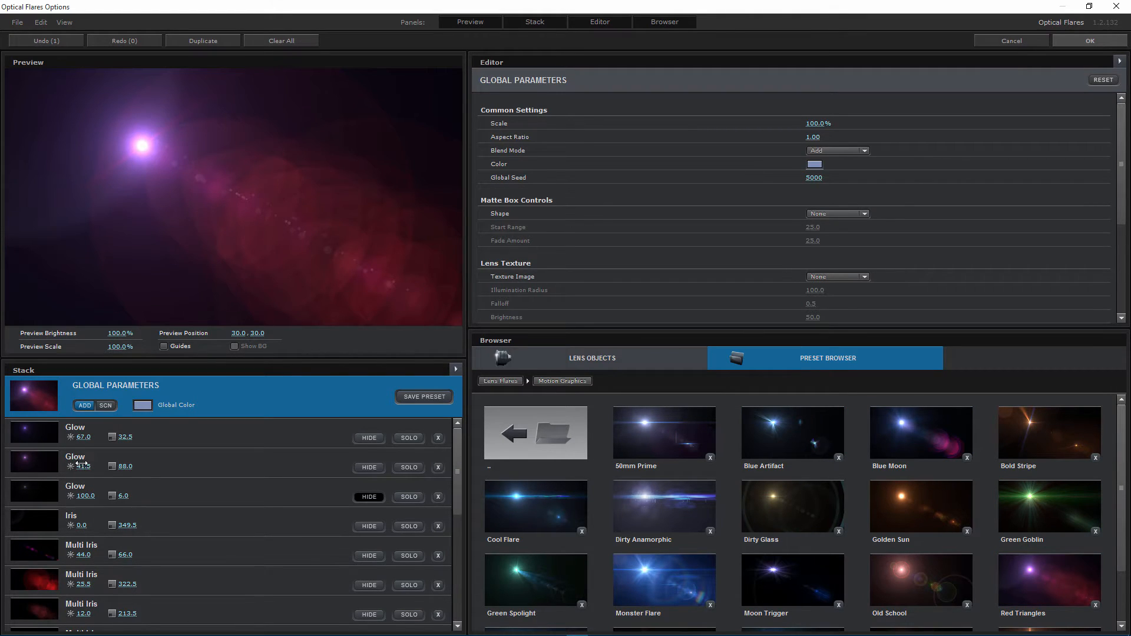
left_click(154, 470)
left_click(331, 481)
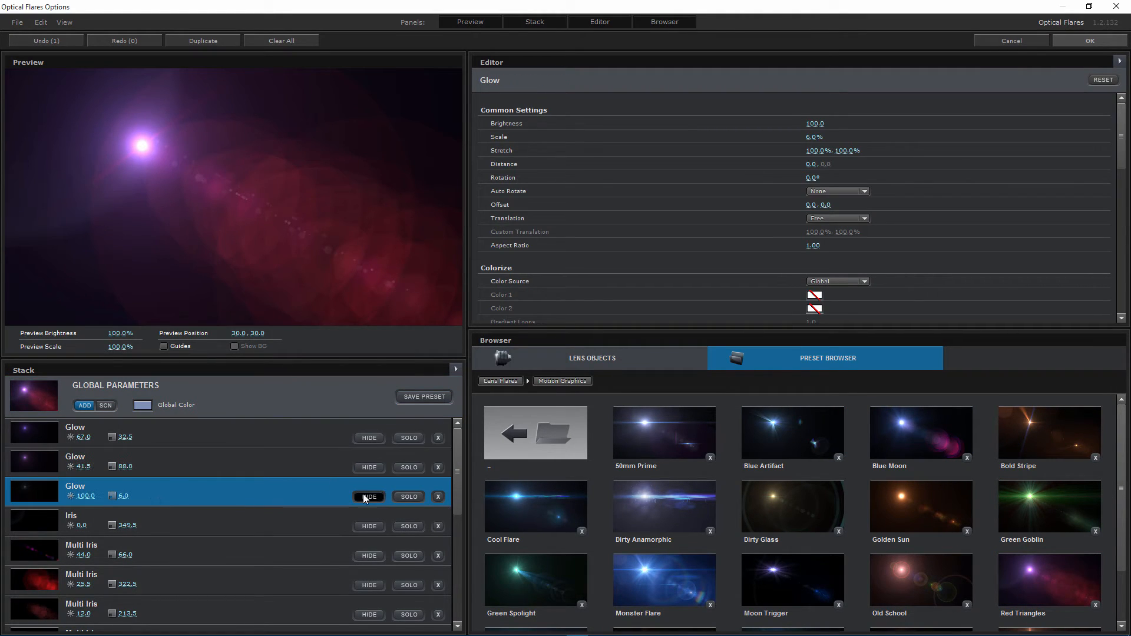
left_click(1081, 39)
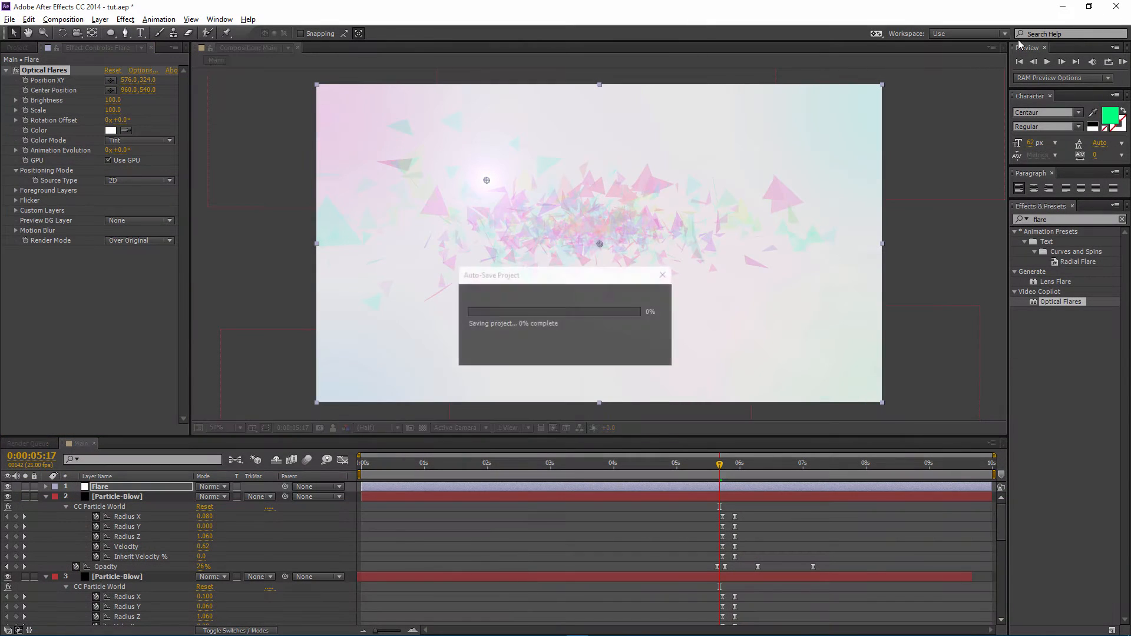
- Centre the flare in the composition by setting its Position XY to 960, 540
left_click(127, 80)
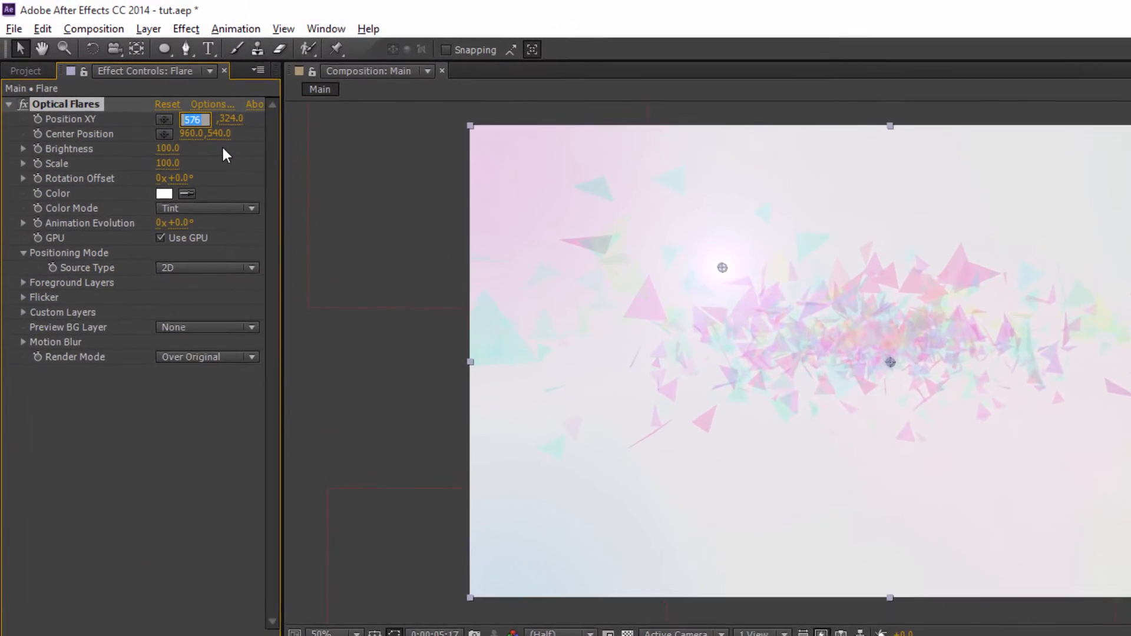
type("960")
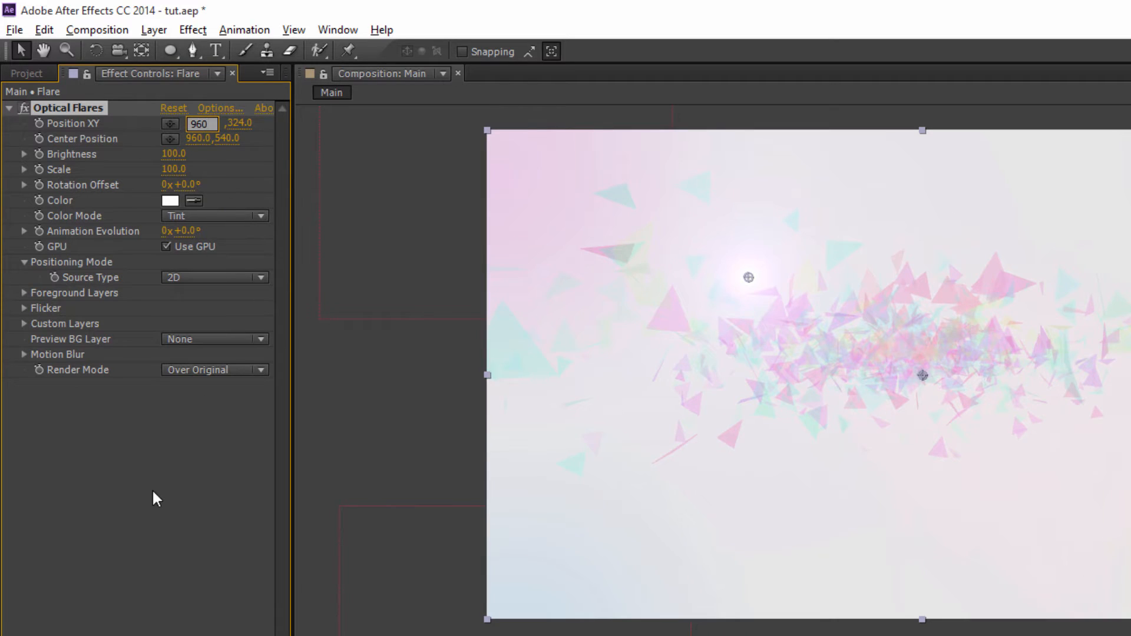
key("Return")
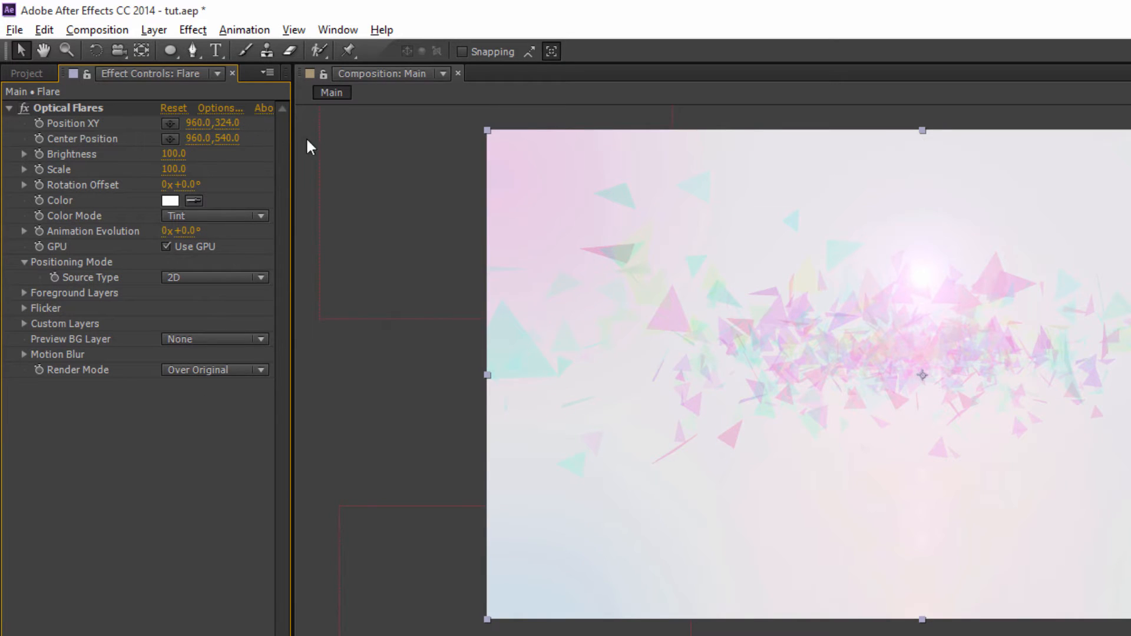
left_click(172, 123)
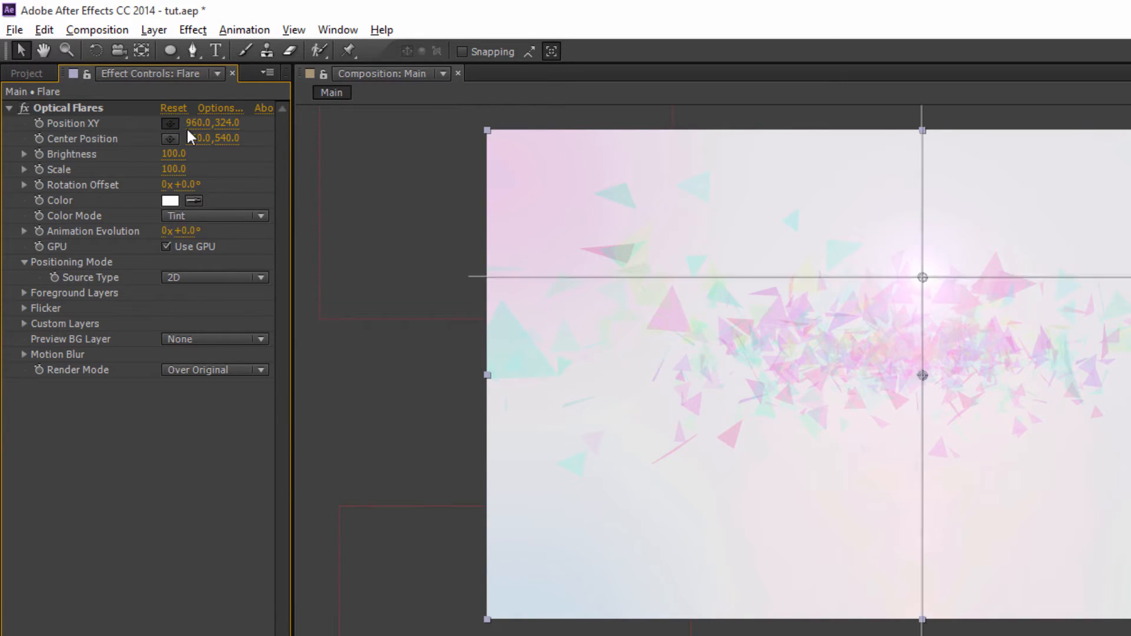
left_click(923, 376)
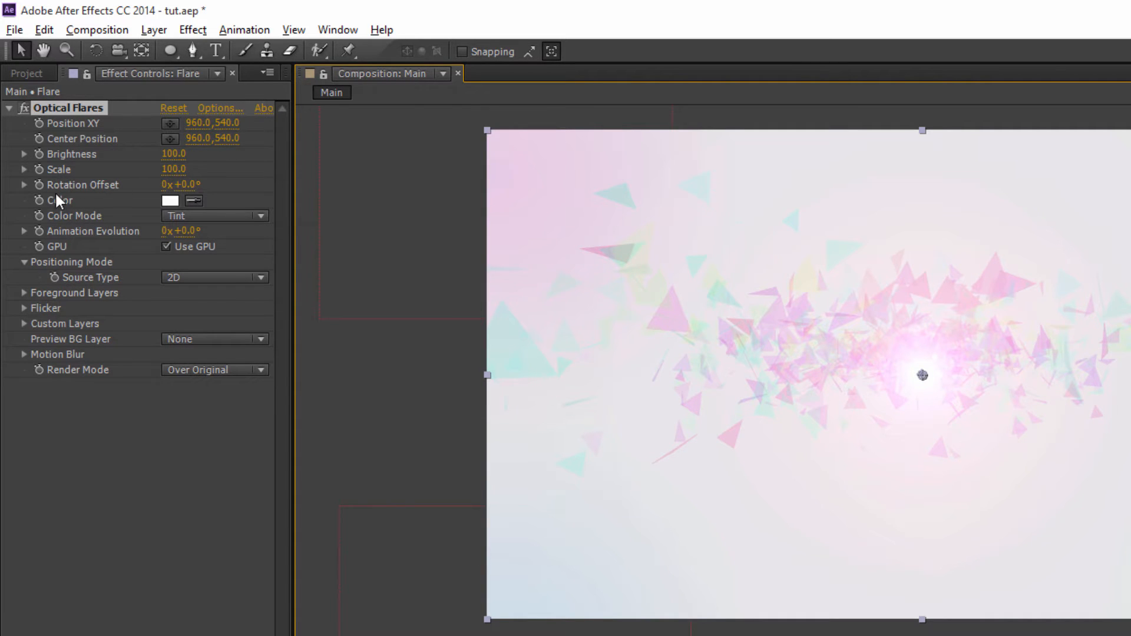
- Start keyframing the flare's Brightness at 0:00:05:17 with a value of 0 and reveal the keyframe in the timeline
left_click(39, 155)
left_click_drag(177, 154, 2, 169)
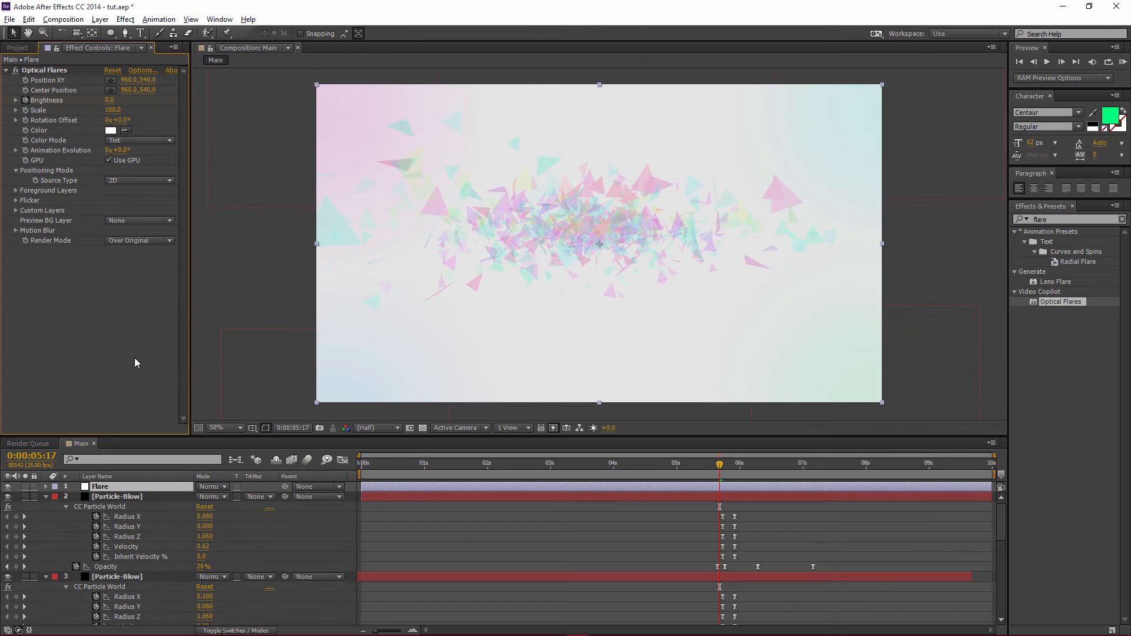
left_click(171, 483)
key("u")
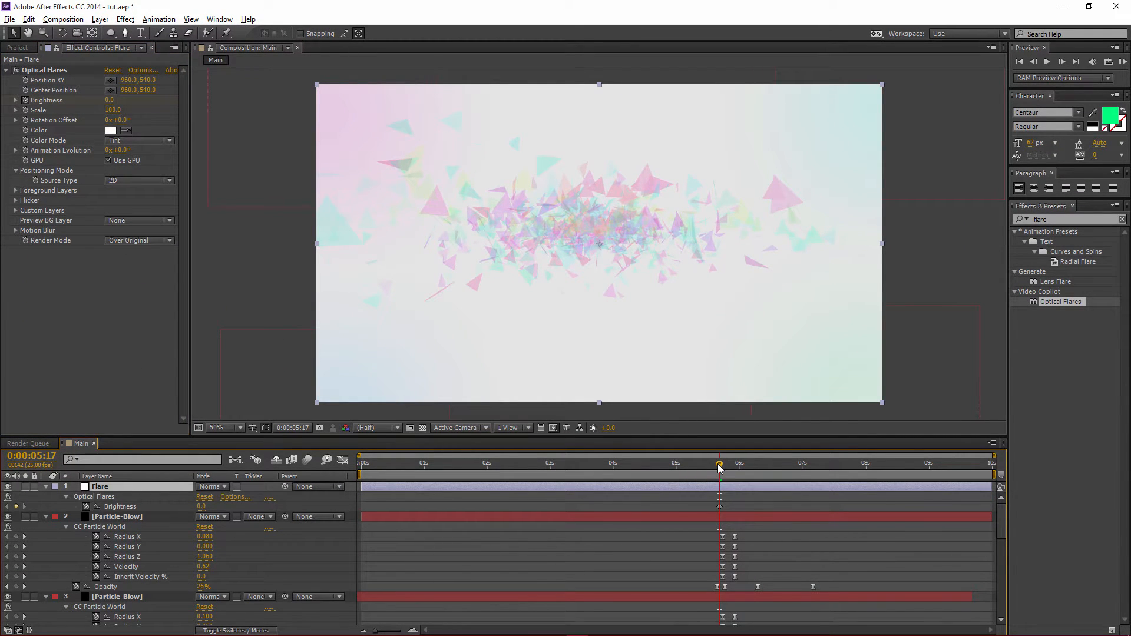
- Keyframe the flare's Brightness at 560 at 0:00:05:23
left_click_drag(720, 467, 736, 469)
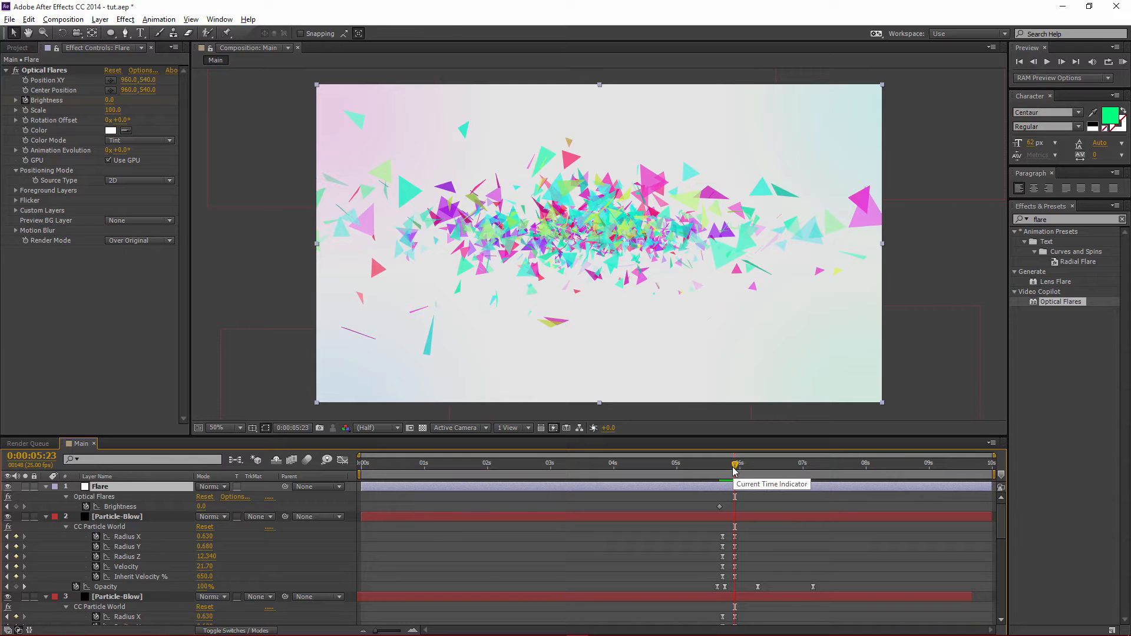
left_click(151, 286)
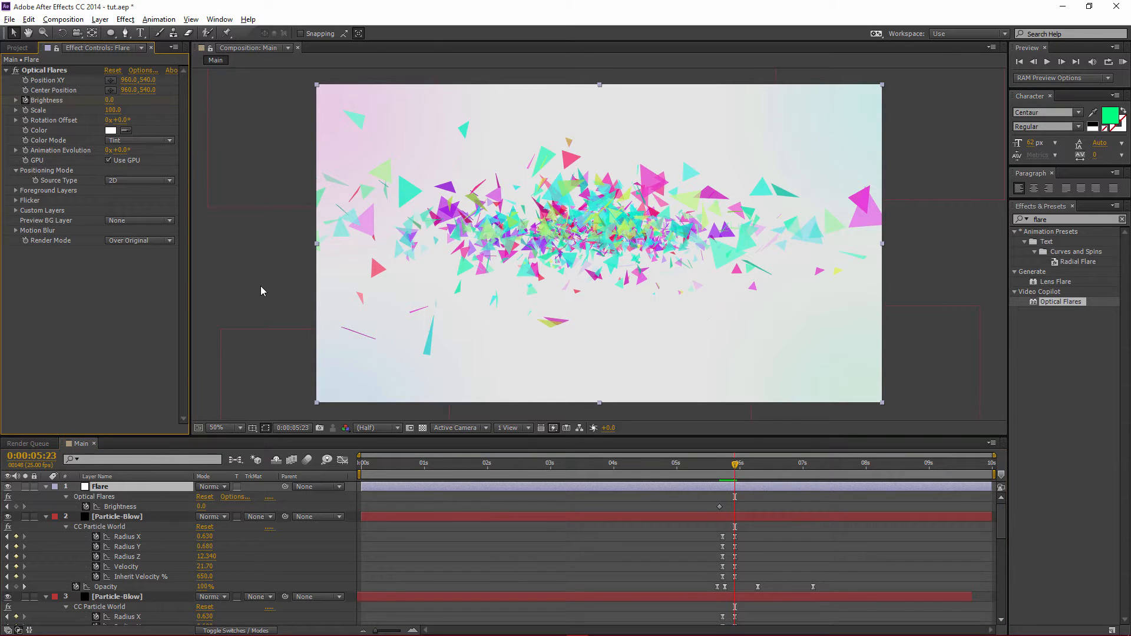
left_click(201, 506)
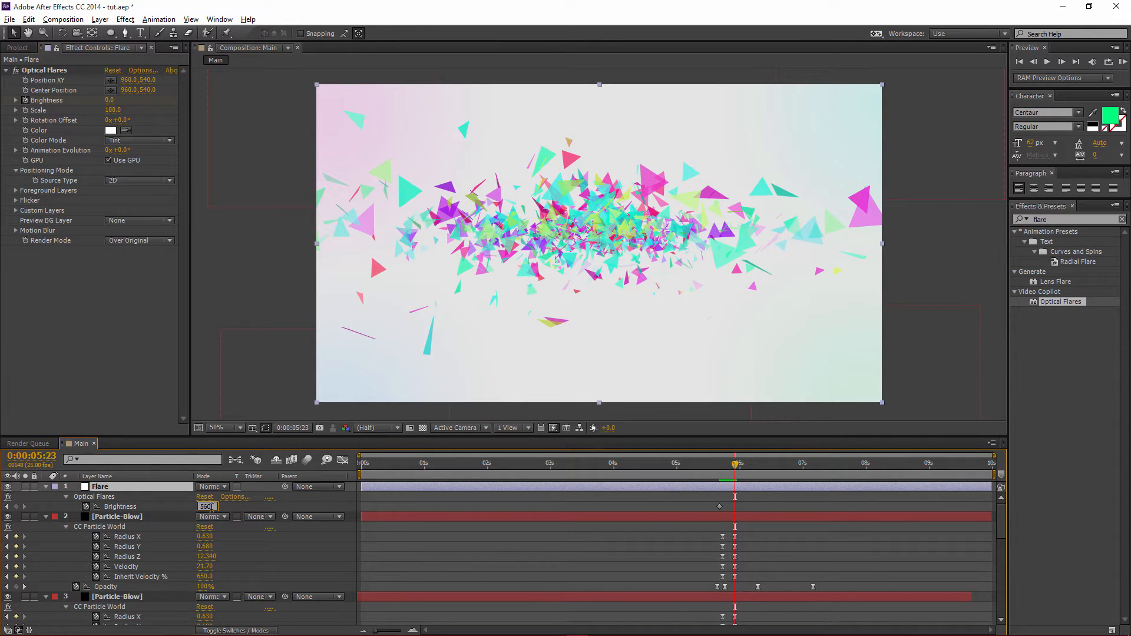
type("560")
key("Return")
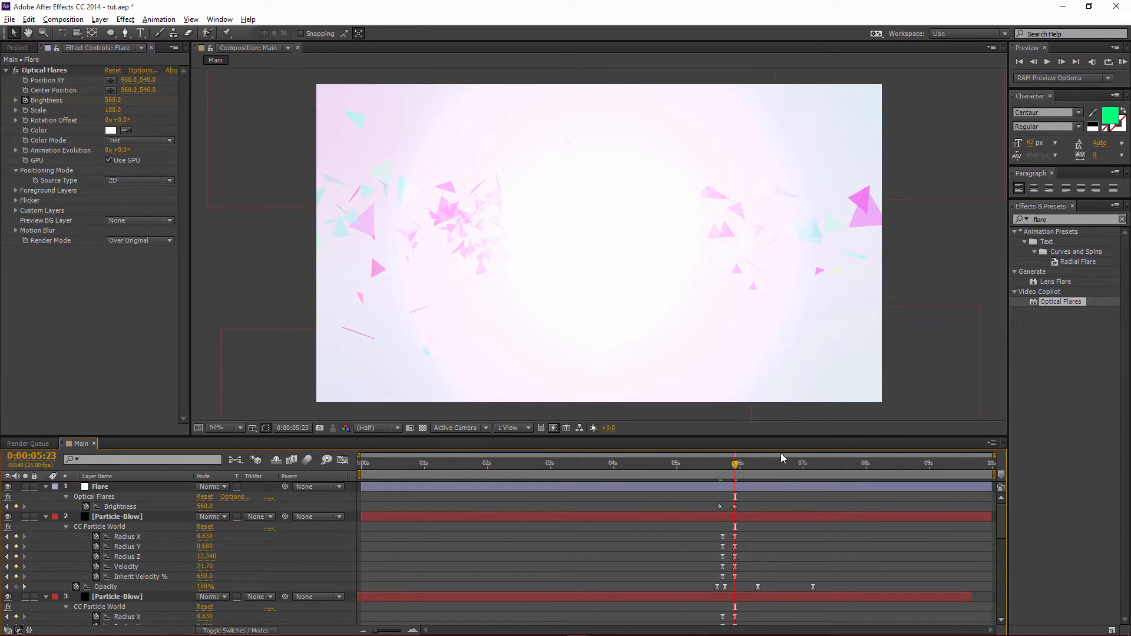
- Drop the flare's Brightness back to 0 with a keyframe at 0:00:06:01
left_click_drag(735, 465, 743, 467)
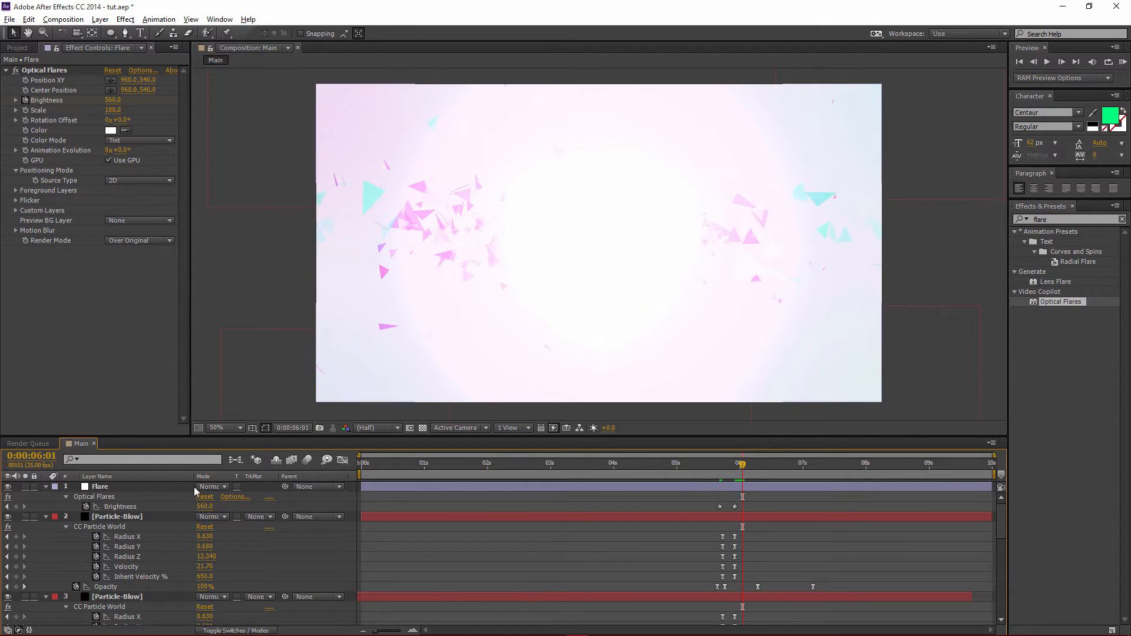
left_click(204, 507)
type("0")
key("Return")
- Apply Easy Ease to all three Brightness keyframes of the Flare layer
left_click_drag(760, 508, 715, 511)
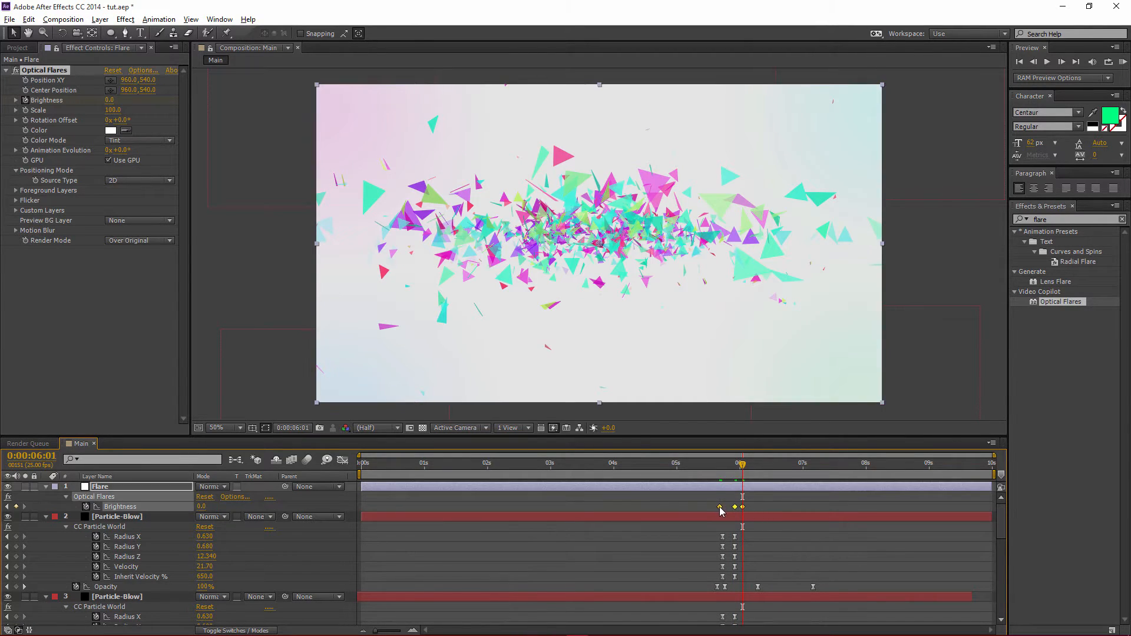
right_click(720, 507)
left_click(889, 525)
- Keyframe the flare's Scale from 100 at 0:00:05:19 to 170 at 0:00:05:23
key("j")
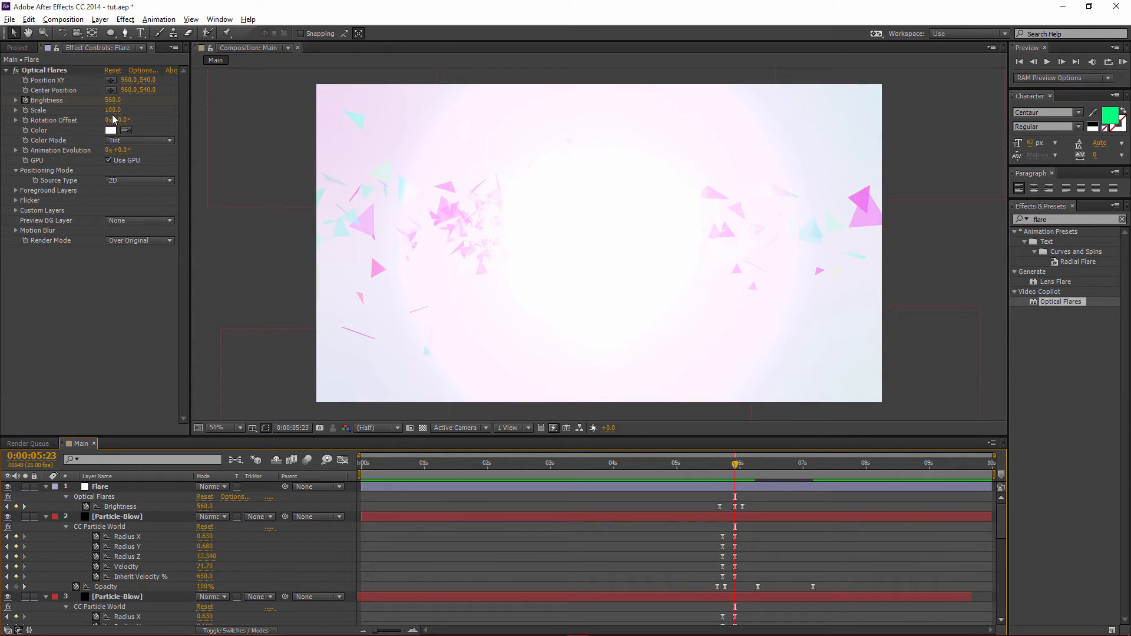
left_click(25, 111)
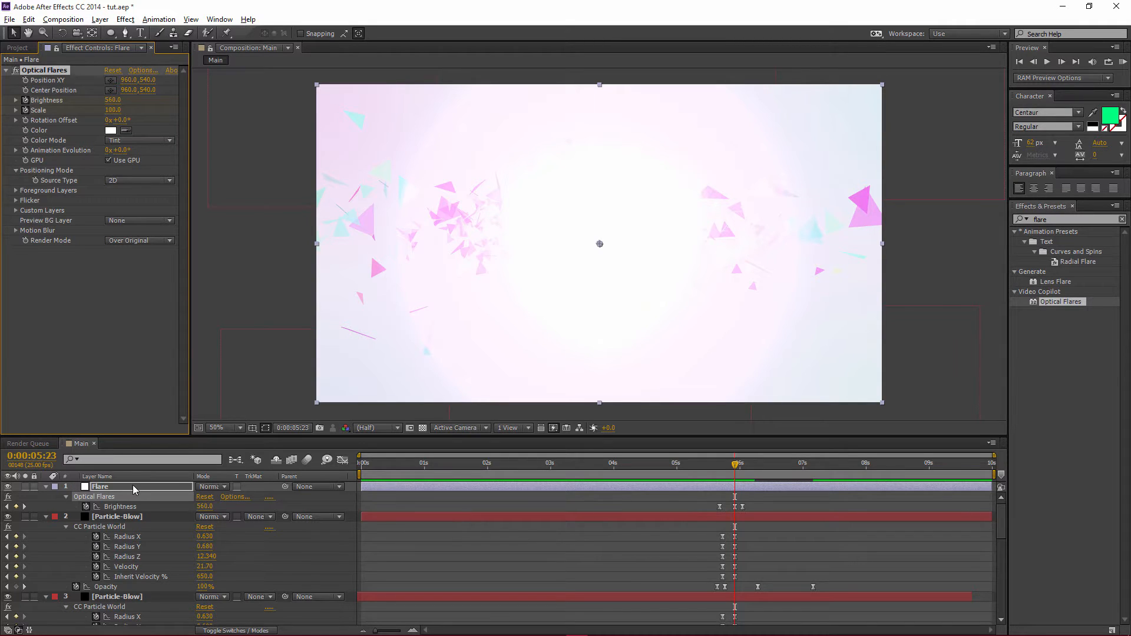
key("u")
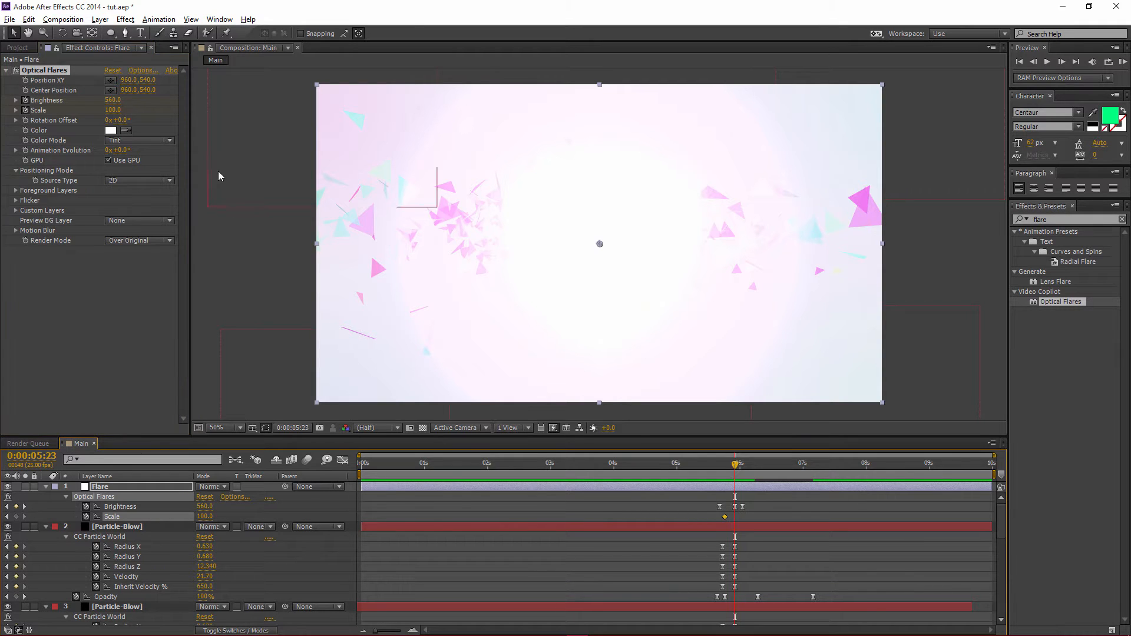
left_click_drag(114, 111, 119, 111)
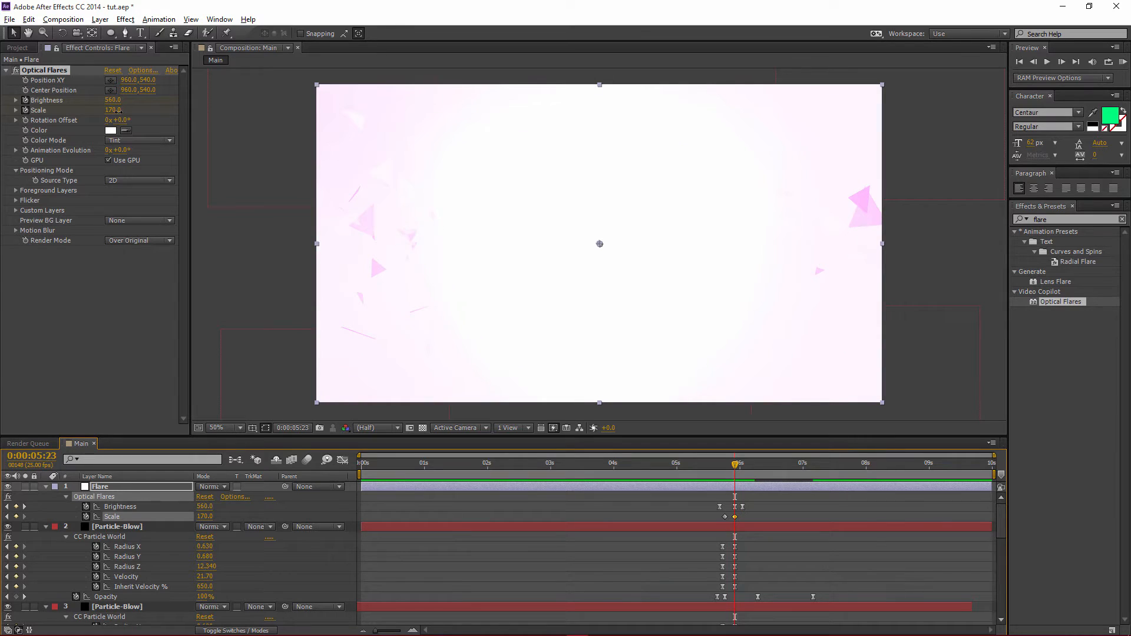
- Return the flare's Scale to 100 with a keyframe at 0:00:06:01
left_click(741, 466)
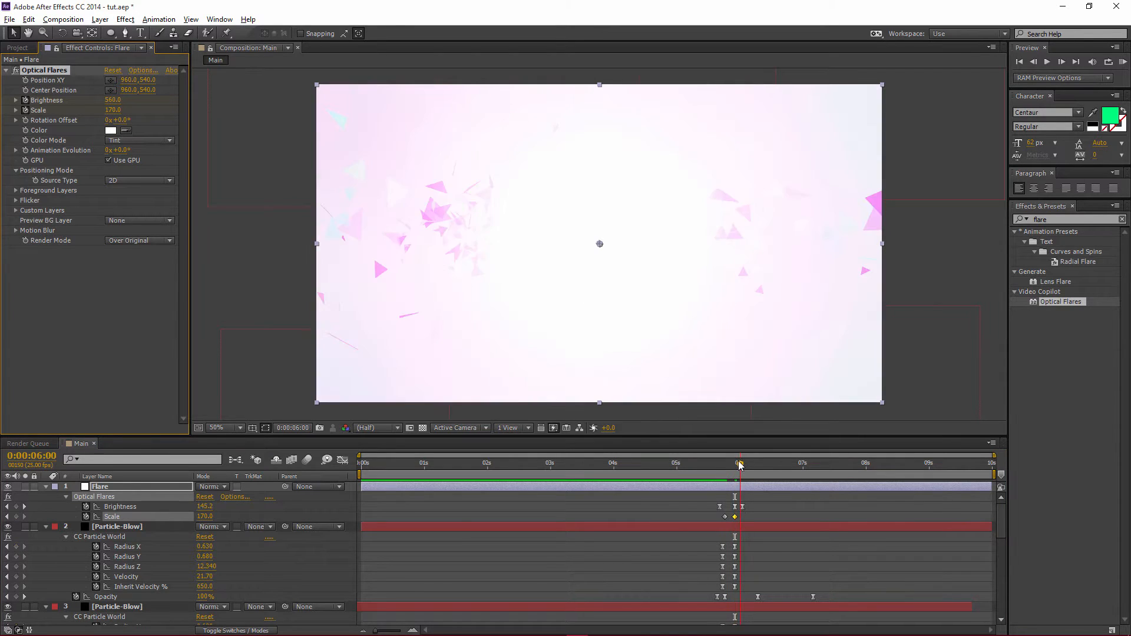
left_click_drag(741, 465, 744, 466)
left_click(115, 111)
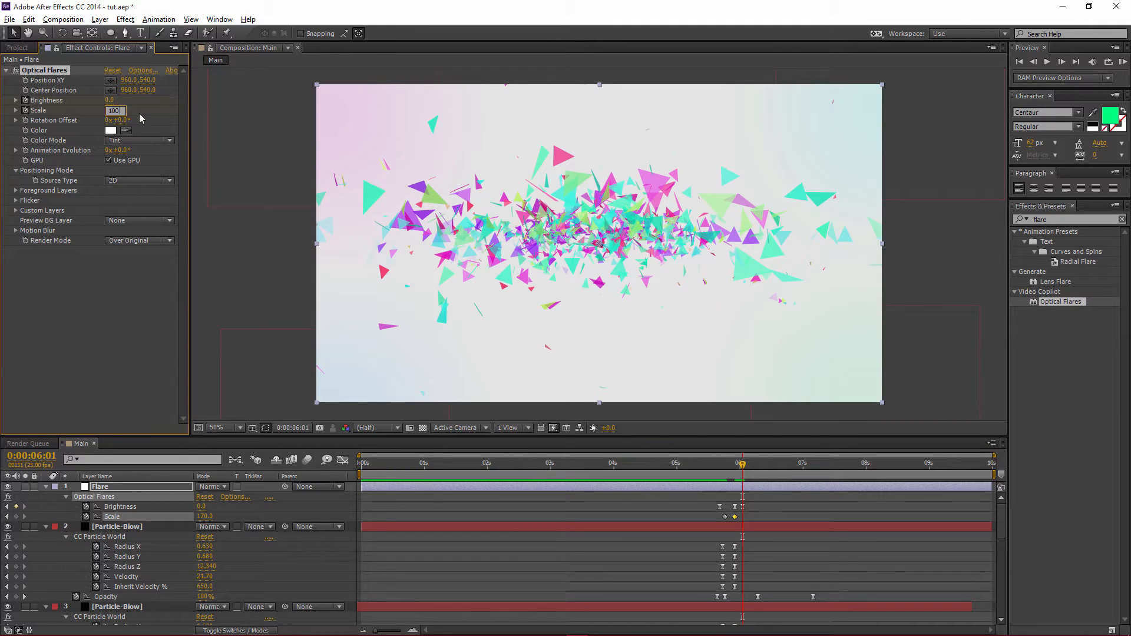
key("Return")
- Apply Easy Ease to the flare's Scale keyframes and collapse the Flare layer's properties
mouse_move(741, 465)
left_mouse_down()
mouse_move(715, 465)
mouse_move(727, 465)
left_mouse_up()
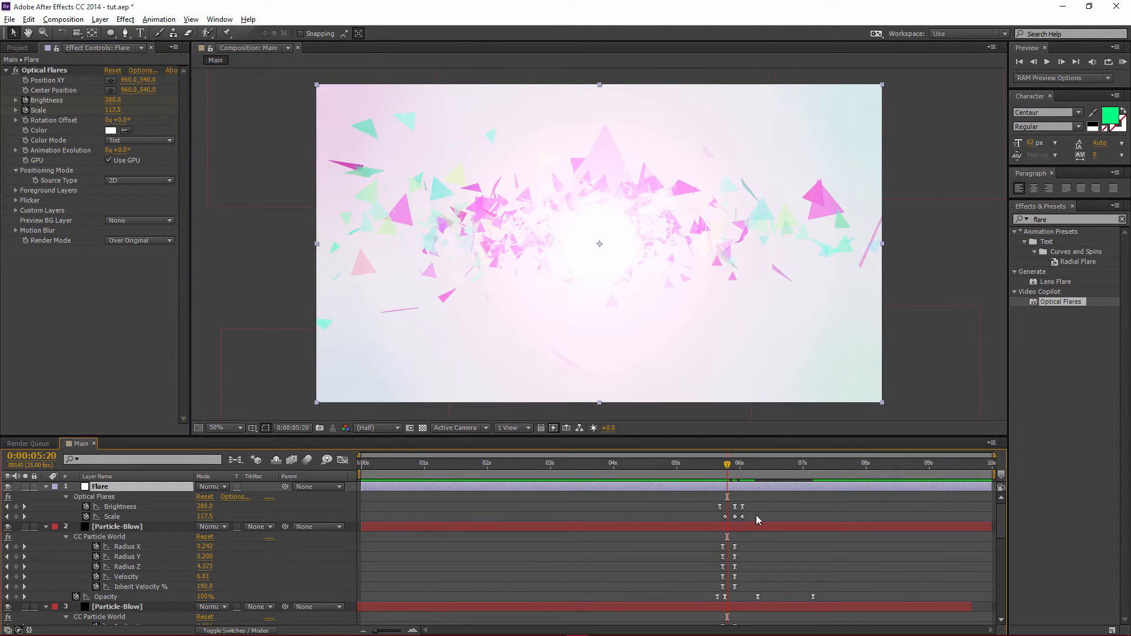
left_click(725, 516)
right_click(725, 516)
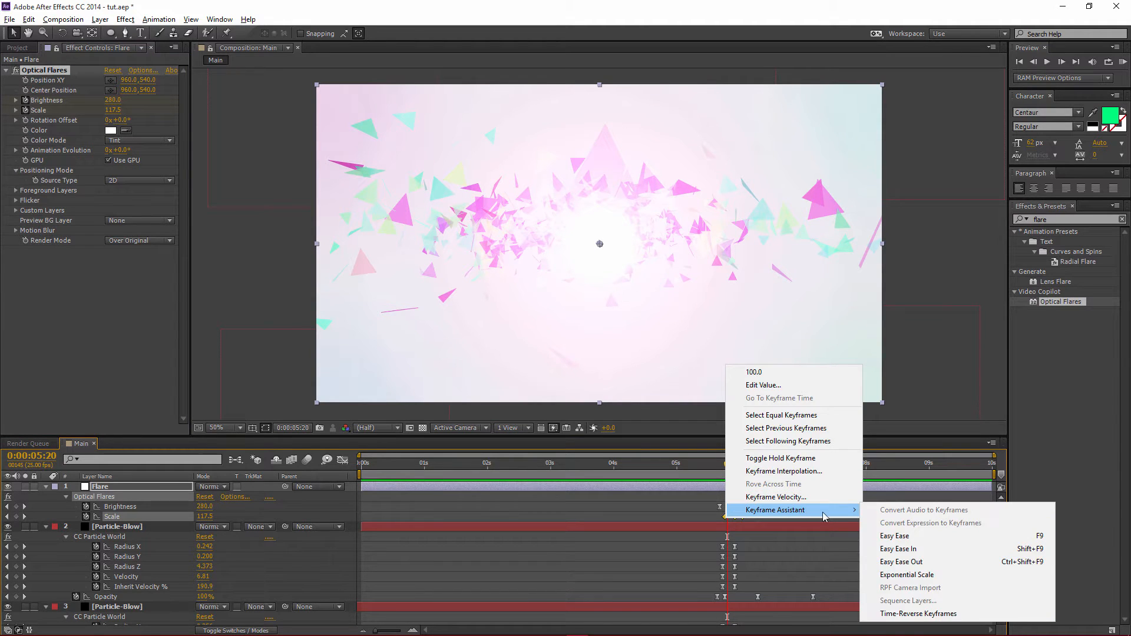
left_click(896, 532)
key("Page_Up")
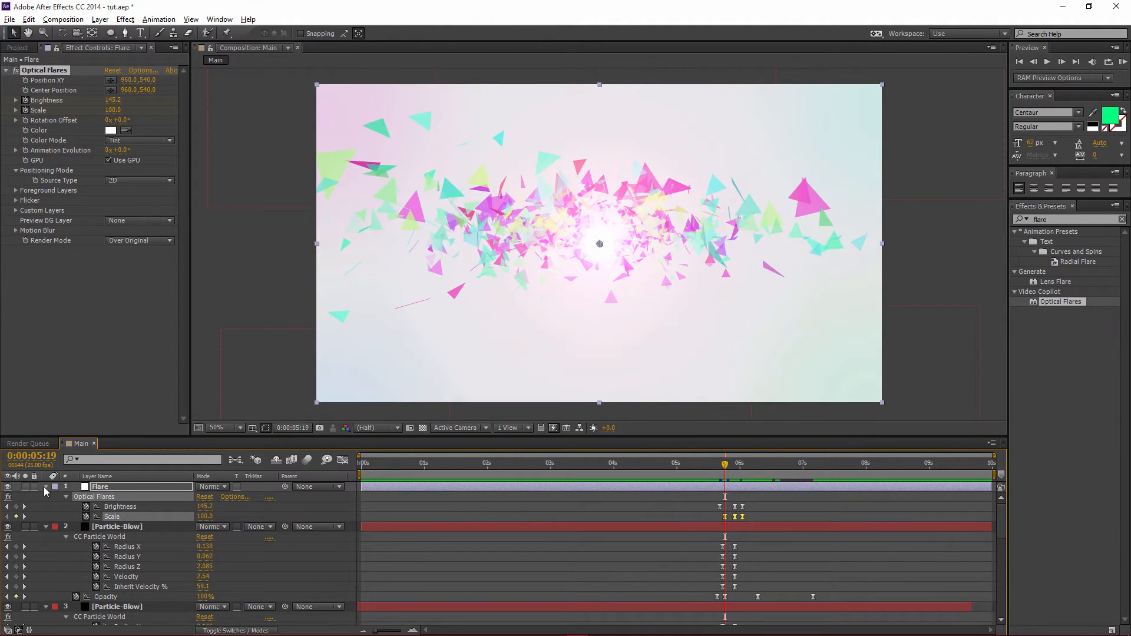
left_click(45, 487)
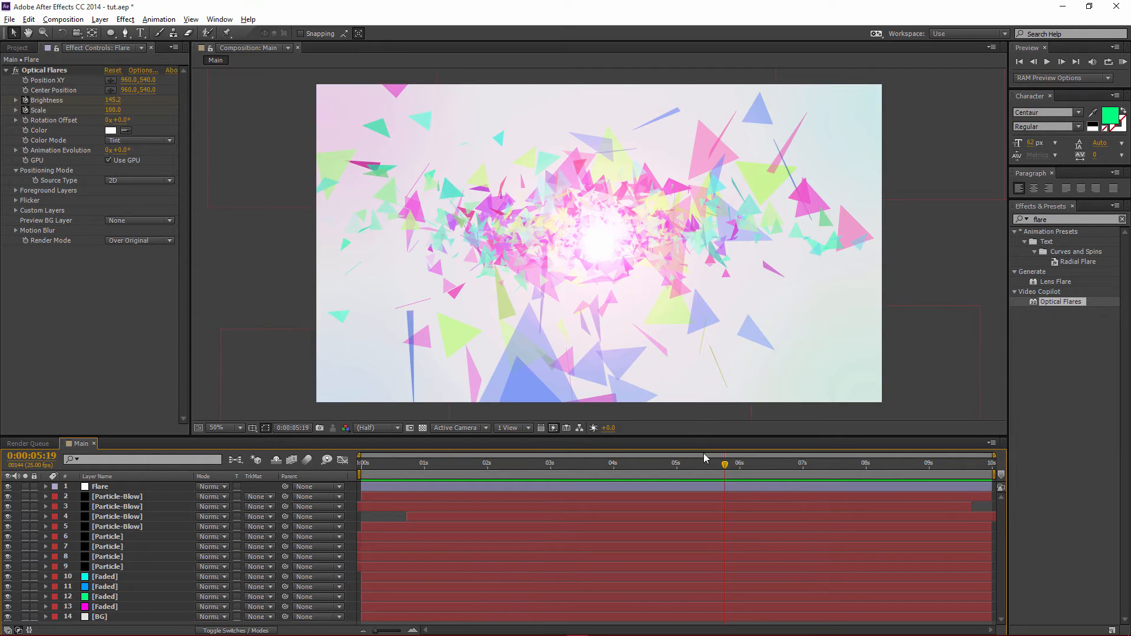
- Reveal the Flare and top Particle-Blow keyframes, and shift the flare's Brightness and Scale keyframes about three frames earlier
left_click_drag(725, 464, 724, 466)
left_click(139, 486)
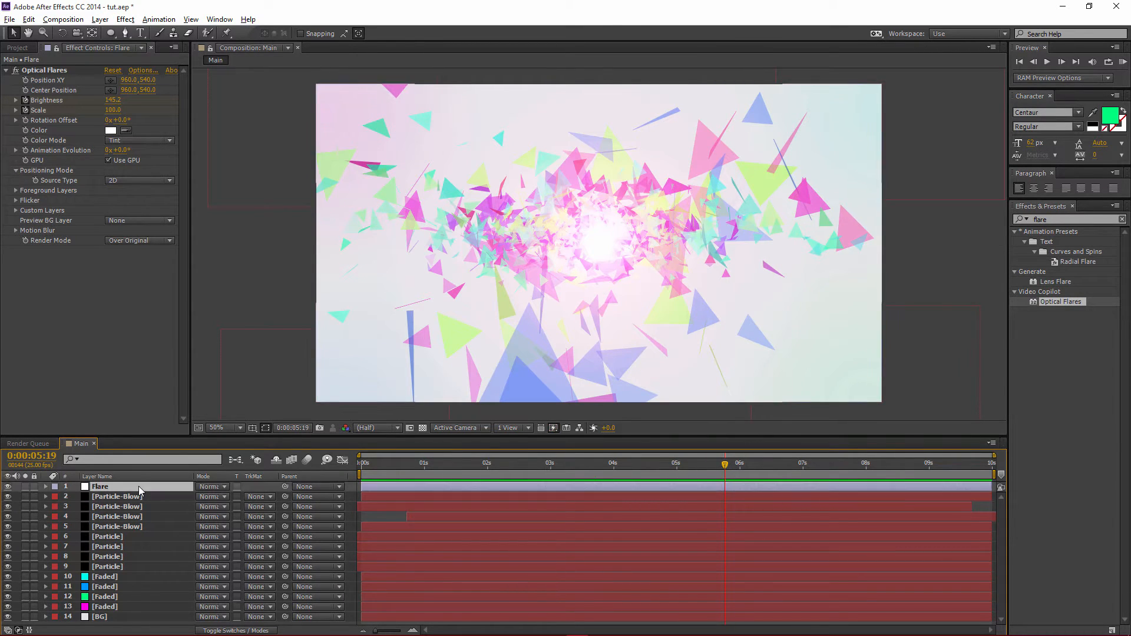
key("u")
left_click(109, 527)
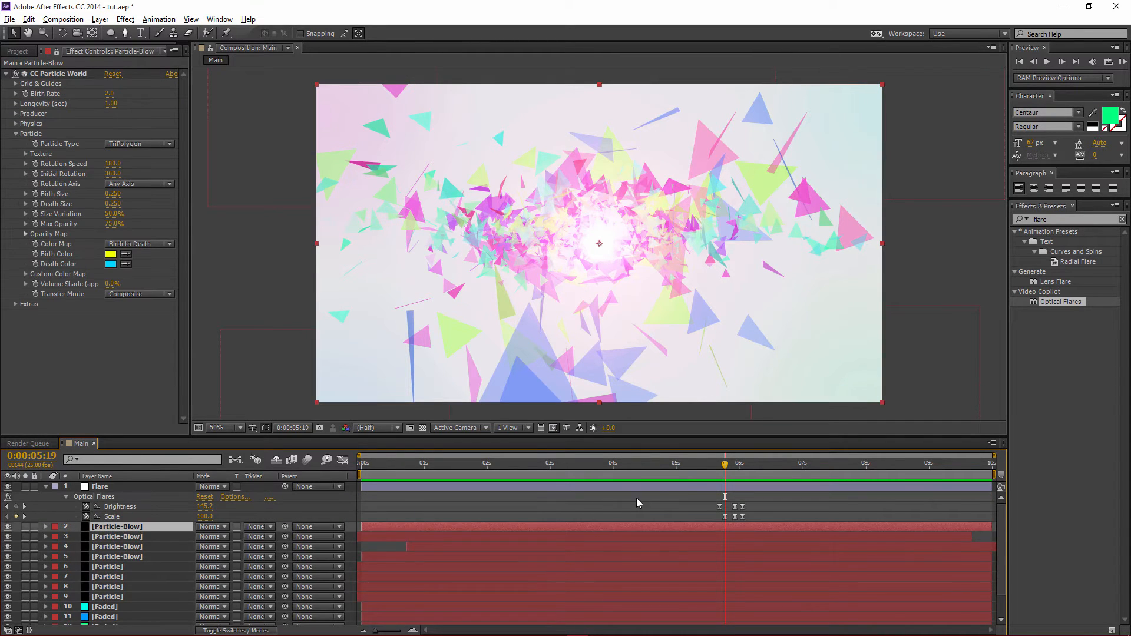
key("u")
left_click_drag(756, 503, 715, 513)
mouse_move(726, 465)
left_mouse_down()
mouse_move(706, 467)
mouse_move(740, 467)
left_mouse_up()
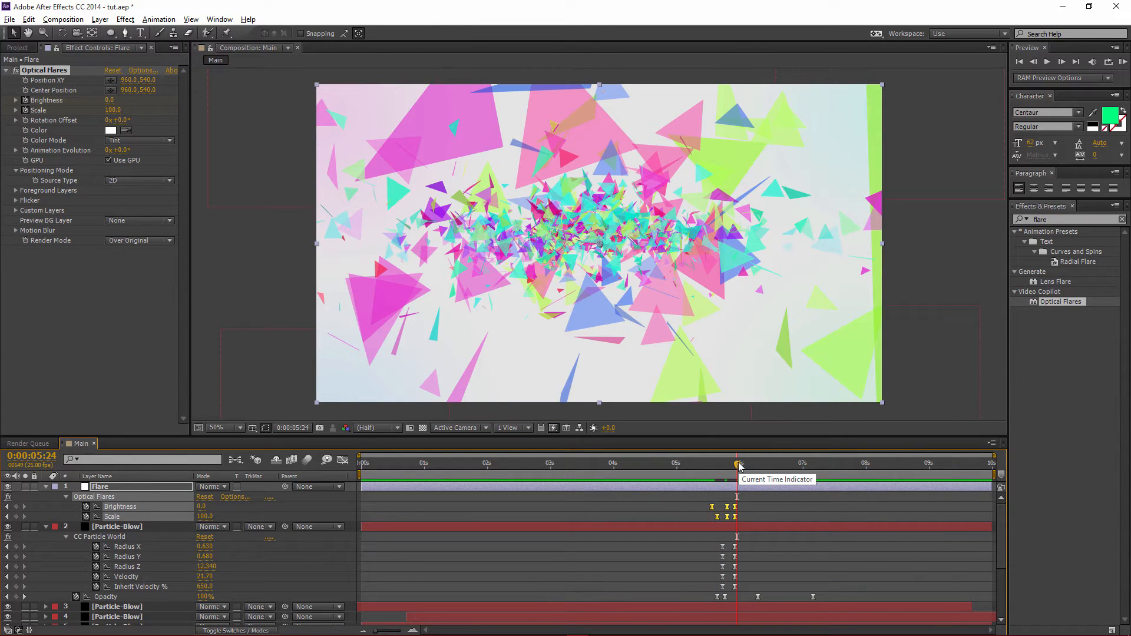
- Solo the uppermost Particle layer and shift its two Opacity keyframes earlier so the fade-out ends at 0:00:06:00
left_click_drag(740, 468, 754, 468)
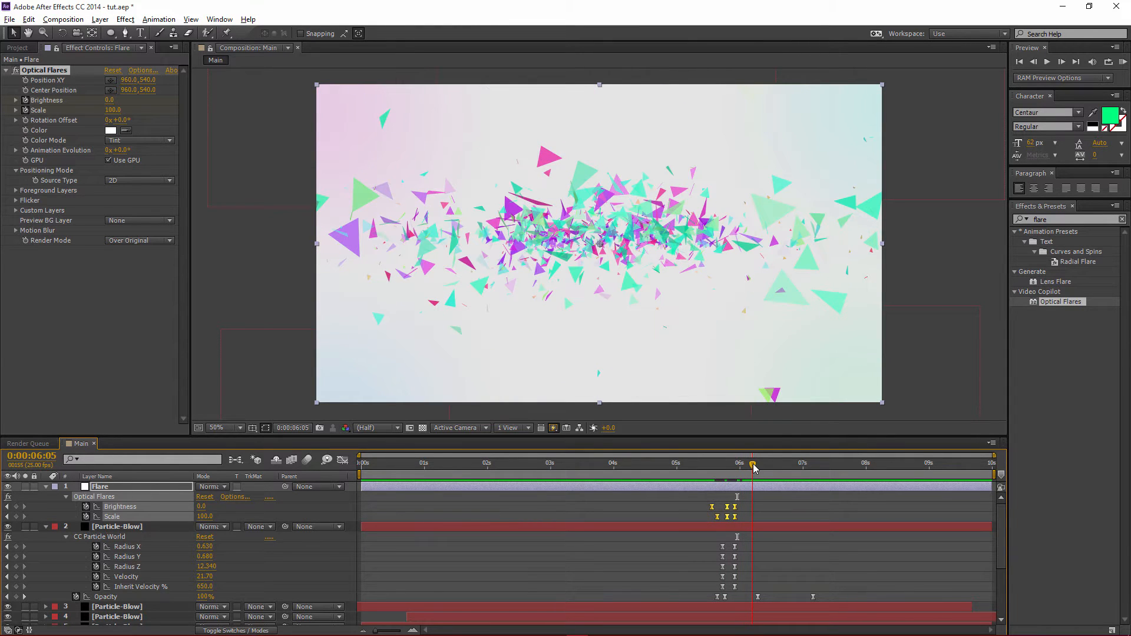
left_click(124, 528)
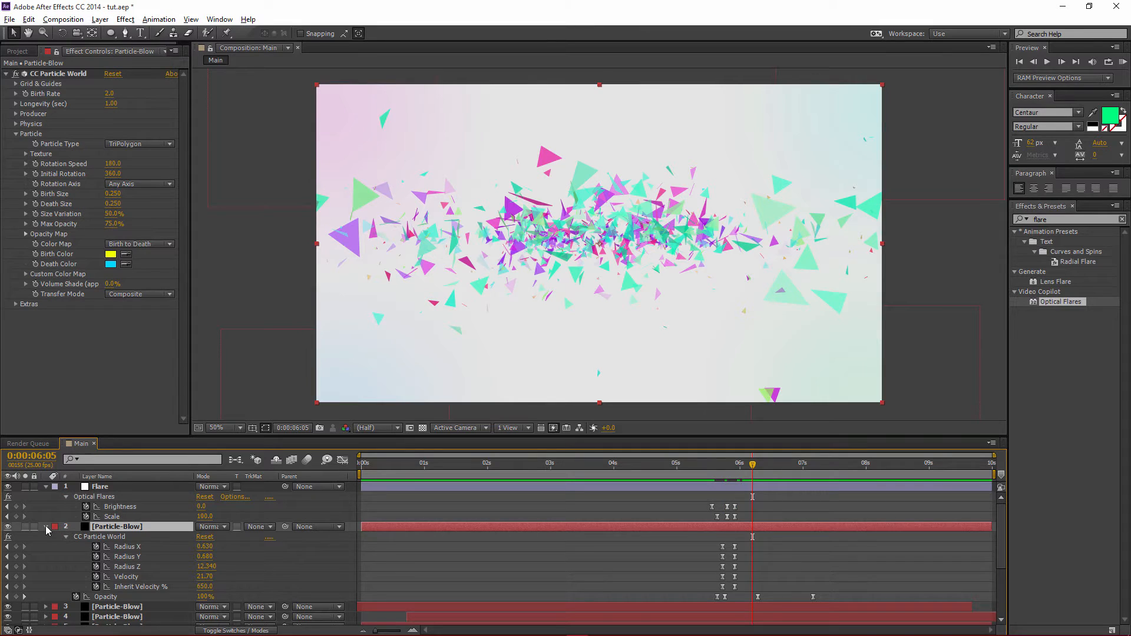
scroll(99, 531, "down", 3)
left_click(121, 577)
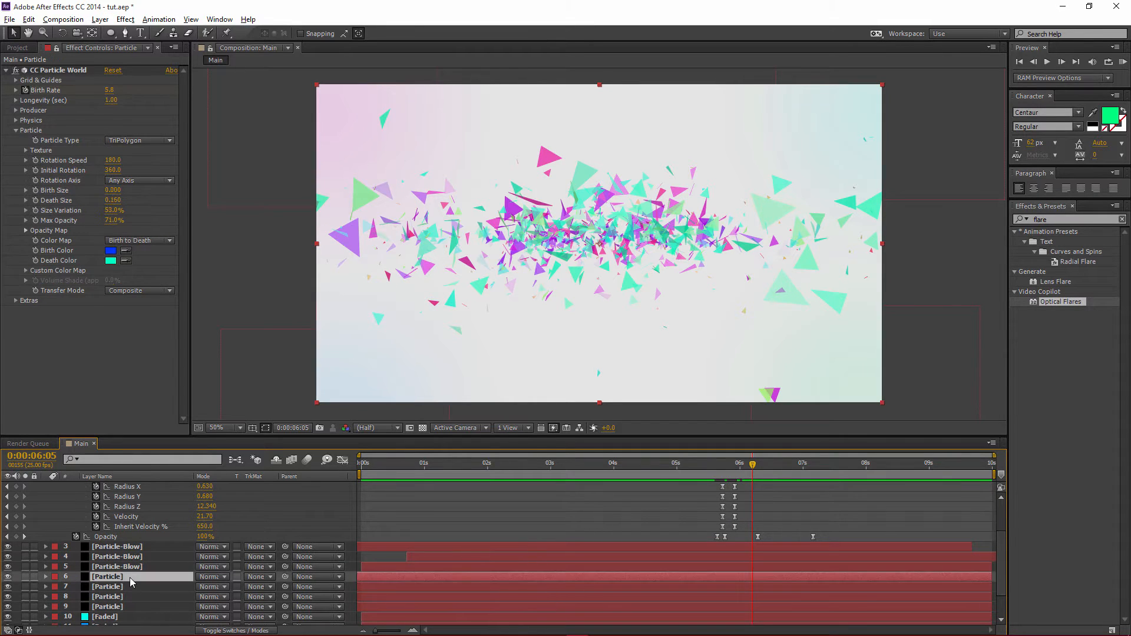
scroll(757, 553, "down", 5)
scroll(760, 552, "up", 2)
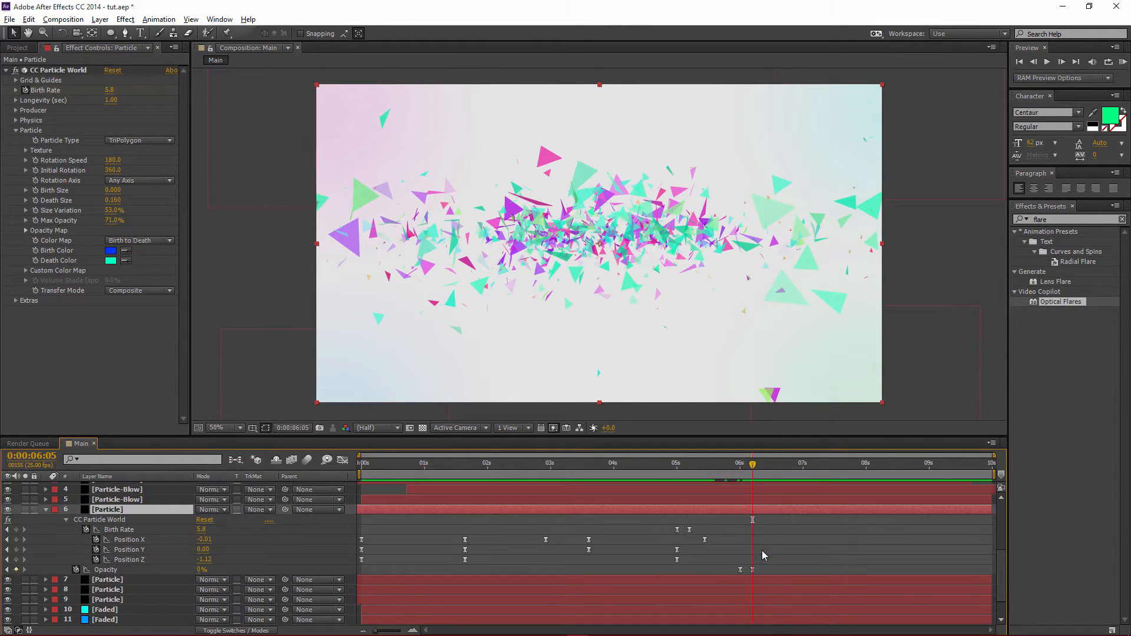
left_click_drag(765, 574, 736, 575)
left_click(738, 465)
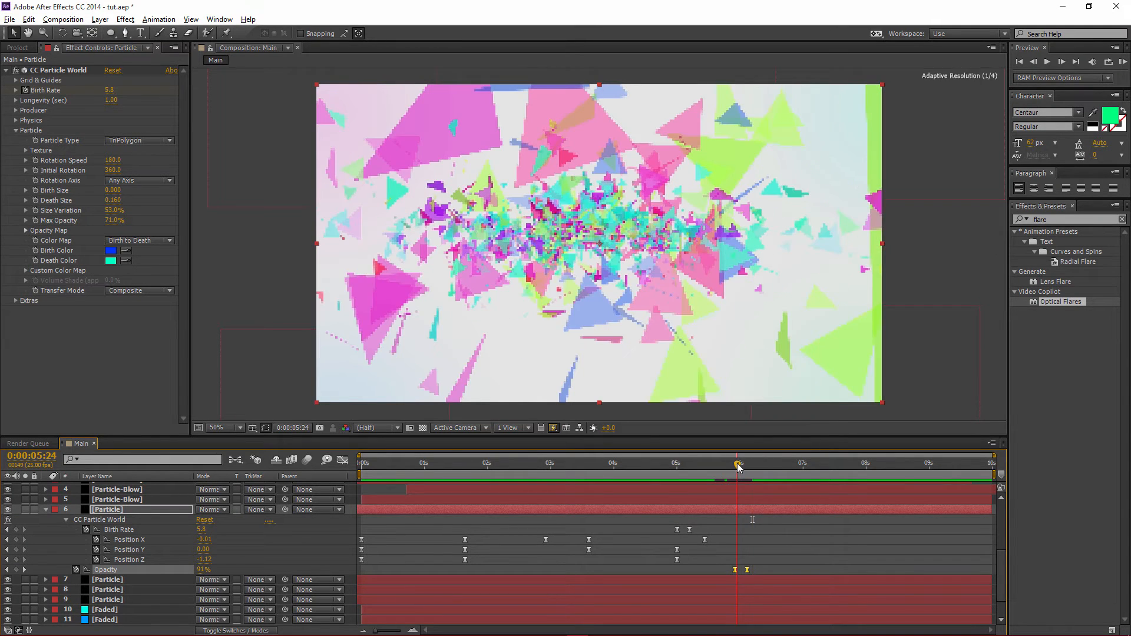
left_click_drag(736, 572, 733, 574)
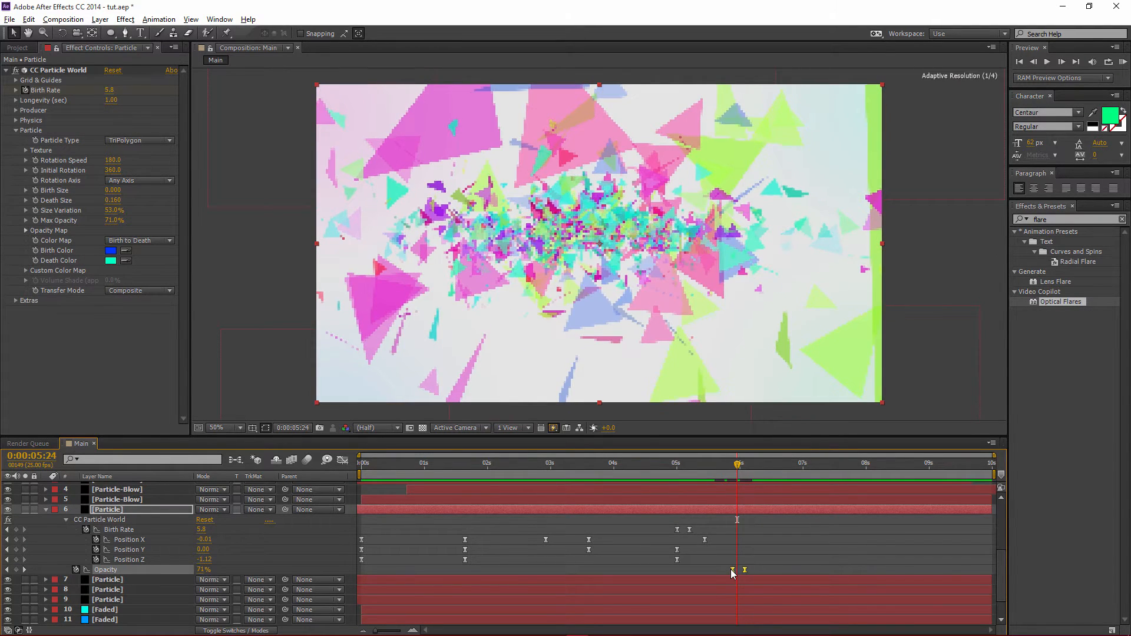
left_click(25, 510)
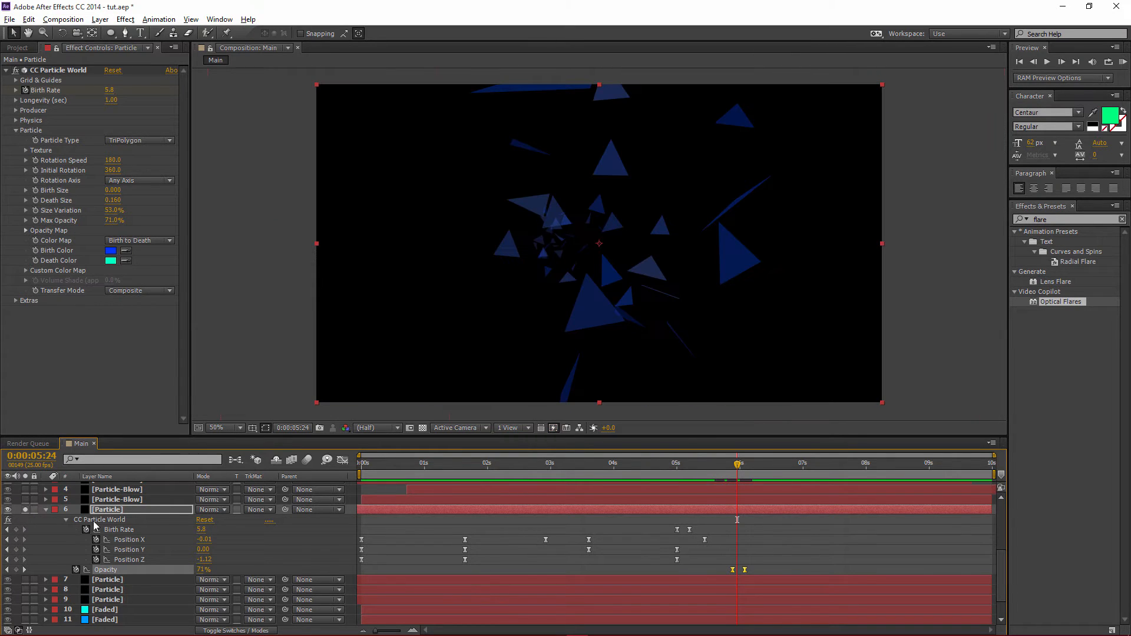
left_click_drag(734, 574, 727, 579)
- Reveal the second Particle layer's keyframes, shift its Opacity fade-out keyframes earlier, and collapse the layers
left_click(112, 581)
key("u")
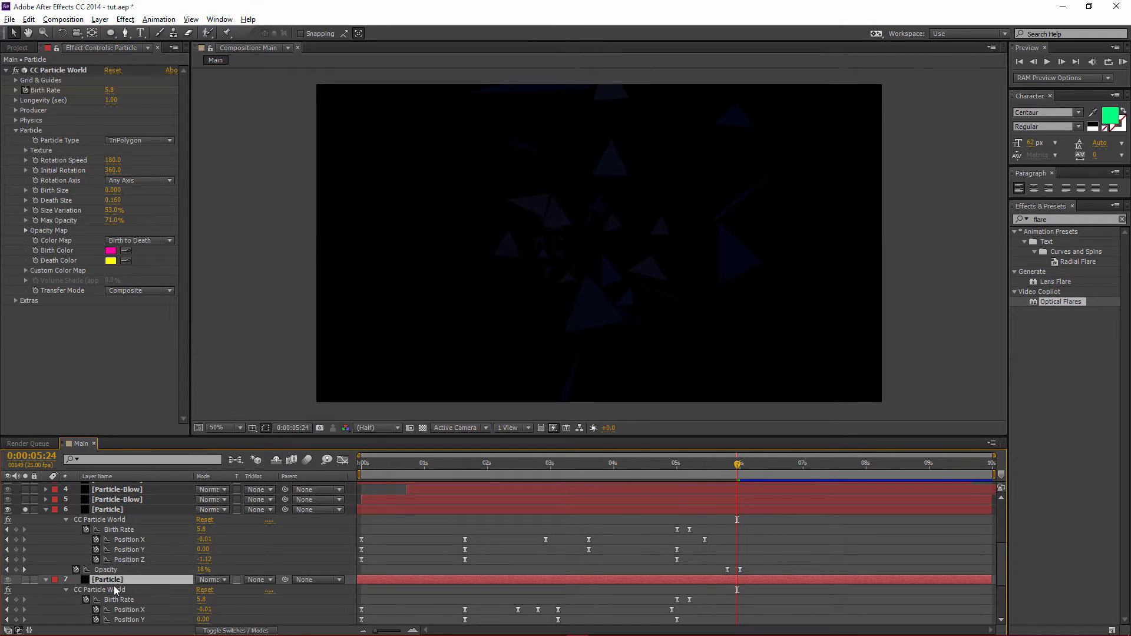
scroll(752, 543, "down", 3)
left_click_drag(759, 548, 736, 554)
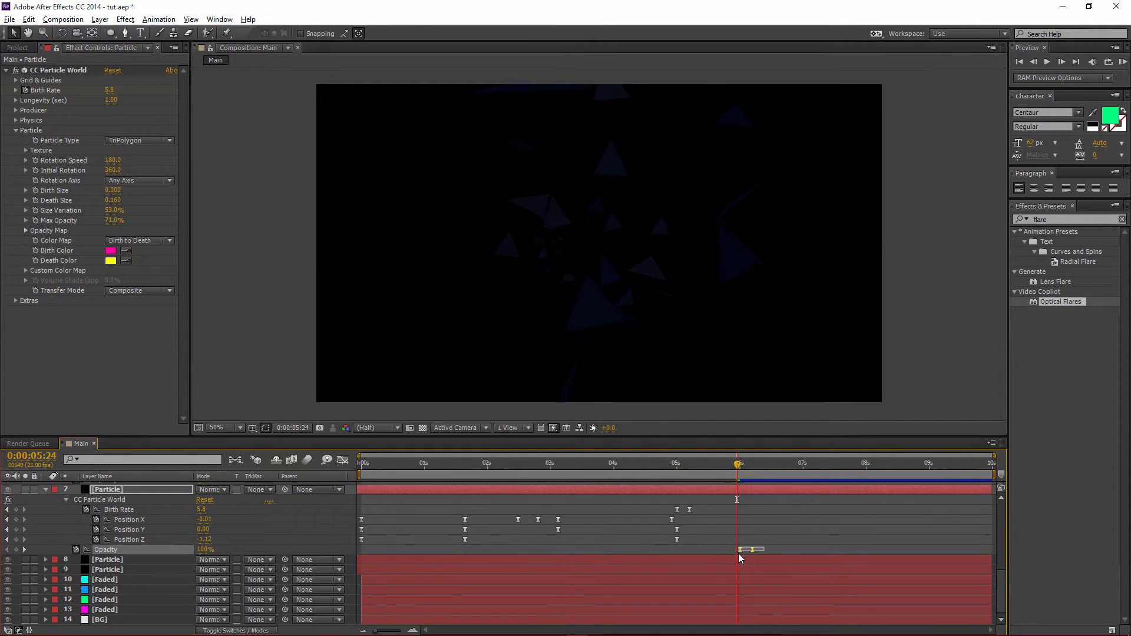
scroll(745, 542, "up", 1)
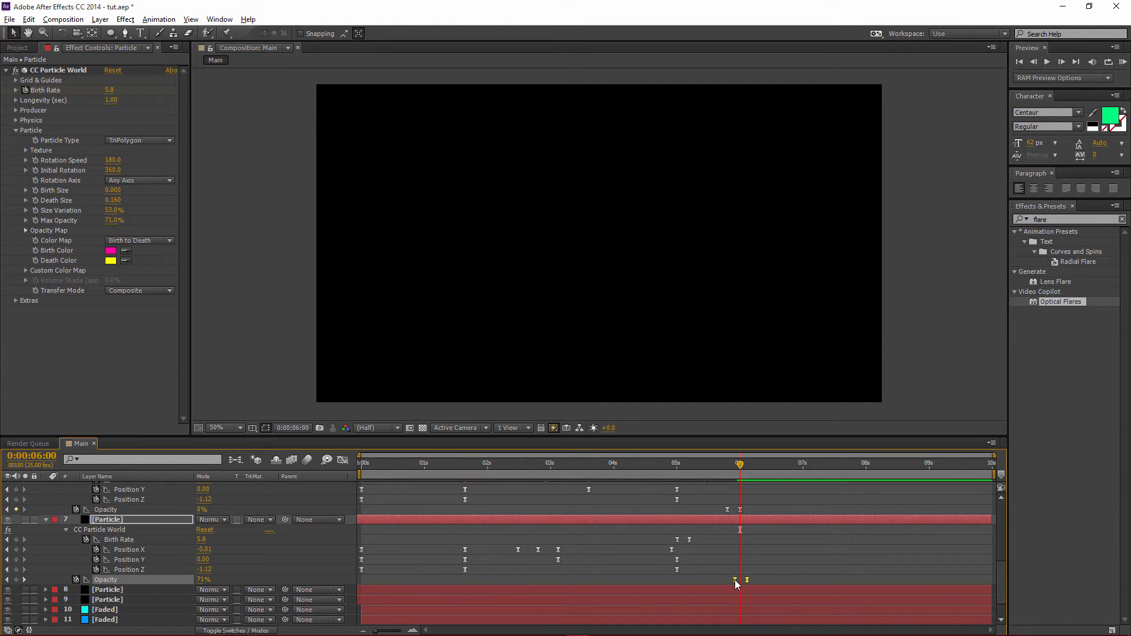
key("ctrl+grave")
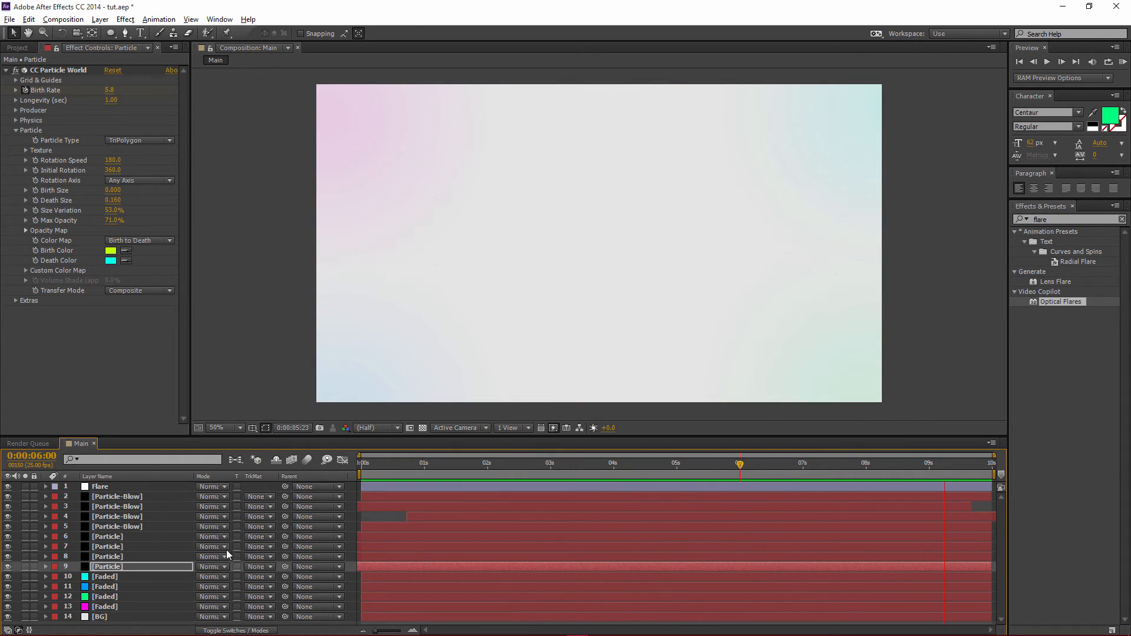
- At 0:00:06:16, add a text layer reading "Summer Chill" across the middle of the frame, above the Flare layer
key("space")
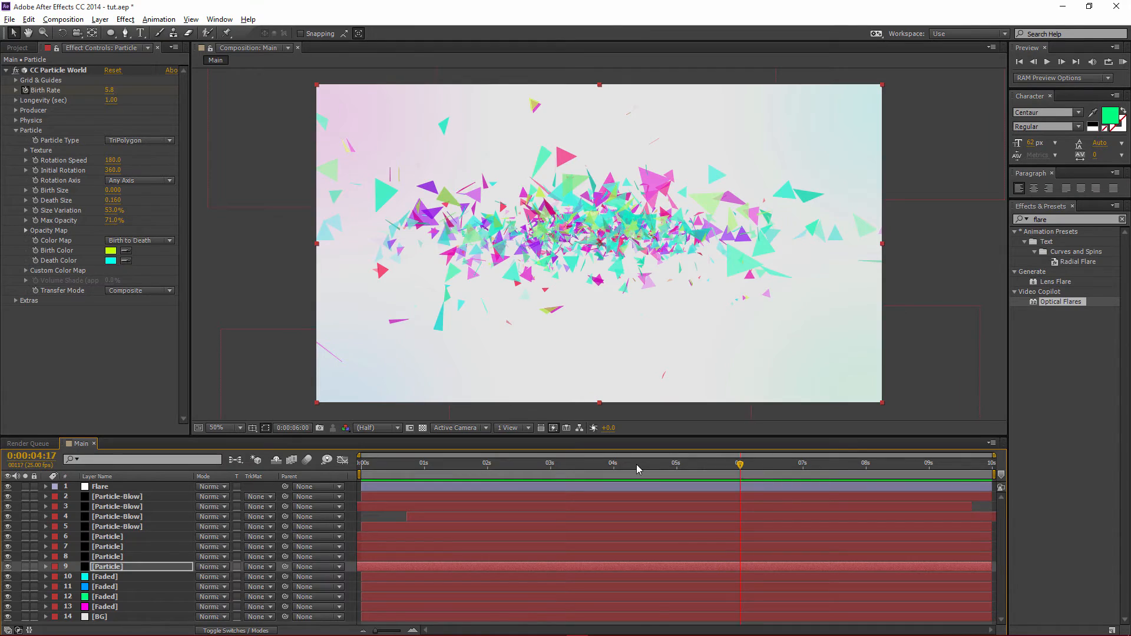
left_click_drag(636, 464, 721, 466)
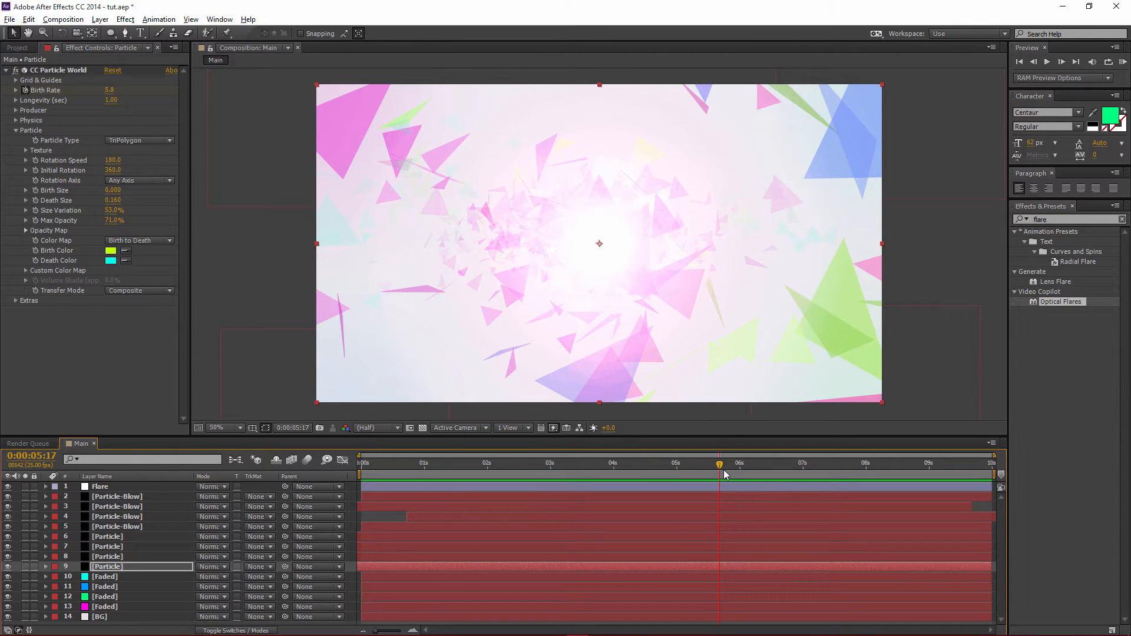
left_click_drag(721, 467, 783, 463)
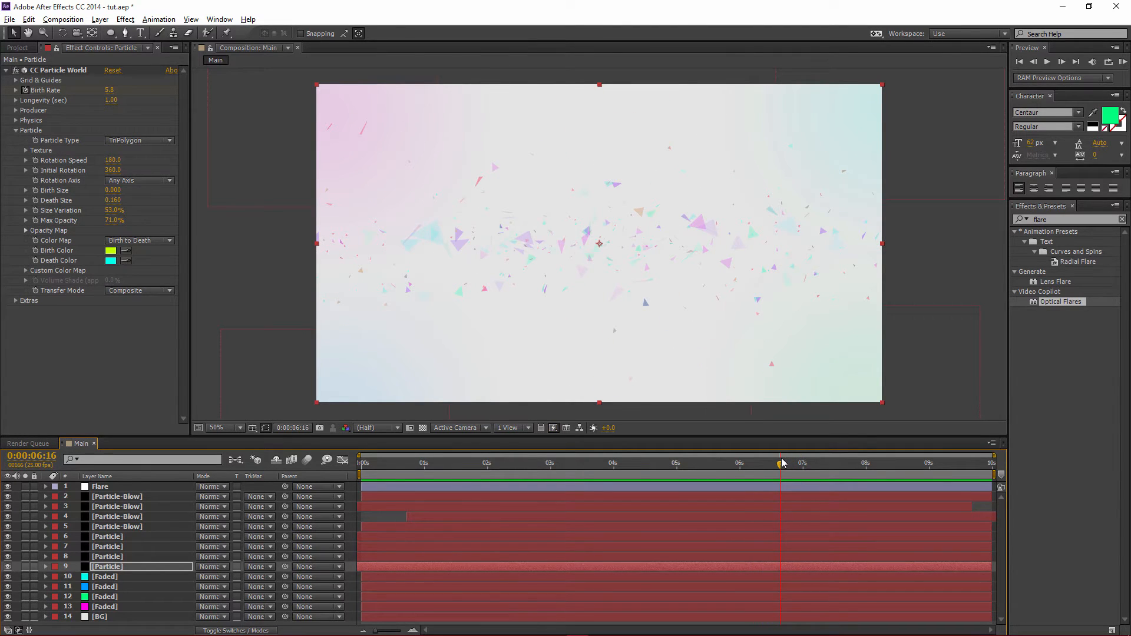
key("ctrl+0")
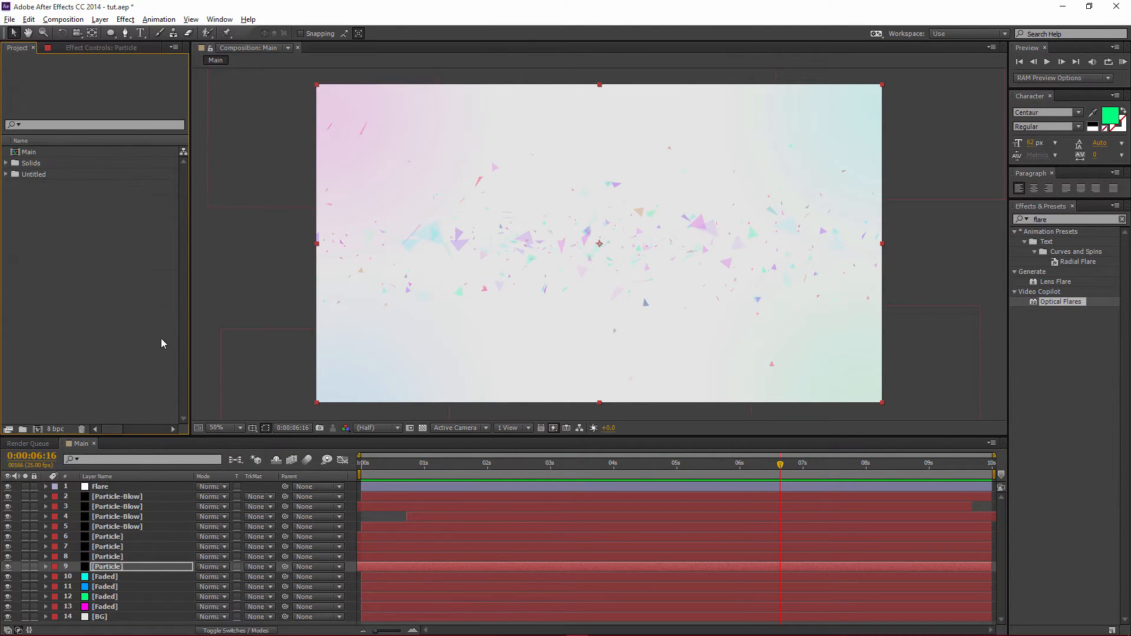
left_click(111, 490)
left_click(140, 33)
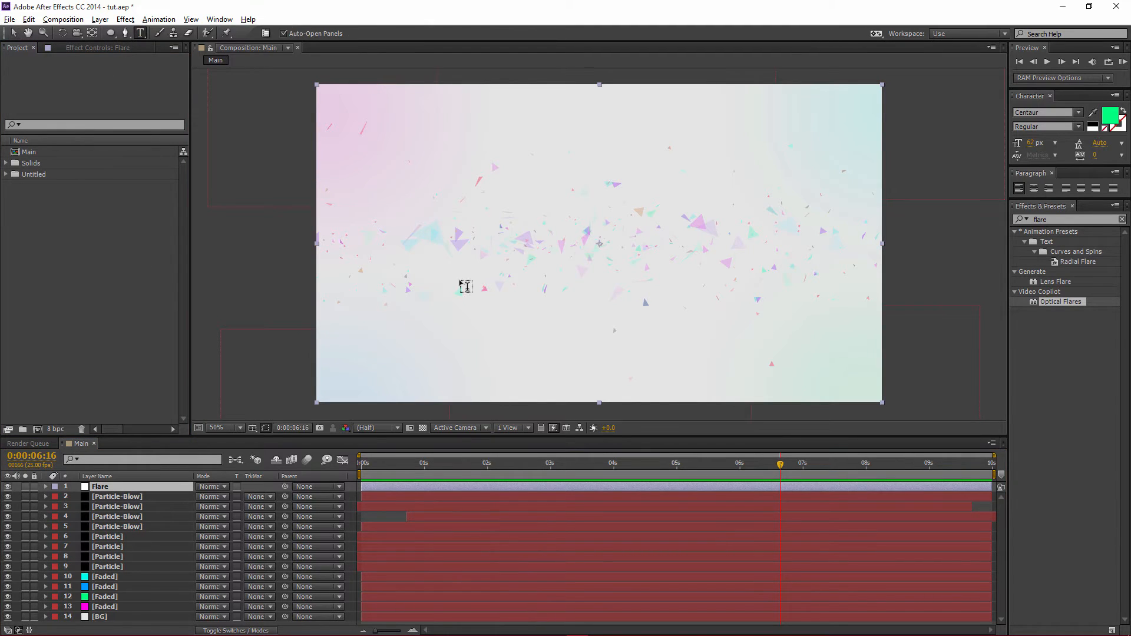
left_click(472, 269)
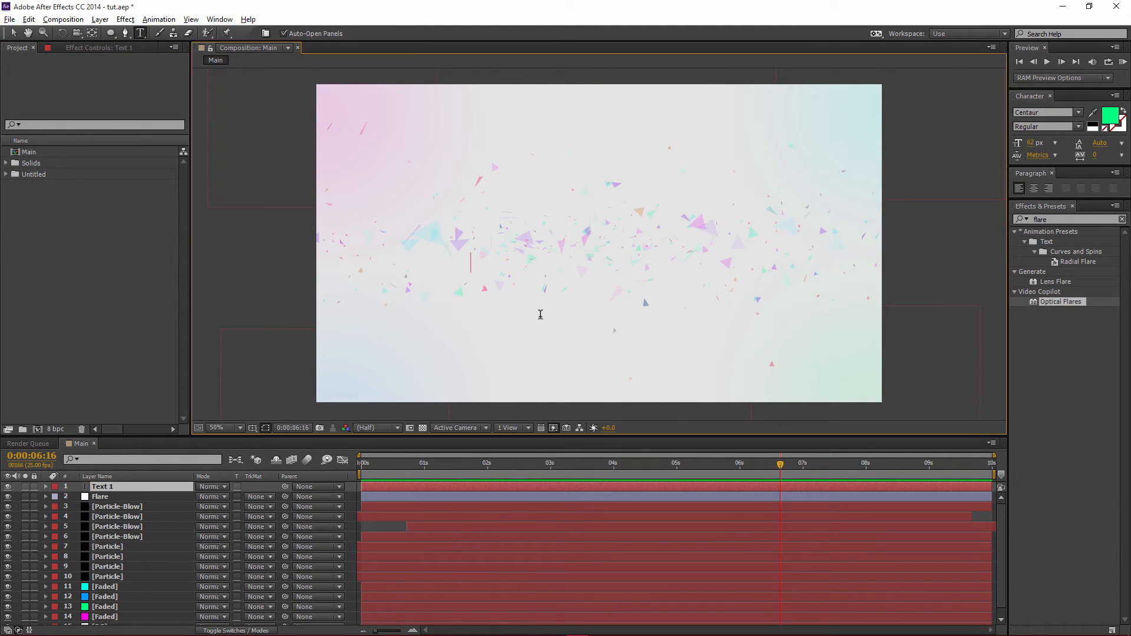
type("Summer Ch")
- Set the Summer Chill text to the Playball font at 172 px
key("ctrl+a")
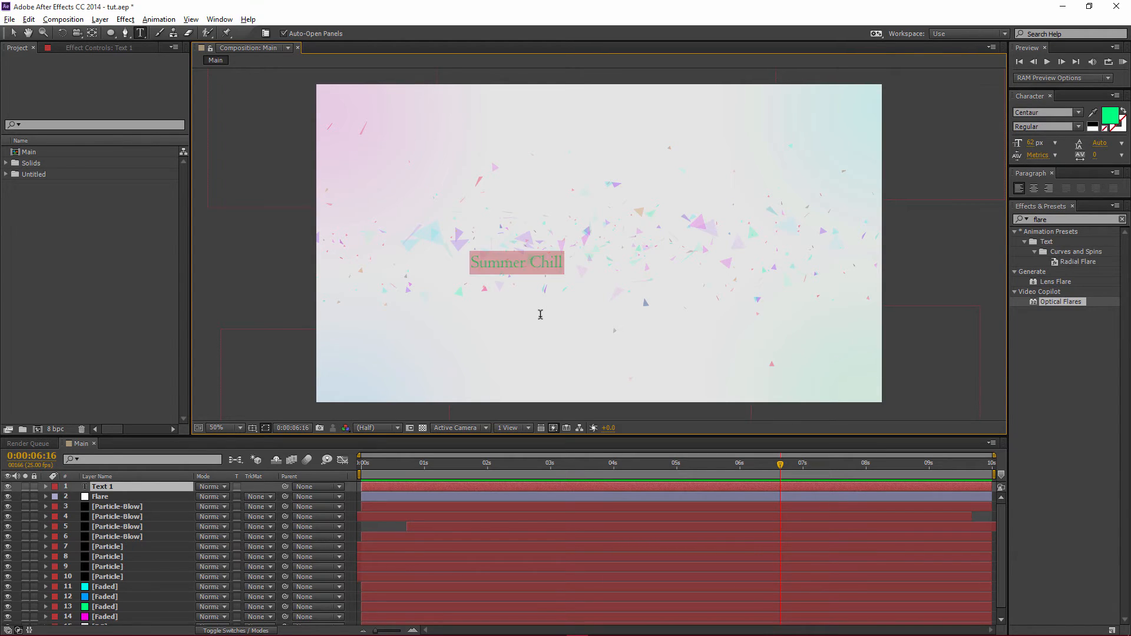
left_click(1055, 112)
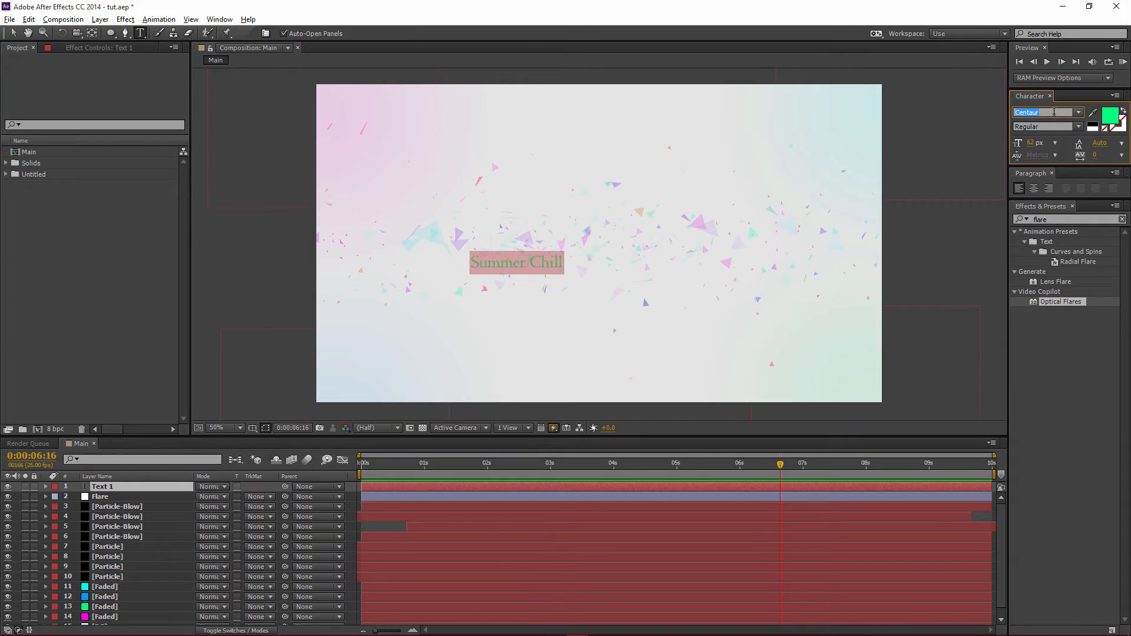
type("Playball")
key("Return")
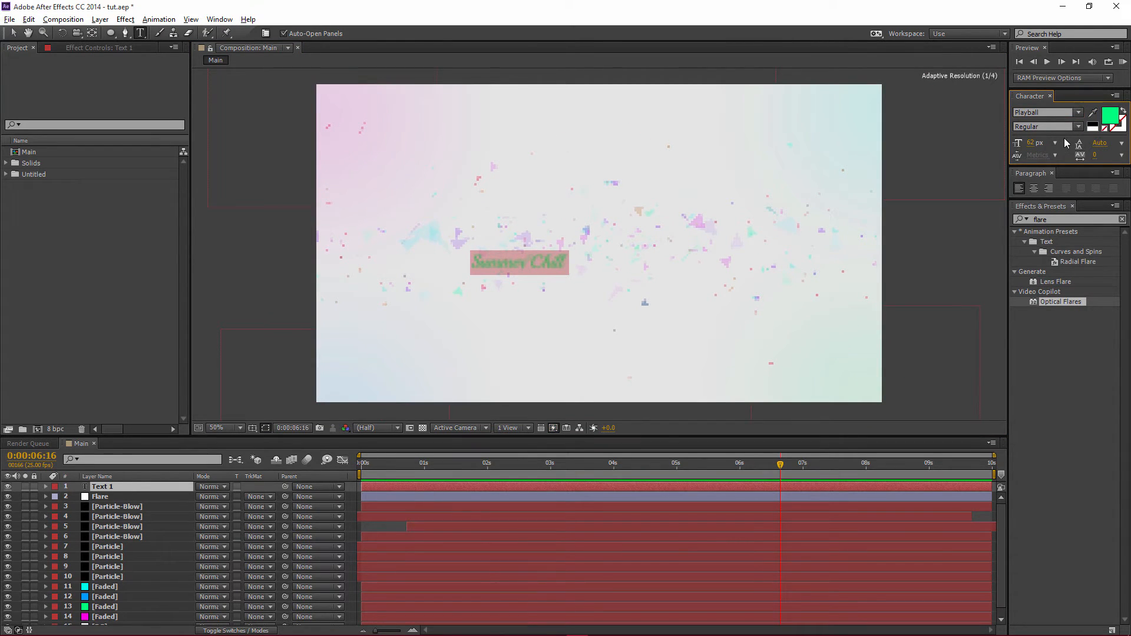
left_click_drag(1039, 146, 1100, 142)
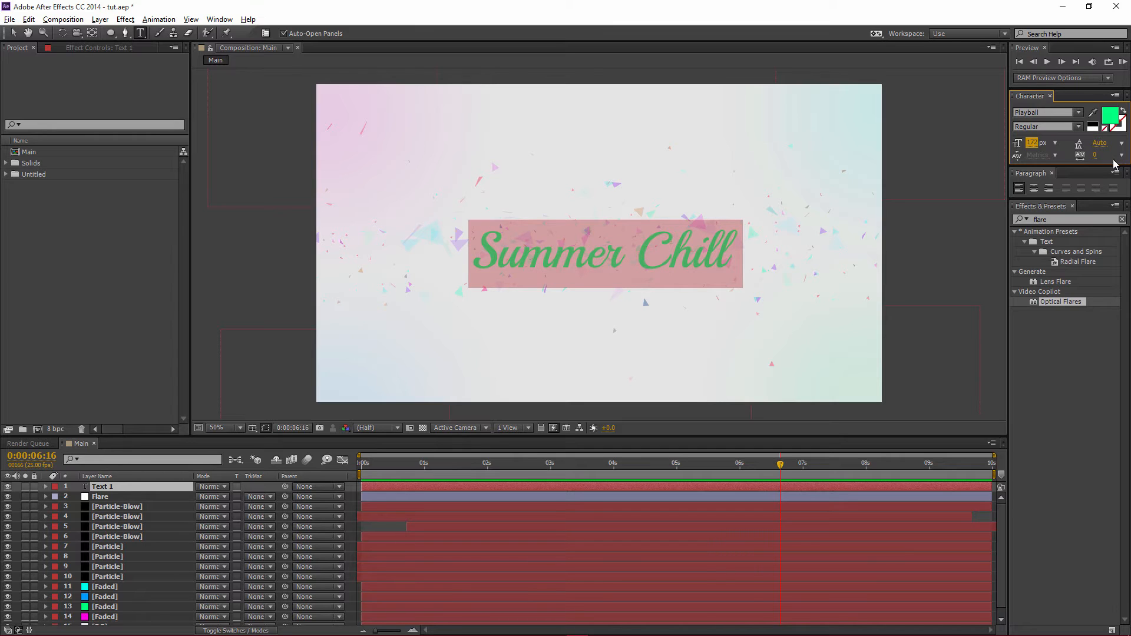
- Pre-compose the Summer Chill layer into a new composition named "Text", moving all attributes into it
left_click(119, 497)
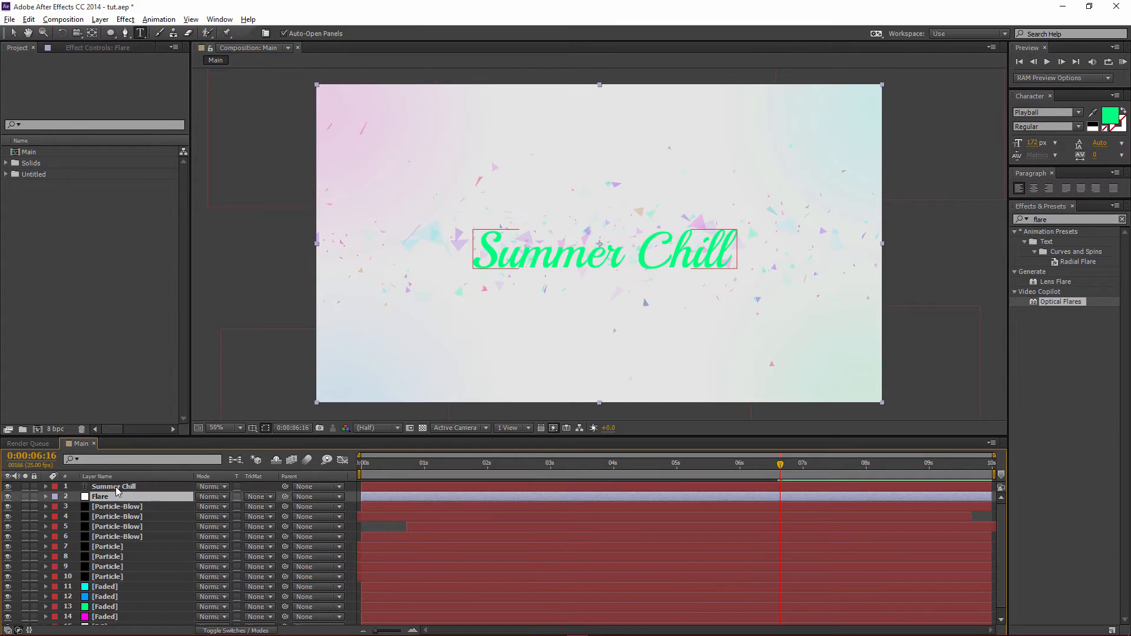
left_click(121, 487)
right_click(124, 491)
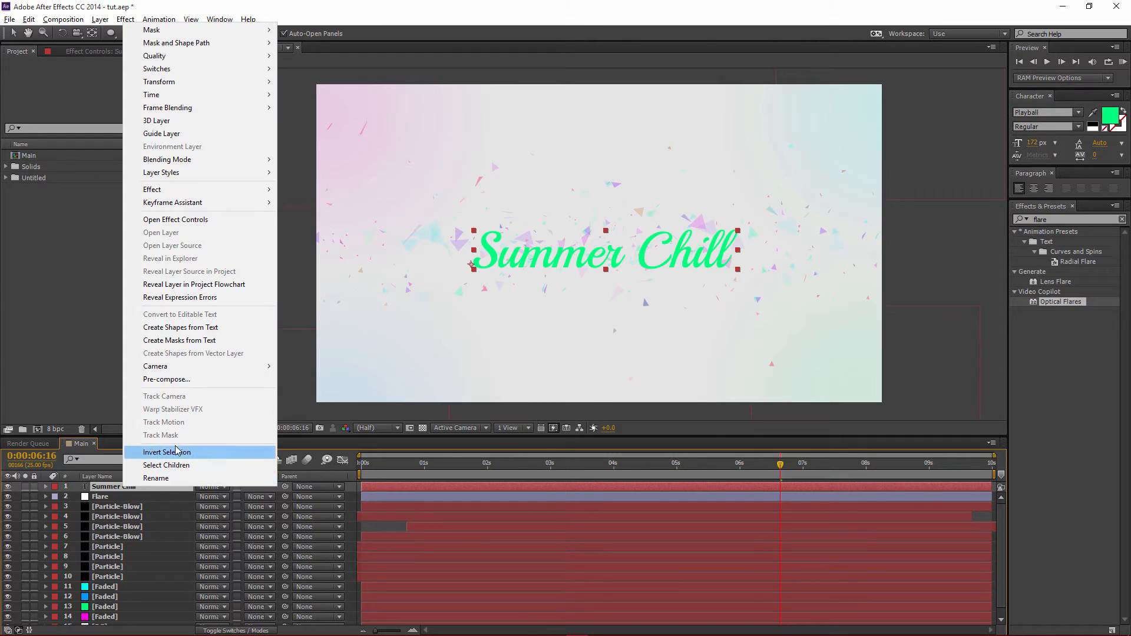
left_click(172, 382)
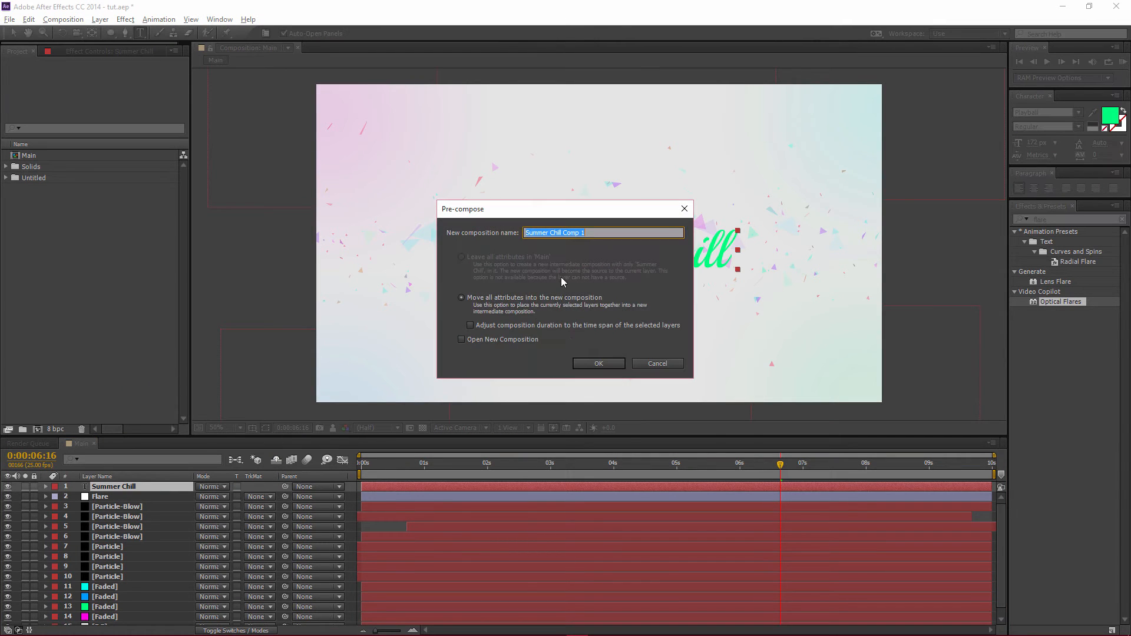
type("Text")
left_click(613, 362)
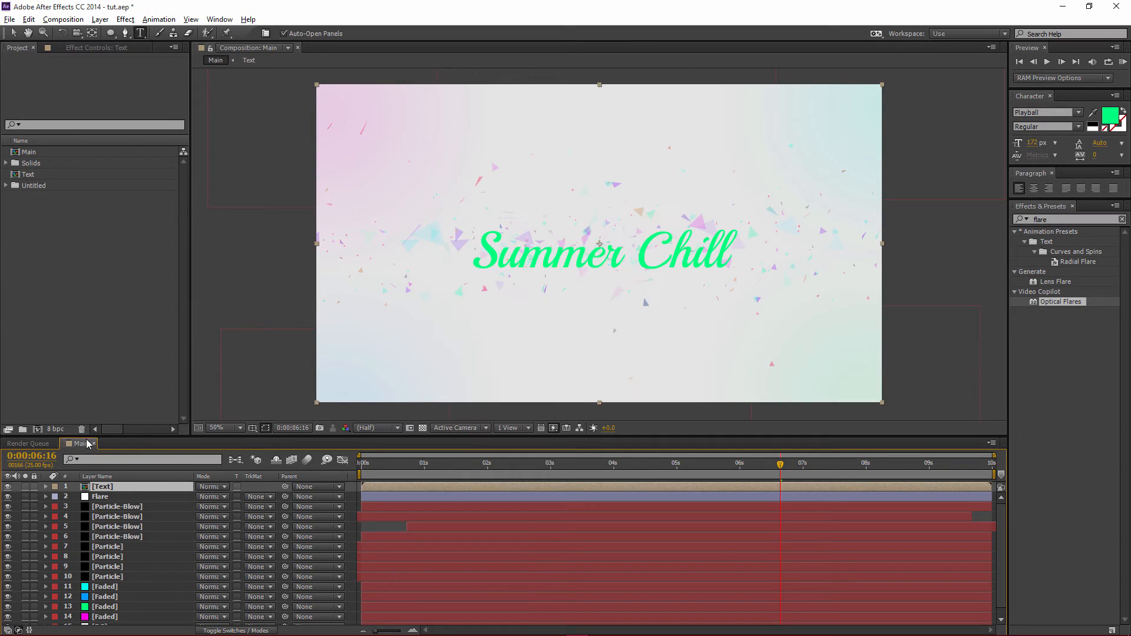
- Copy the four Particle-Blow layers from the Main composition into the Text composition
double_click(139, 487)
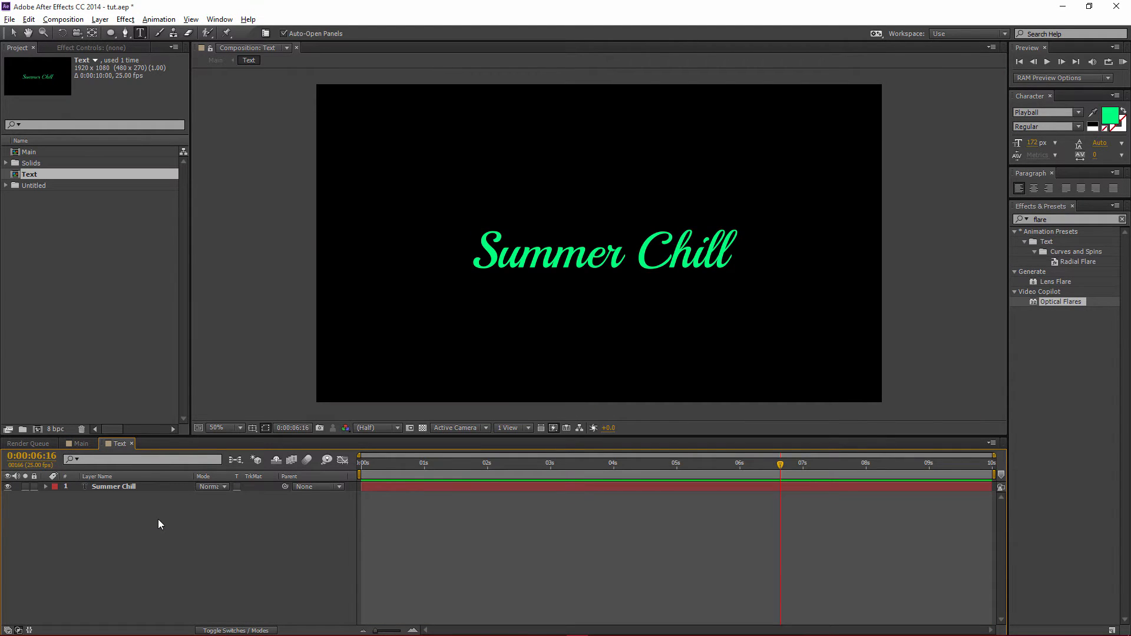
left_click(121, 338)
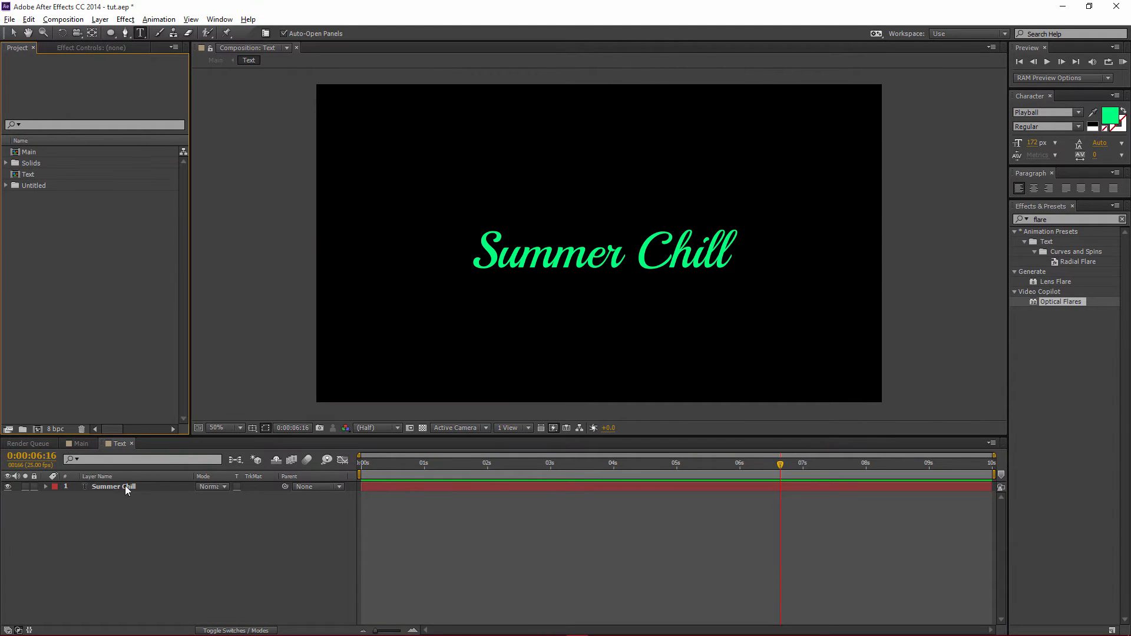
left_click(81, 444)
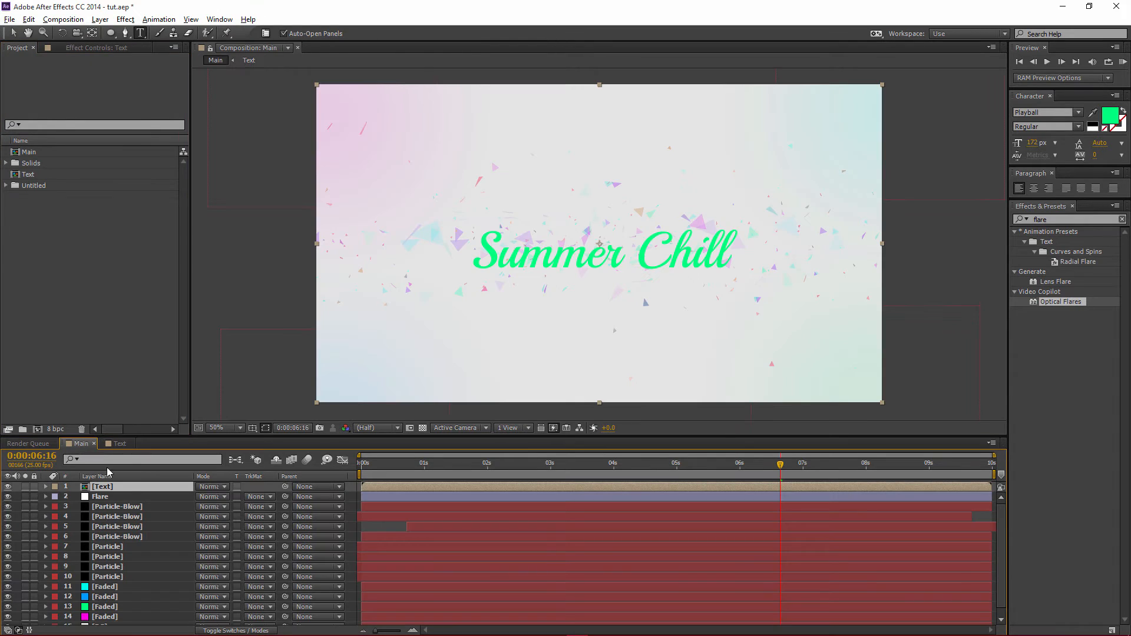
left_click(130, 507)
left_click(131, 537, "shift")
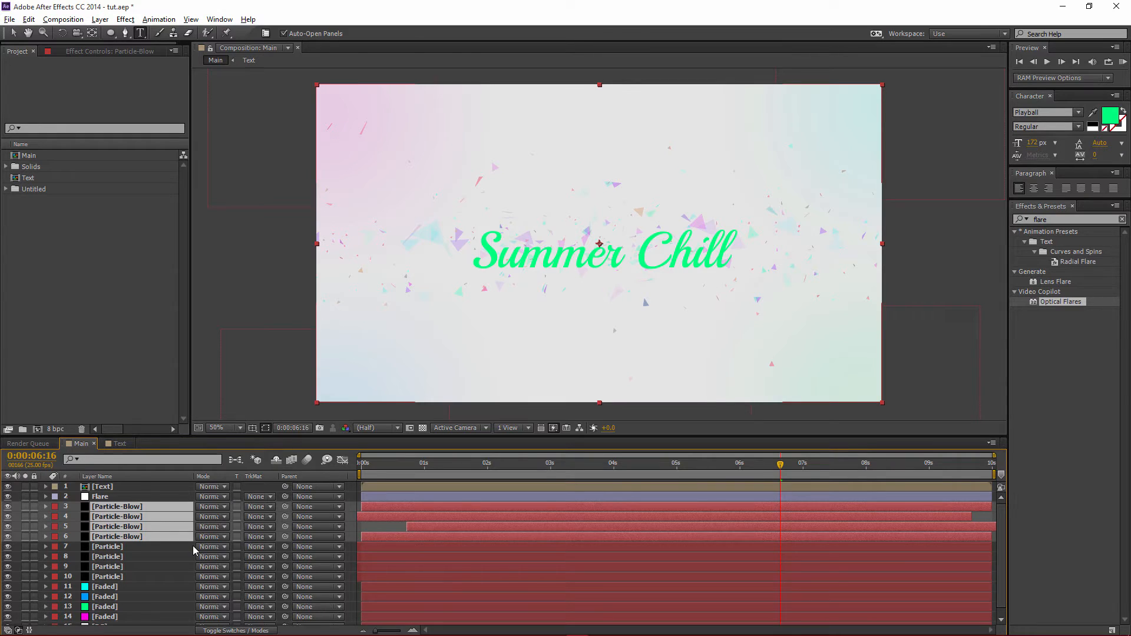
left_click(120, 445)
key("ctrl+v")
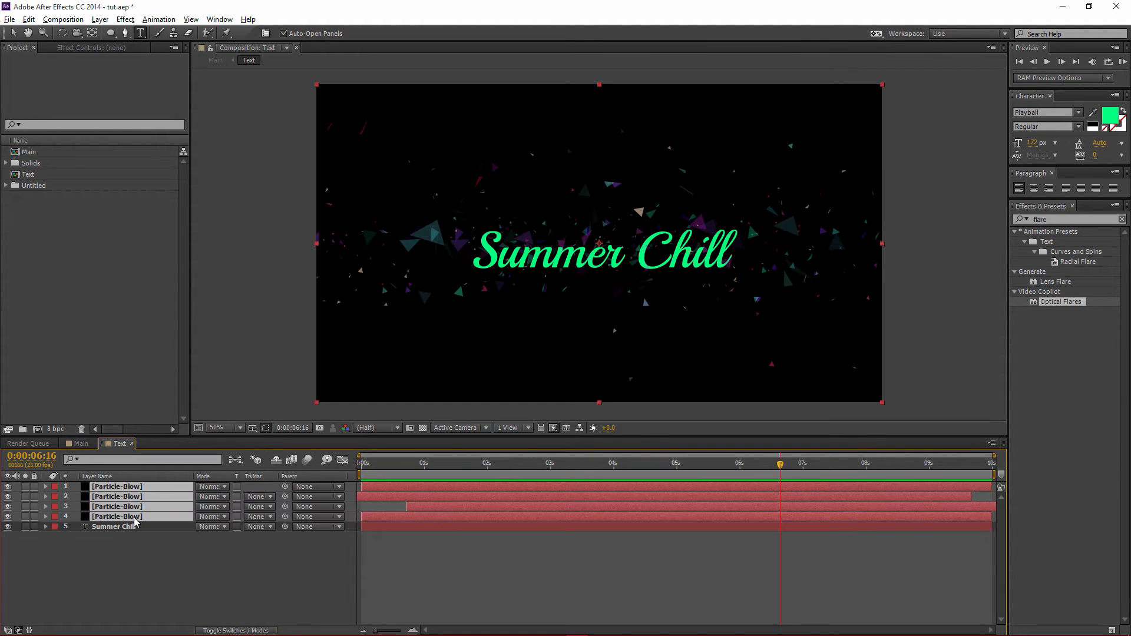
- Place the four Particle-Blow layers below Summer Chill and shift them later in time so their burst keyframes start at 0:00:06:16
left_click_drag(133, 518, 136, 533)
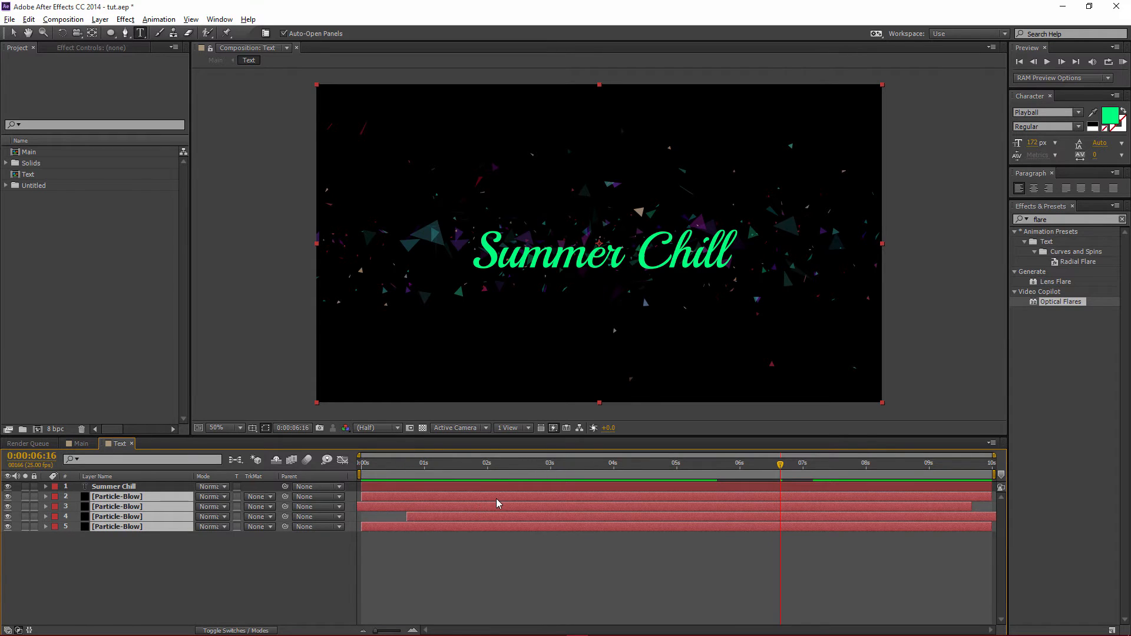
key("u")
left_click_drag(612, 497, 660, 495)
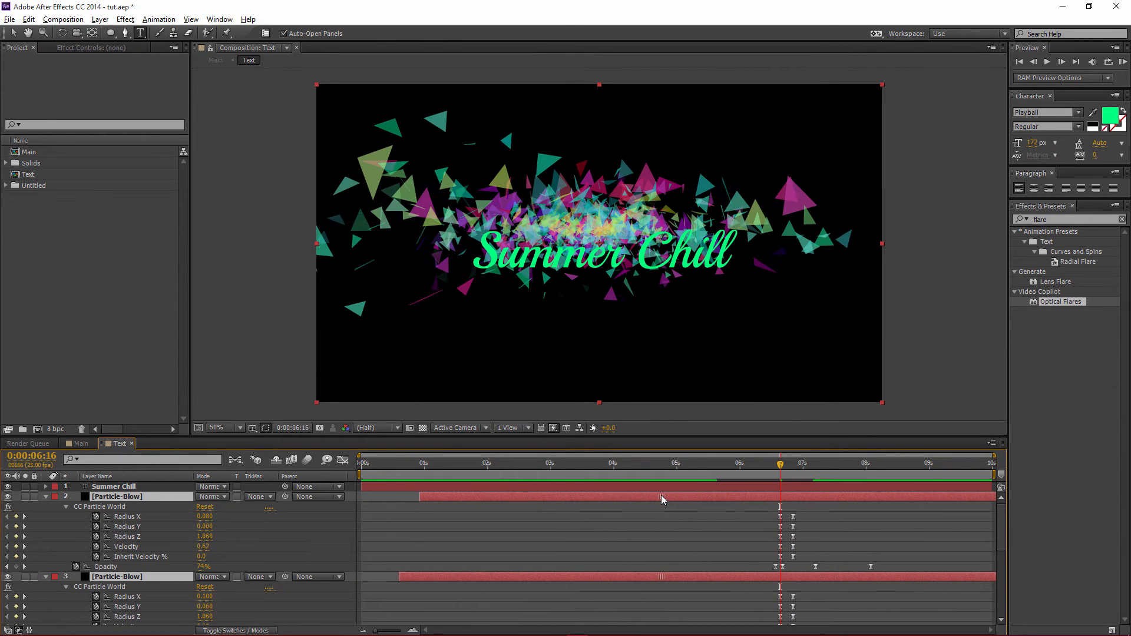
- Move the Summer Chill text up and left over the particle cluster, and set its layer blending mode to Stencil
left_click(642, 254)
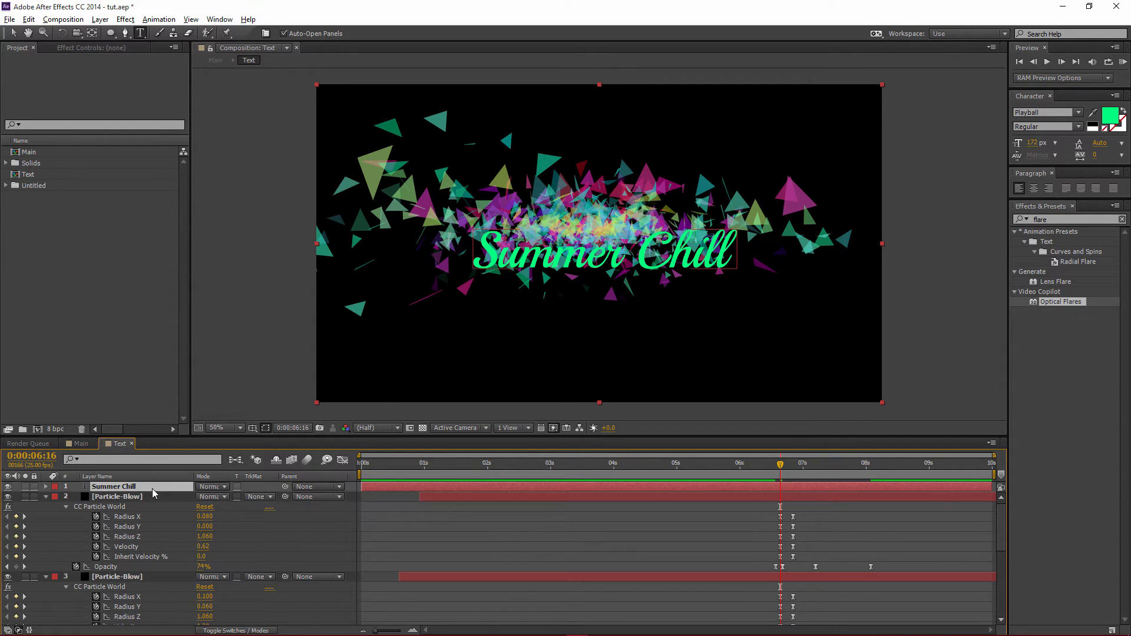
left_click(14, 33)
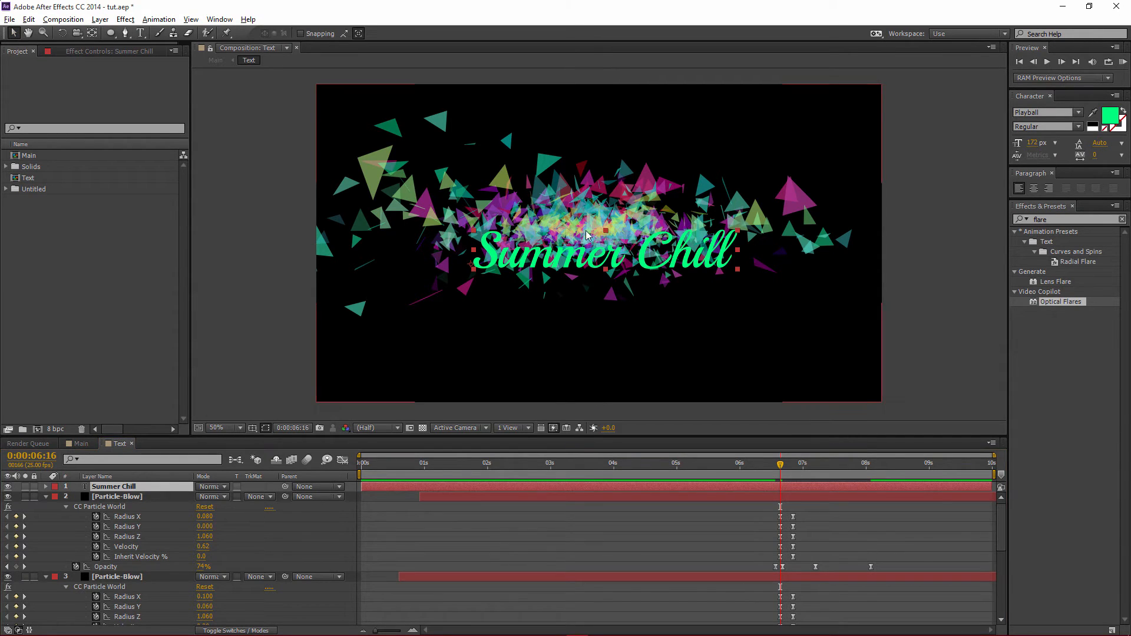
left_click_drag(580, 251, 559, 217)
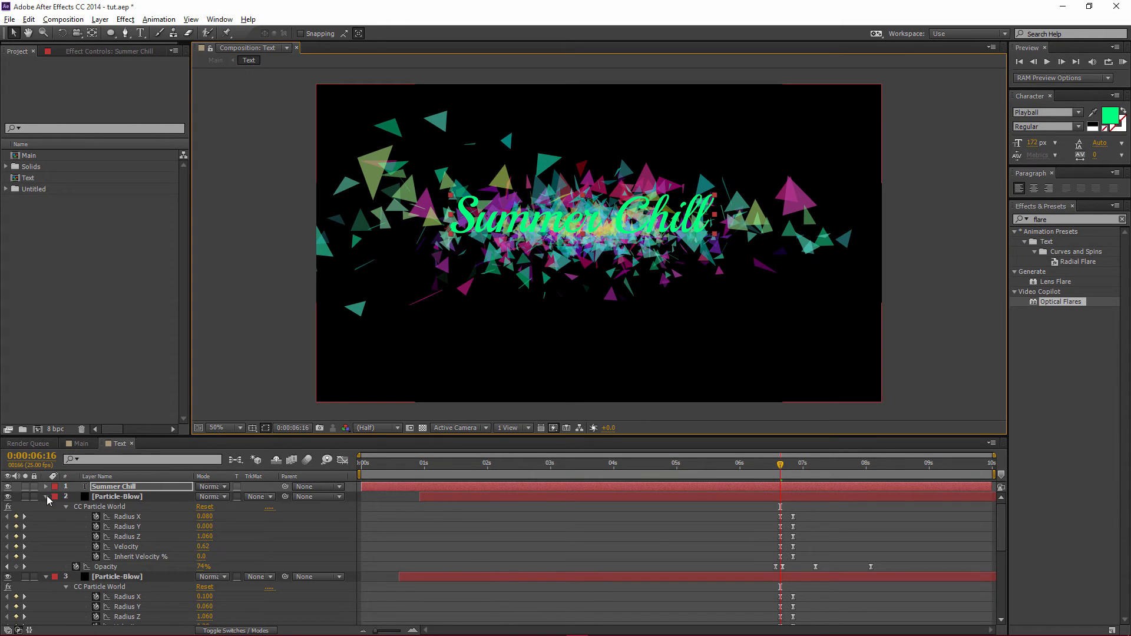
left_click(224, 490)
left_click(295, 557)
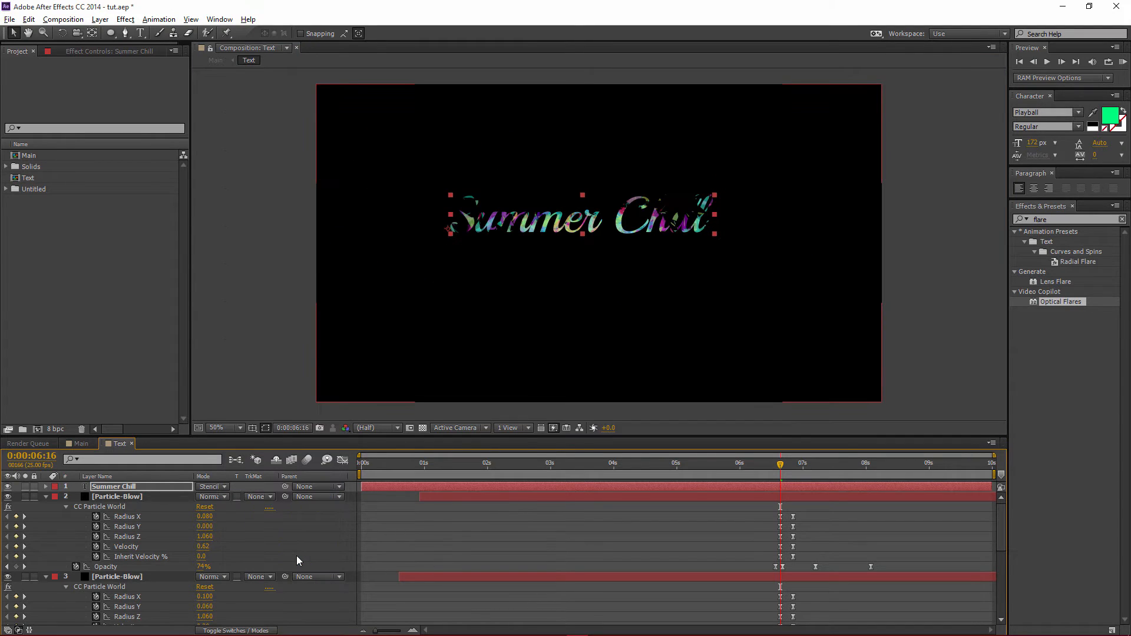
- Delete the two fade-out Opacity keyframes on all four Particle-Blow layers in the Text composition
left_click_drag(786, 465, 816, 465)
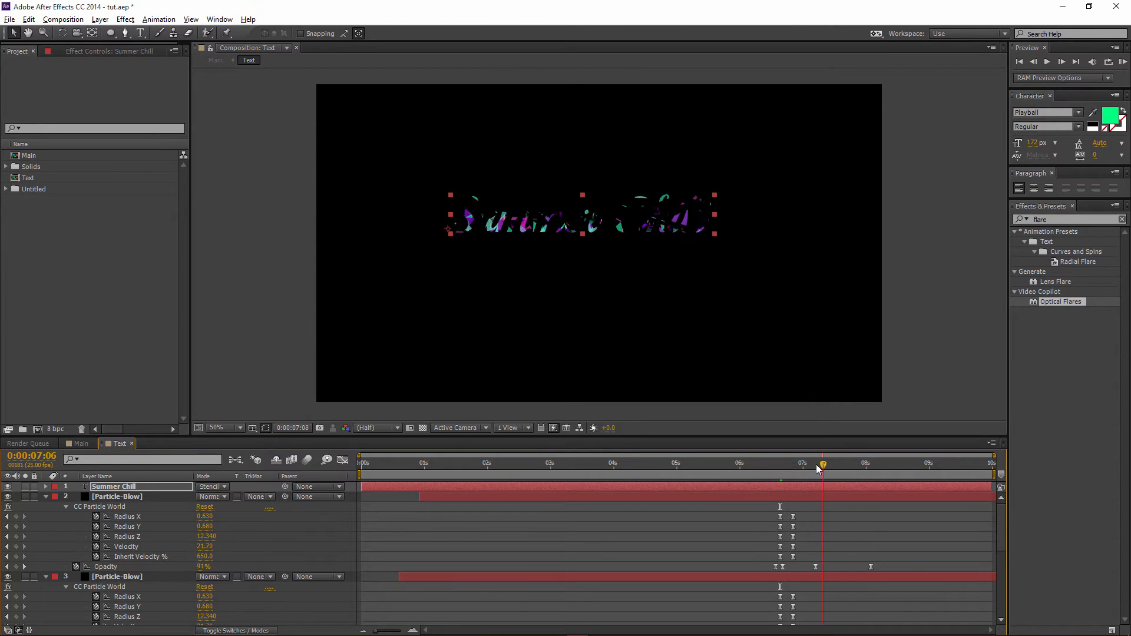
left_click_drag(883, 565, 814, 573)
scroll(857, 538, "down", 3)
left_click_drag(884, 517, 815, 629)
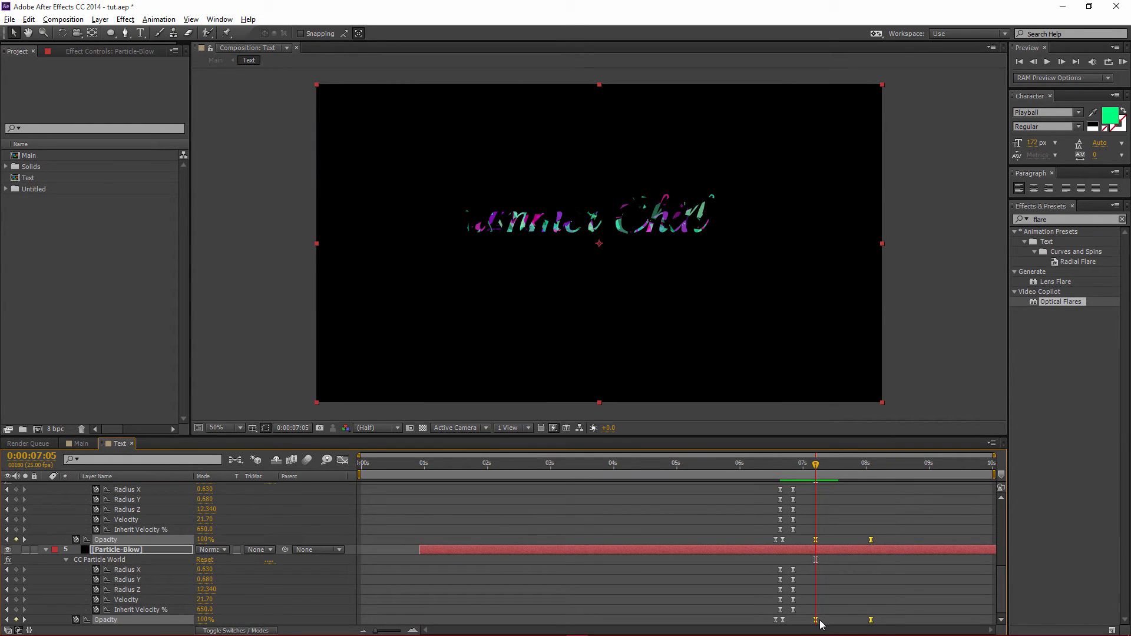
key("Delete")
- Check the text fill around 0:00:06:24, collapse the Particle-Blow layers, and hide the lower three of them
mouse_move(819, 464)
left_mouse_down()
mouse_move(803, 465)
mouse_move(844, 468)
mouse_move(806, 467)
left_mouse_up()
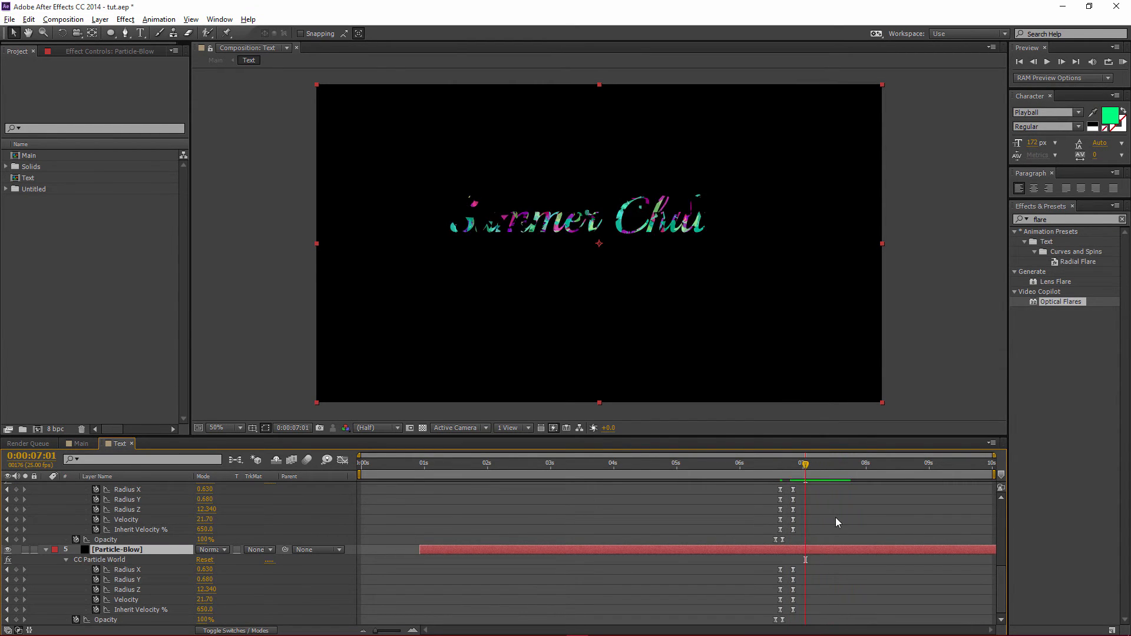
scroll(839, 521, "up", 2)
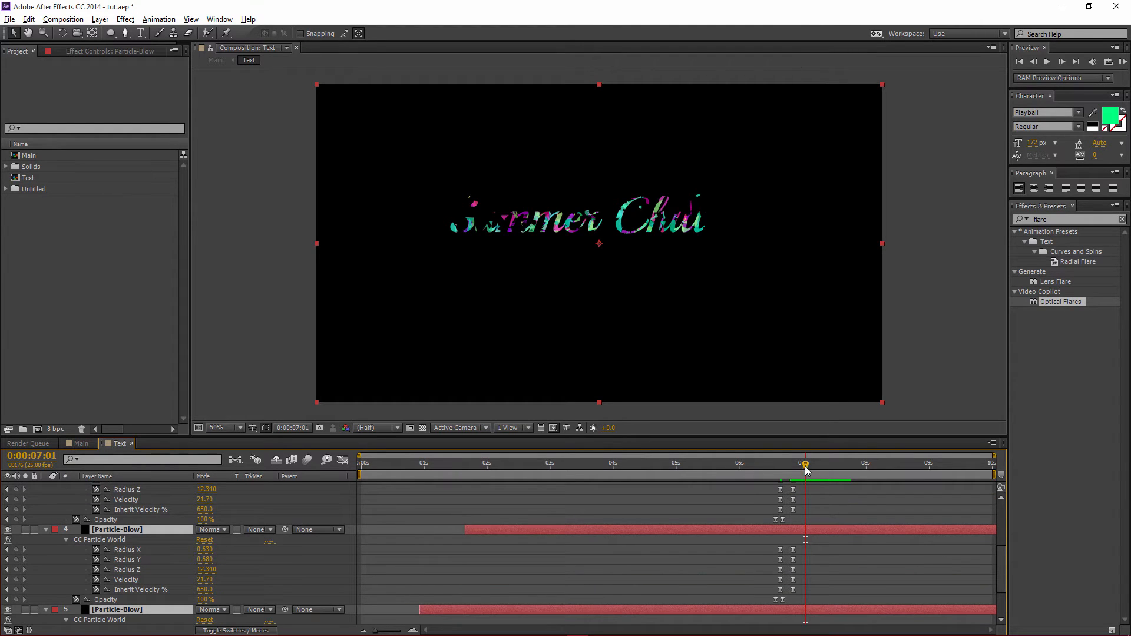
mouse_move(806, 468)
left_mouse_down()
mouse_move(787, 469)
mouse_move(804, 464)
left_mouse_up()
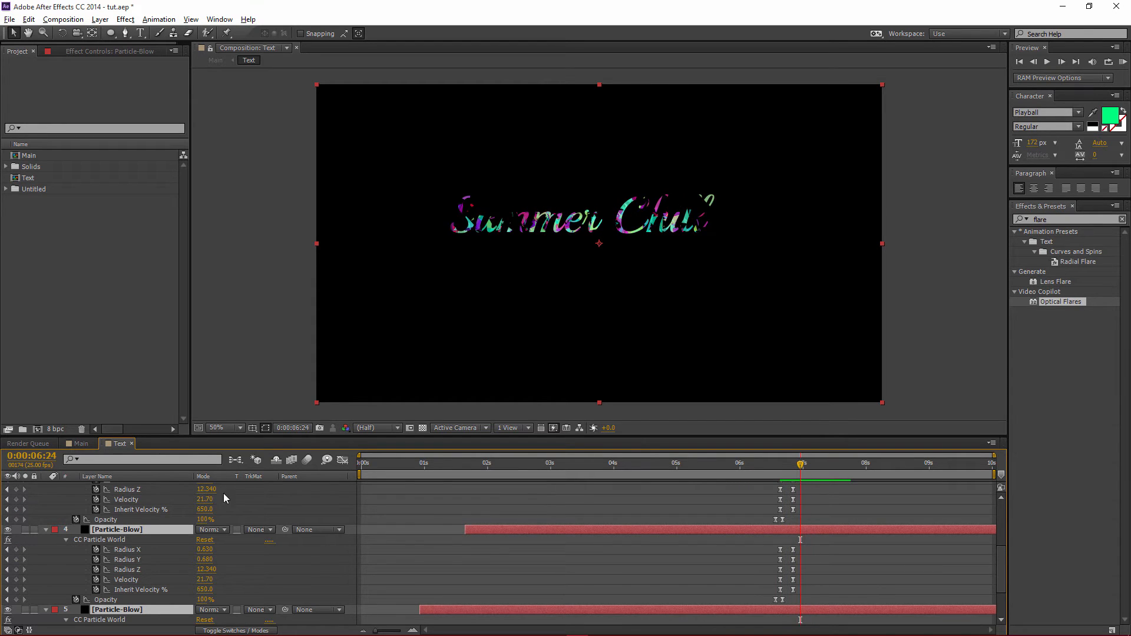
scroll(77, 521, "up", 2)
left_click(47, 511)
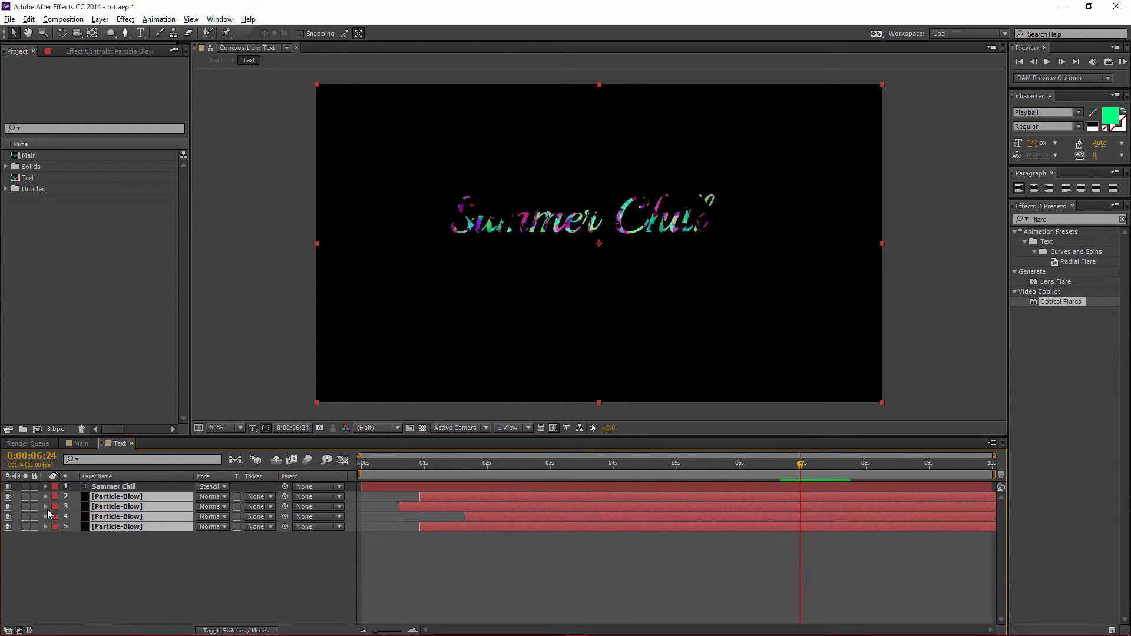
left_click(85, 585)
left_click_drag(8, 507, 7, 527)
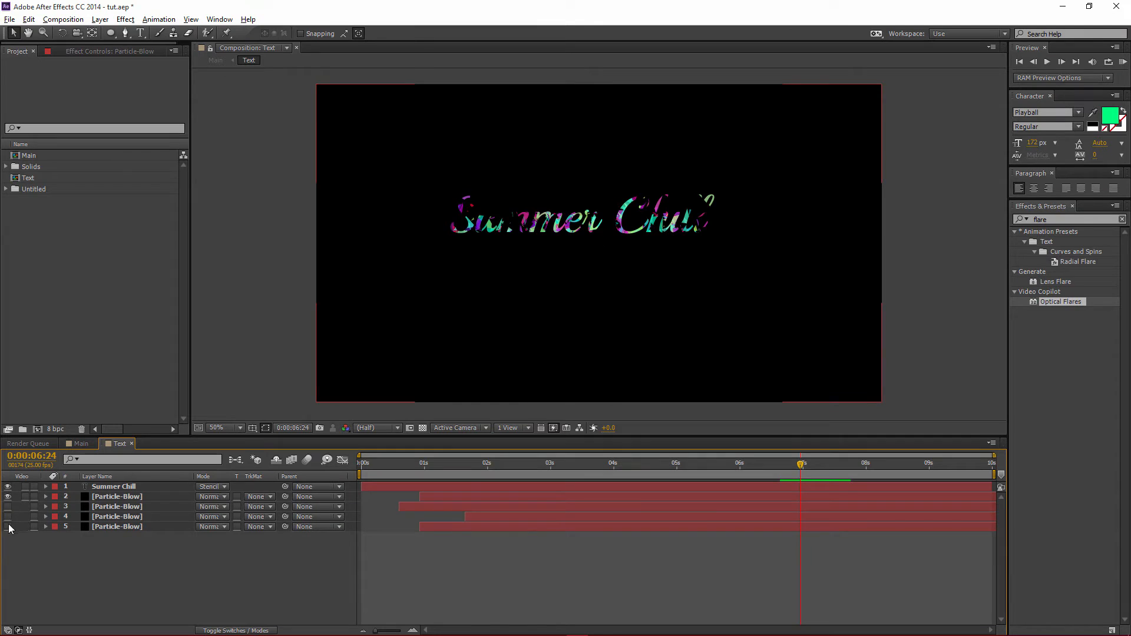
- Delete the second set of Radius X, Y, Z, Velocity and Inherit Velocity keyframes on the top Particle-Blow layer, checking through 0:00:07:20
left_click(115, 498)
key("u")
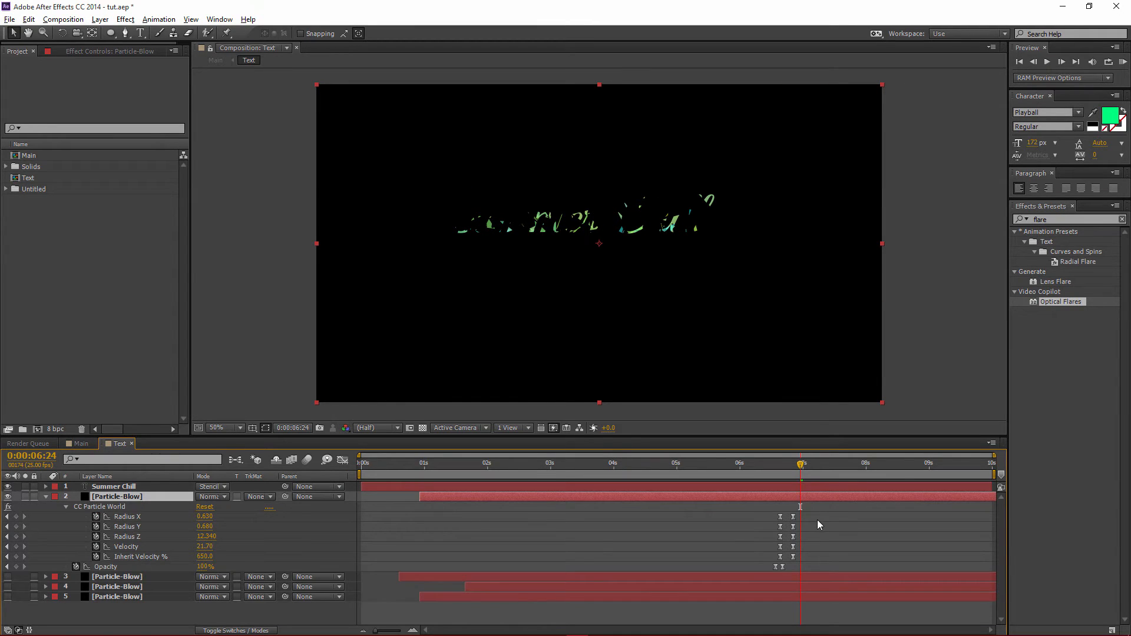
left_click_drag(818, 520, 789, 561)
key("Delete")
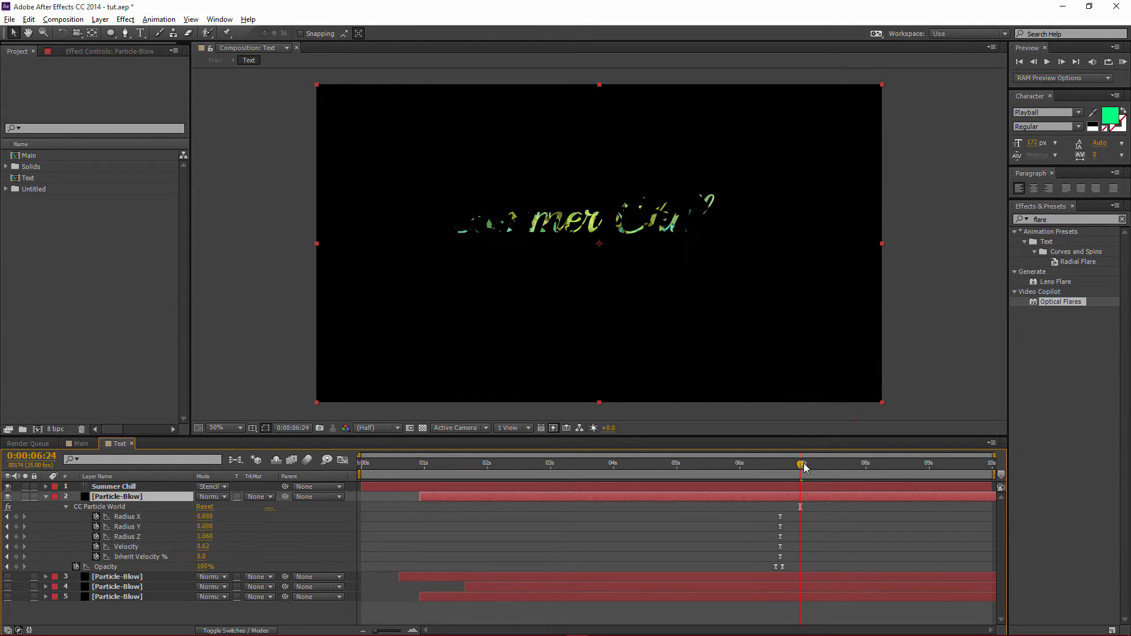
left_click_drag(805, 467, 858, 476)
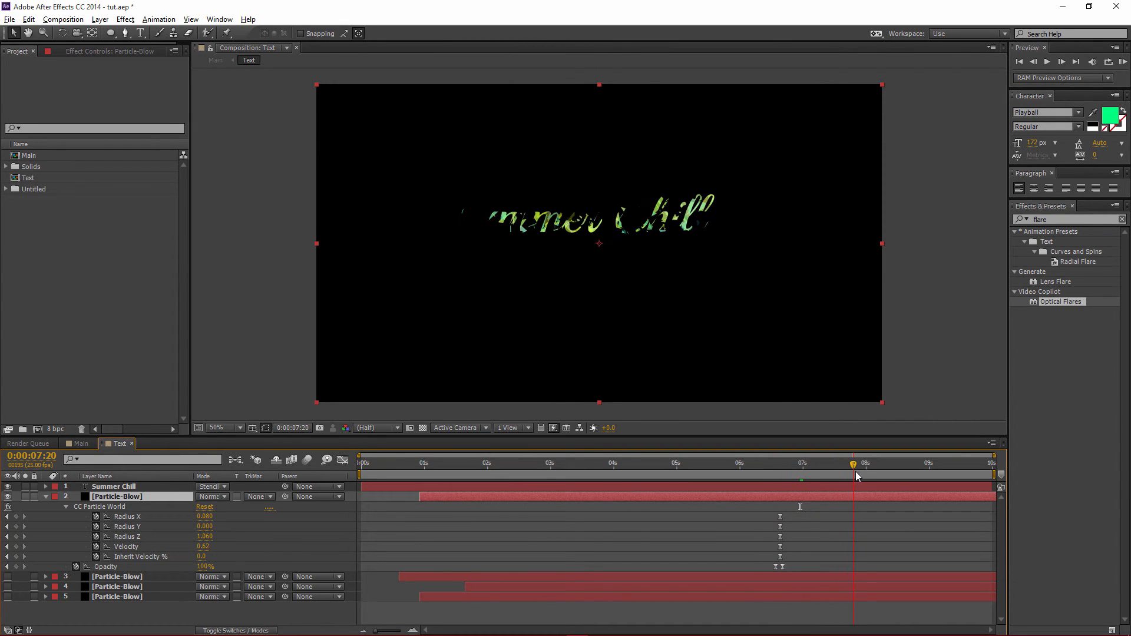
- Delete the second set of Radius X, Y, Z, Velocity and Inherit Velocity keyframes on the second Particle-Blow layer and unhide it
left_click(45, 497)
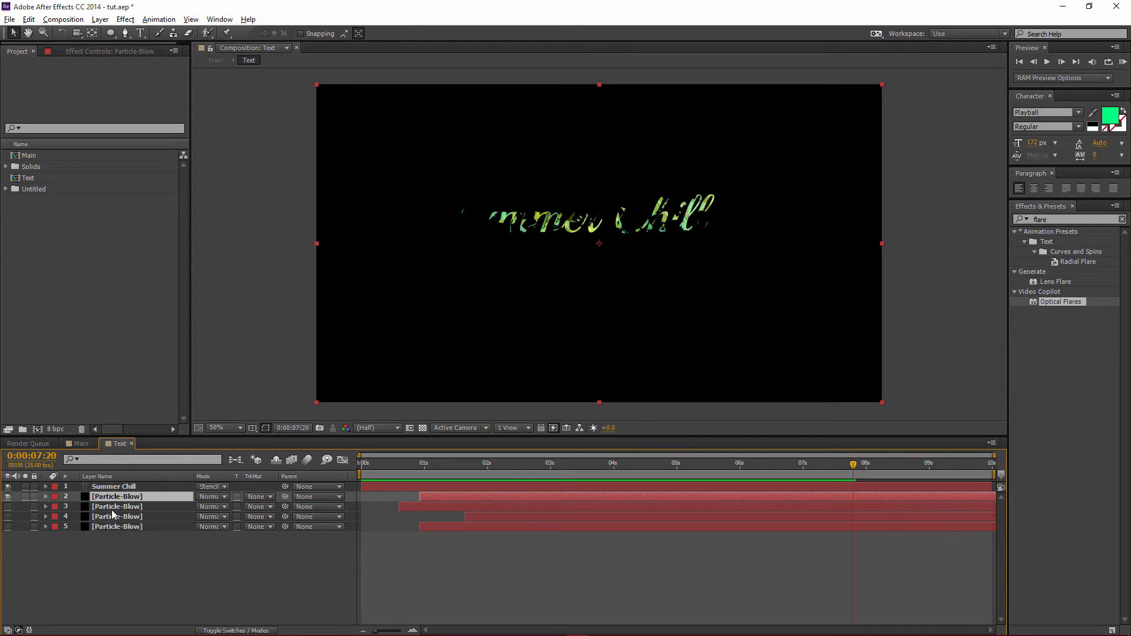
left_click(115, 506)
key("u")
left_click_drag(812, 522, 788, 602)
key("Delete")
left_click(8, 507)
- Unhide the third Particle-Blow layer and delete its second set of Radius, Velocity and Inherit Velocity keyframes
left_click(143, 588)
left_click(8, 587)
key("u")
scroll(805, 566, "down", 2)
key("Delete")
- Unhide the lowest Particle-Blow layer and delete its second set of Radius, Velocity and Inherit Velocity keyframes
left_click(139, 618)
left_click(7, 600)
key("u")
scroll(805, 571, "down", 2)
left_click_drag(808, 565, 794, 614)
key("Delete")
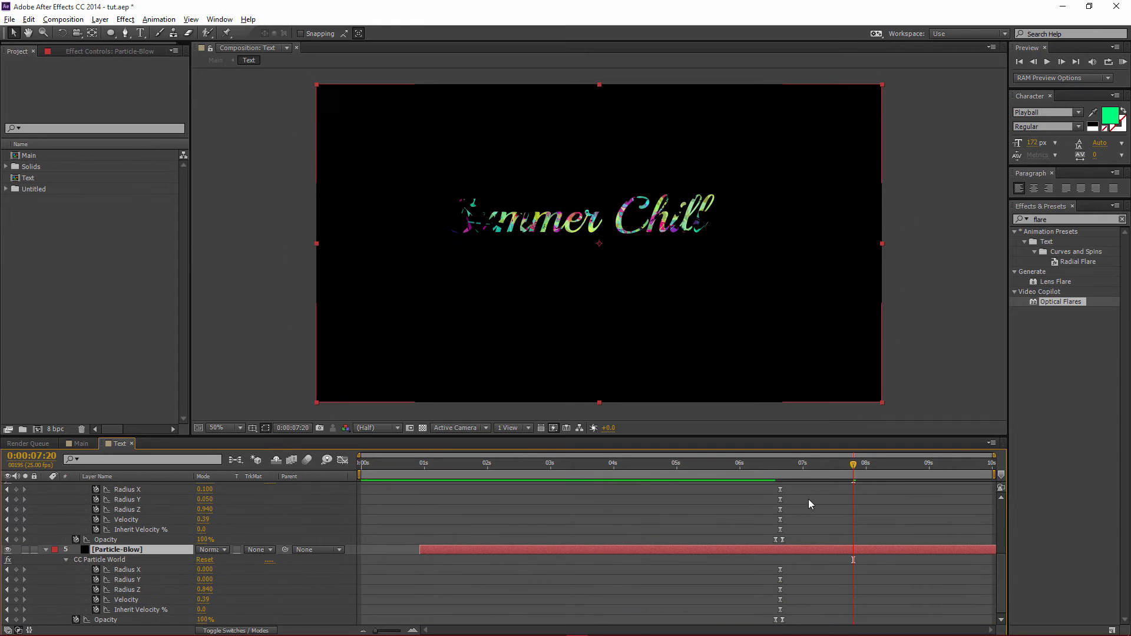
- Set the work area to start at 0:00:06:07 and preview the particle-filled text
left_click_drag(811, 466, 758, 473)
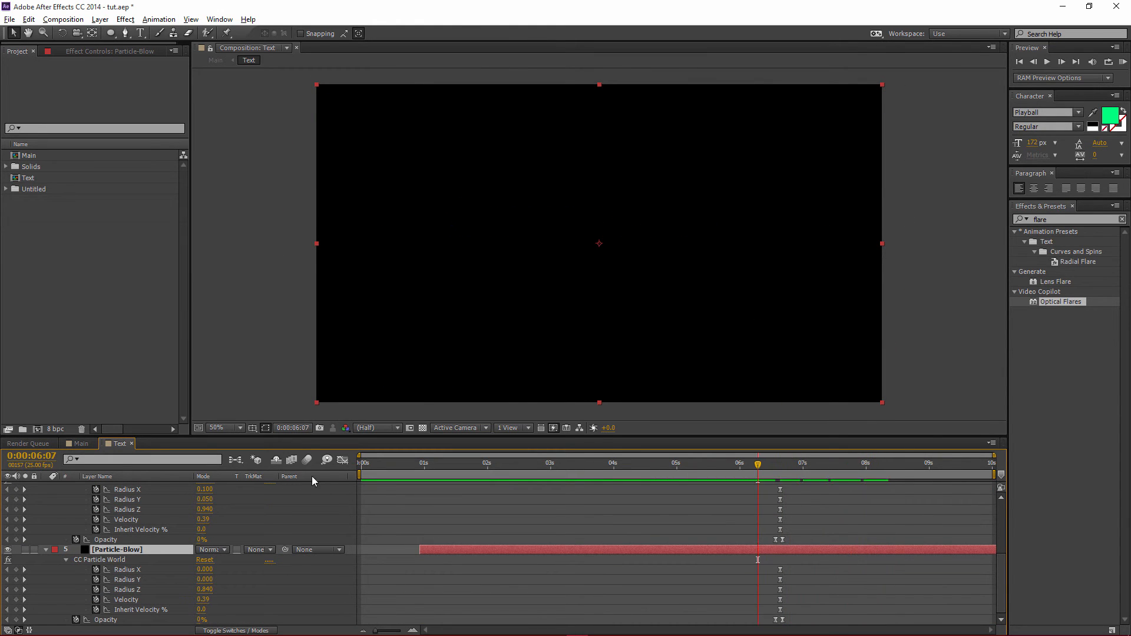
left_click_drag(361, 475, 758, 476)
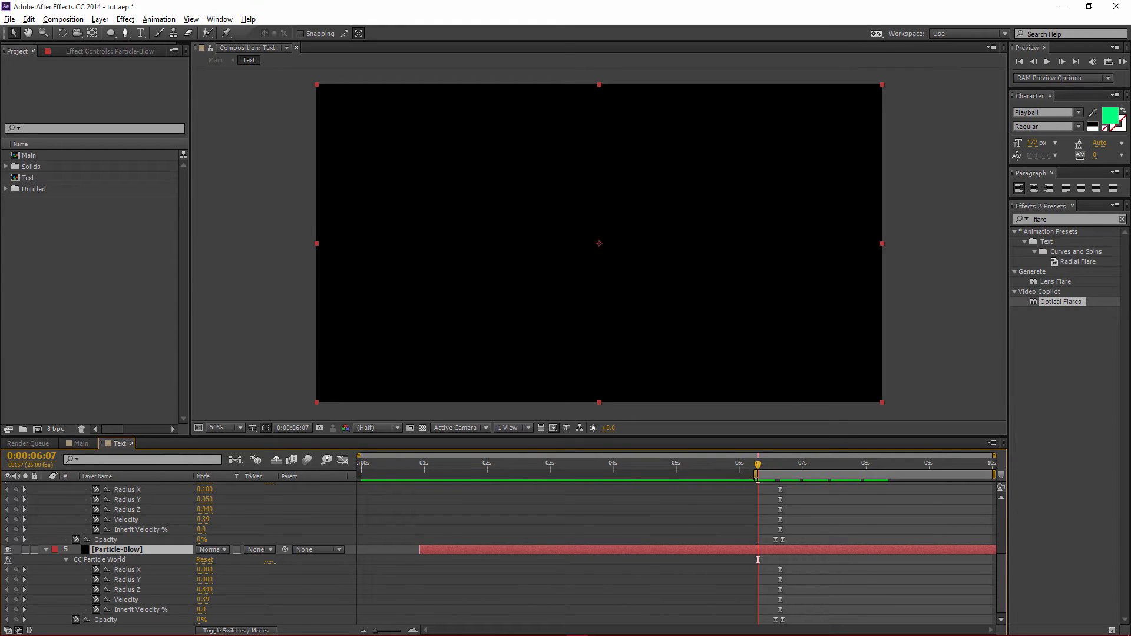
key("KP_0")
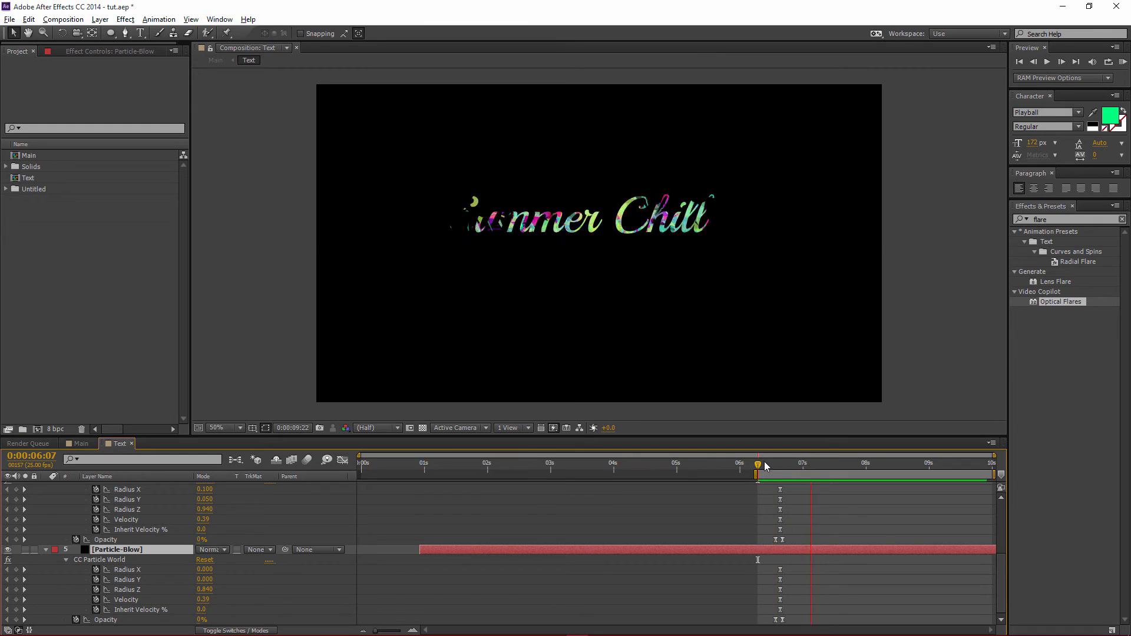
- Go to the keyframes at 0:00:06:16, collapse the Particle-Blow layers, and hide the lower three of them
left_click_drag(767, 466, 782, 470)
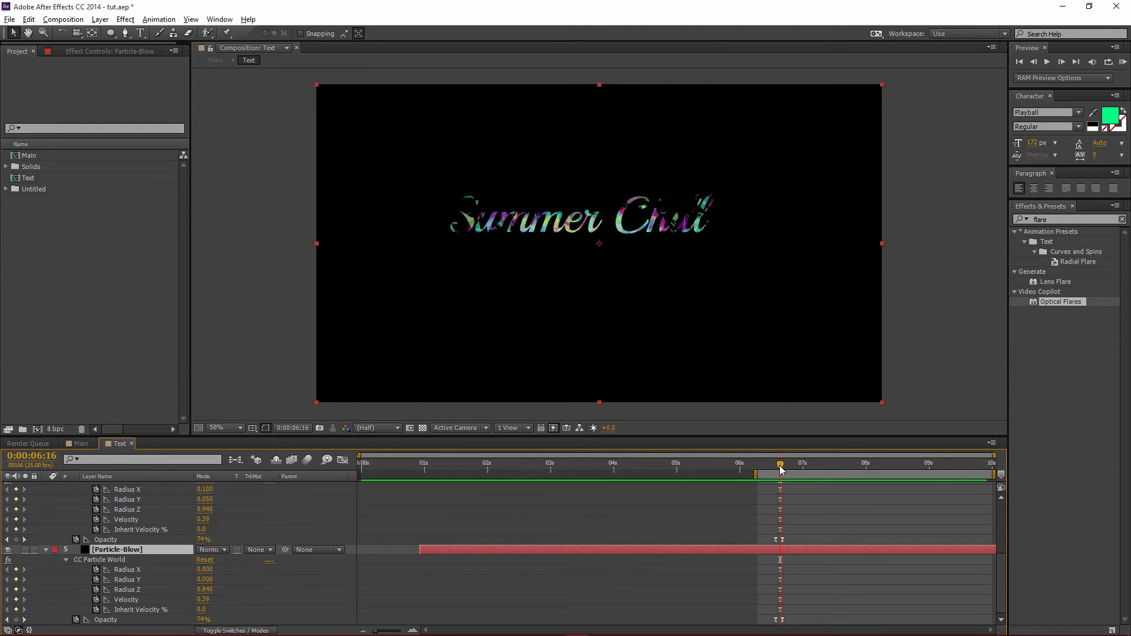
scroll(216, 525, "up", 3)
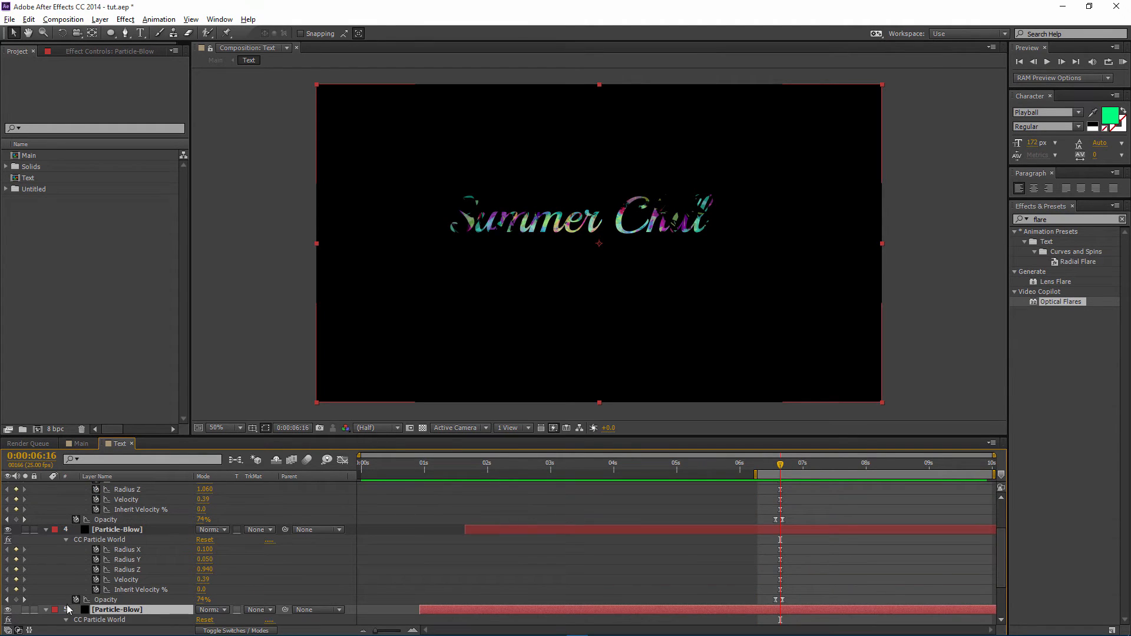
left_click(46, 610)
left_click(46, 539)
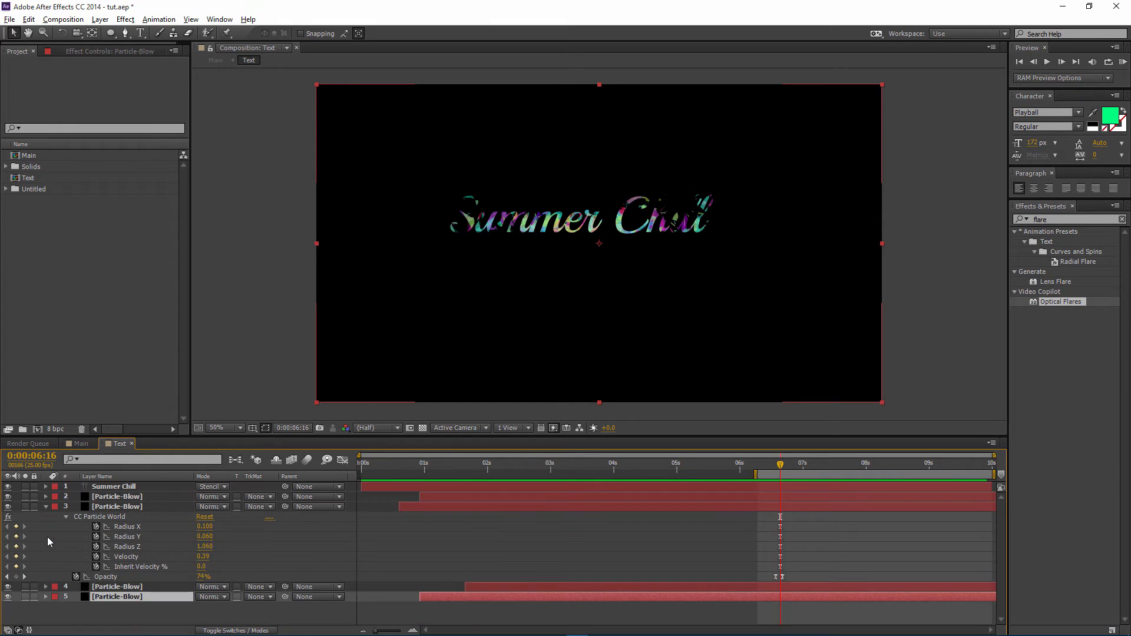
left_click(45, 508)
left_click(114, 499)
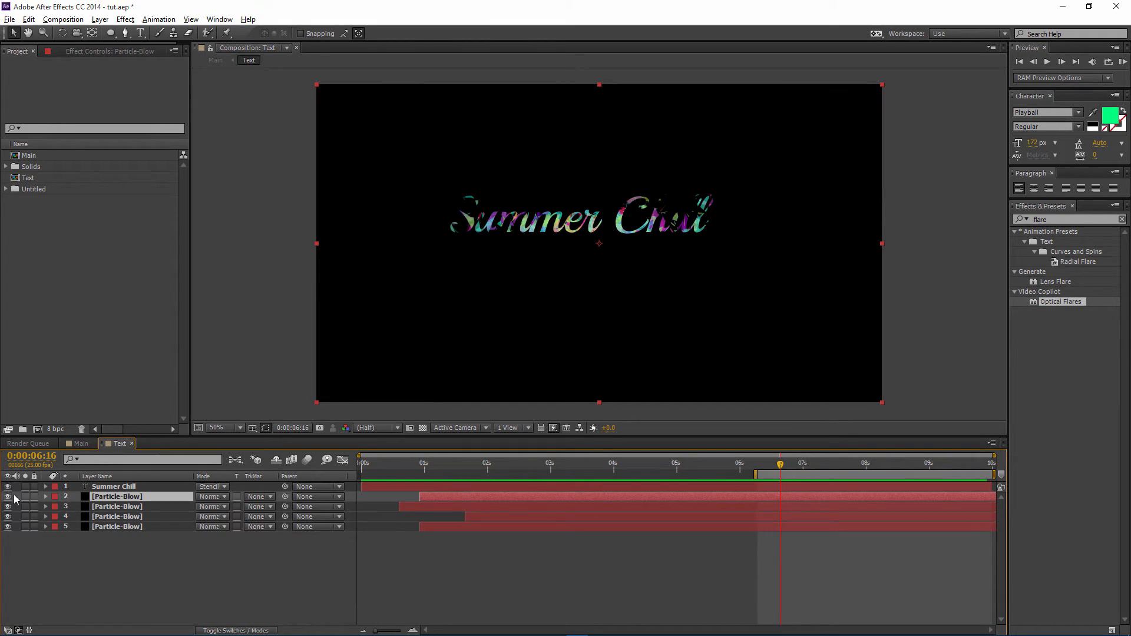
left_click_drag(8, 507, 7, 527)
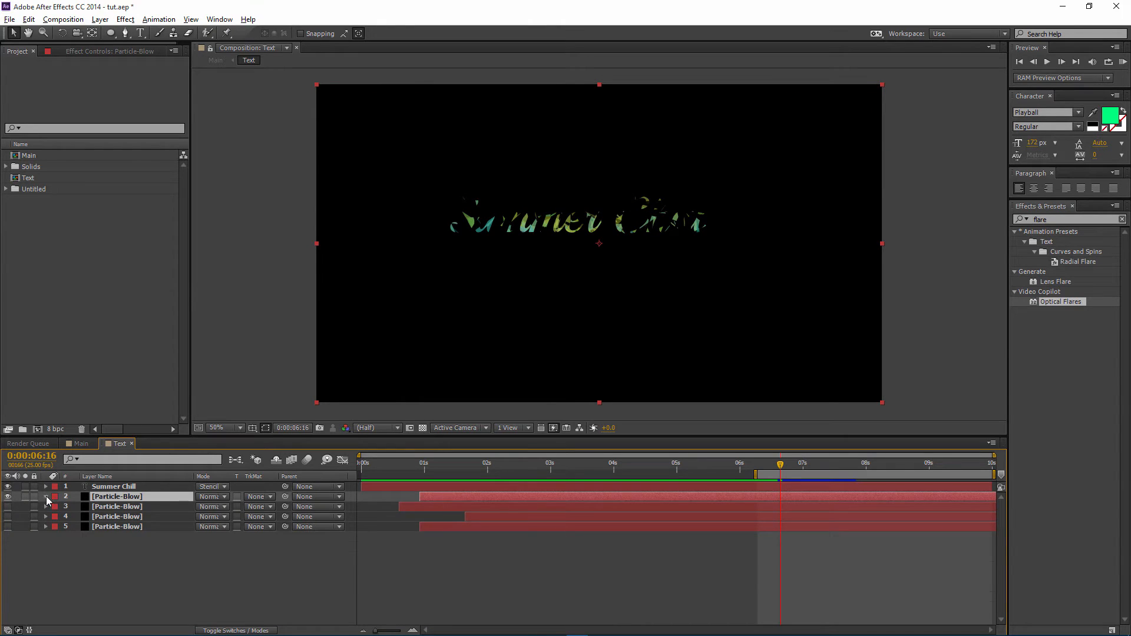
- Lower the top Particle-Blow layer's CC Particle World Velocity keyframe at 0:00:06:16 to 0.21
left_click(47, 498)
key("u")
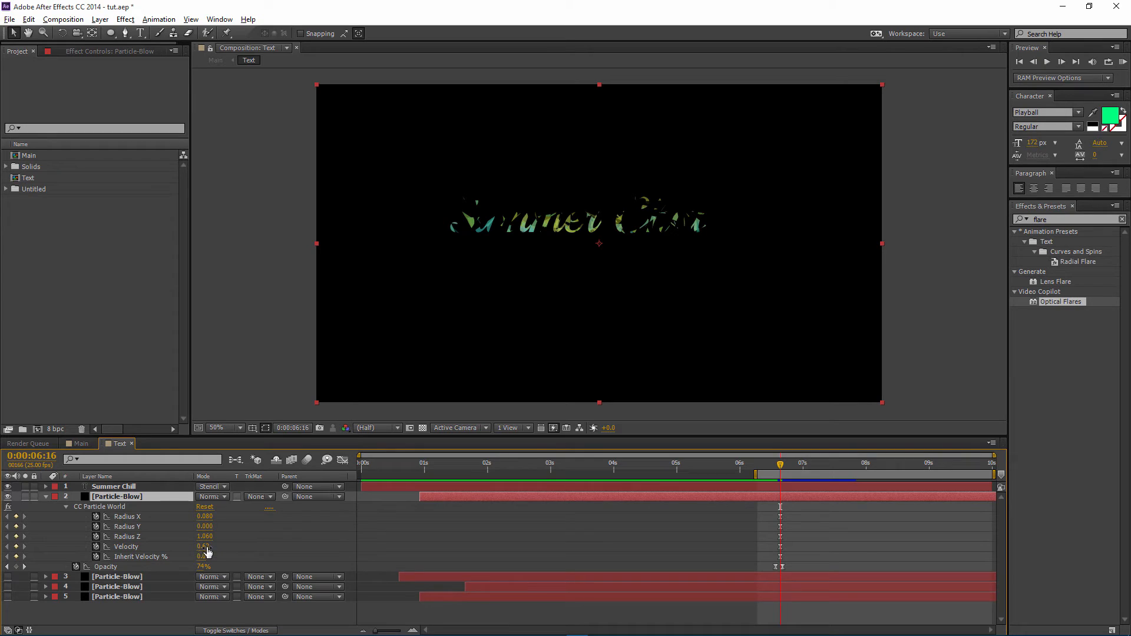
left_click(223, 549)
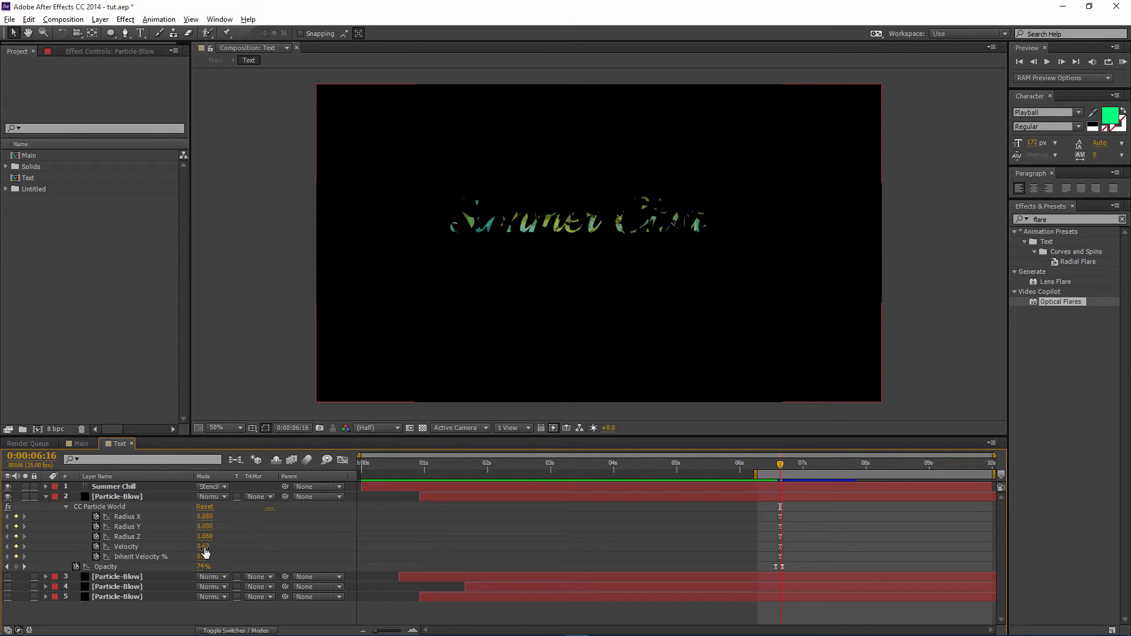
left_click_drag(207, 549, 186, 552)
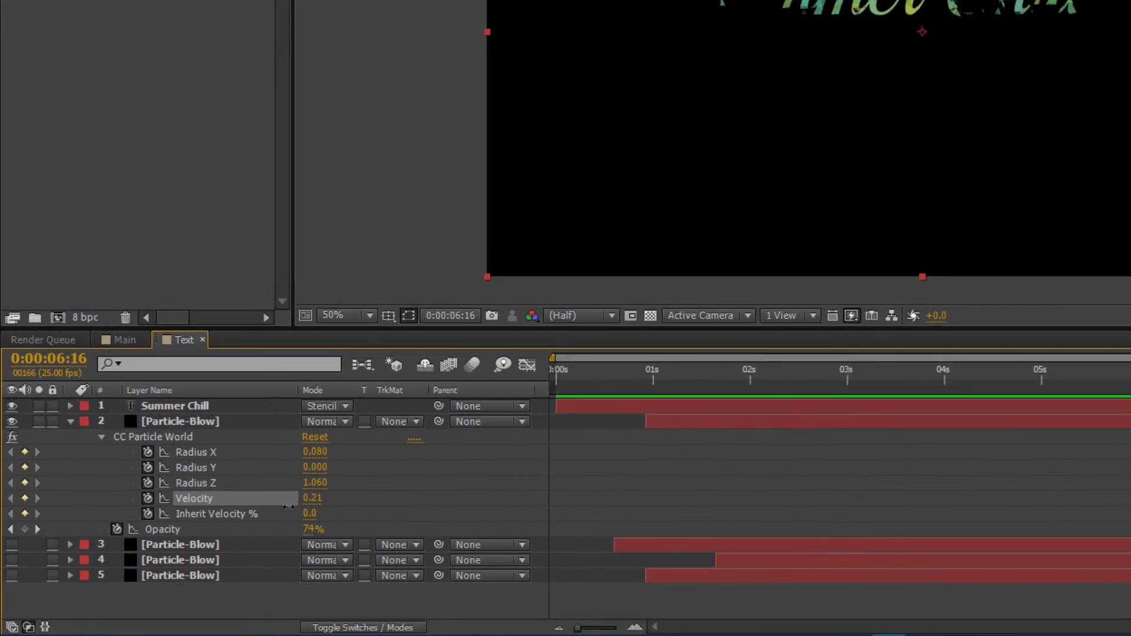
- Lower the Velocity keyframes of the lower three Particle-Blow layers at 0:00:06:16 to -0.06, 0.02 and 0.10 in layer order
left_click(208, 538)
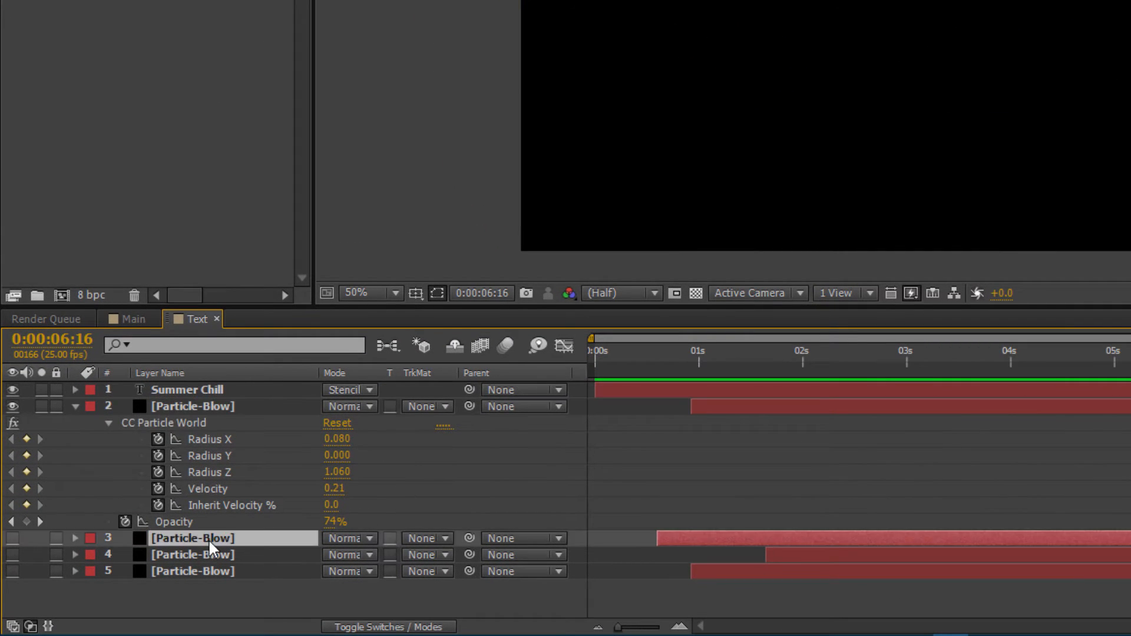
key("u")
key("ctrl+Down")
key("u")
key("ctrl+Down")
key("u")
scroll(345, 597, "down", 1)
left_click(208, 576)
left_click(207, 444, "ctrl")
left_click_drag(333, 575, 321, 578)
scroll(323, 530, "up", 6)
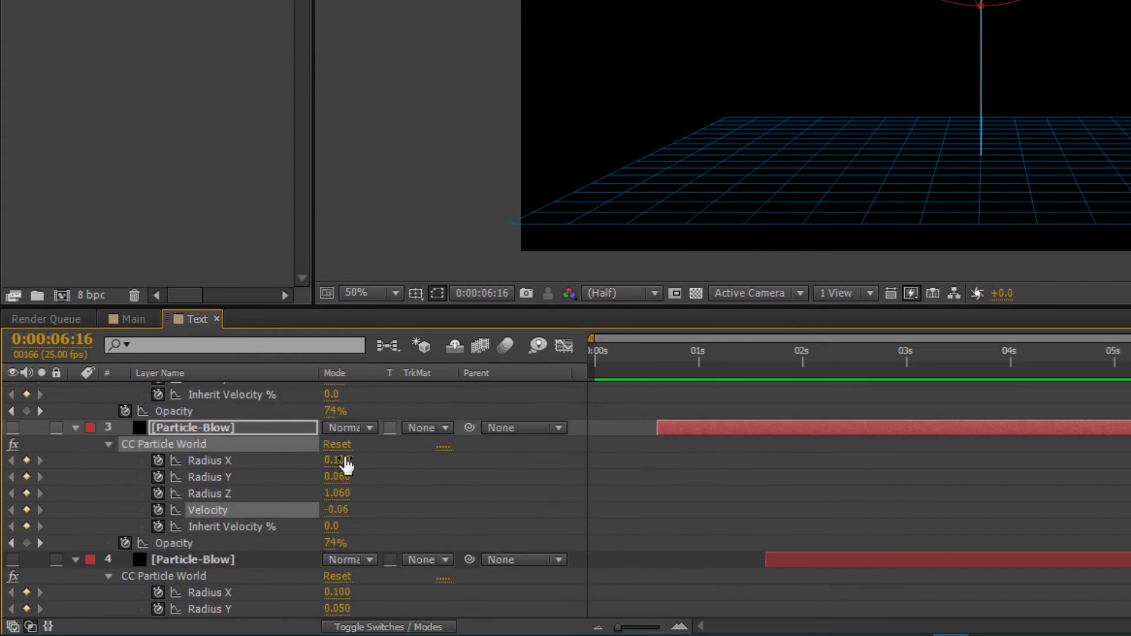
left_click(323, 481)
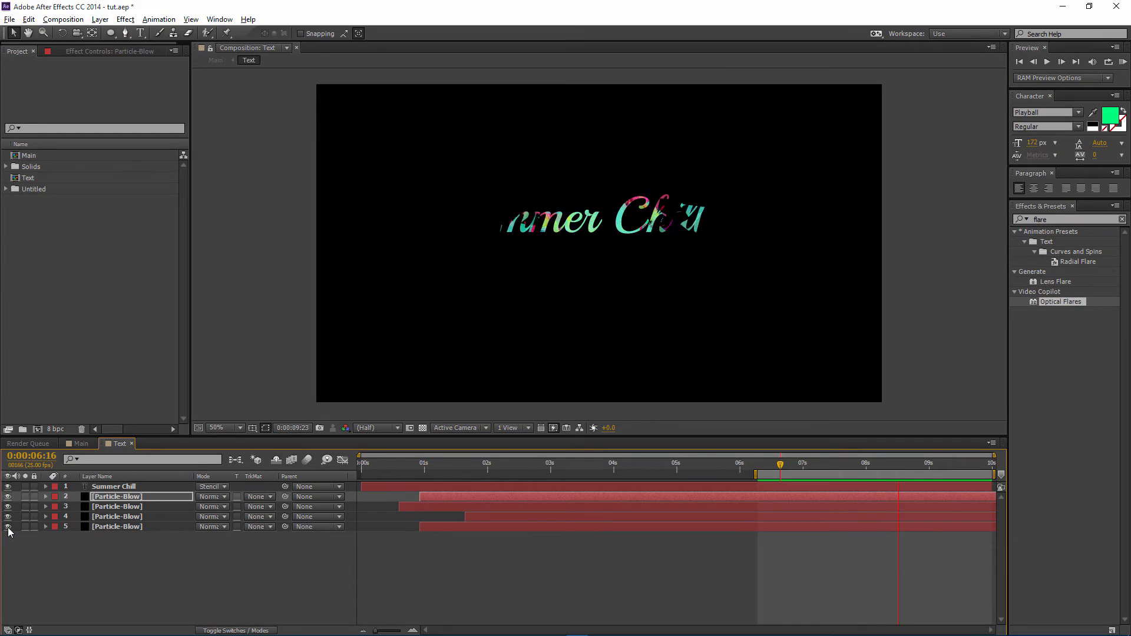
- Set the lowest Particle-Blow layer's Radius X to 0.570, Radius Y to 0.040 and Radius Z to 0.510 at 0:00:06:16
key("space")
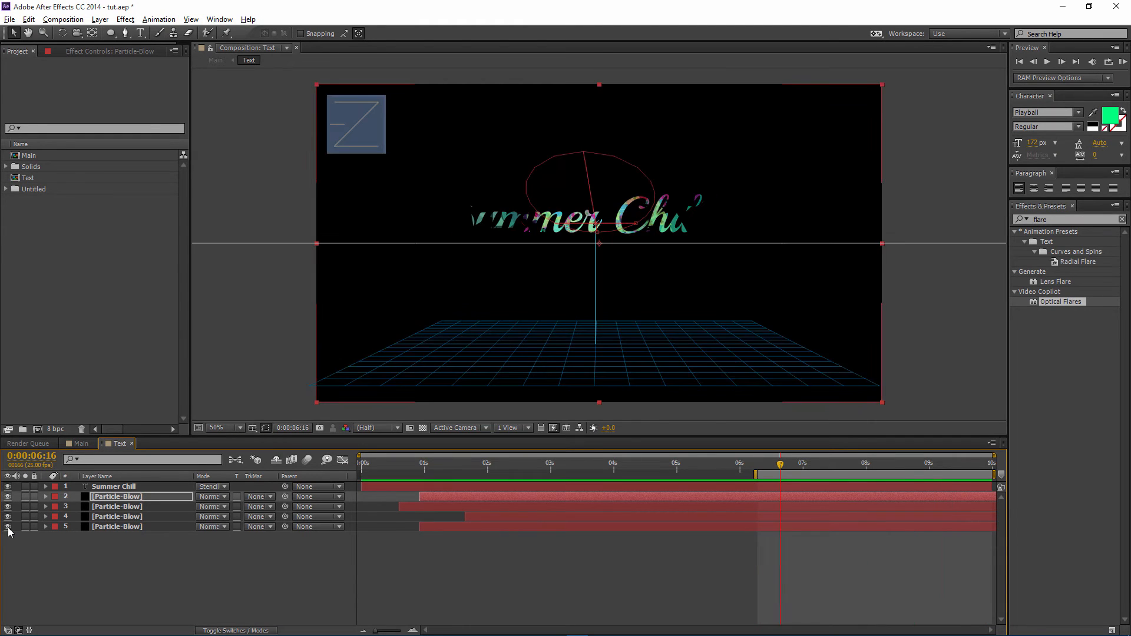
left_click(120, 509)
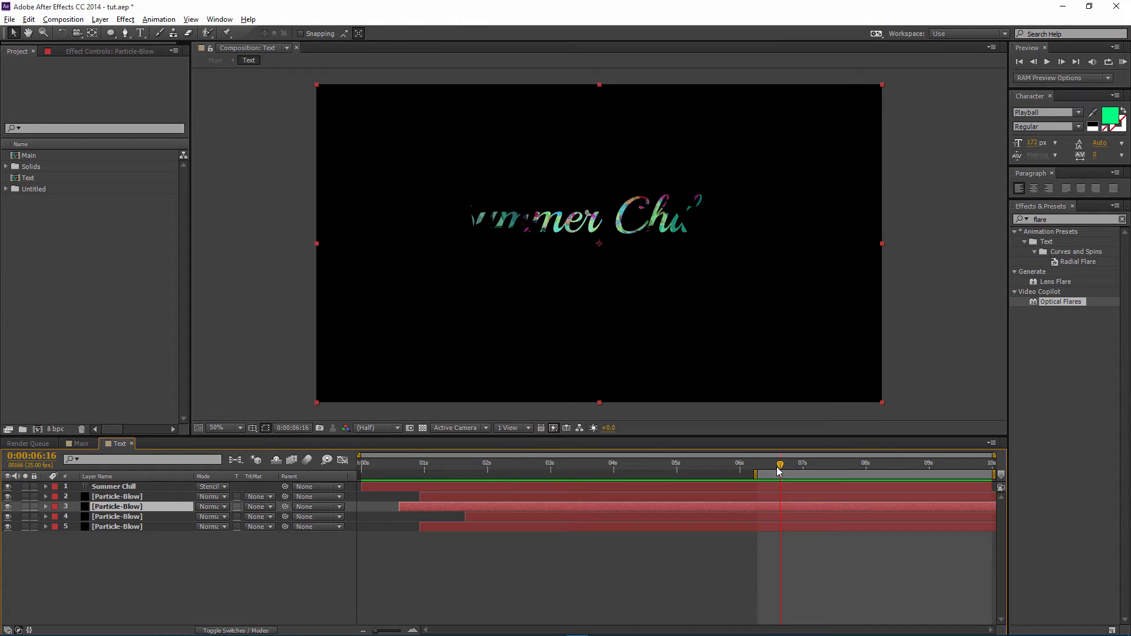
mouse_move(781, 465)
left_mouse_down()
mouse_move(803, 467)
mouse_move(782, 473)
left_mouse_up()
left_click(117, 528)
key("u")
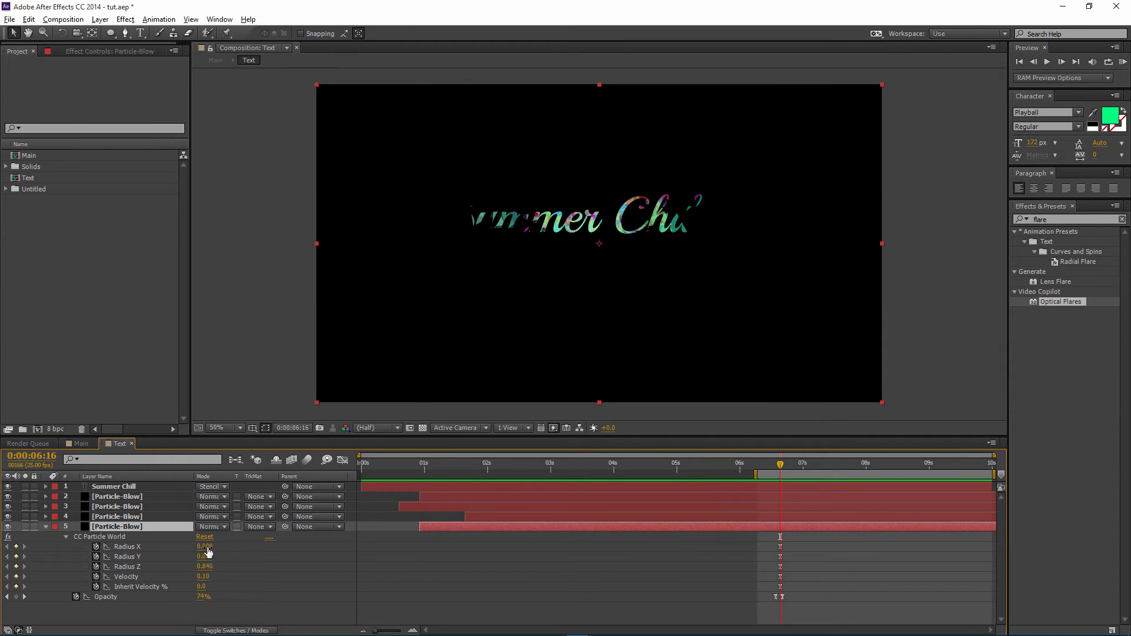
left_click_drag(205, 547, 186, 565)
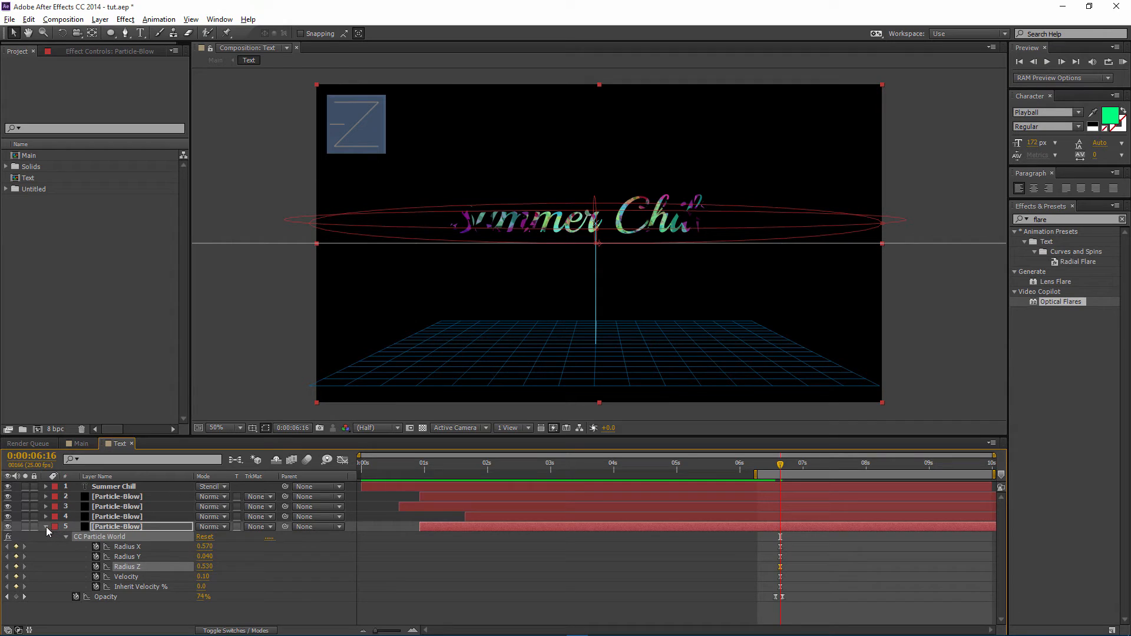
left_click(46, 530)
- Raise Radius Z on the third Particle-Blow layer to 1.590 and preview how the particles fill the text
left_click(100, 520)
key("u")
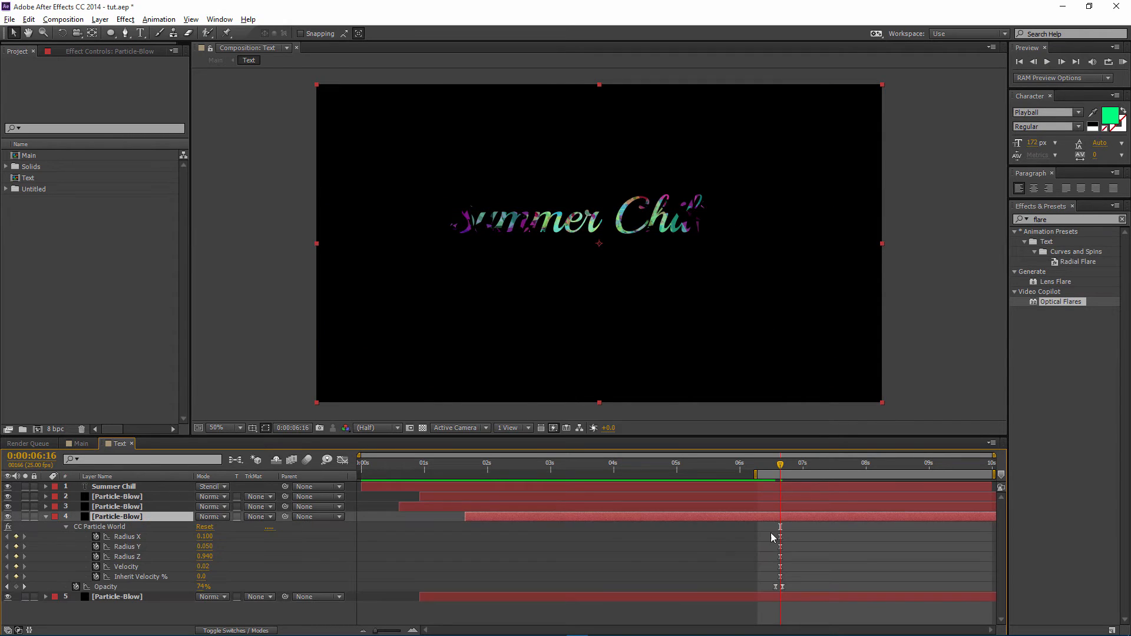
left_click_drag(208, 558, 245, 557)
key("KP_0")
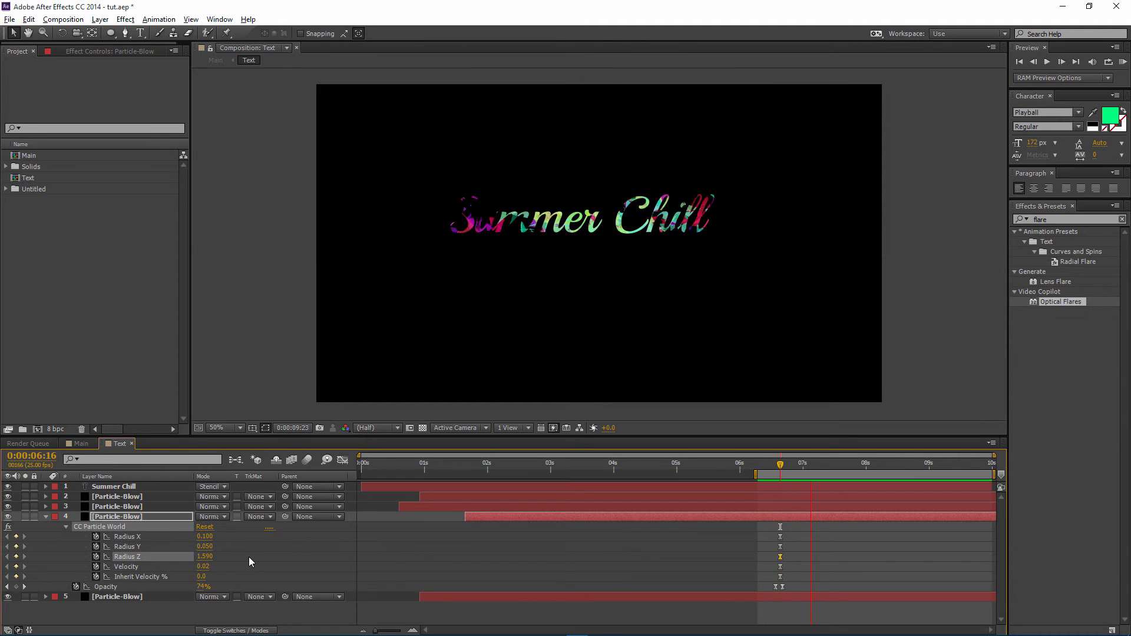
key("space")
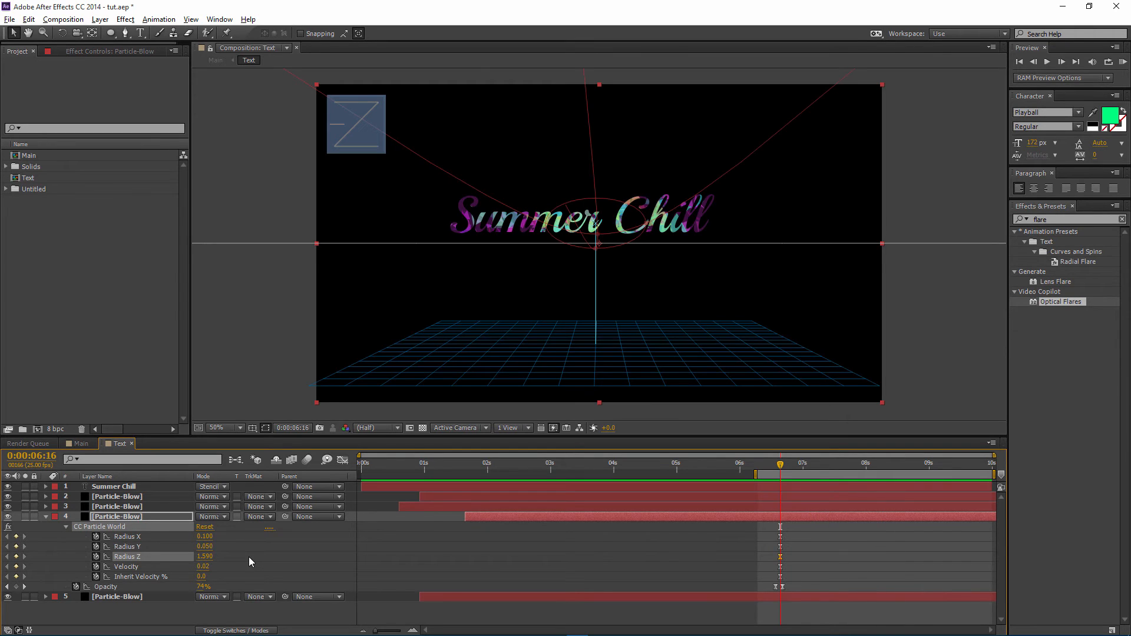
key("u")
left_click(122, 535)
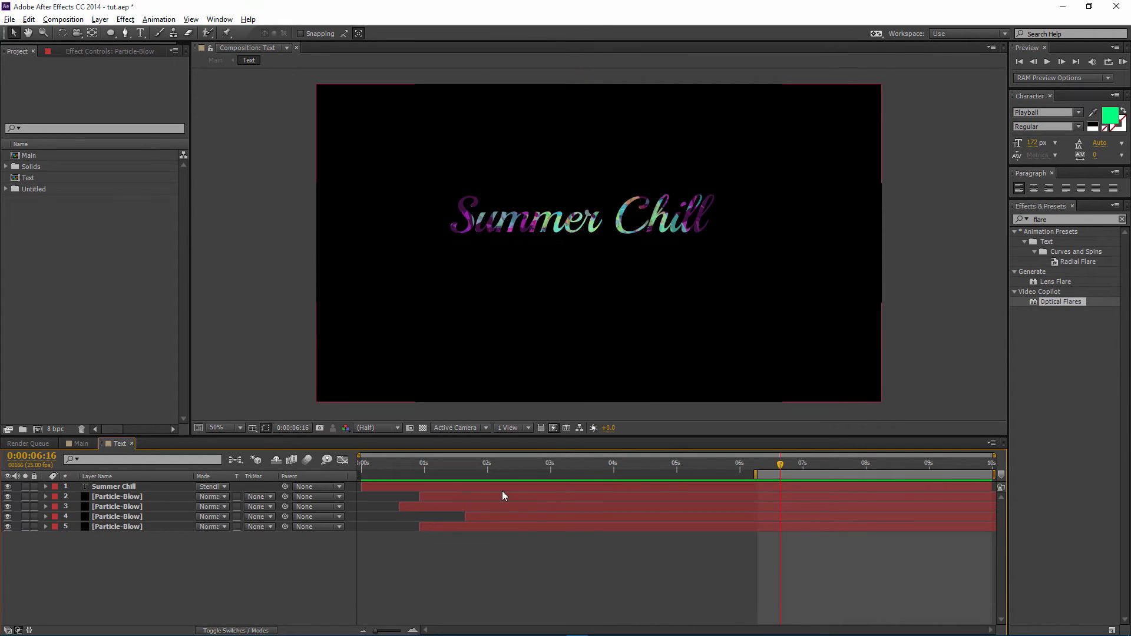
- Copy the Summer Chill text layer into the Main composition and set its blending mode to Normal
left_click(139, 486)
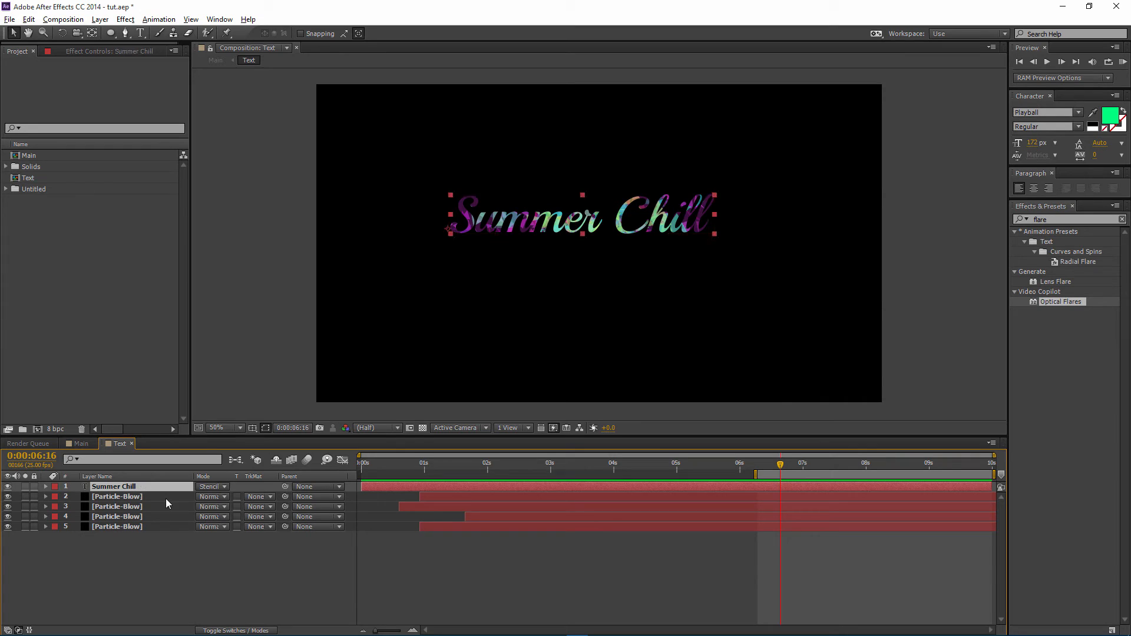
left_click(77, 444)
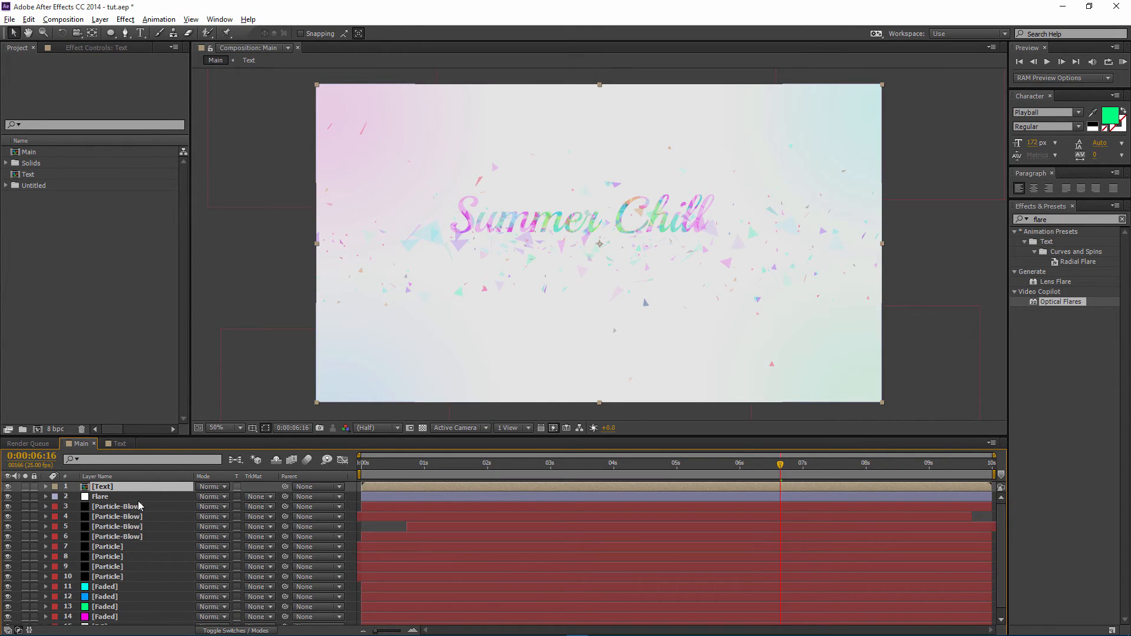
key("ctrl+v")
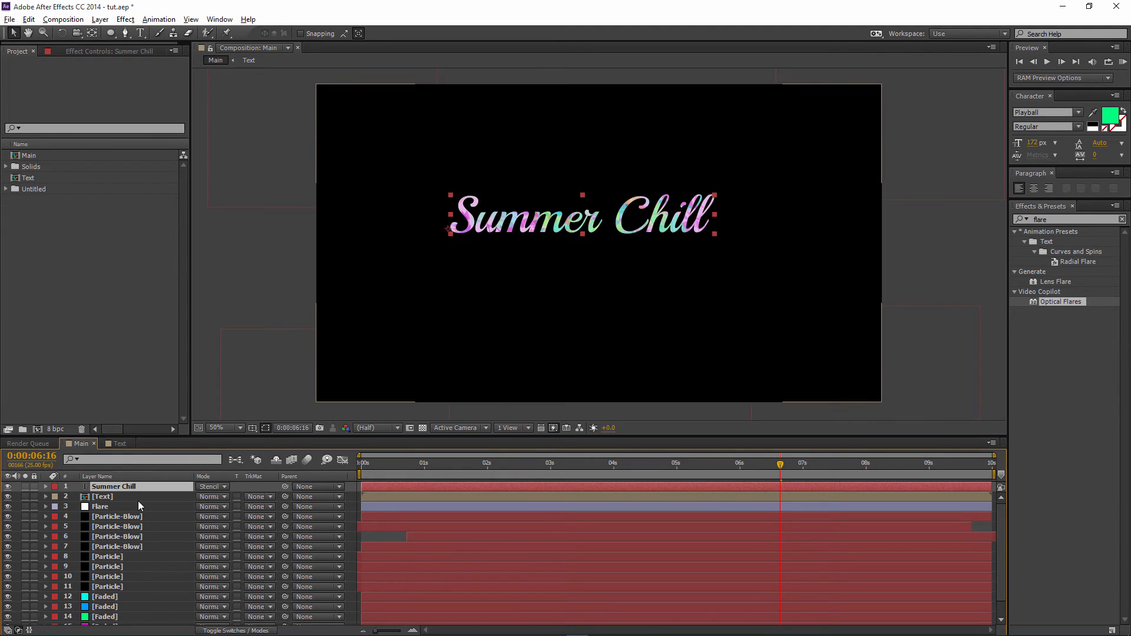
left_click(222, 488)
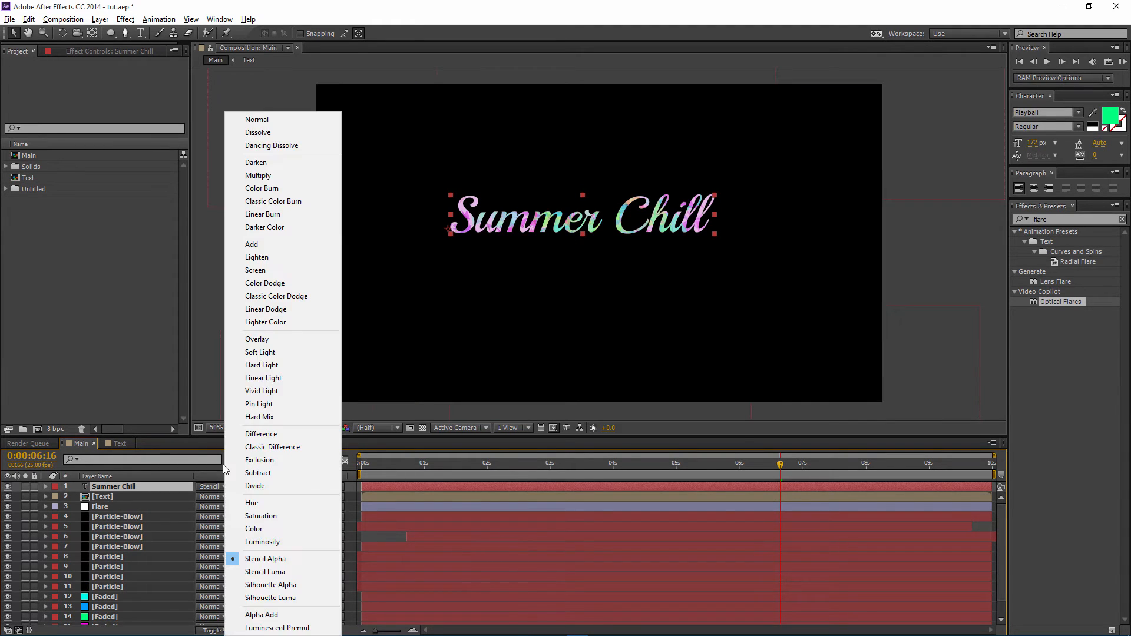
left_click(257, 120)
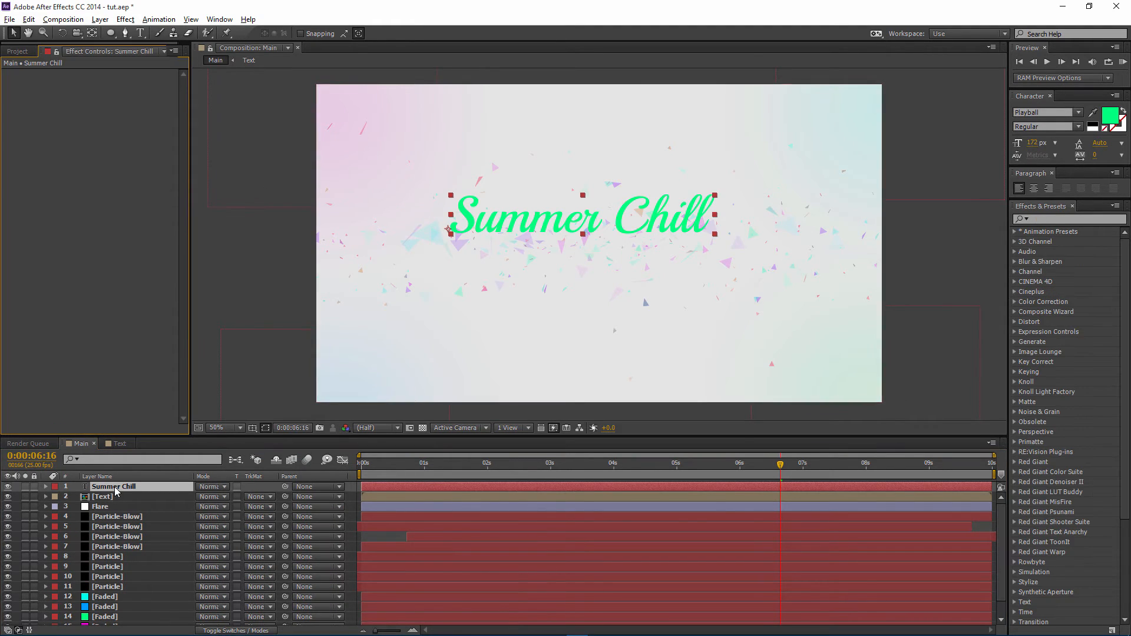
- Add a Drop Shadow layer style to the Summer Chill layer in the Main composition
right_click(118, 492)
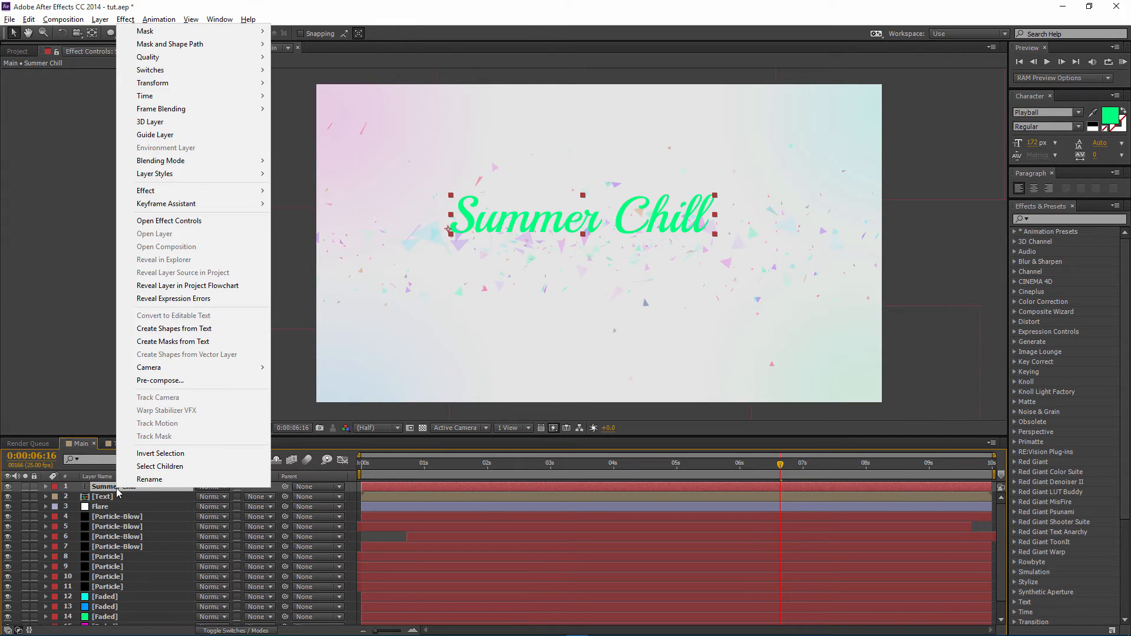
mouse_move(221, 180)
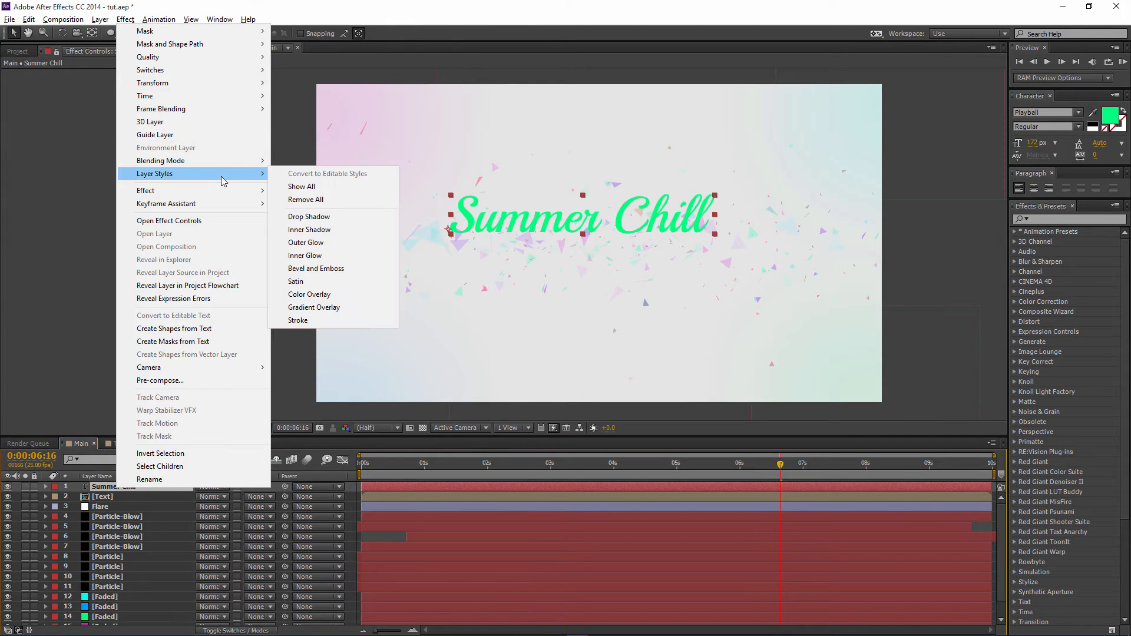
left_click(305, 203)
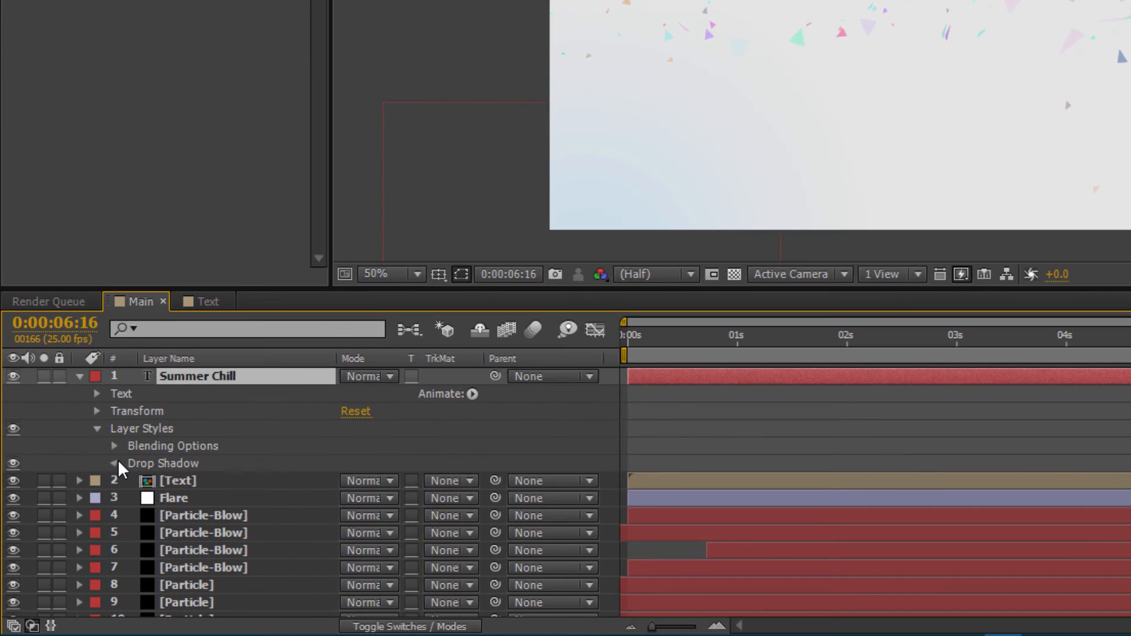
- Set the Summer Chill drop shadow's Opacity to 38% and Distance to 4
left_click(116, 464)
left_click(354, 433)
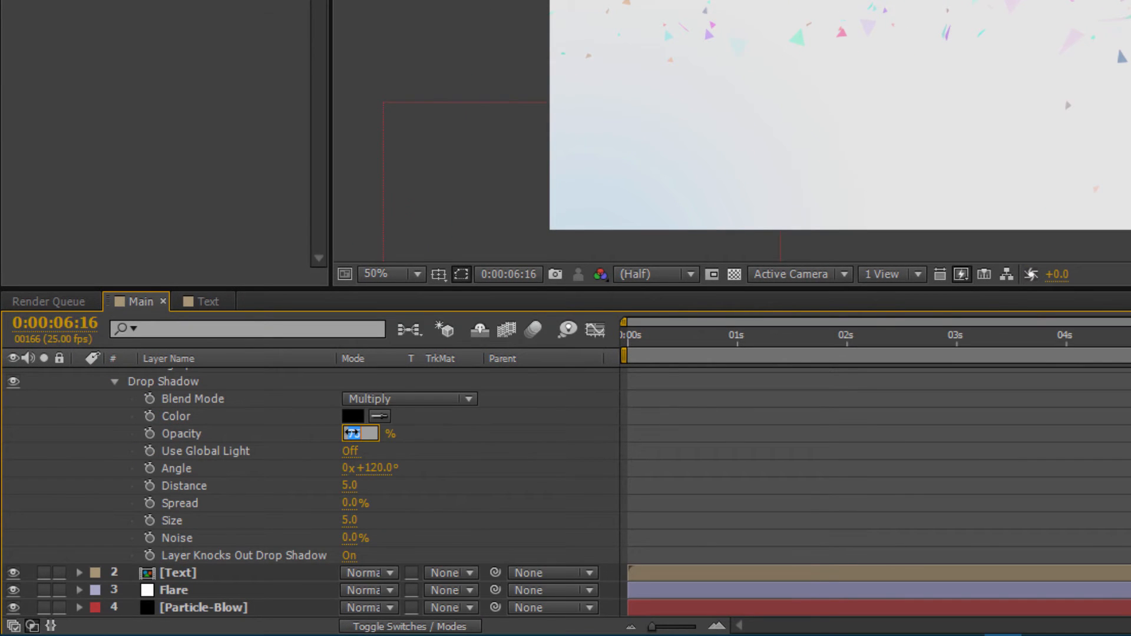
key("Return")
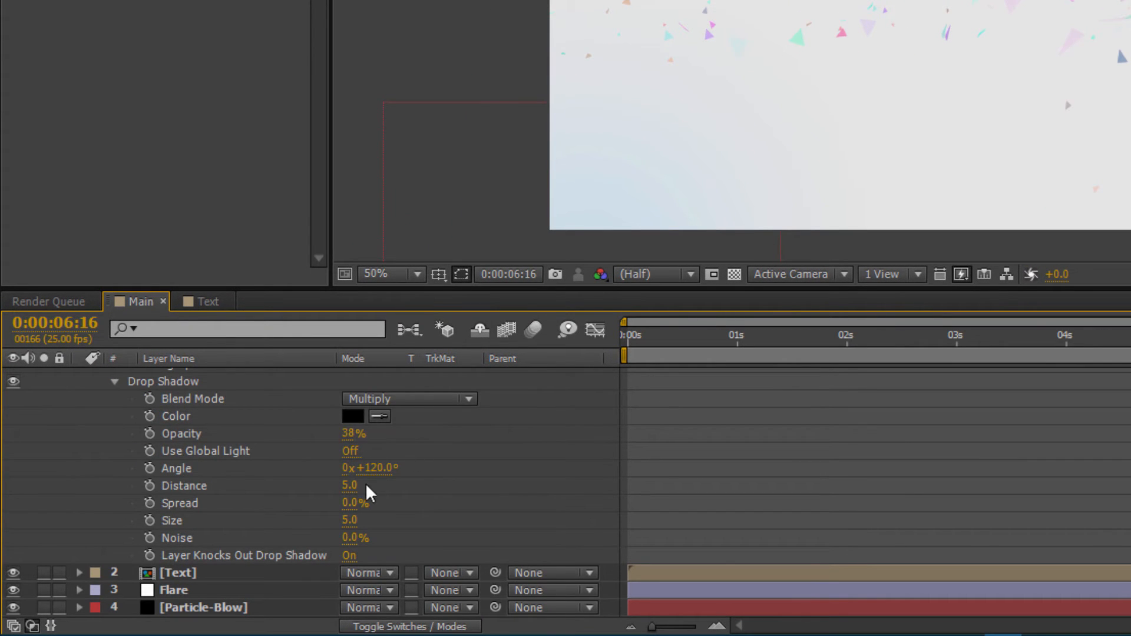
left_click(350, 486)
type("4")
key("Return")
scroll(79, 395, "up", 4)
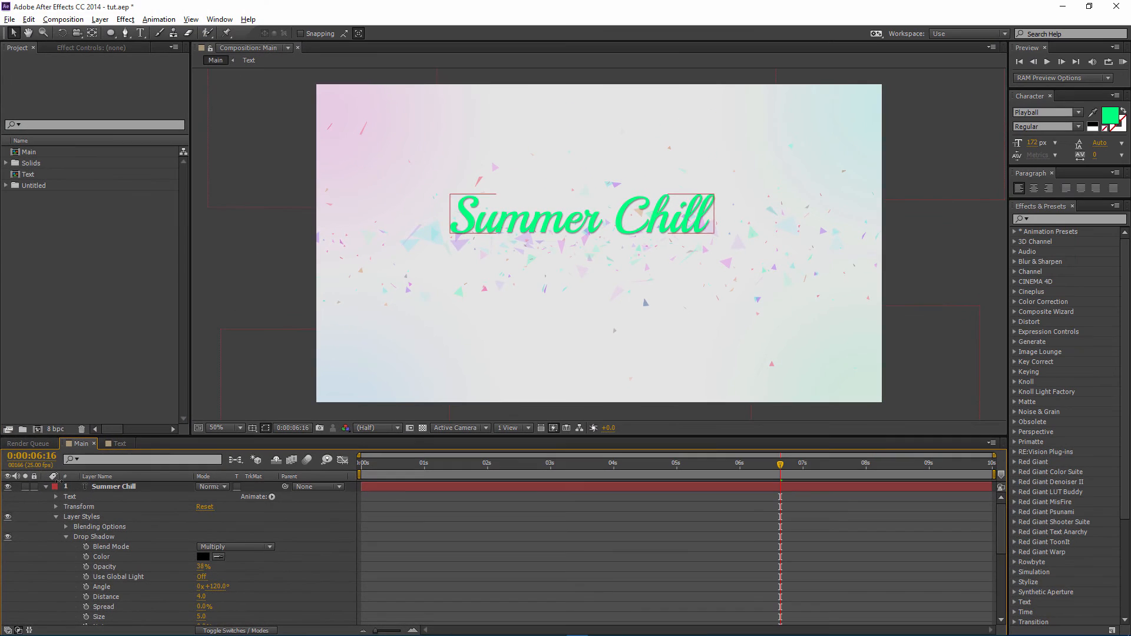
- Collapse the Summer Chill layer and move it directly below the Text layer in the Main composition
left_click(46, 488)
left_click_drag(122, 487, 123, 503)
left_click(206, 360)
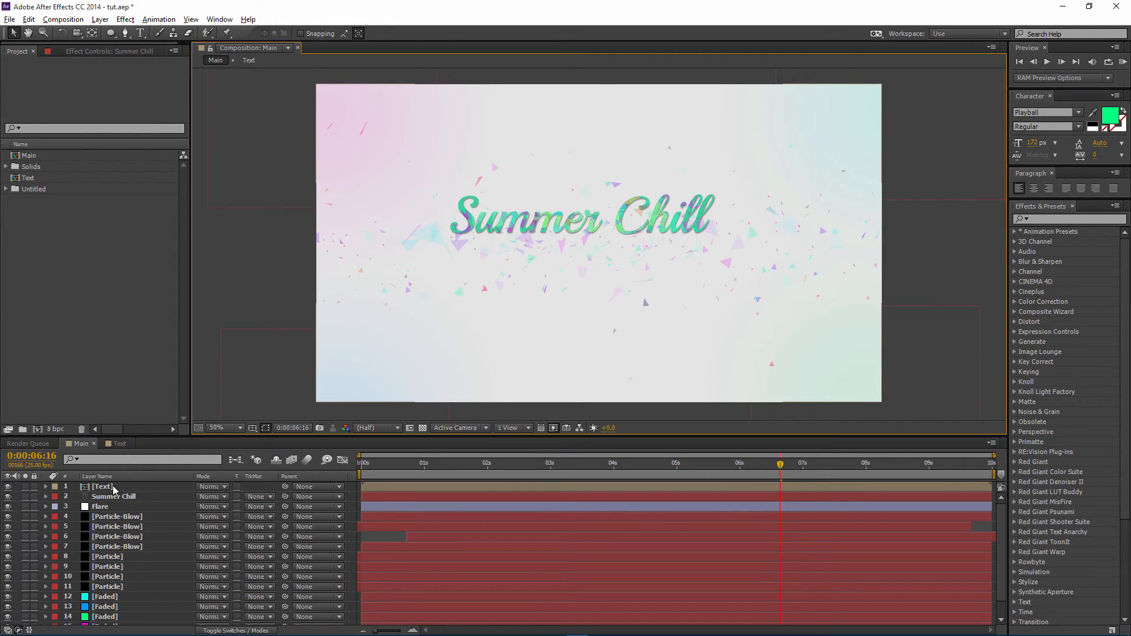
- Change the fill colour of all the text in the Main composition's Summer Chill layer to a bright red-orange
left_click(115, 497)
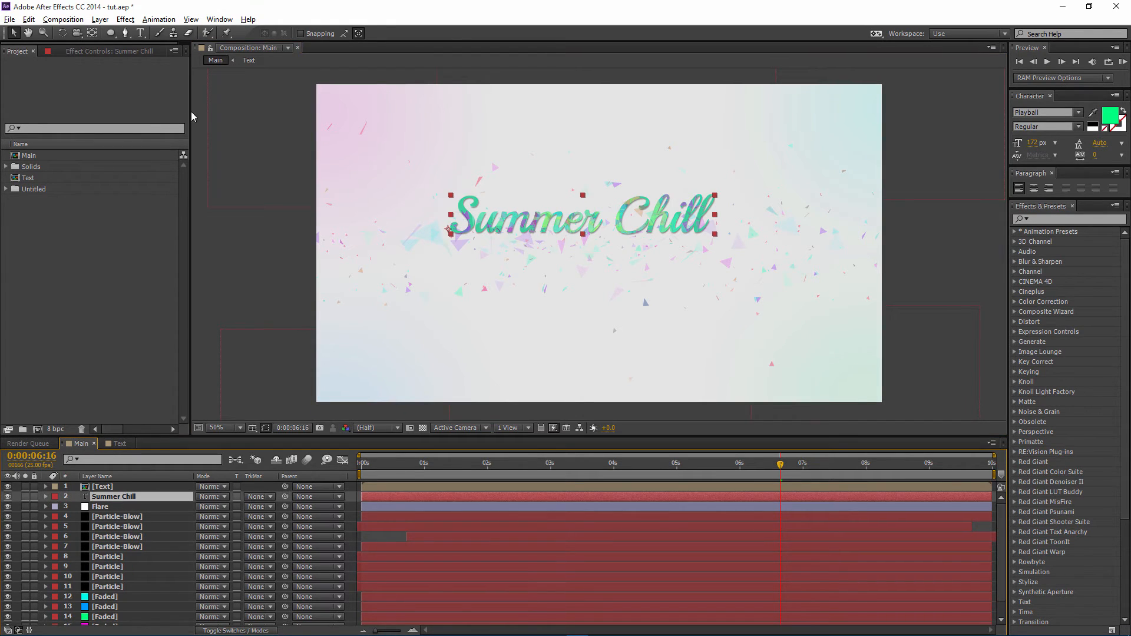
left_click(141, 33)
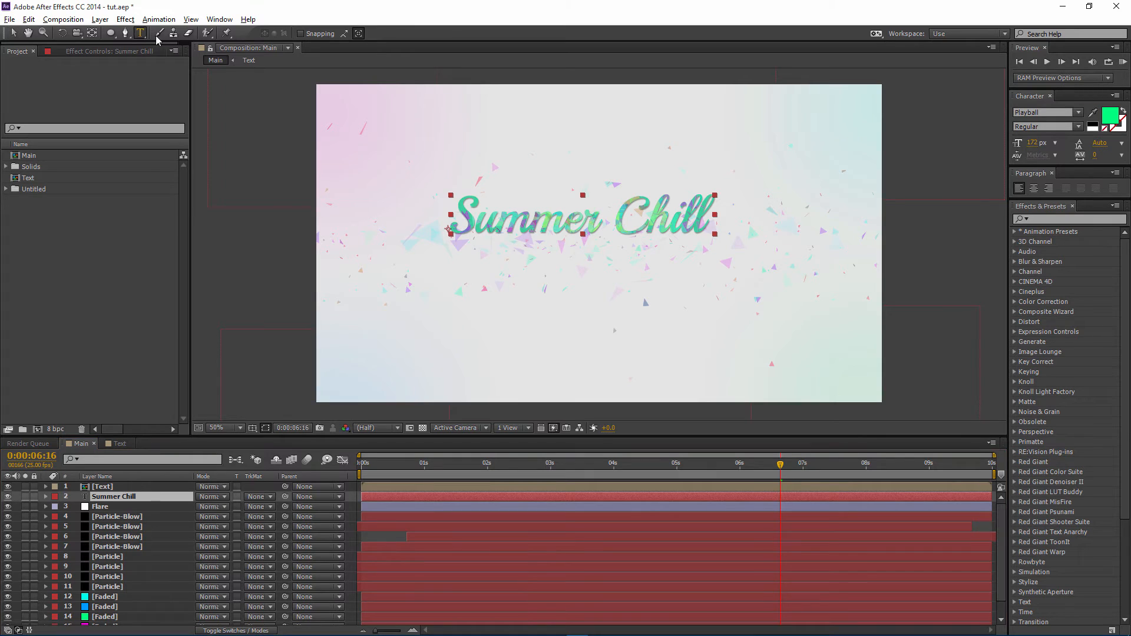
left_click(528, 236)
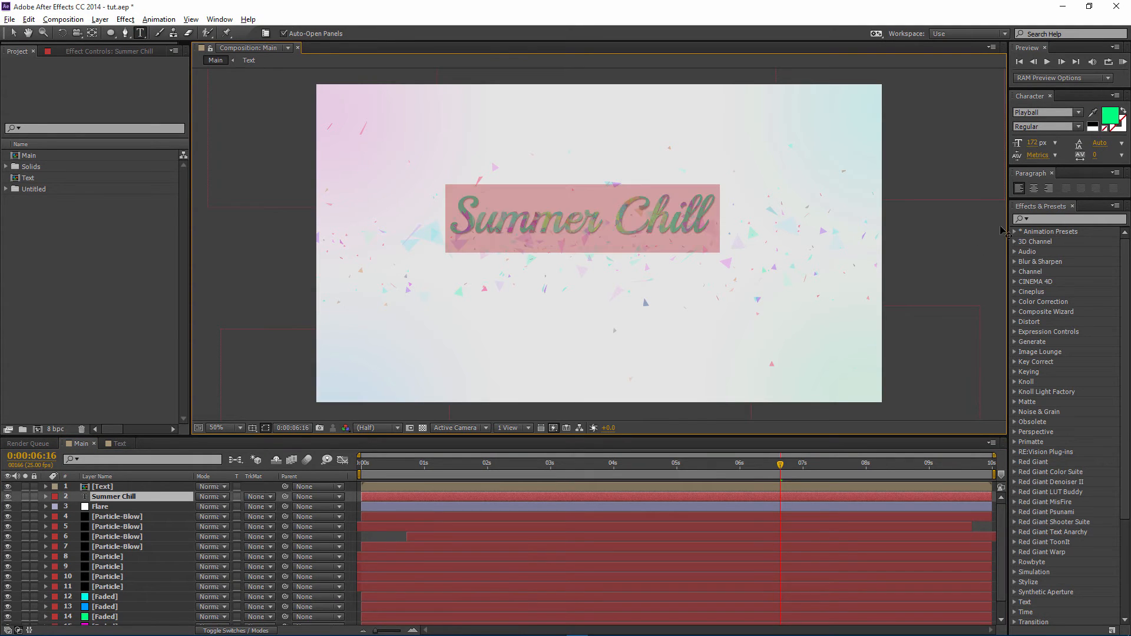
key("ctrl+a")
left_click(1111, 121)
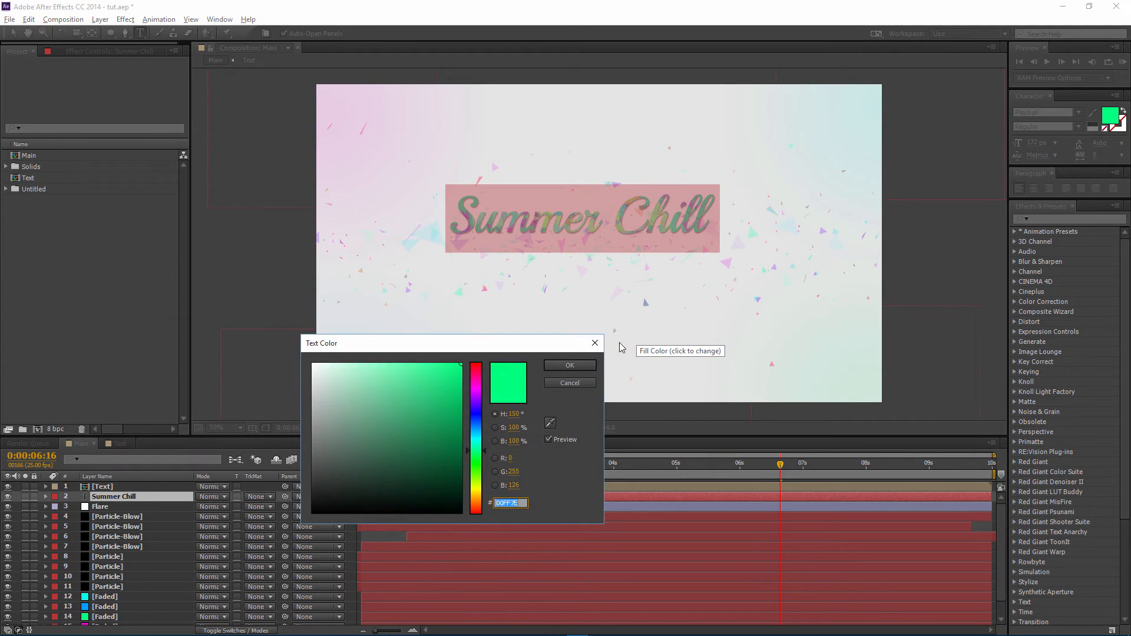
left_click(478, 393)
left_click_drag(479, 394, 479, 488)
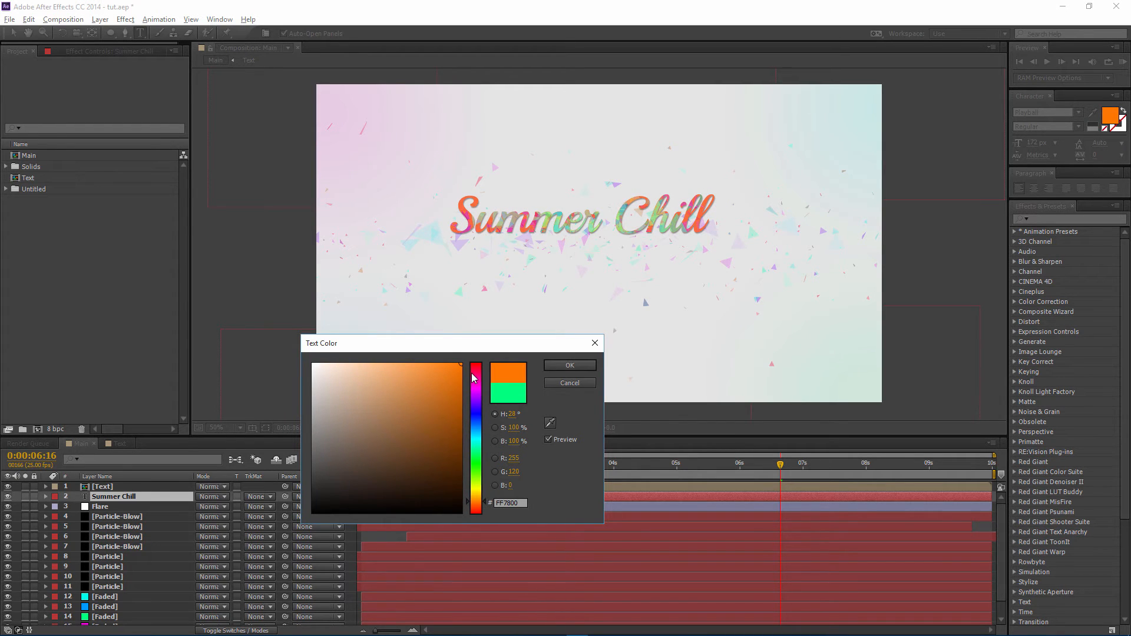
left_click_drag(473, 379, 473, 366)
left_click(570, 365)
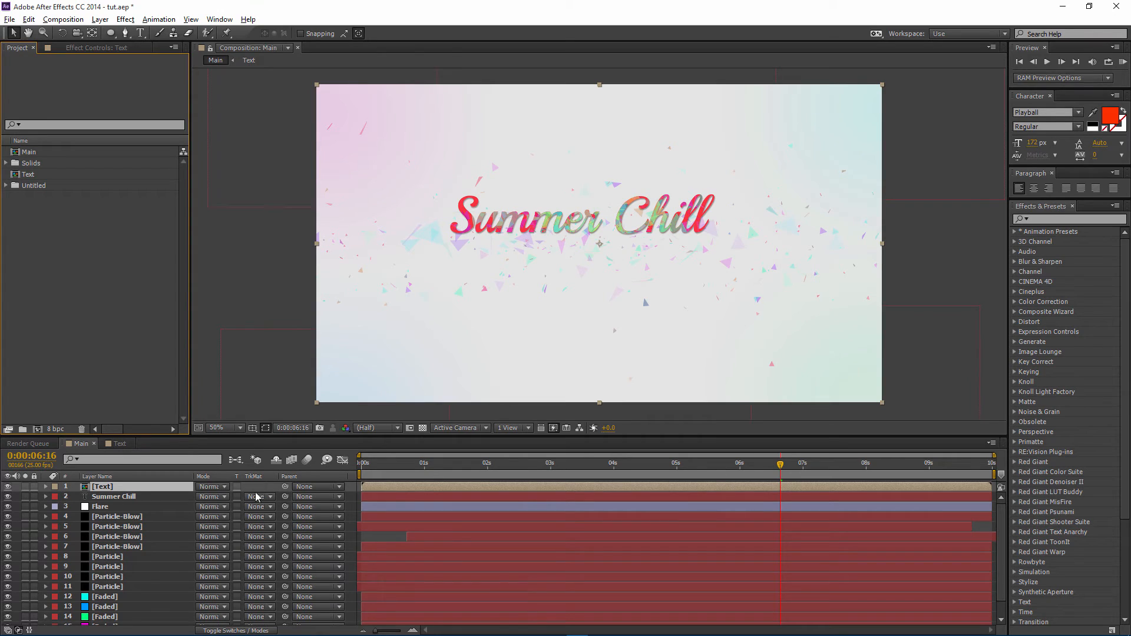
- Show the Title/Action Safe guides and move the Text and Summer Chill layers together so the title sits at the frame's centre
left_click(119, 496)
left_click(253, 428)
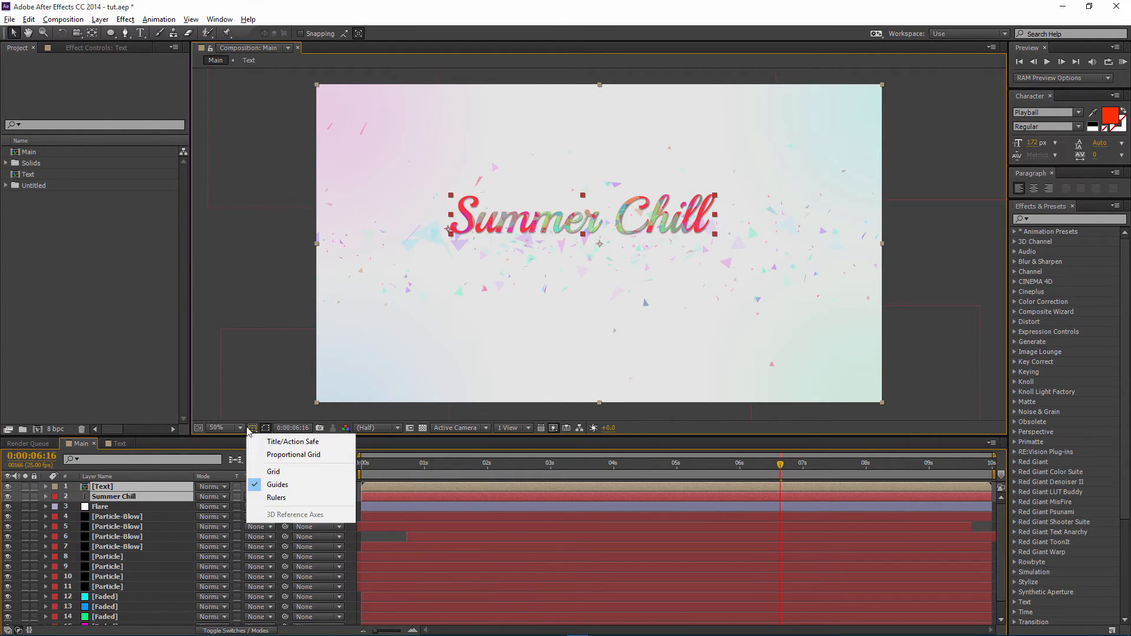
left_click(268, 439)
left_click_drag(638, 223, 650, 242)
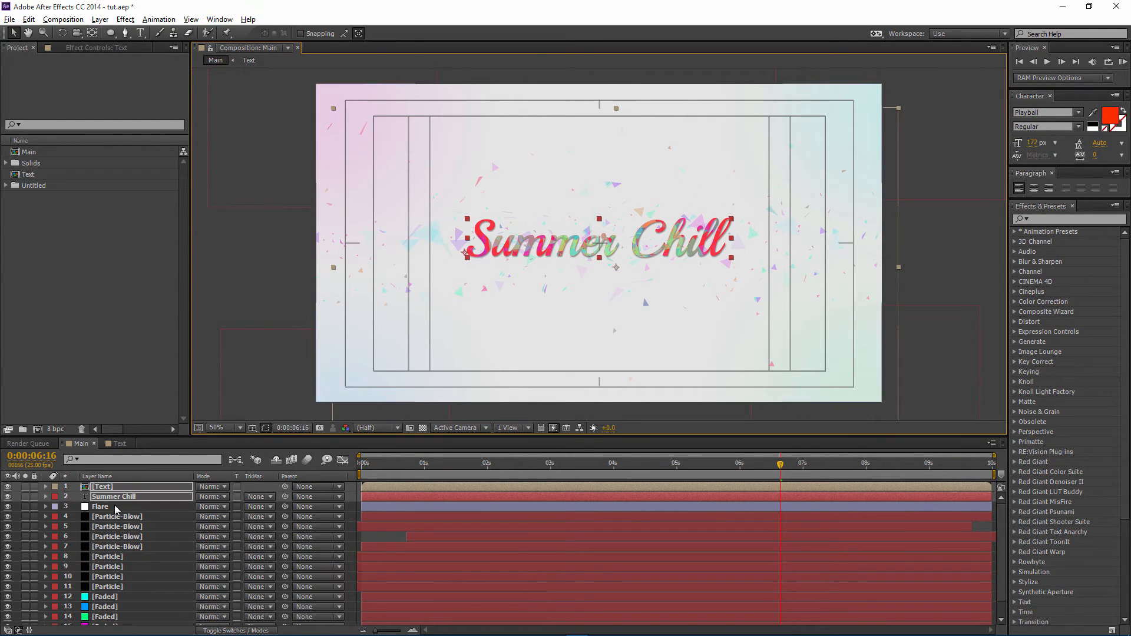
- Set Opacity keyframes of 0% on the Text and Summer Chill layers at 0:00:05:21
left_click(111, 499)
key("t")
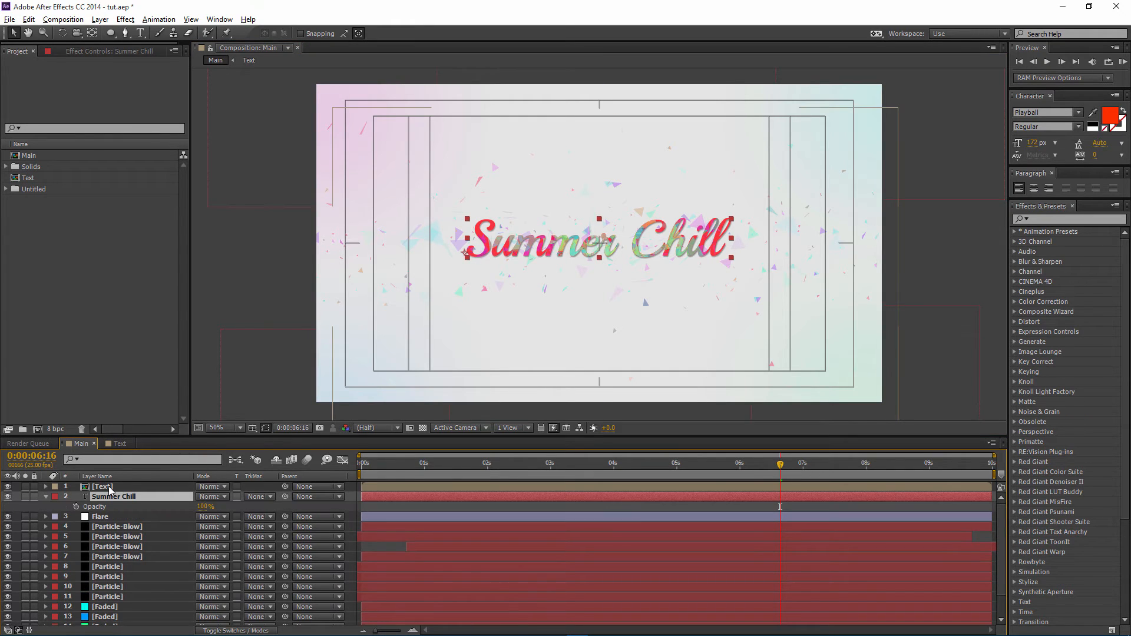
left_click(115, 489)
key("t")
left_click_drag(783, 468, 732, 463)
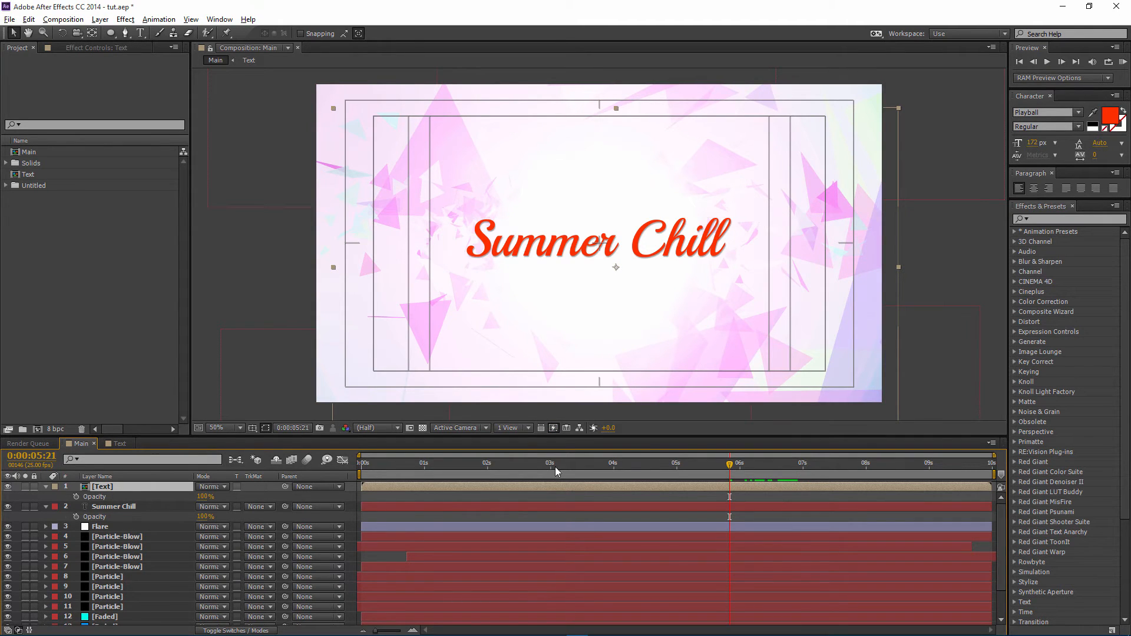
left_click_drag(732, 463, 730, 464)
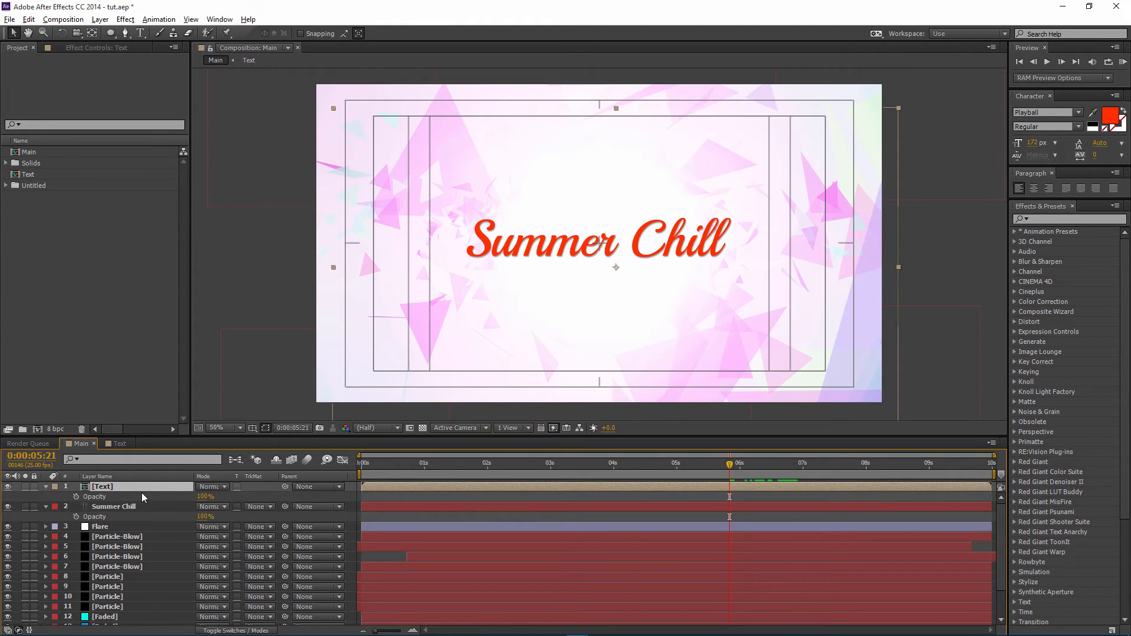
left_click(101, 497)
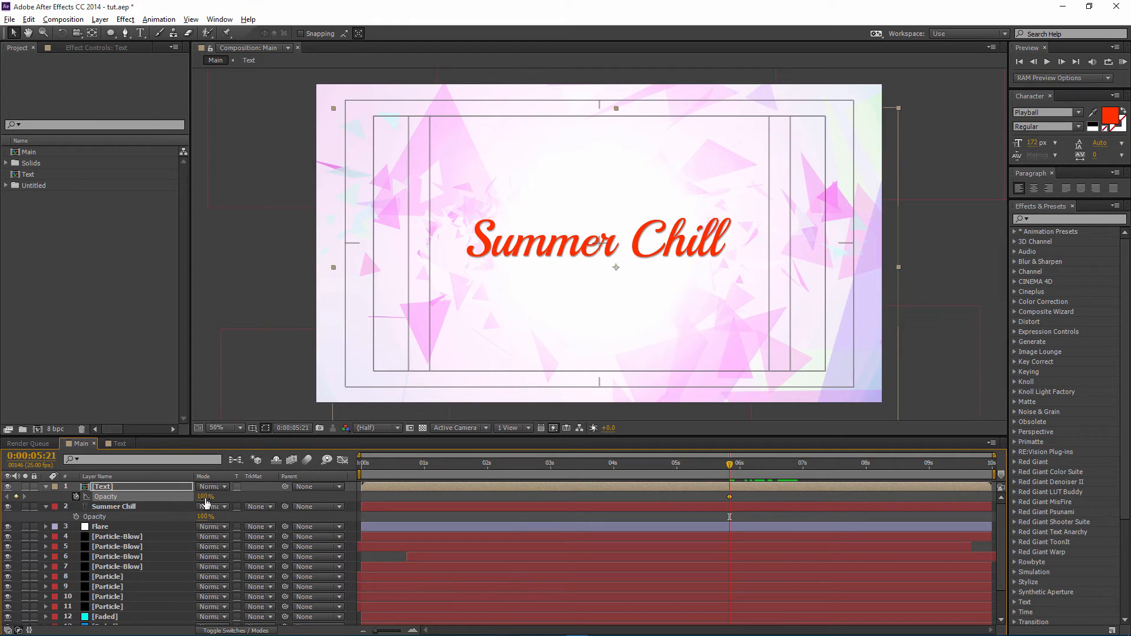
left_click_drag(204, 497, 111, 499)
left_click(76, 517)
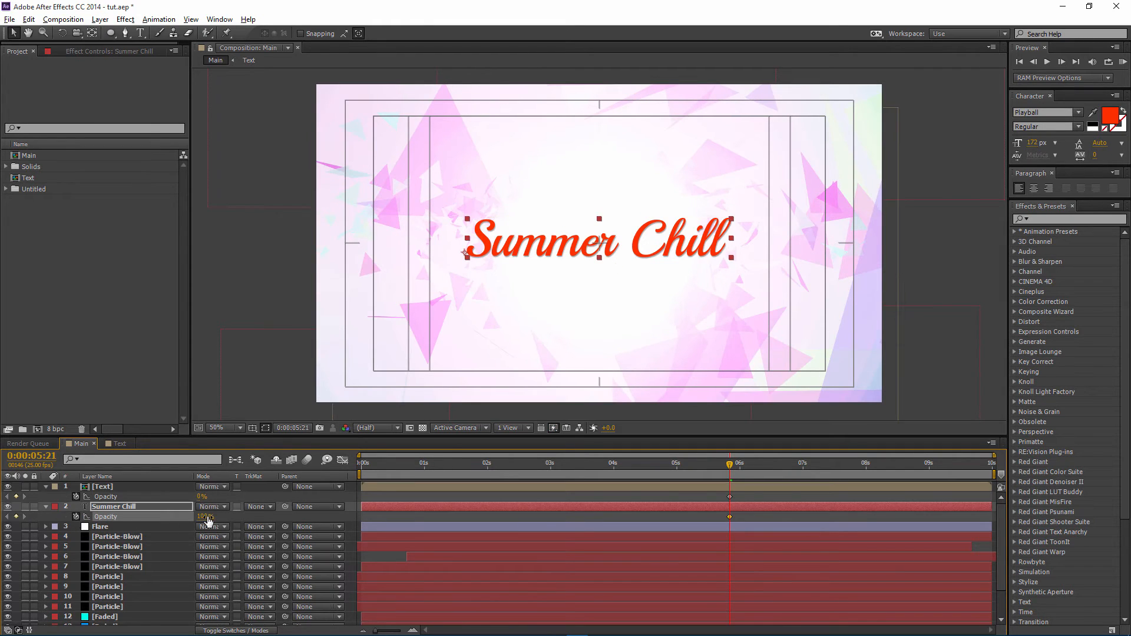
left_click_drag(208, 521, 148, 521)
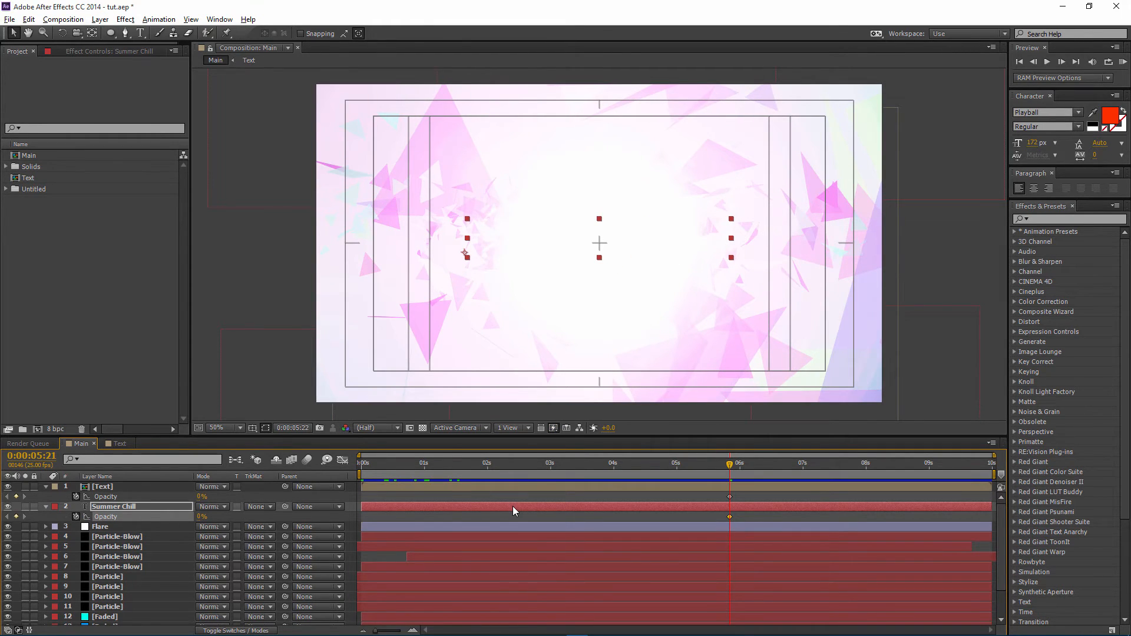
- Keyframe the Opacity of the Text and Summer Chill layers to 100% at 0:00:05:23 and scrub back to check
key("Page_Down")
key("Page_Down")
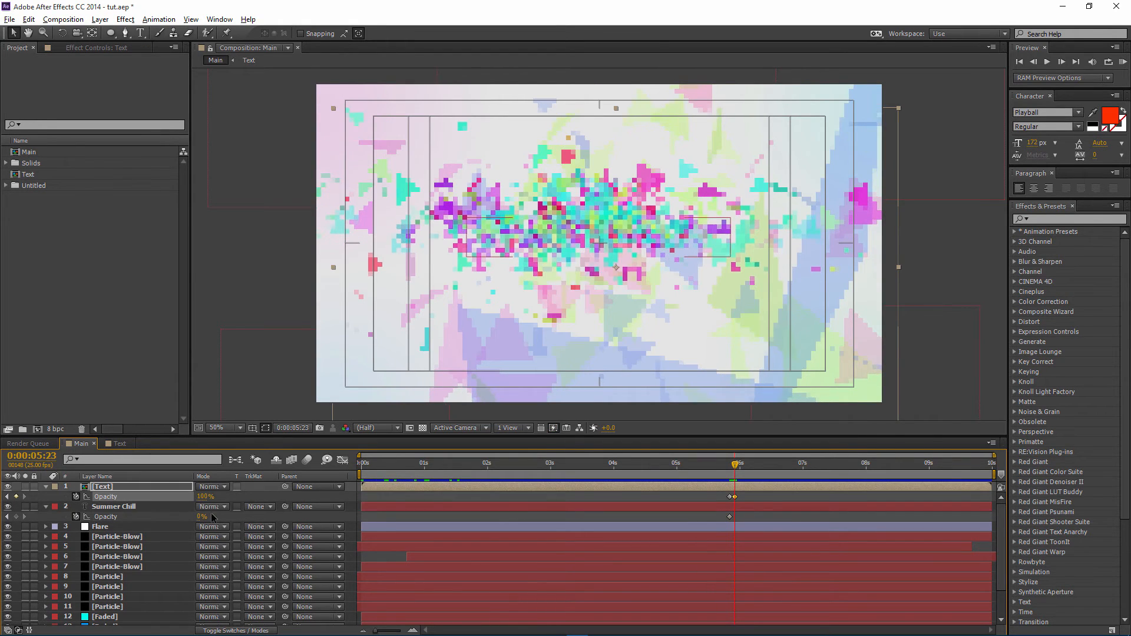
left_click_drag(202, 517, 441, 516)
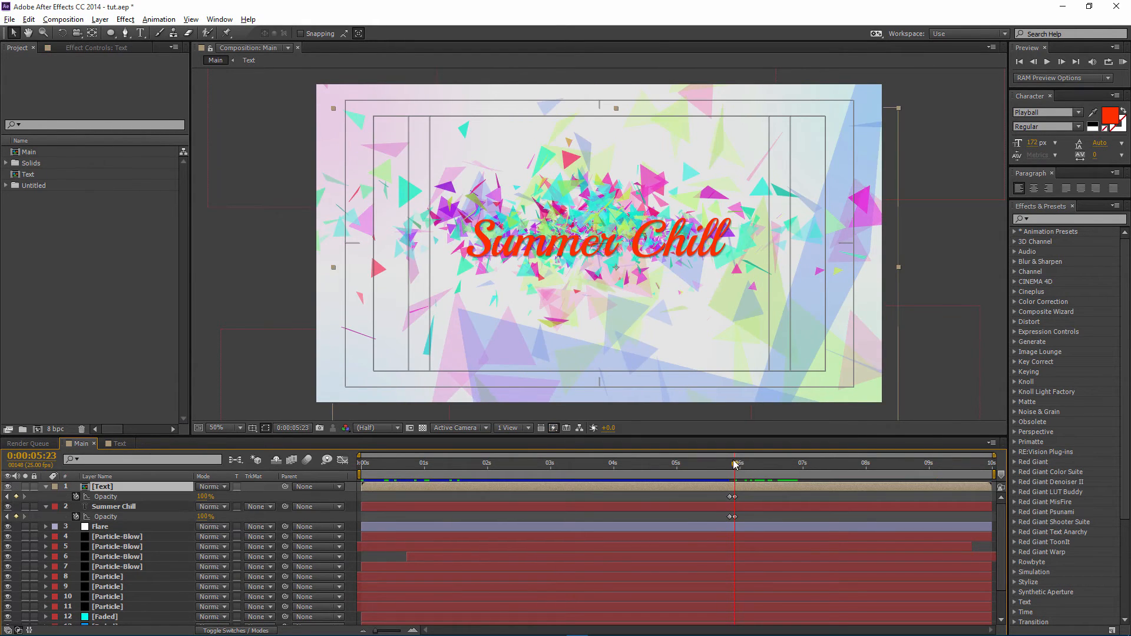
left_click_drag(735, 463, 729, 461)
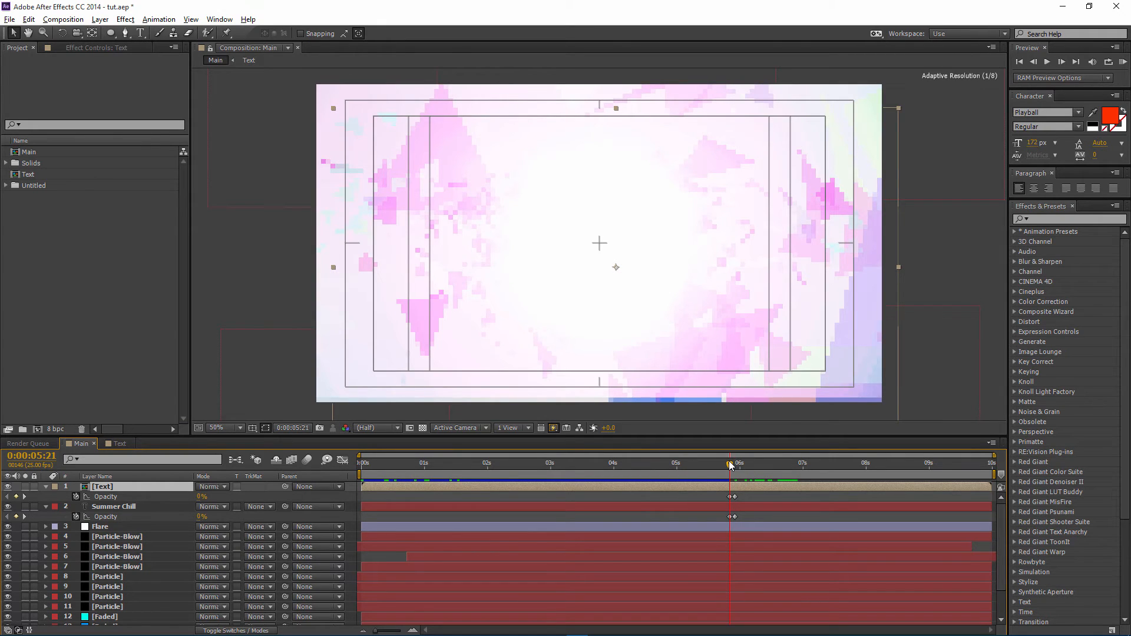
- In the Text composition, reveal the keyframes of all four Particle-Blow layers
left_click(113, 444)
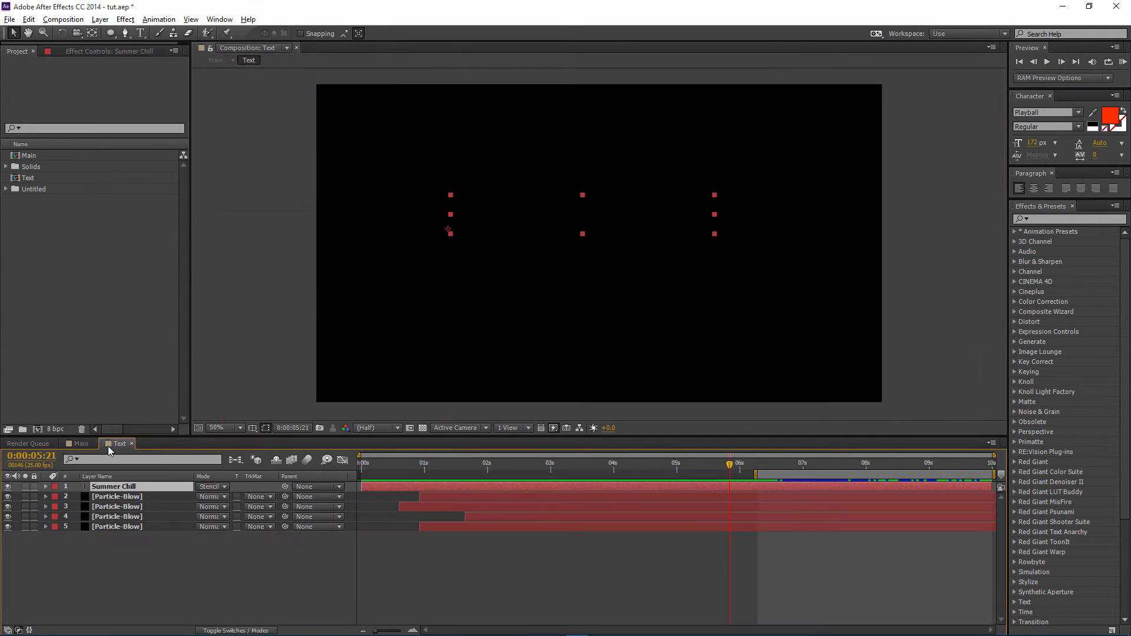
key("ctrl+Down")
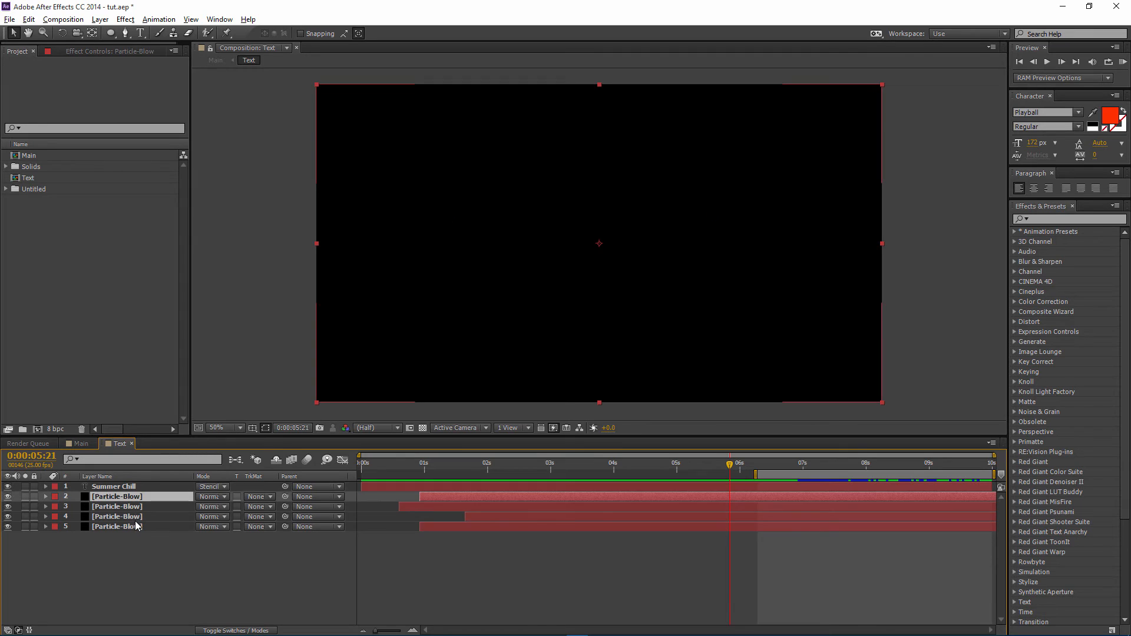
left_click(140, 528, "shift")
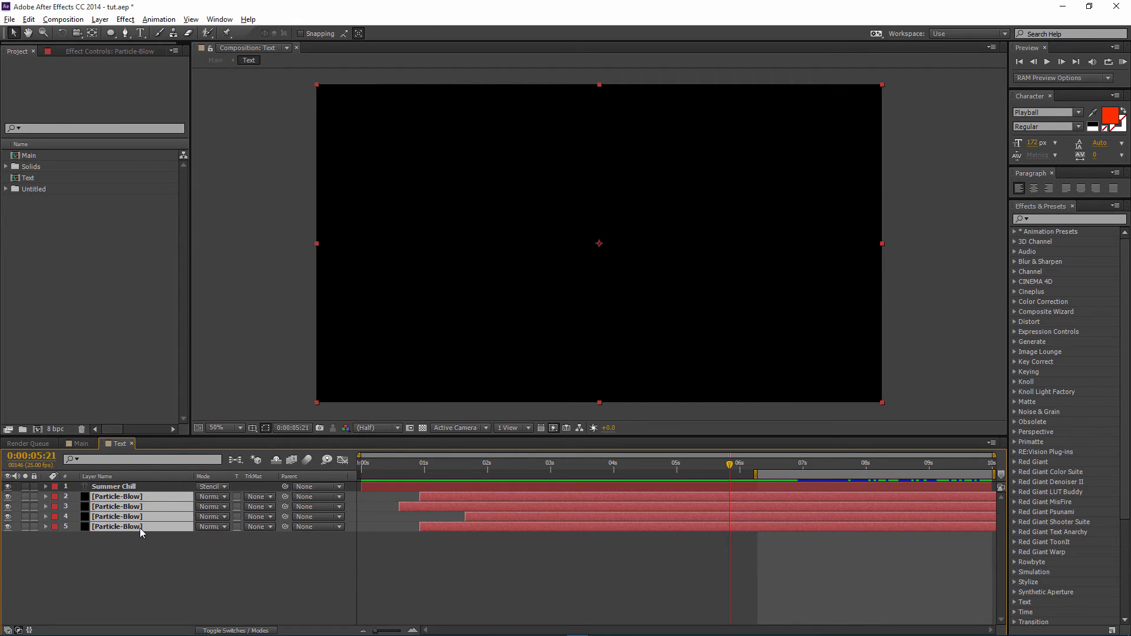
key("u")
scroll(797, 513, "down", 3)
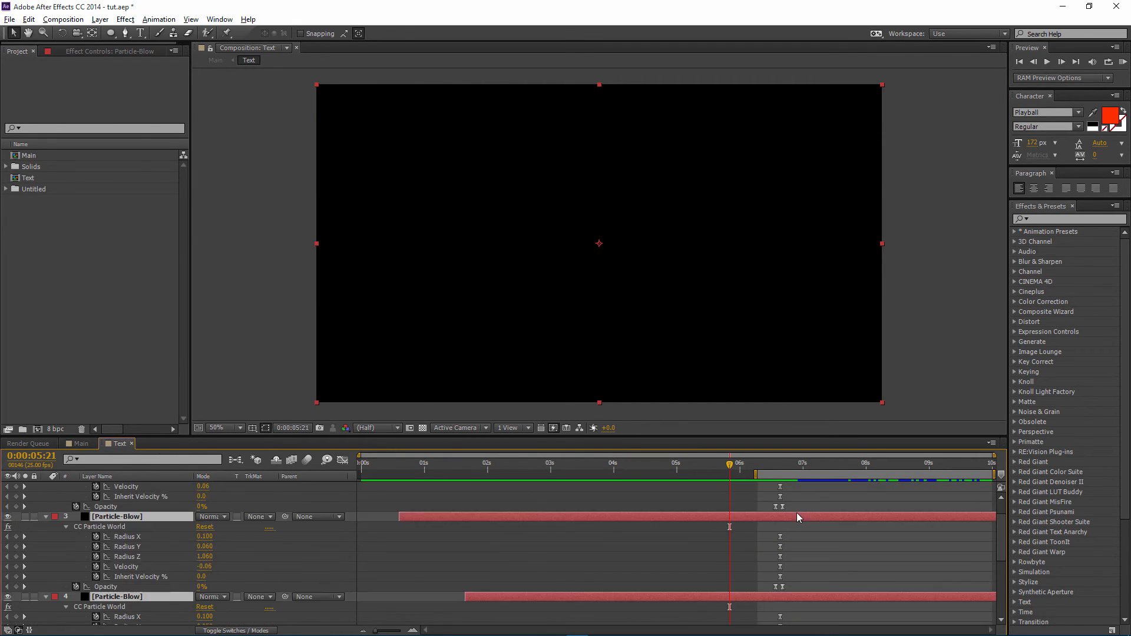
scroll(797, 517, "down", 5)
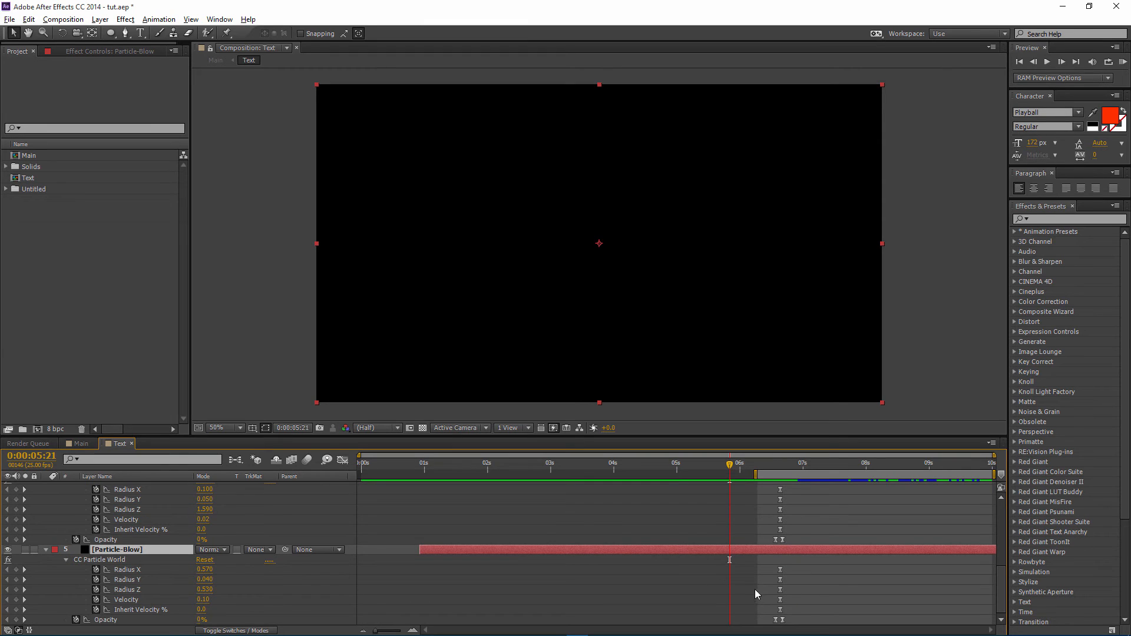
scroll(804, 515, "up", 8)
- Shift all the Particle-Blow keyframes earlier to around 0:00:05:21 and start the work area just before them
left_click_drag(796, 512, 770, 635)
left_click_drag(779, 576, 734, 572)
left_click_drag(755, 475, 714, 474)
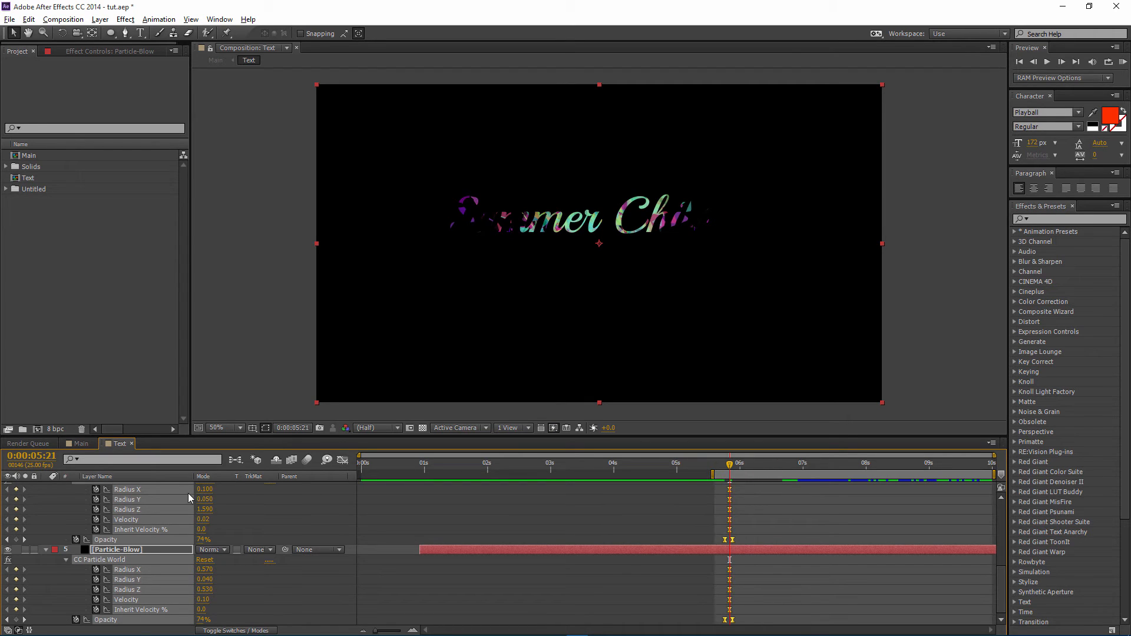
- Apply Easy Ease to the Text and Summer Chill Opacity keyframes in the Main composition
left_click(80, 443)
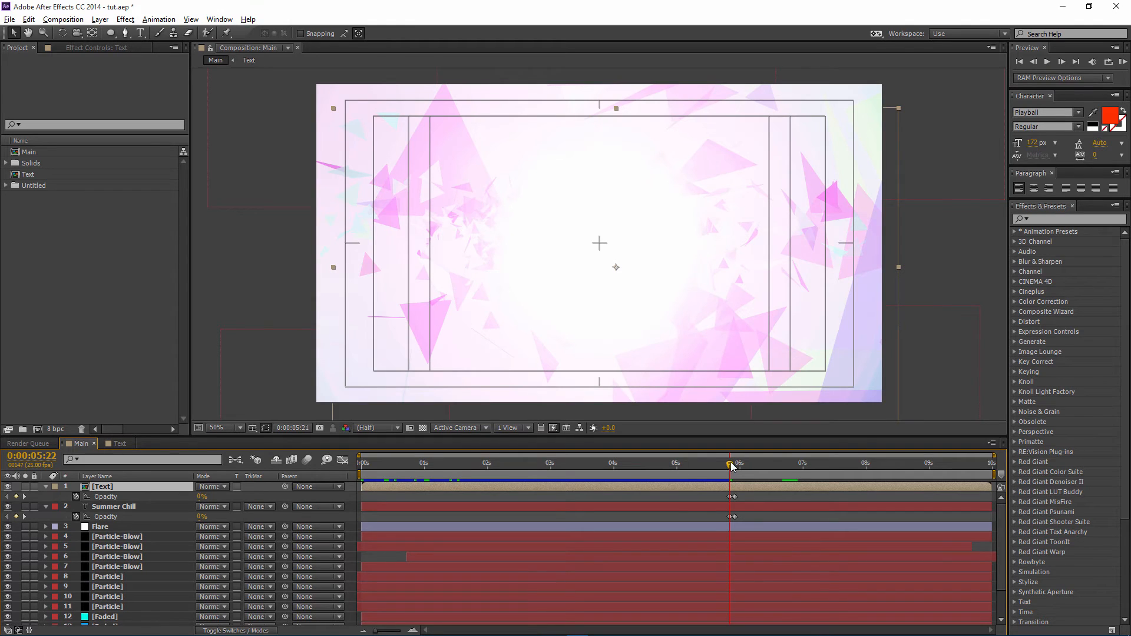
right_click(730, 517)
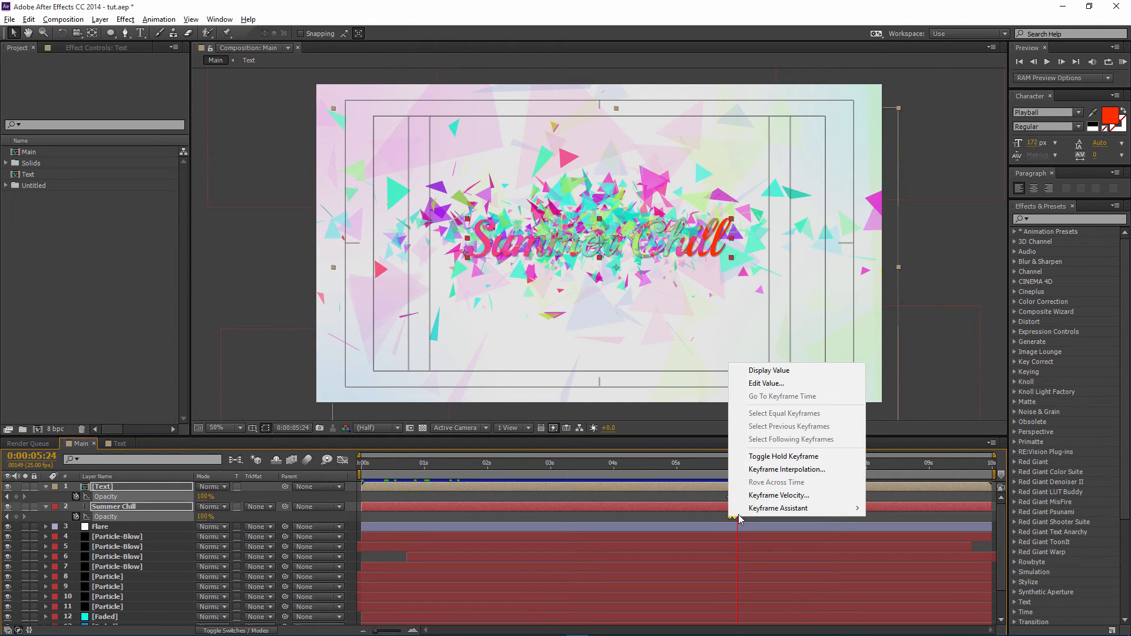
mouse_move(748, 510)
left_click(889, 533)
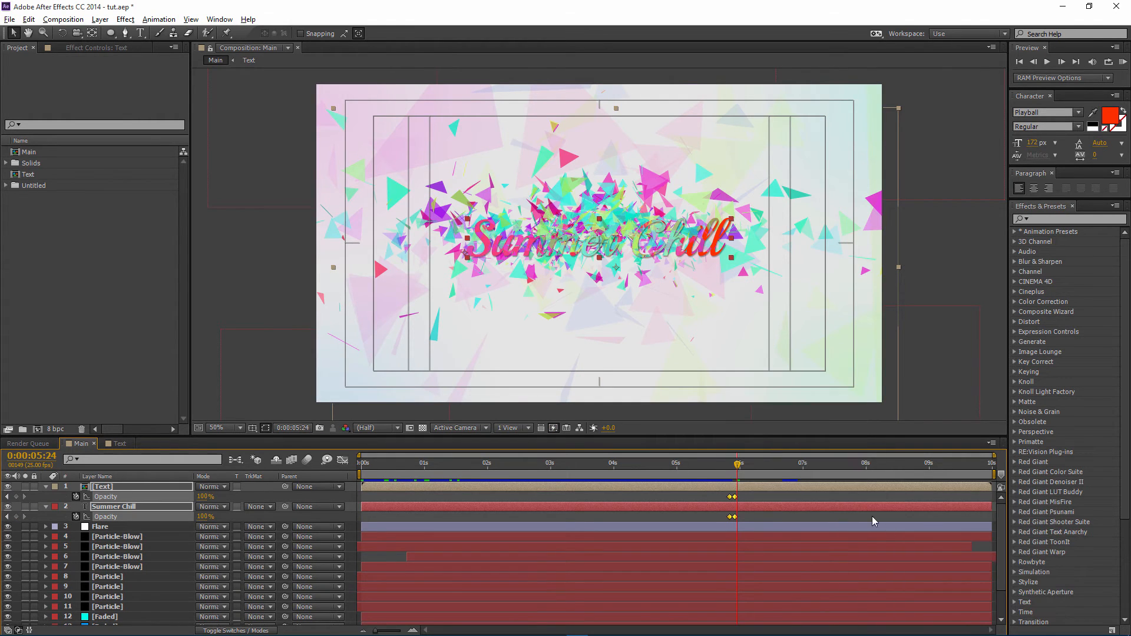
left_click(808, 500)
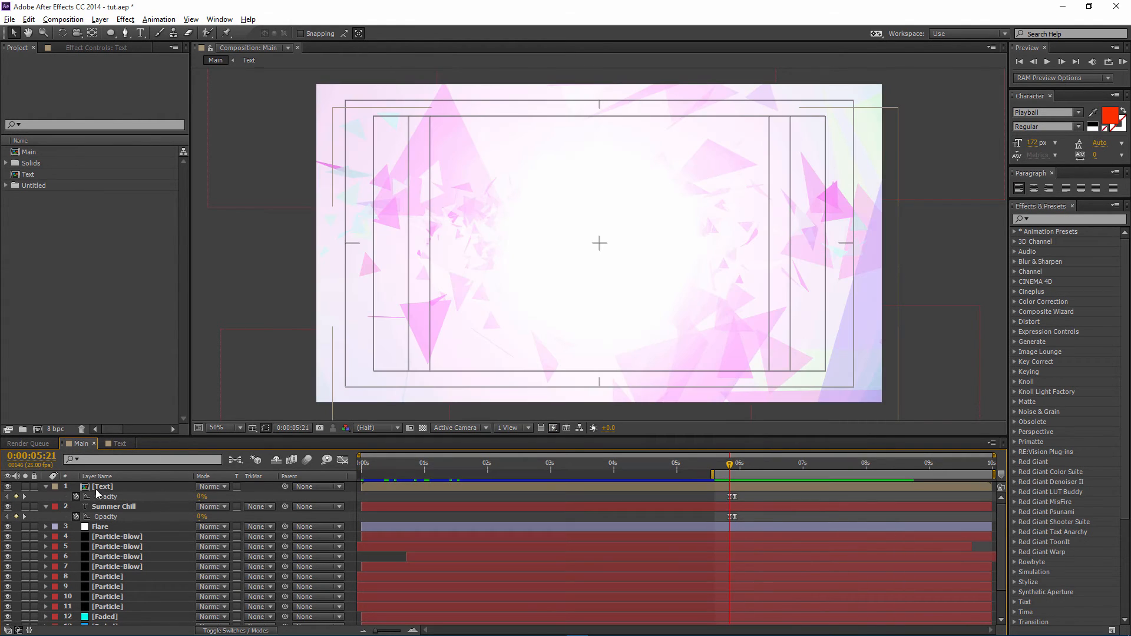
- Move the Text and Summer Chill layers below the four Particle-Blow layers and preview the title reveal
left_click(100, 487)
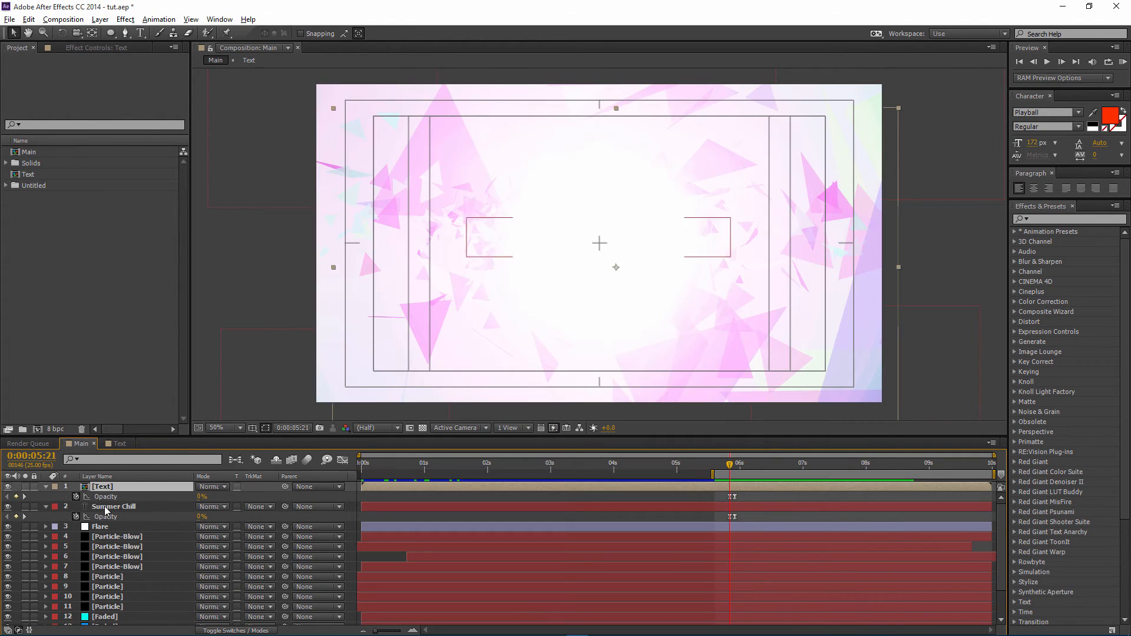
left_click(108, 507, "shift")
scroll(121, 503, "down", 1)
scroll(123, 493, "up", 1)
left_click_drag(122, 493, 145, 570)
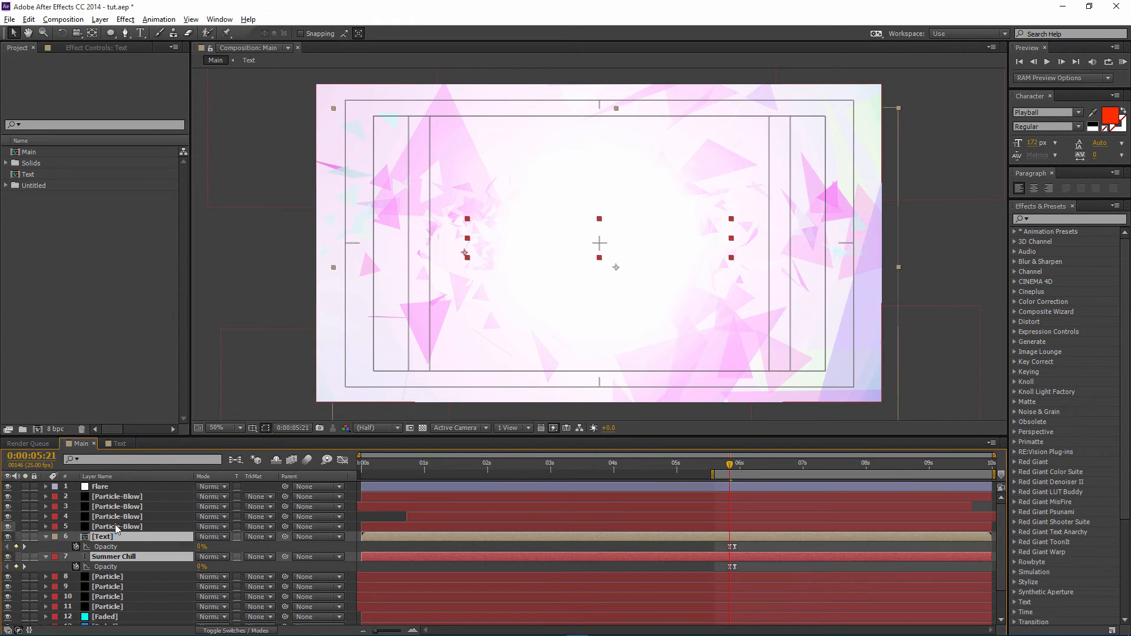
left_click(115, 527)
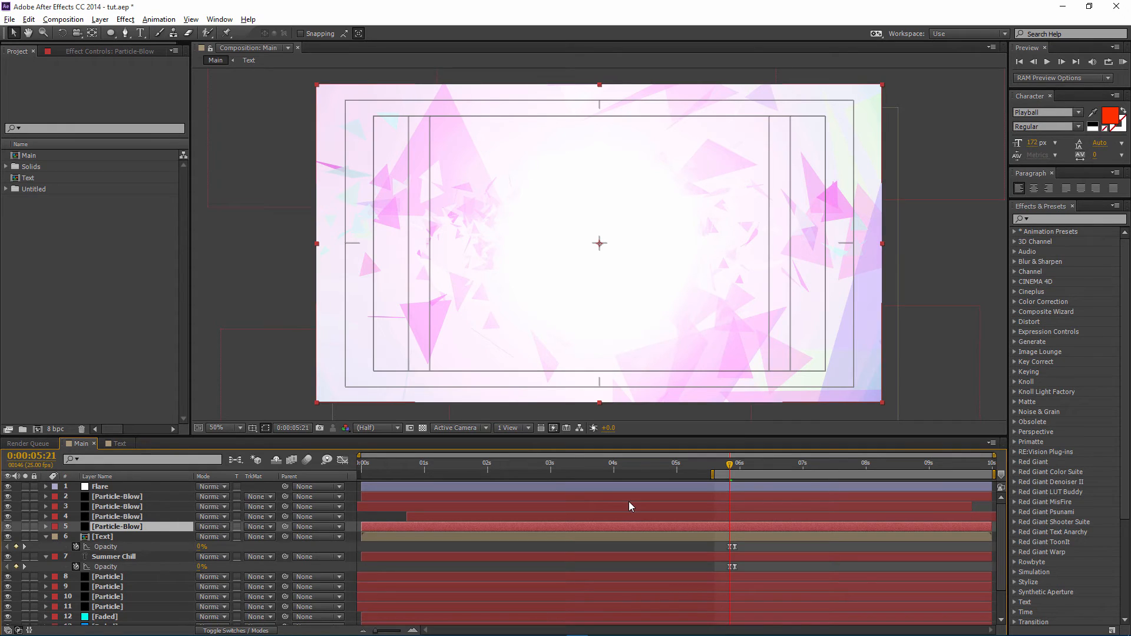
key("KP_0")
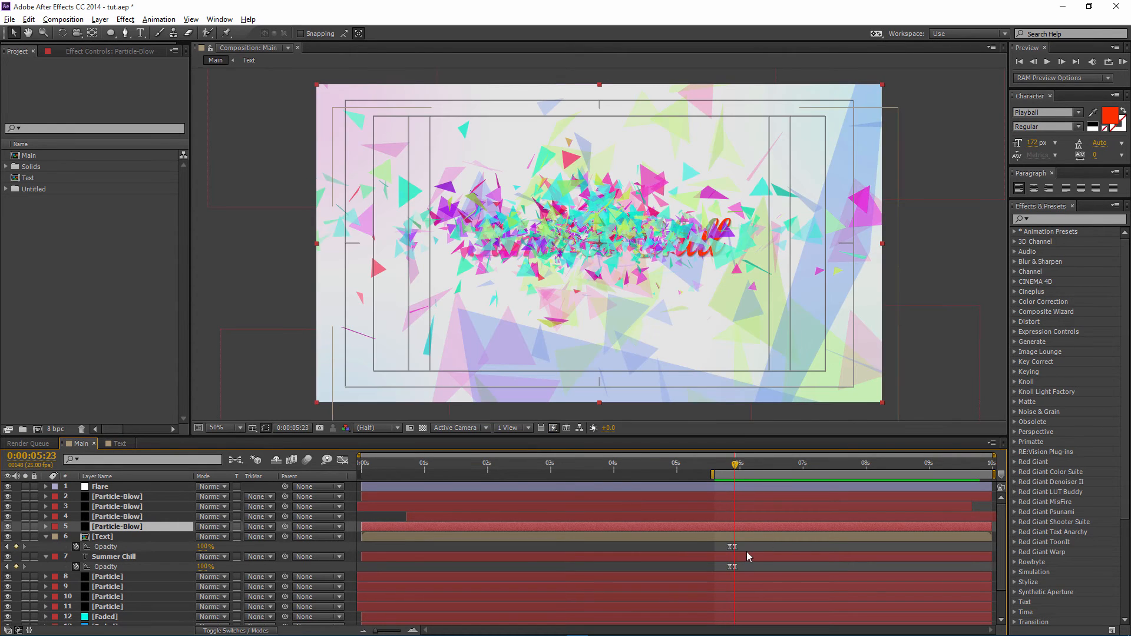
- Lengthen both title fades by delaying the end Opacity keyframes, Summer Chill's later than Text's, and shift all four keyframes slightly later
left_click(736, 547)
left_click_drag(737, 546, 741, 547)
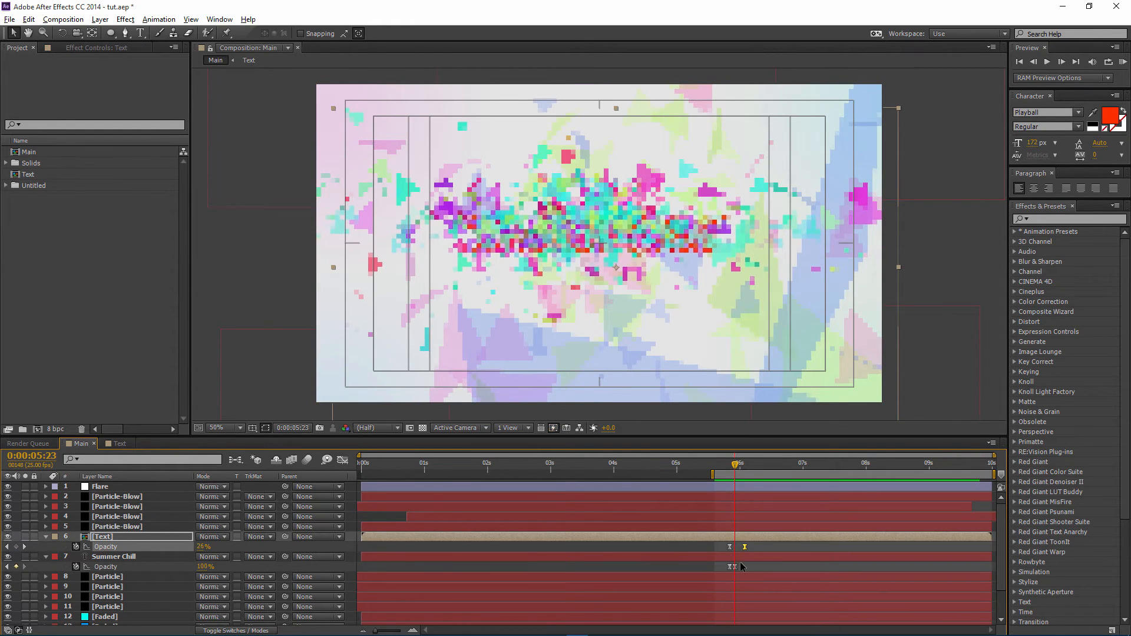
left_click(740, 567)
left_click_drag(740, 569, 759, 565)
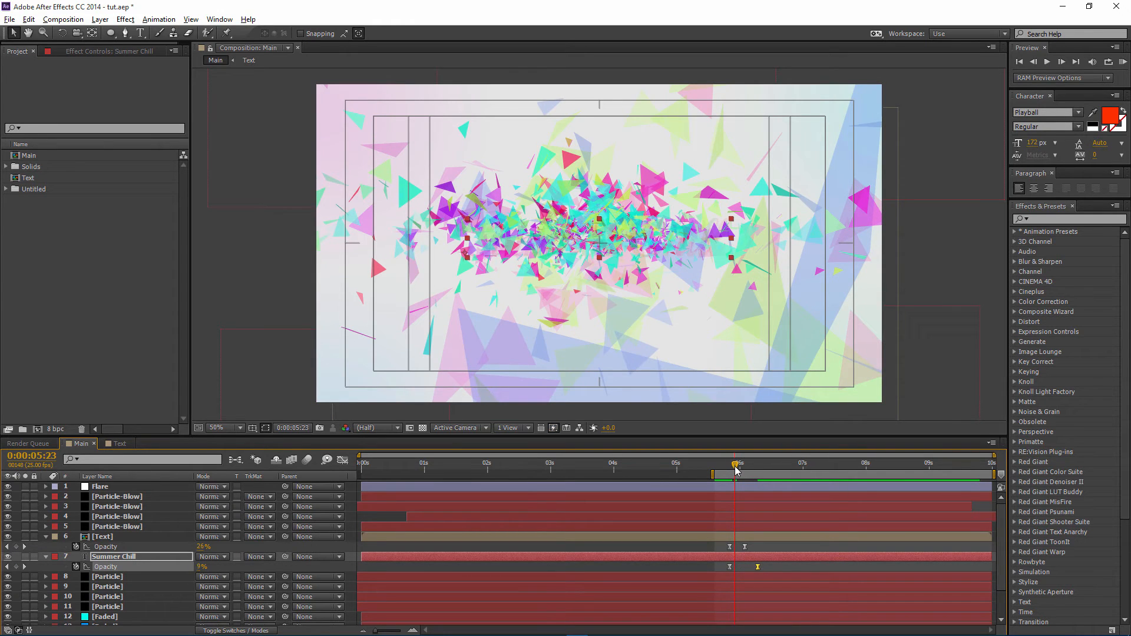
left_click_drag(736, 469, 750, 468)
left_click_drag(723, 541, 764, 567)
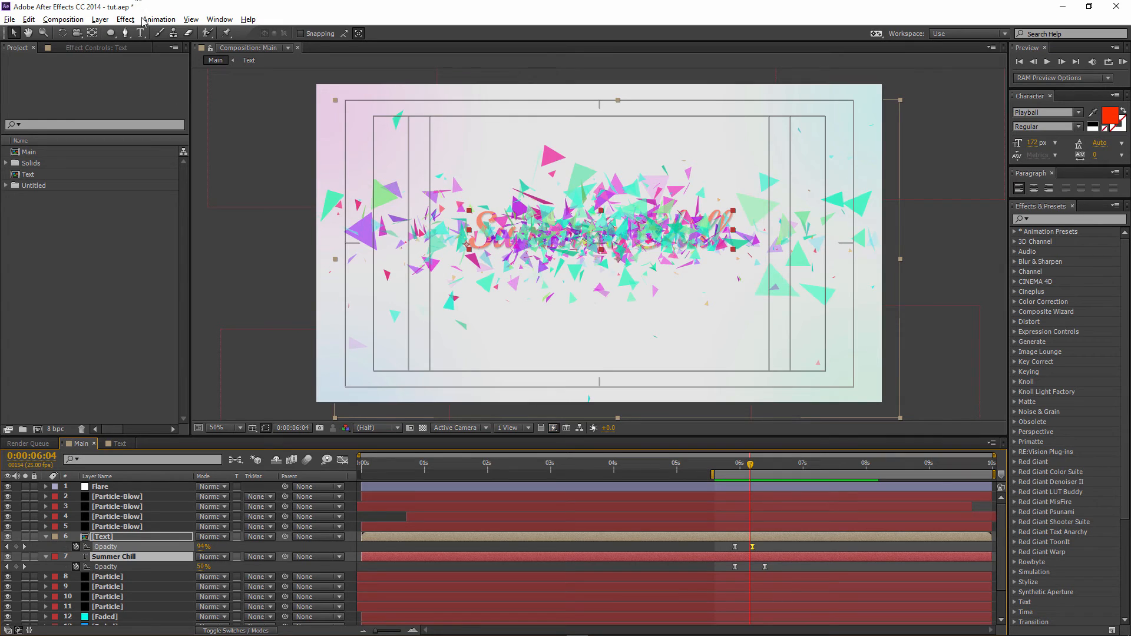
- Recolour the whole Summer Chill title text yellow, about #DDFE00, and collapse its layer's properties
left_click(141, 32)
left_click(552, 232)
key("ctrl+a")
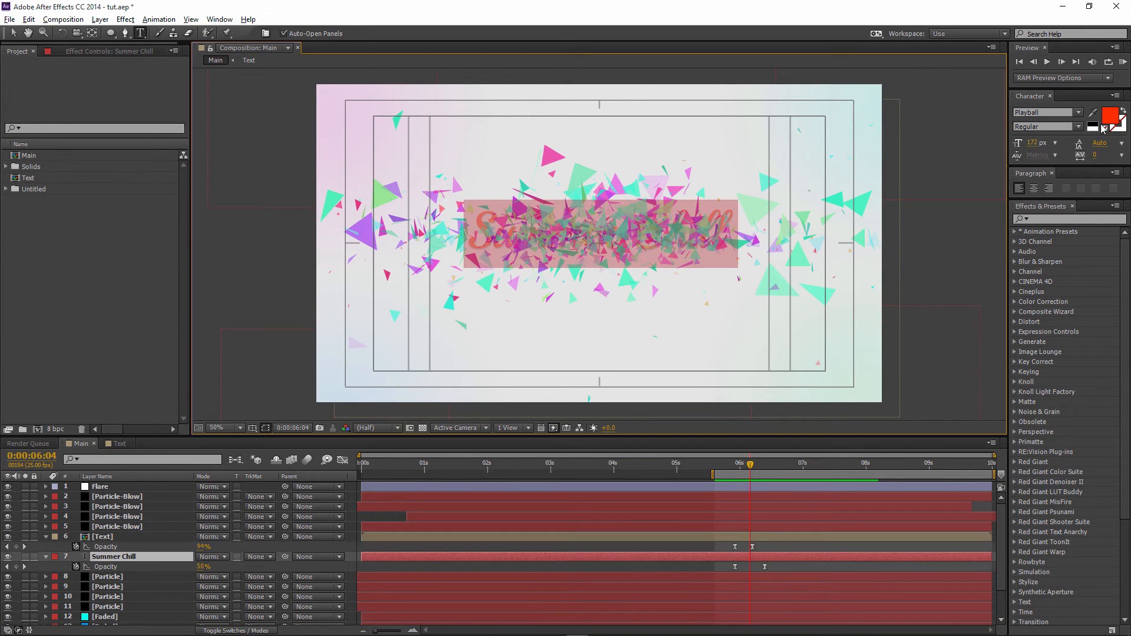
left_click(1110, 116)
left_click_drag(476, 464, 474, 488)
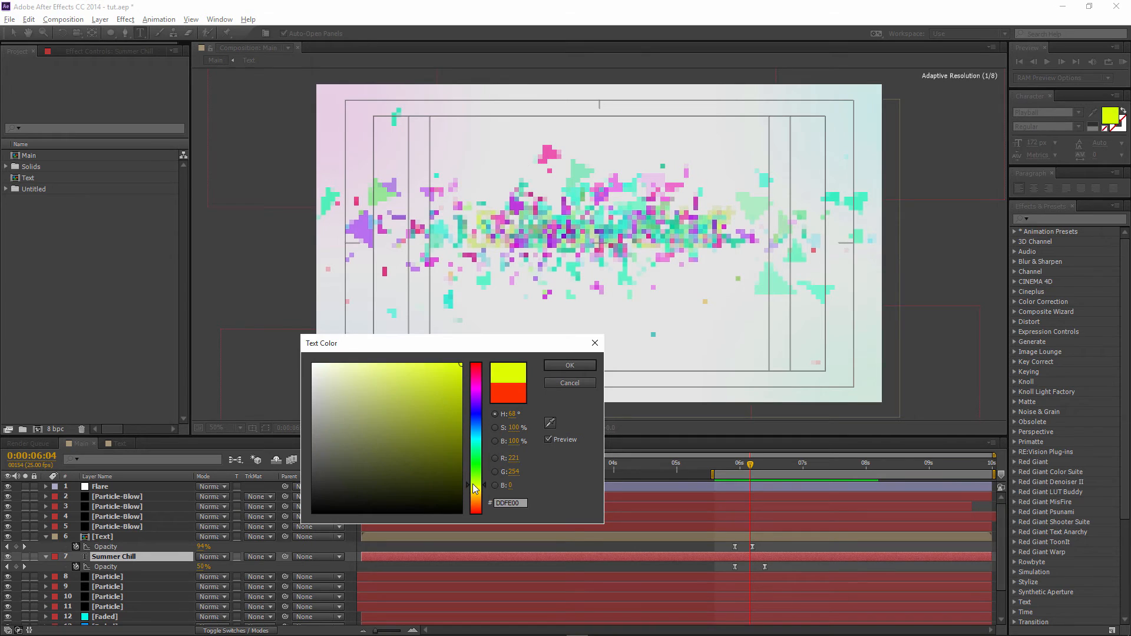
left_click(570, 366)
key("Escape")
key("v")
key("t")
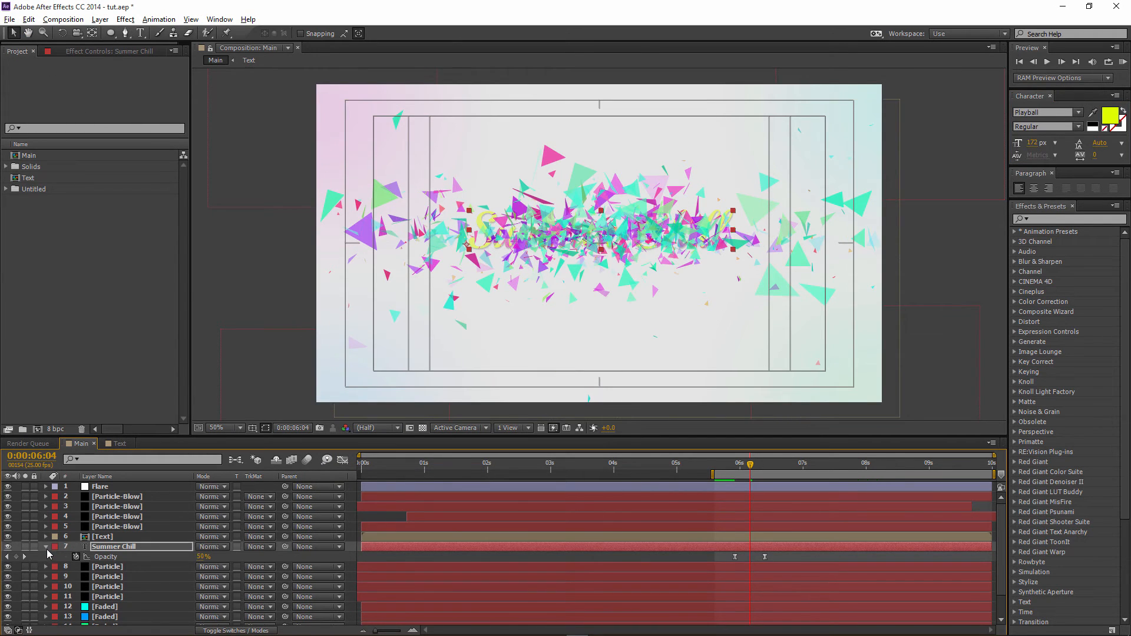
left_click(46, 548)
- Save the project and place a duplicate of the topmost Particle-Blow layer directly below the Summer Chill layer
left_click(137, 498)
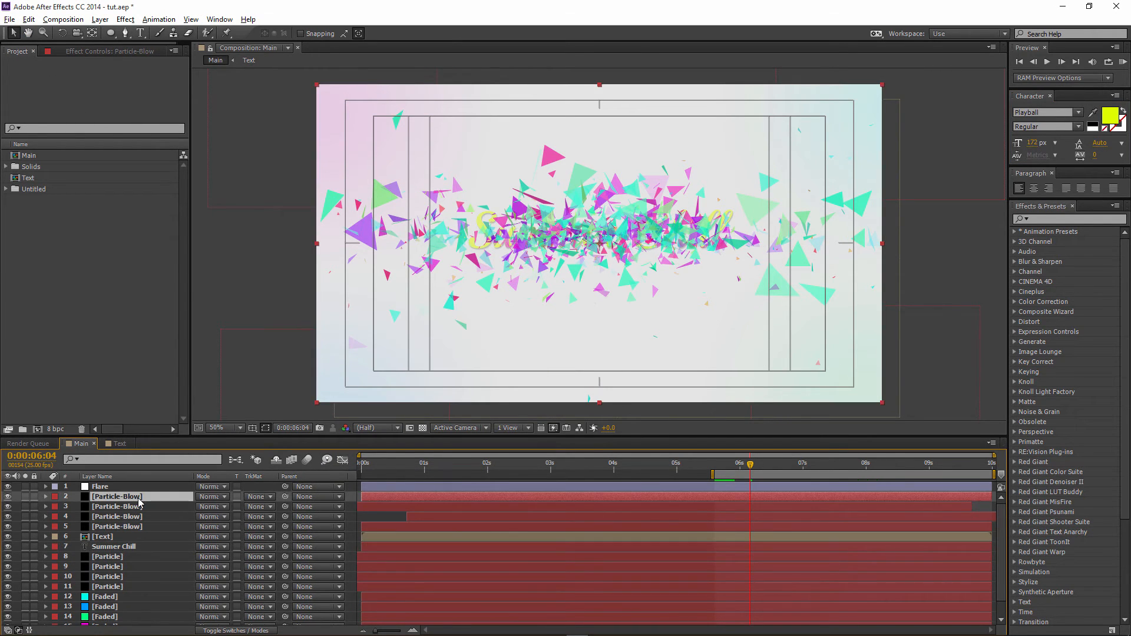
key("u")
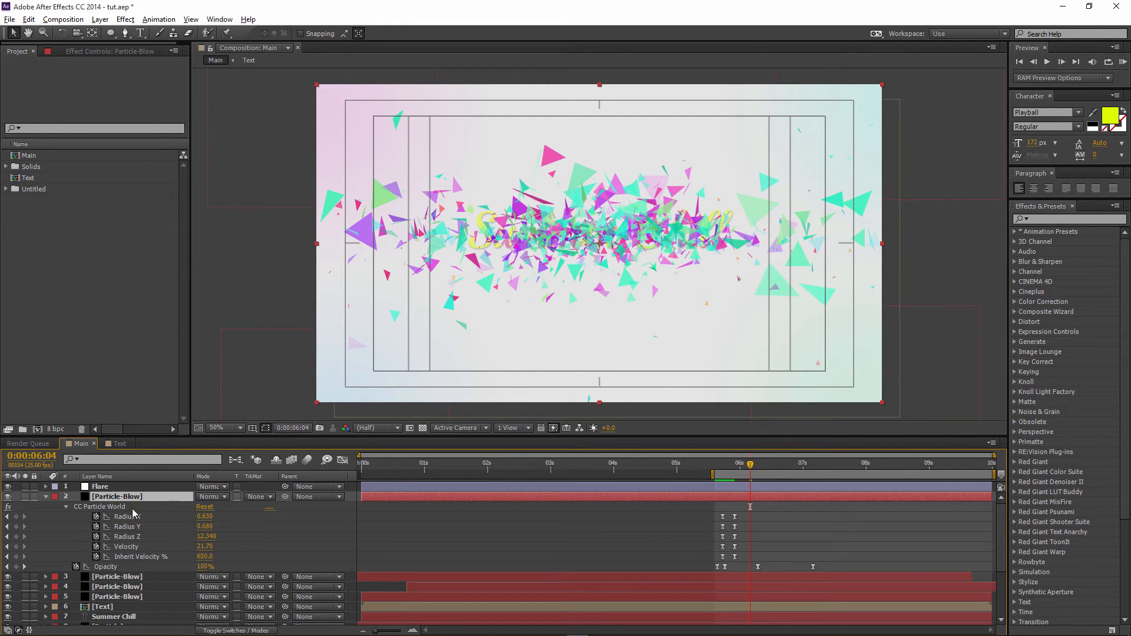
left_click(47, 497)
key("ctrl+s")
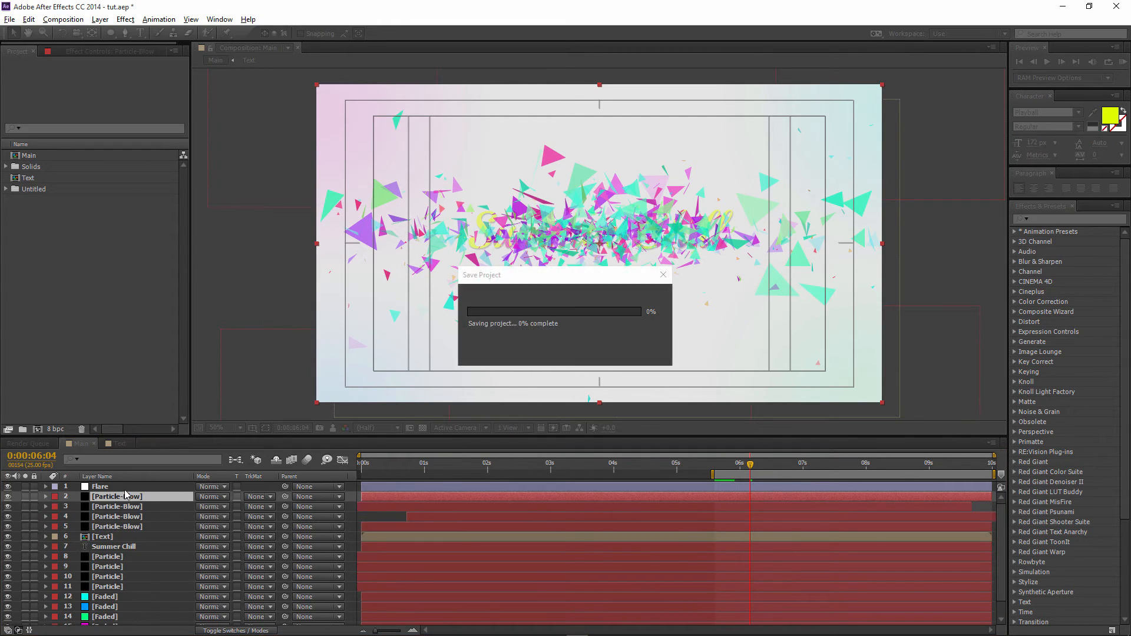
left_click_drag(141, 500, 150, 563)
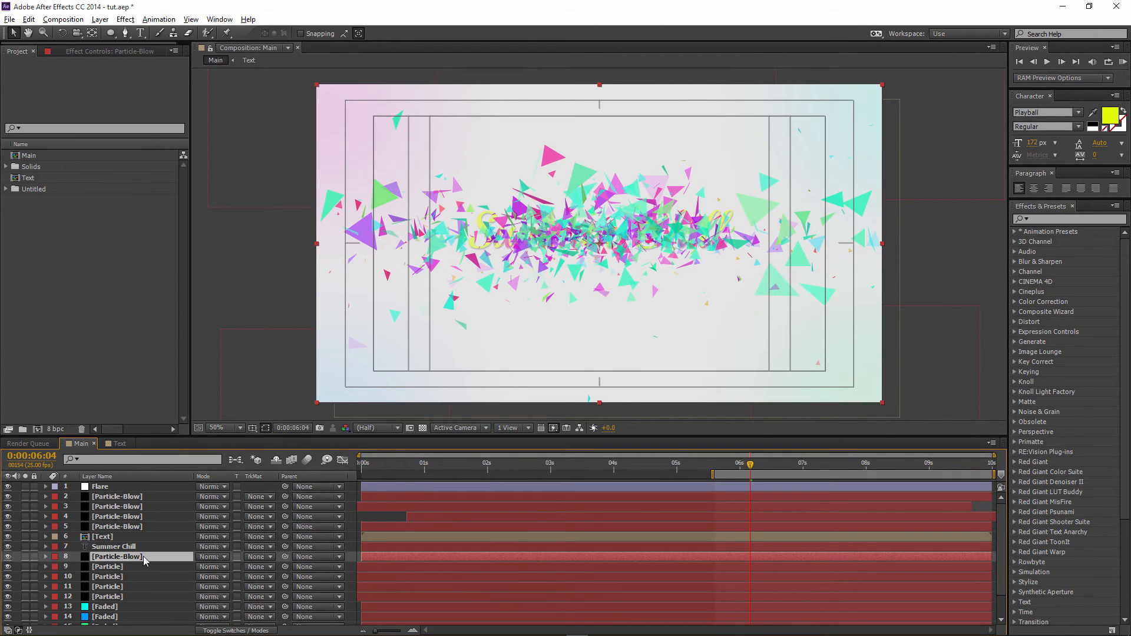
- Remove the duplicate's CC Particle World keyframes for Radius X, Y and Z, Velocity and Inherit Velocity
left_click(110, 51)
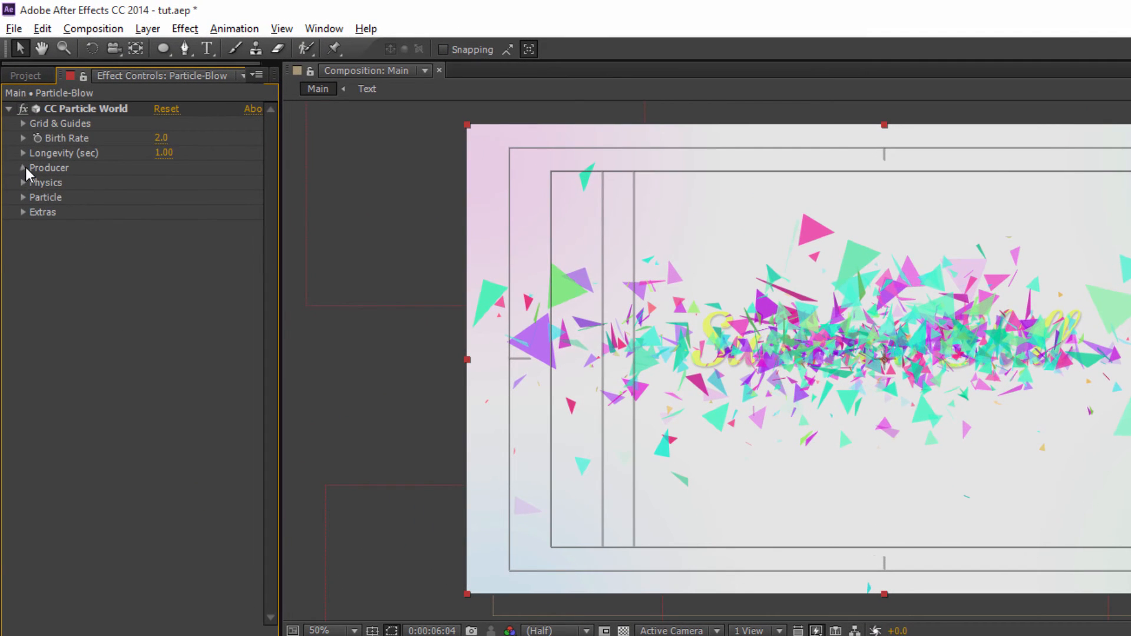
left_click(23, 168)
left_click(24, 271)
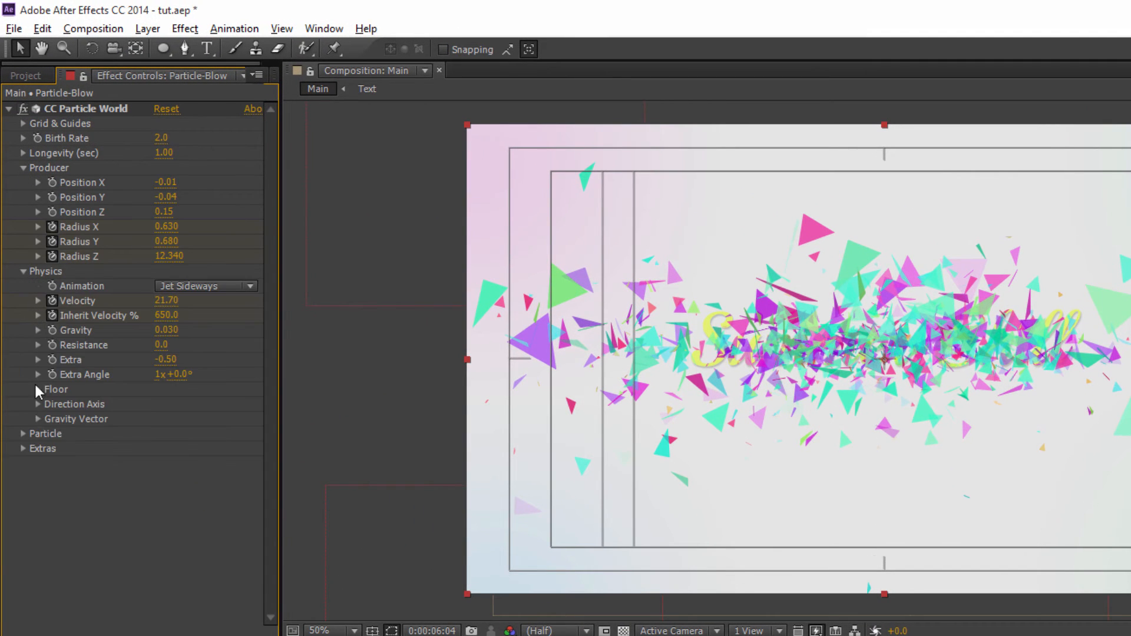
left_click(22, 434)
scroll(59, 459, "down", 1)
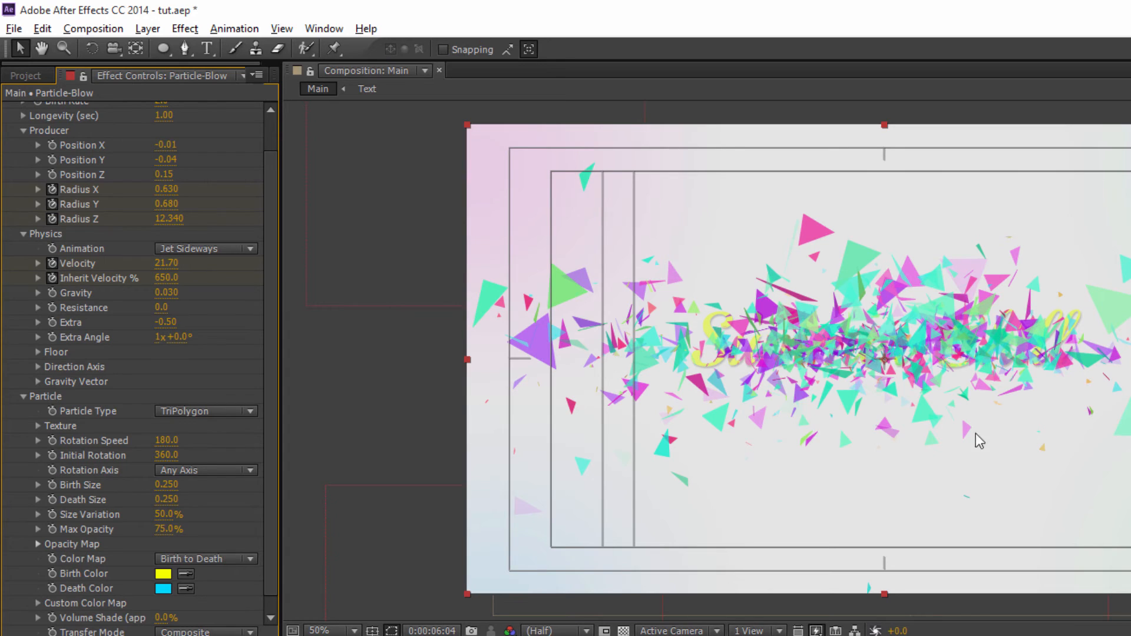
left_click(53, 190)
left_click(53, 205)
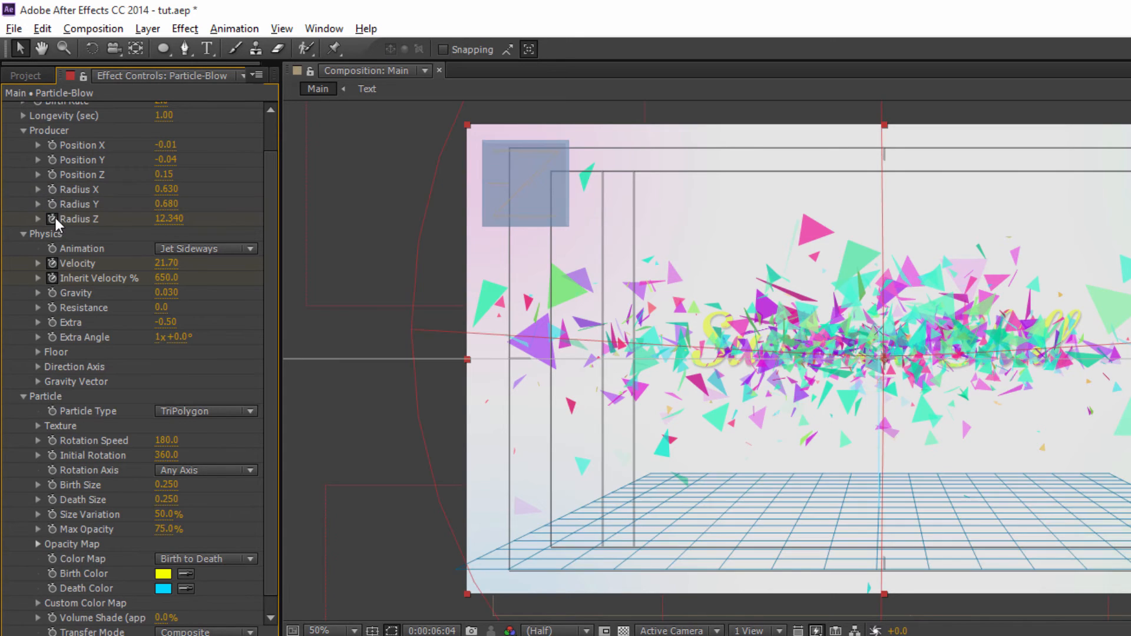
left_click(53, 220)
left_click(52, 263)
left_click(52, 278)
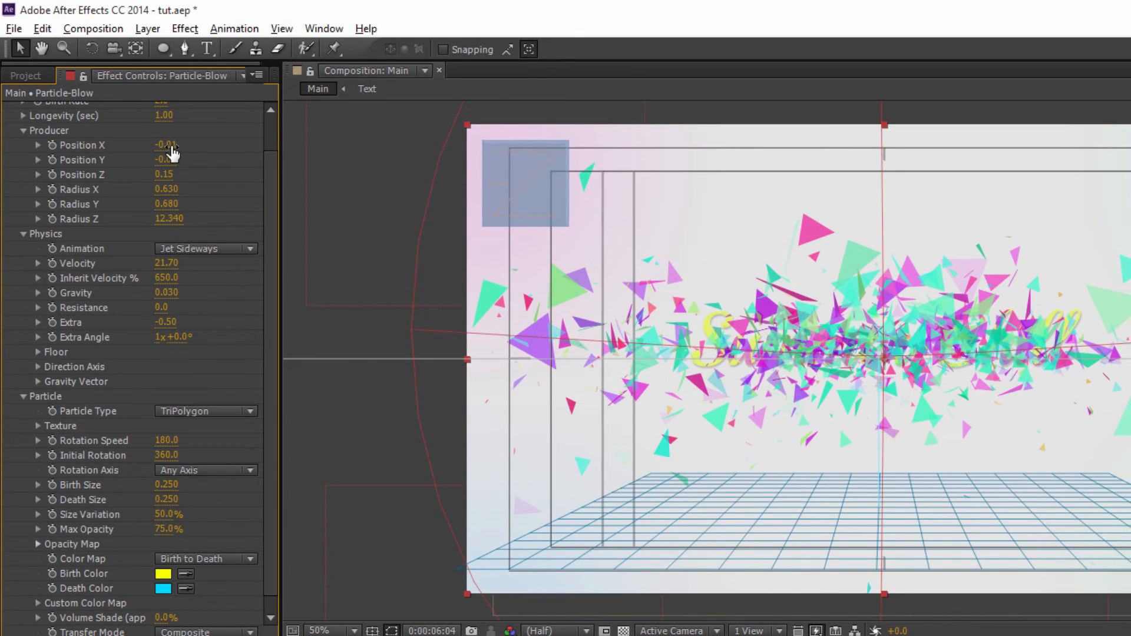
- Set the duplicate's Producer Position X to 0.01 and Position Y to 0.03
left_click(168, 145)
type(".0")
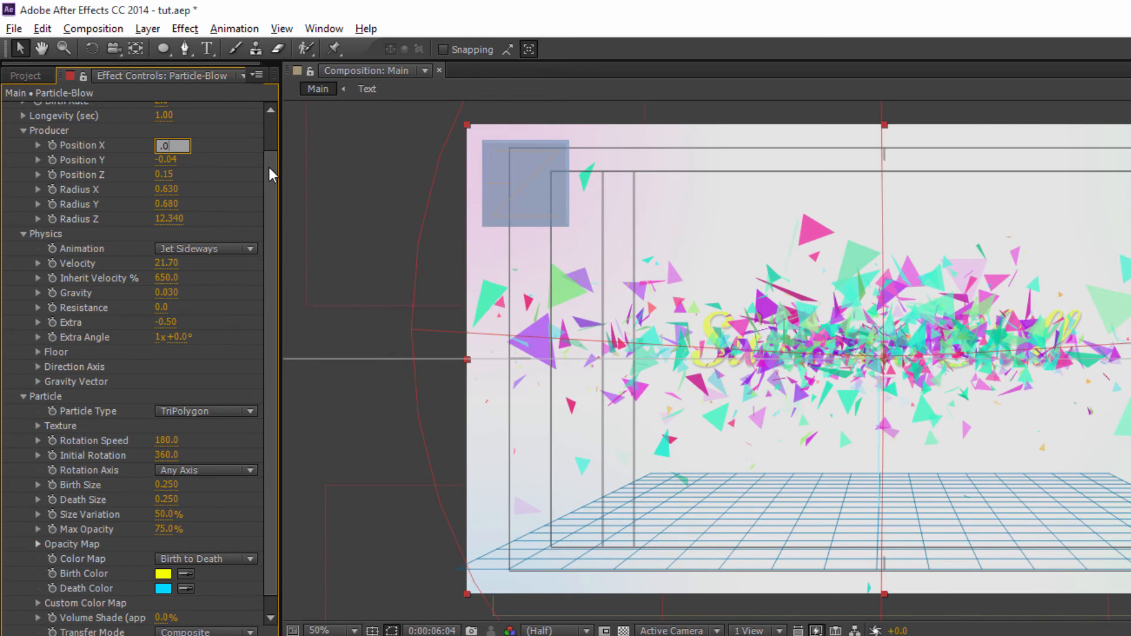
type("1")
left_click(170, 160)
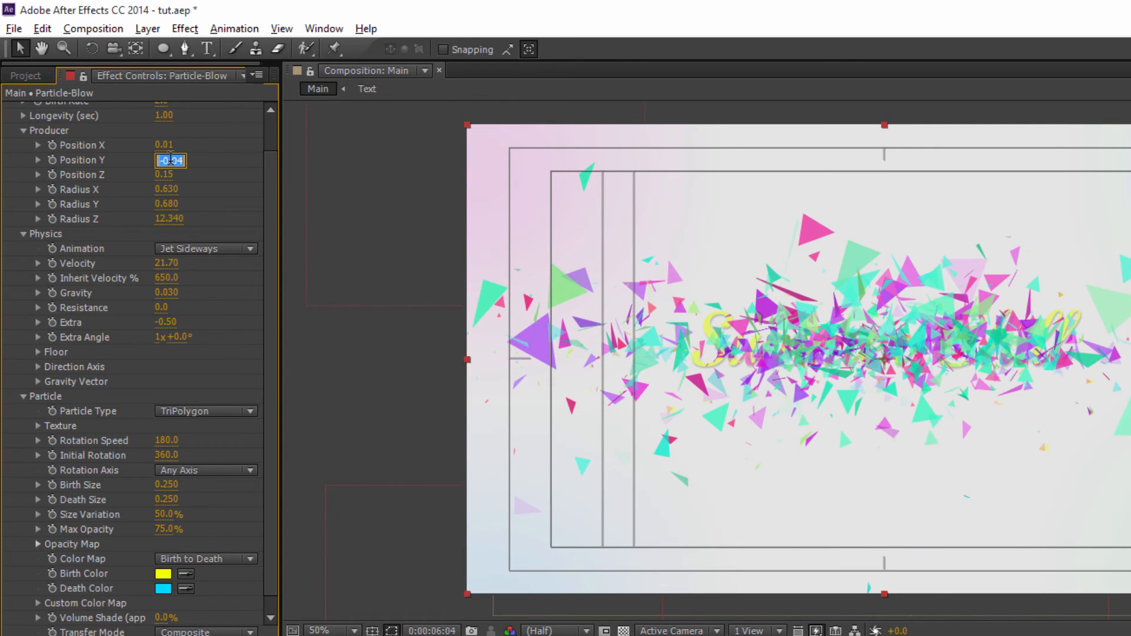
type("0.03")
key("Return")
- Set the duplicate's Producer Radius X to 2.260 and Radius Y to 1.690
left_click(168, 190)
type("2.")
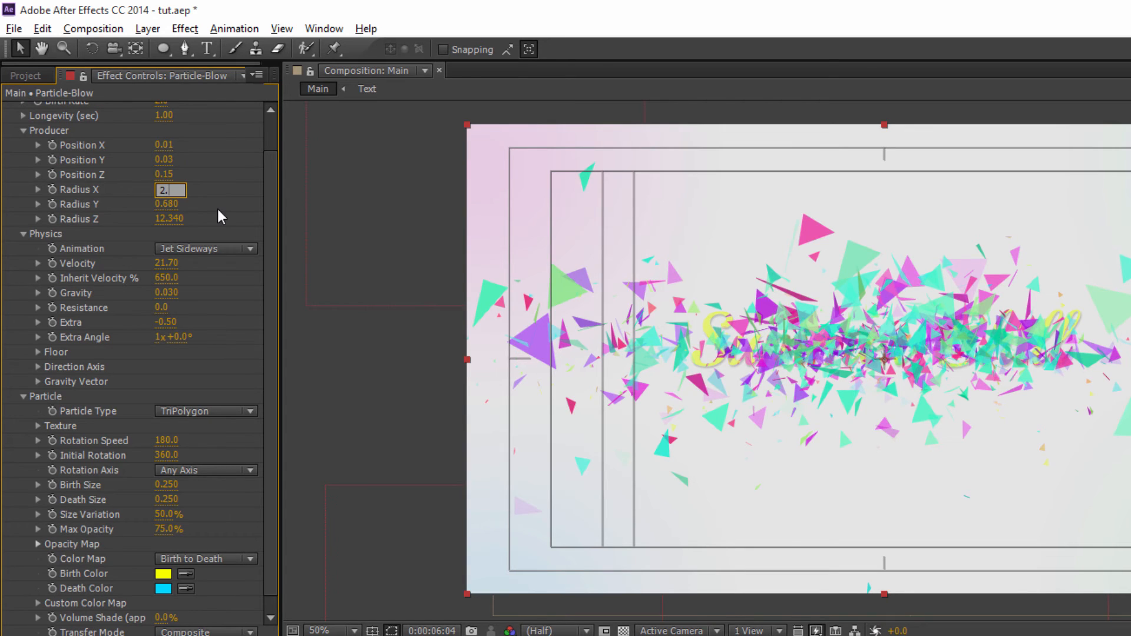
type("260")
key("Return")
left_click(171, 204)
type("1")
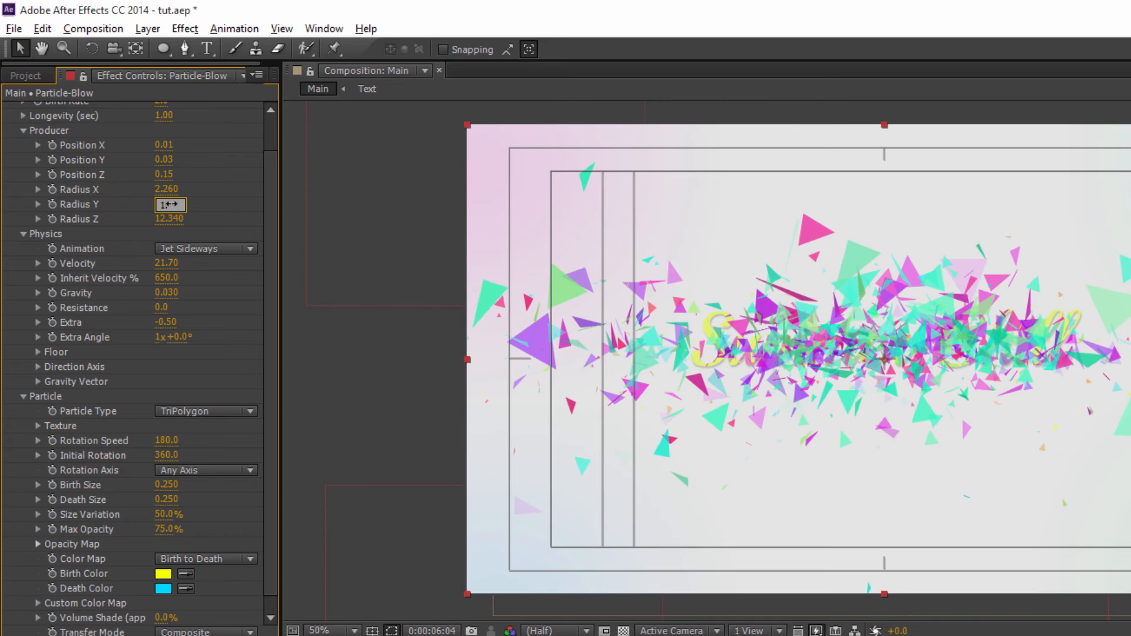
type(".690")
key("Return")
- Set the duplicate's Physics values to Velocity 0.76, Inherit Velocity 46% and Extra -2.46
left_click(166, 264)
type(".")
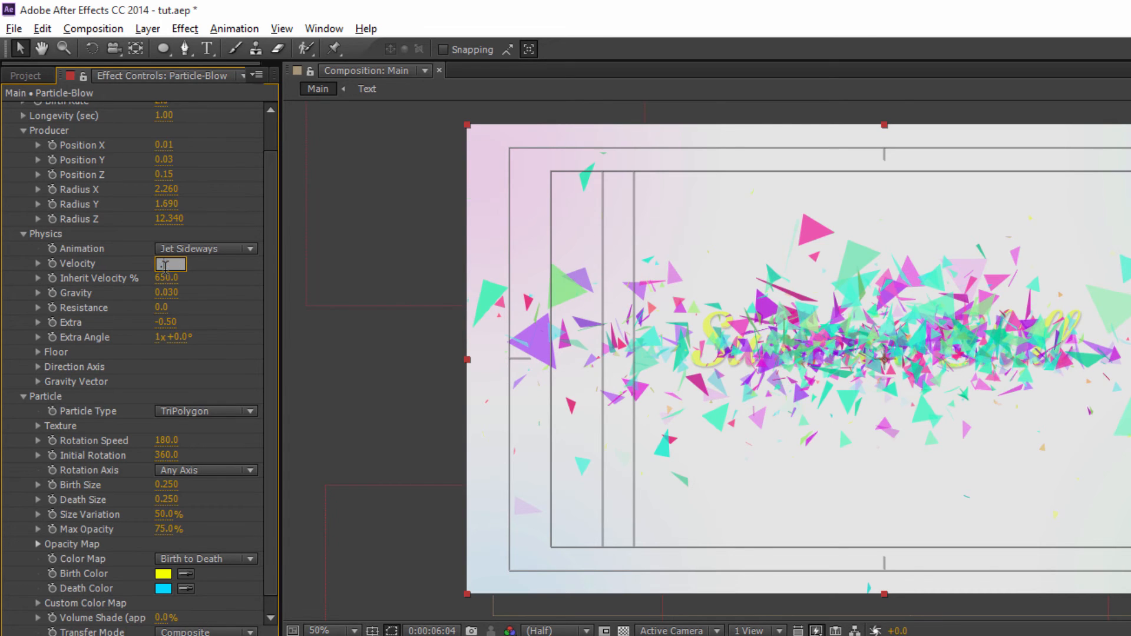
type("76")
key("Return")
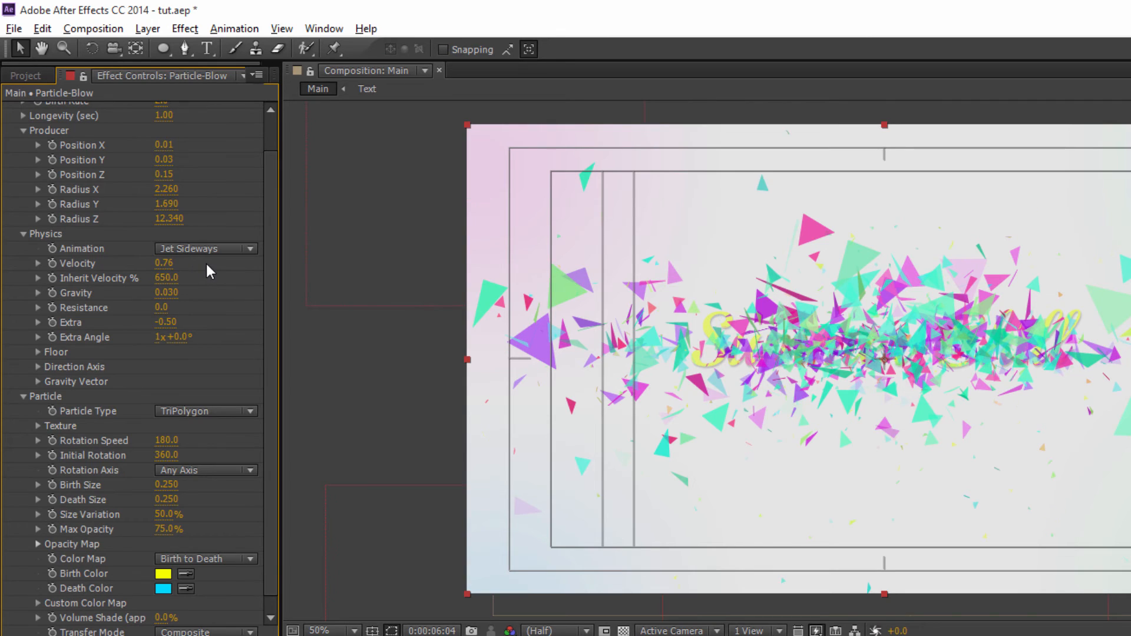
left_click(171, 278)
type("46")
key("Return")
left_click(163, 323)
key("BackSpace")
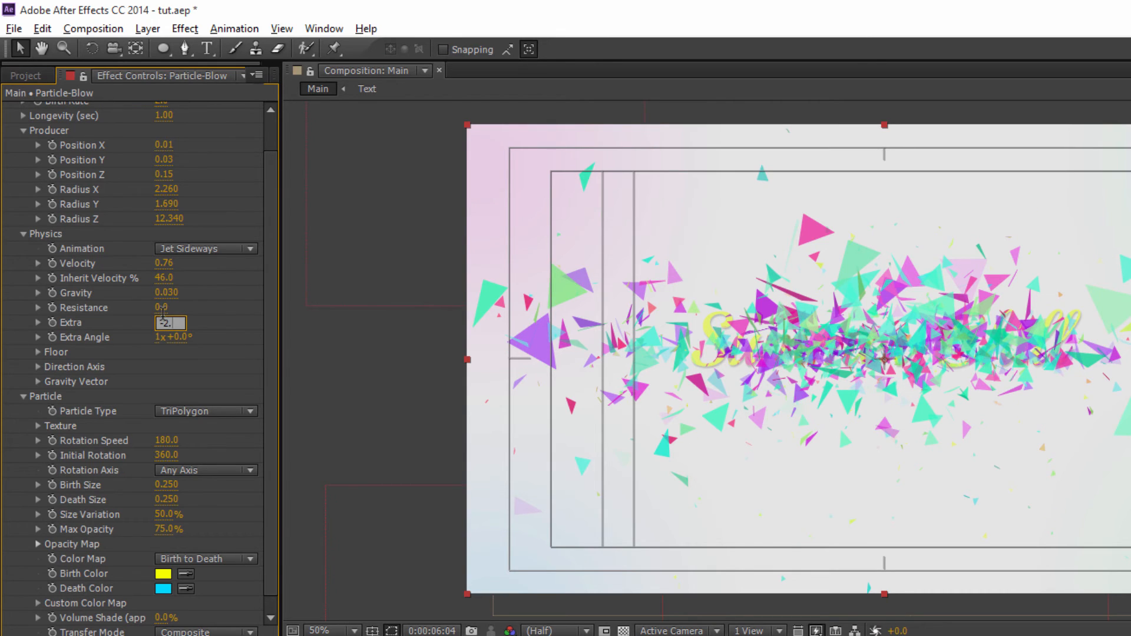
key("Return")
- Solo the Particle-Blow layer below Summer Chill, check its particles and delete all its Opacity keyframes
left_click(30, 634)
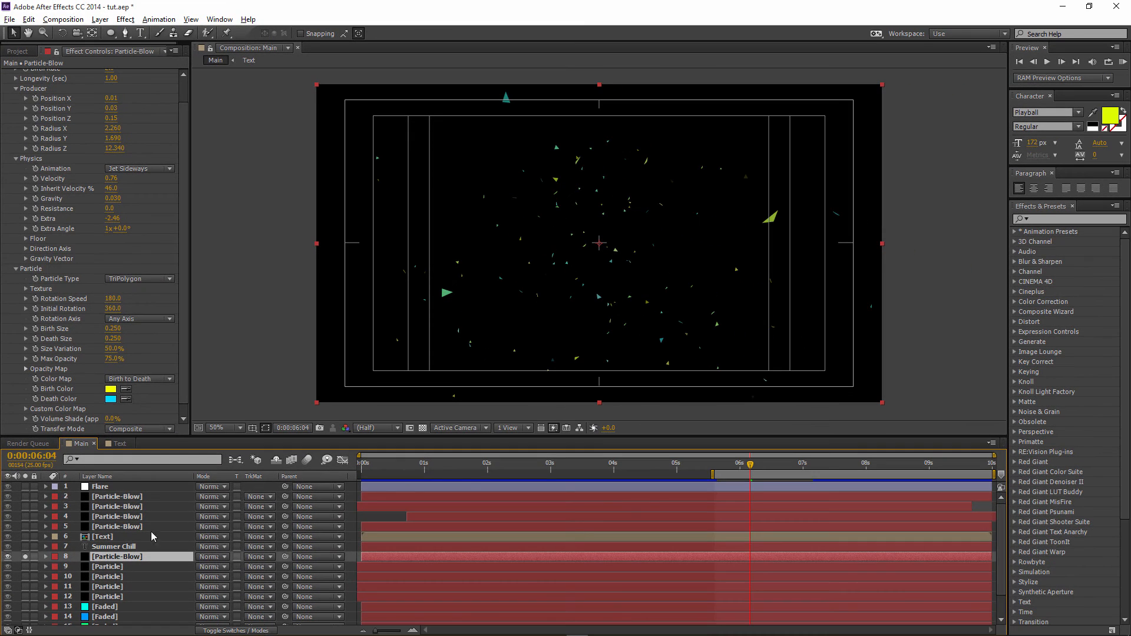
mouse_move(723, 472)
left_mouse_down()
mouse_move(829, 466)
mouse_move(743, 466)
left_mouse_up()
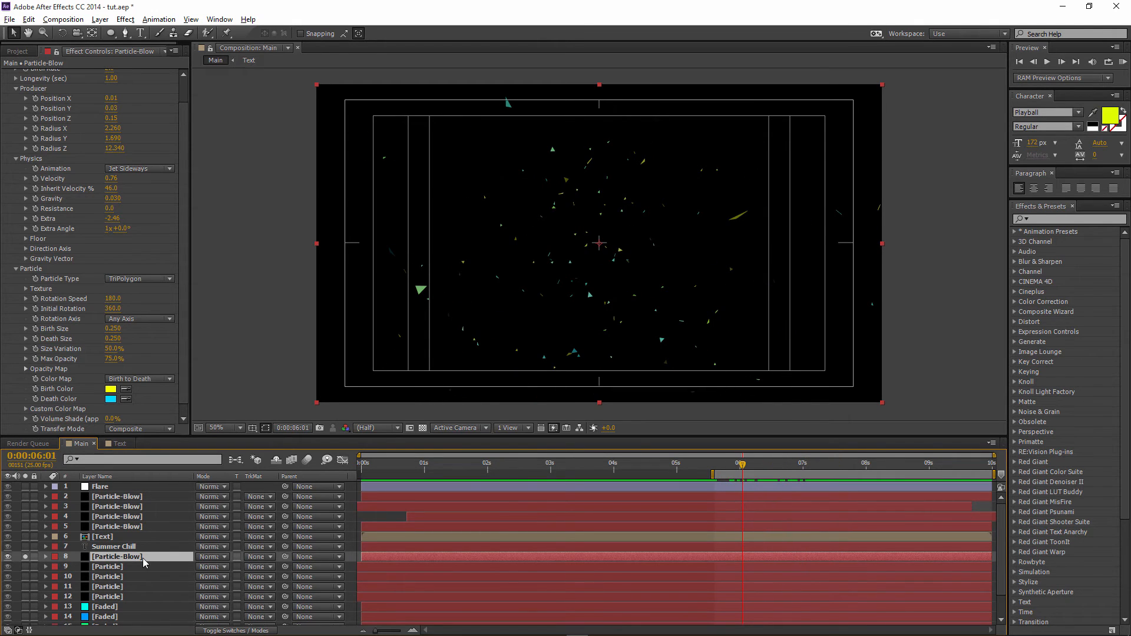
key("t")
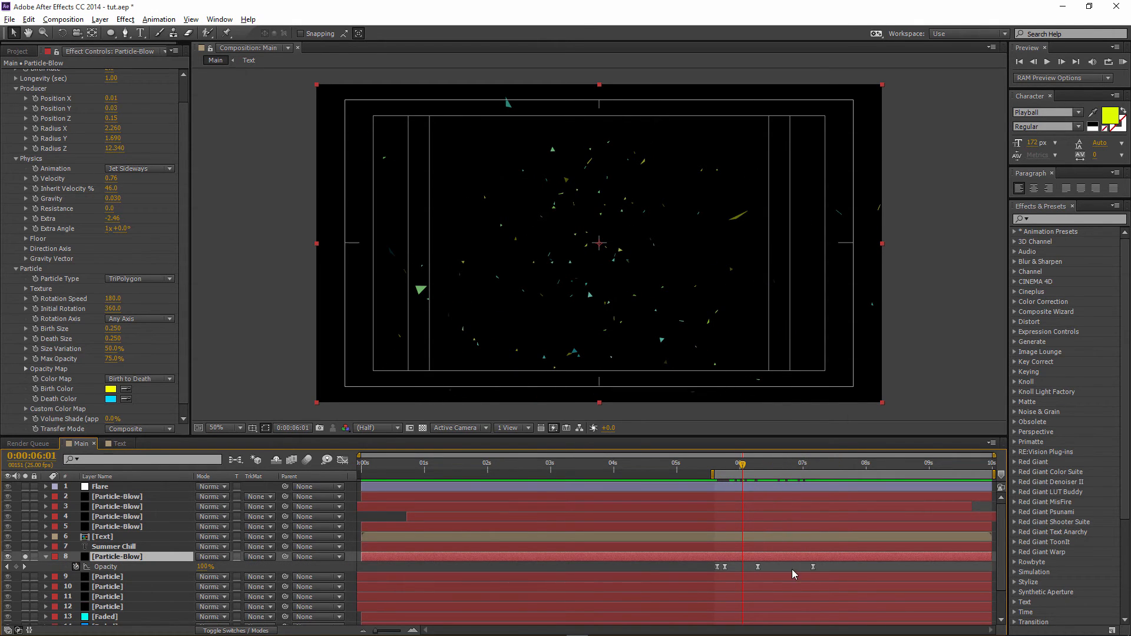
left_click_drag(825, 563, 712, 573)
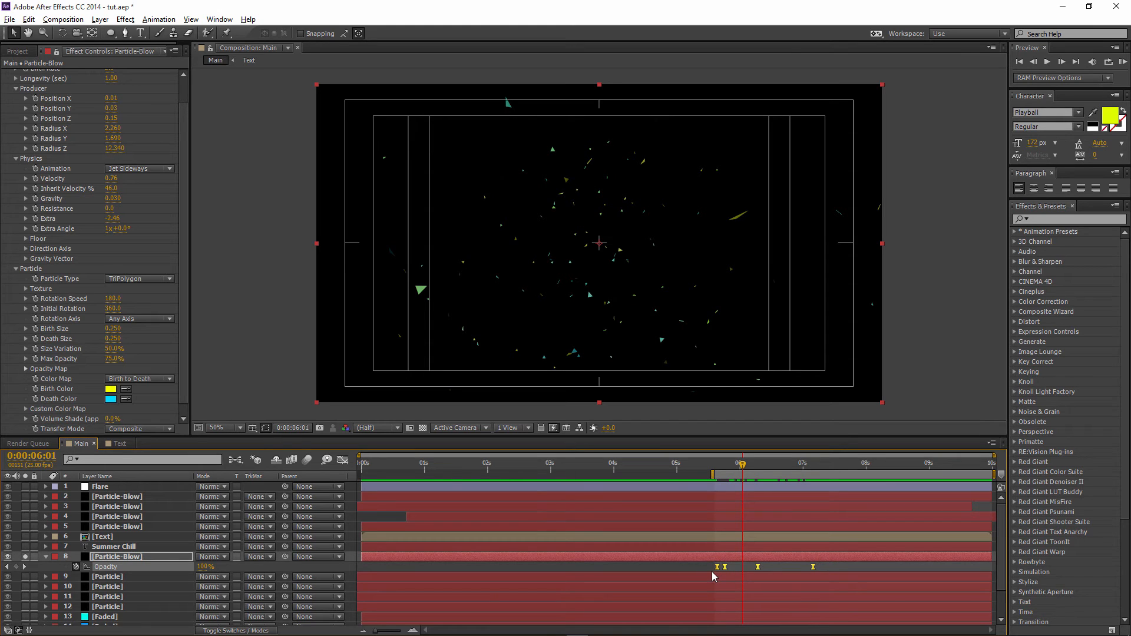
key("Delete")
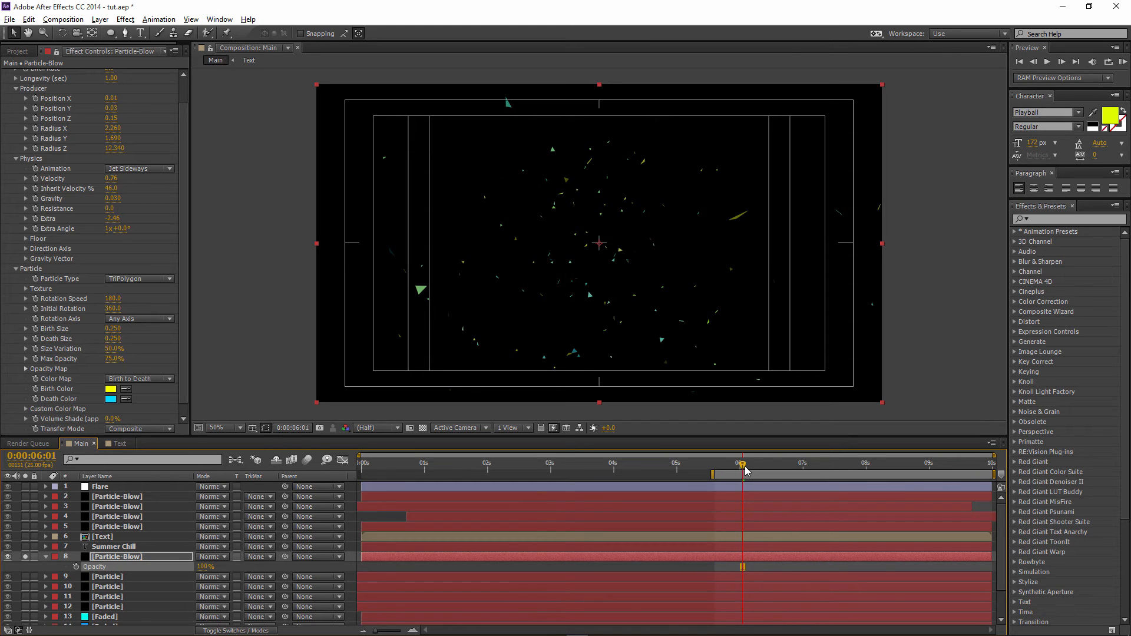
- Unsolo the lower Particle-Blow layer and keyframe its Opacity from 0% at 0:00:05:21 to 100% shortly after six seconds
left_click(751, 470)
left_click_drag(749, 469, 731, 476)
left_click(25, 557)
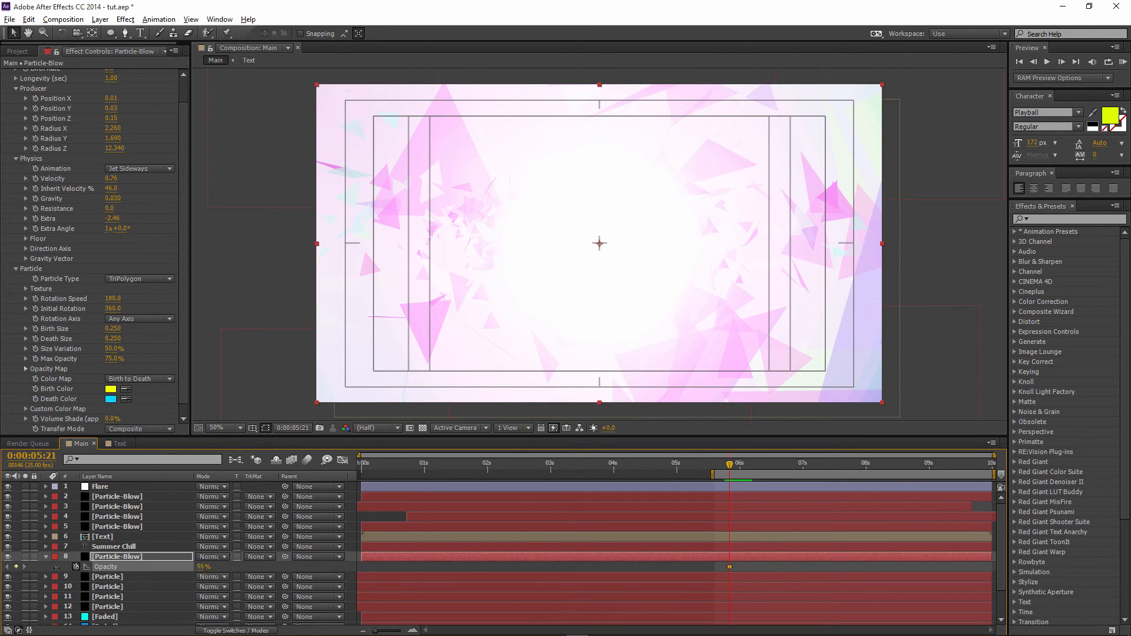
left_click_drag(731, 468, 747, 469)
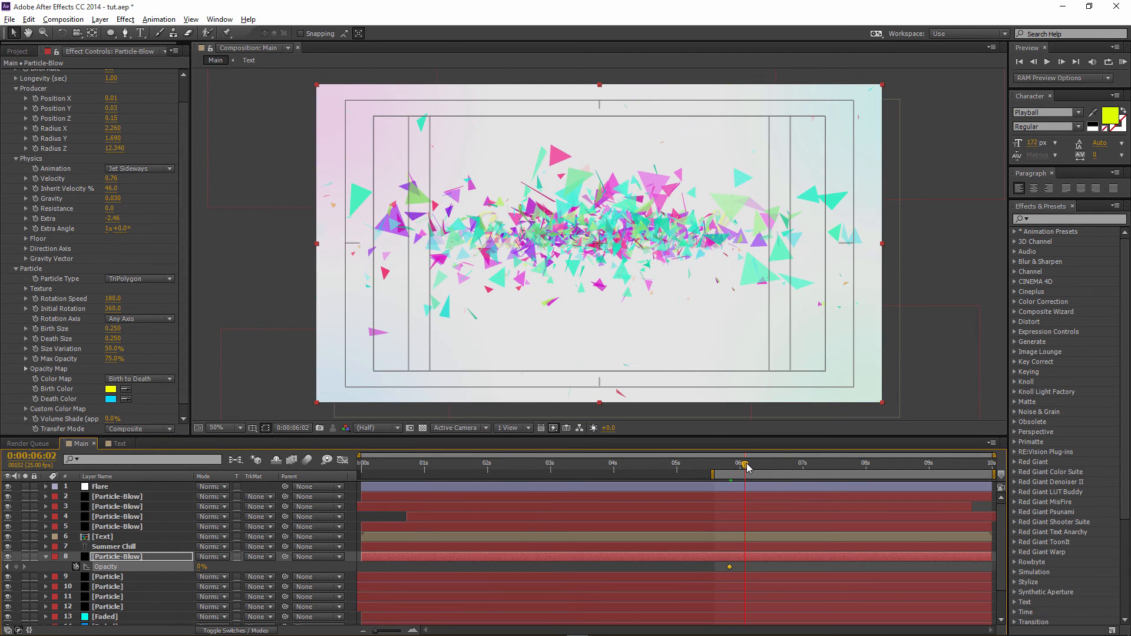
left_click_drag(200, 568, 614, 528)
- Apply Easy Ease to the layer's two Opacity keyframes, space them slightly farther apart and preview the fade
left_click_drag(751, 567, 728, 569)
right_click(729, 569)
mouse_move(837, 513)
left_click(910, 481)
left_click_drag(746, 465, 739, 464)
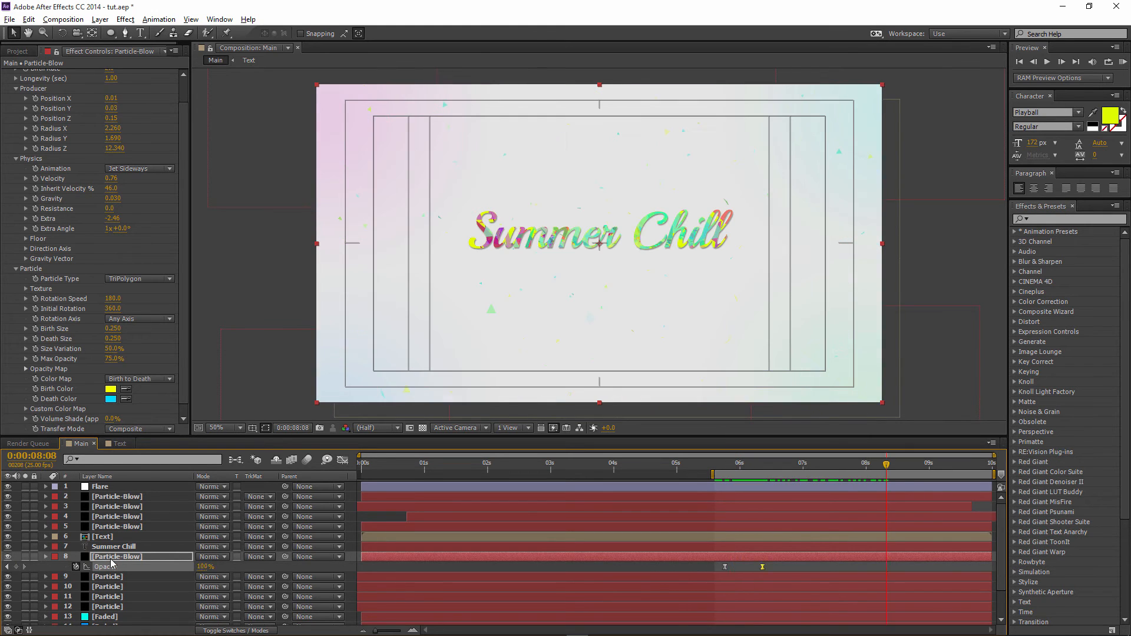
- Duplicate the lower Particle-Blow layer, shift the copy about one second earlier and extend it to the composition's end
key("u")
left_click(120, 559)
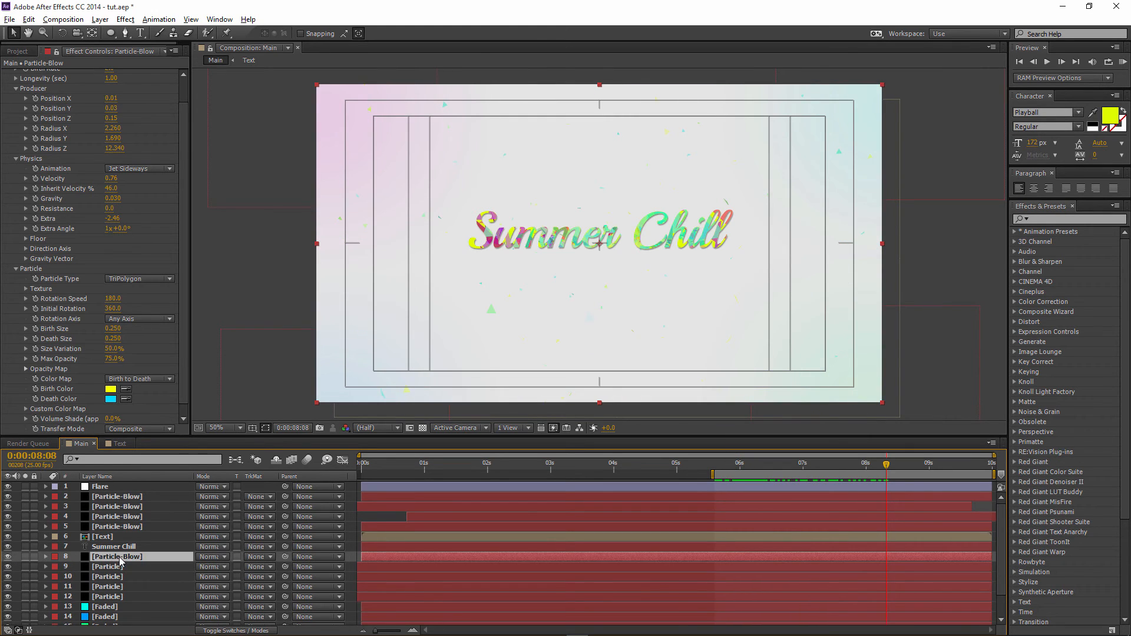
key("ctrl+d")
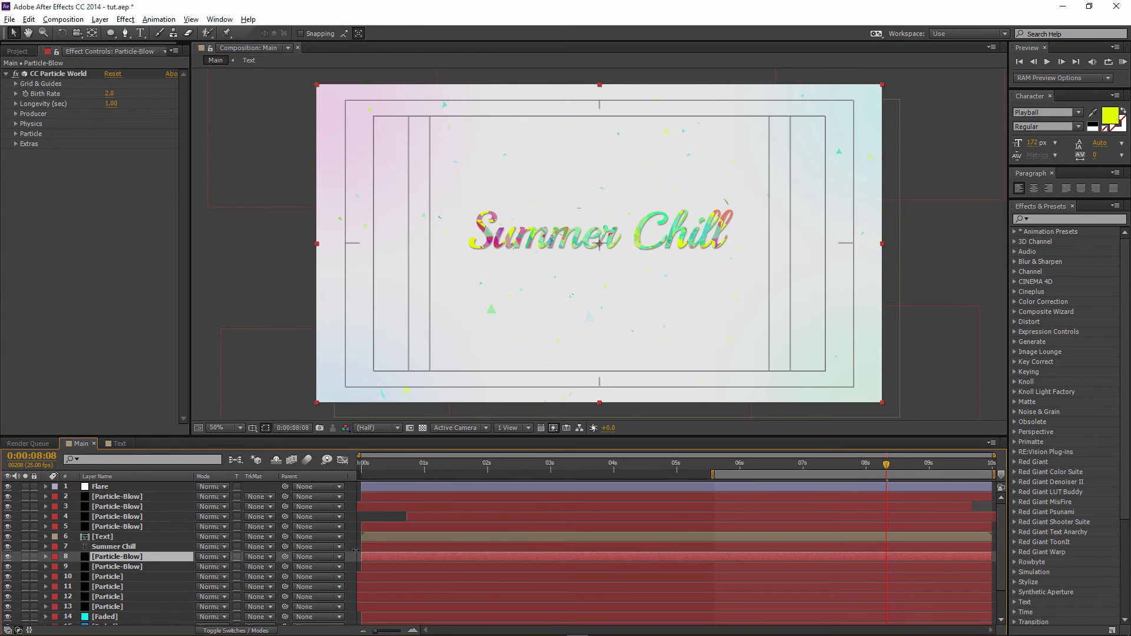
left_click_drag(417, 564, 369, 561)
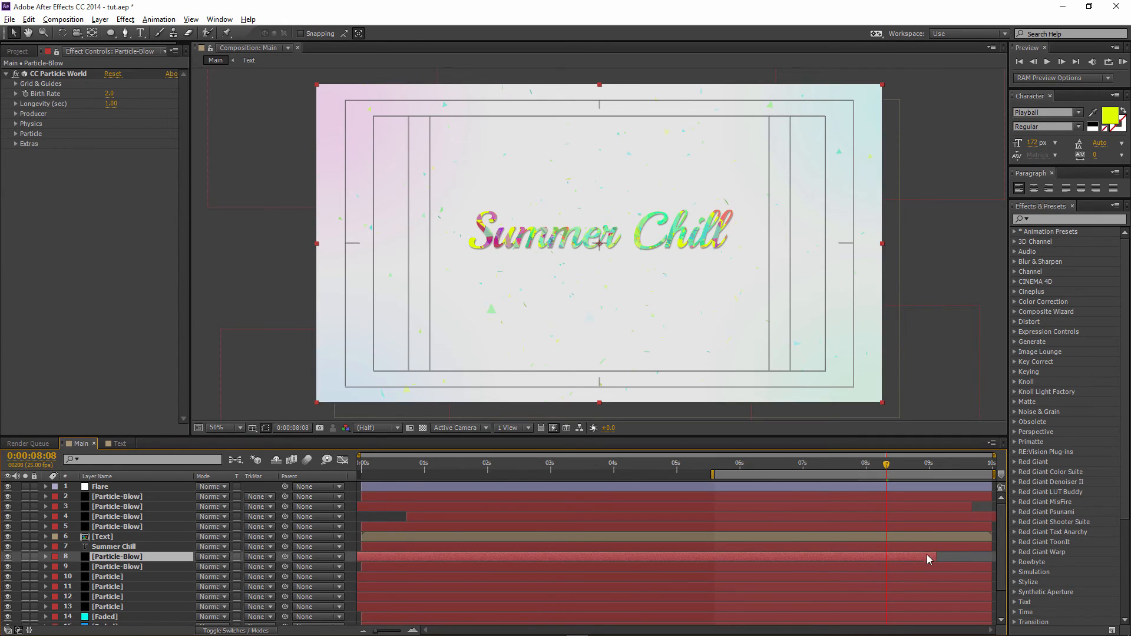
left_click_drag(935, 557, 992, 557)
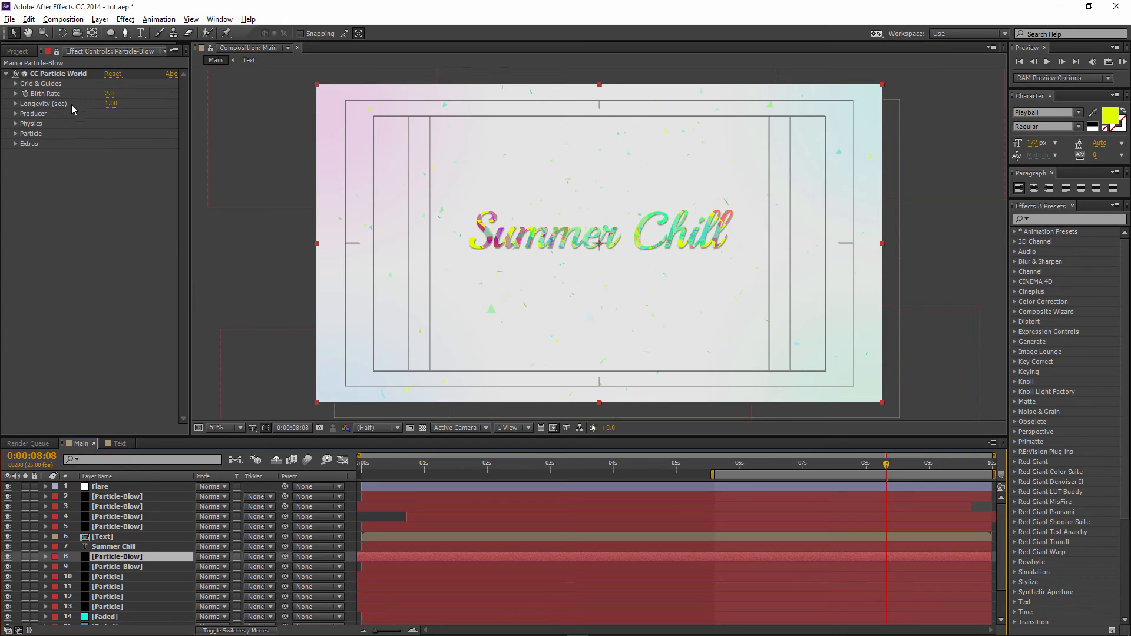
- Try a magenta Birth Color and a blue-violet Death Color for the CC Particle World particles on the duplicated Particle-Blow layer
left_click(16, 134)
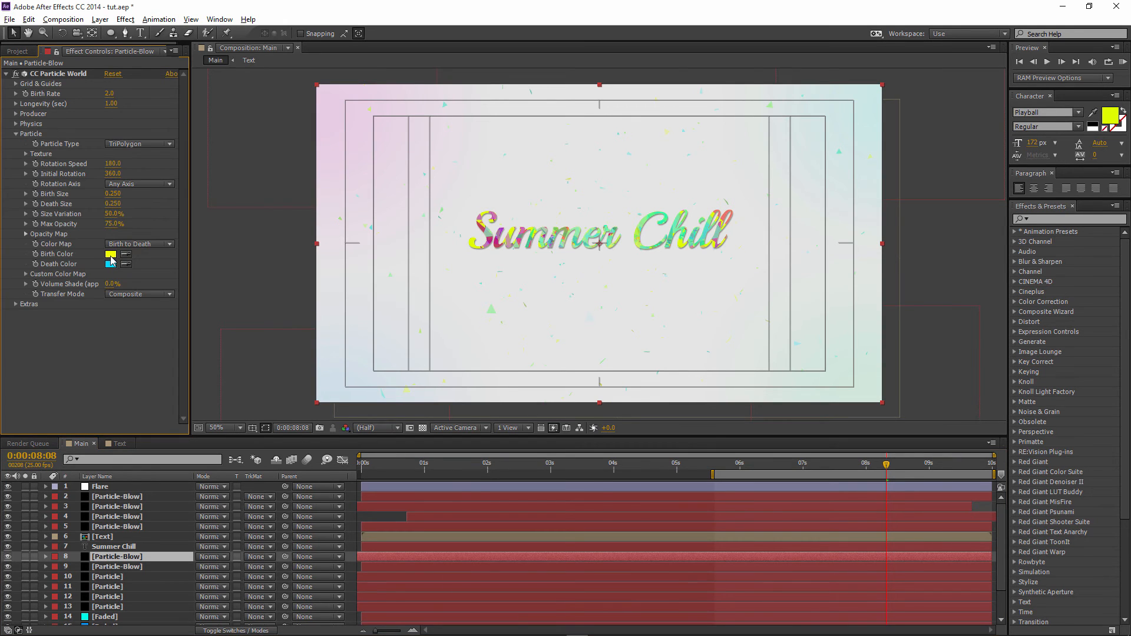
left_click(110, 254)
left_click(479, 375)
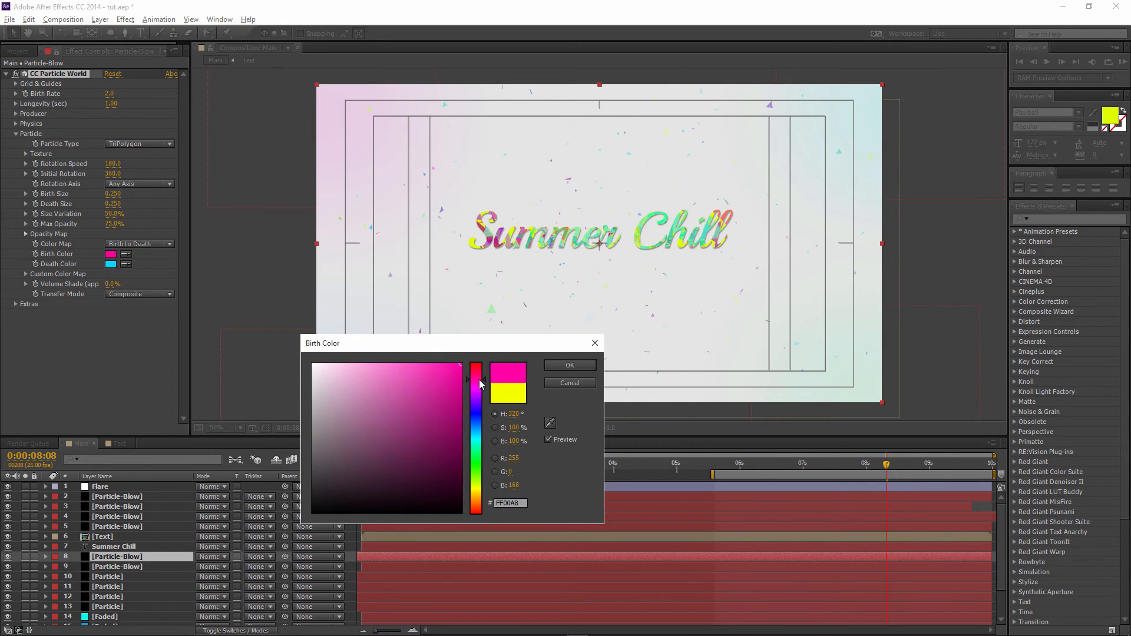
left_click(569, 366)
left_click(111, 264)
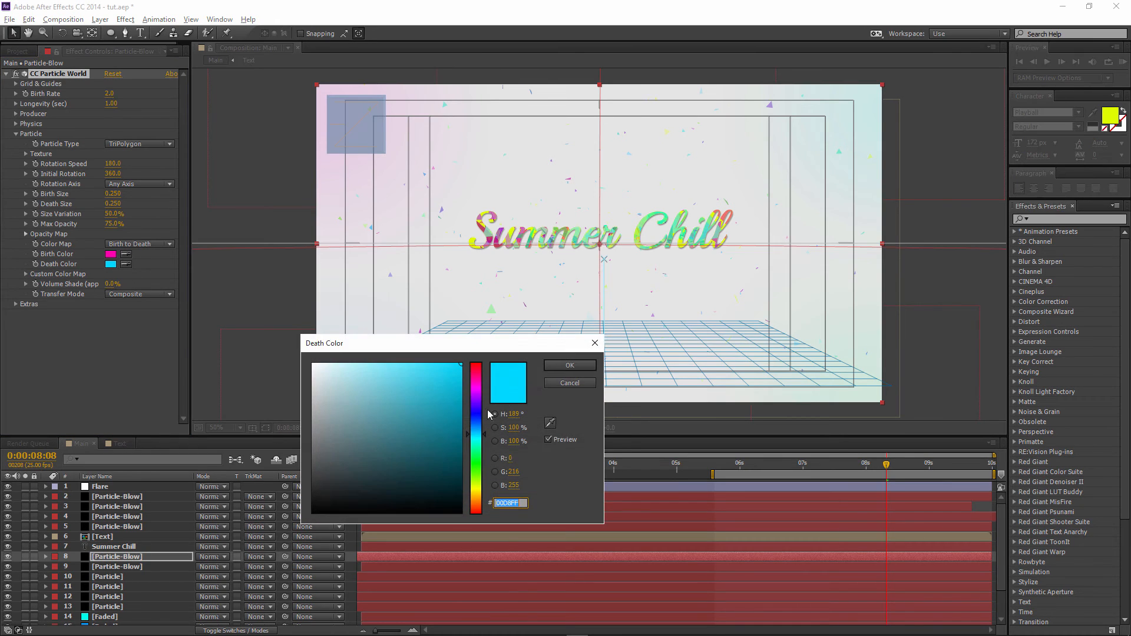
left_click_drag(477, 364, 481, 412)
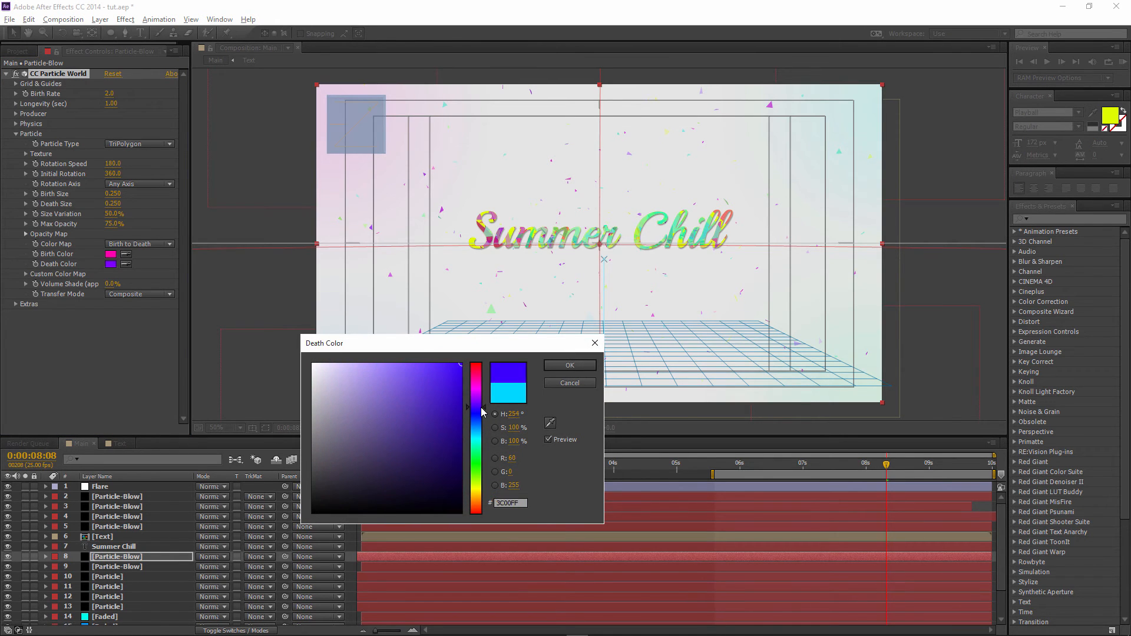
left_click(563, 370)
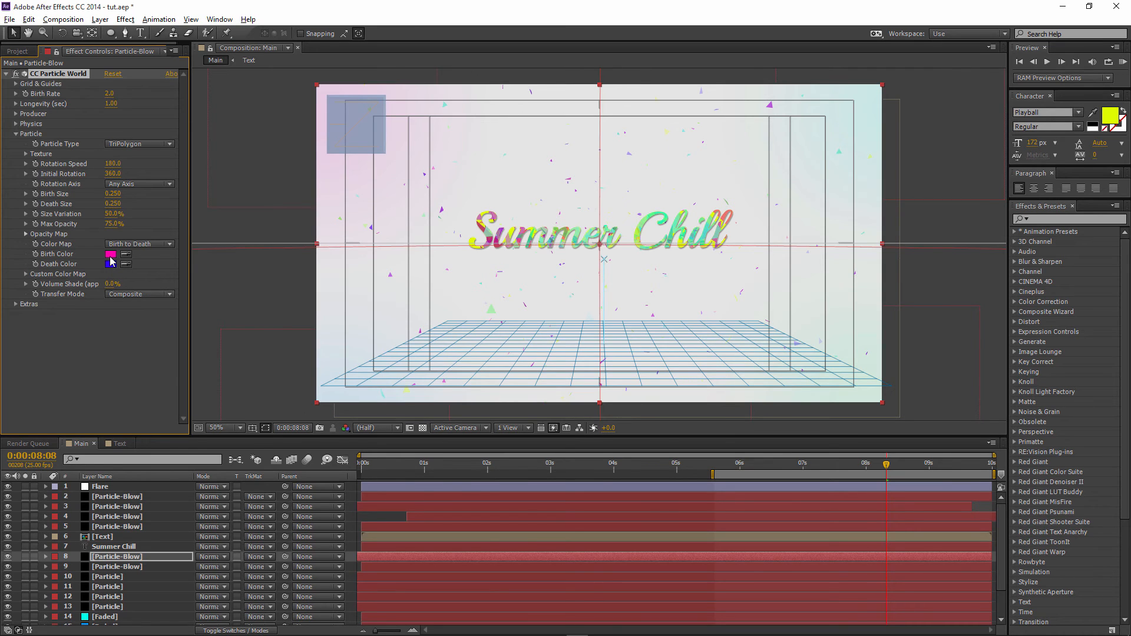
- Set the duplicated layer's particle Birth Color to cyan and its Death Color to yellow (F0FF00), then deselect the layer
left_click(111, 254)
mouse_move(477, 436)
left_mouse_down()
mouse_move(475, 465)
mouse_move(476, 442)
left_mouse_up()
left_click(567, 366)
left_click(111, 264)
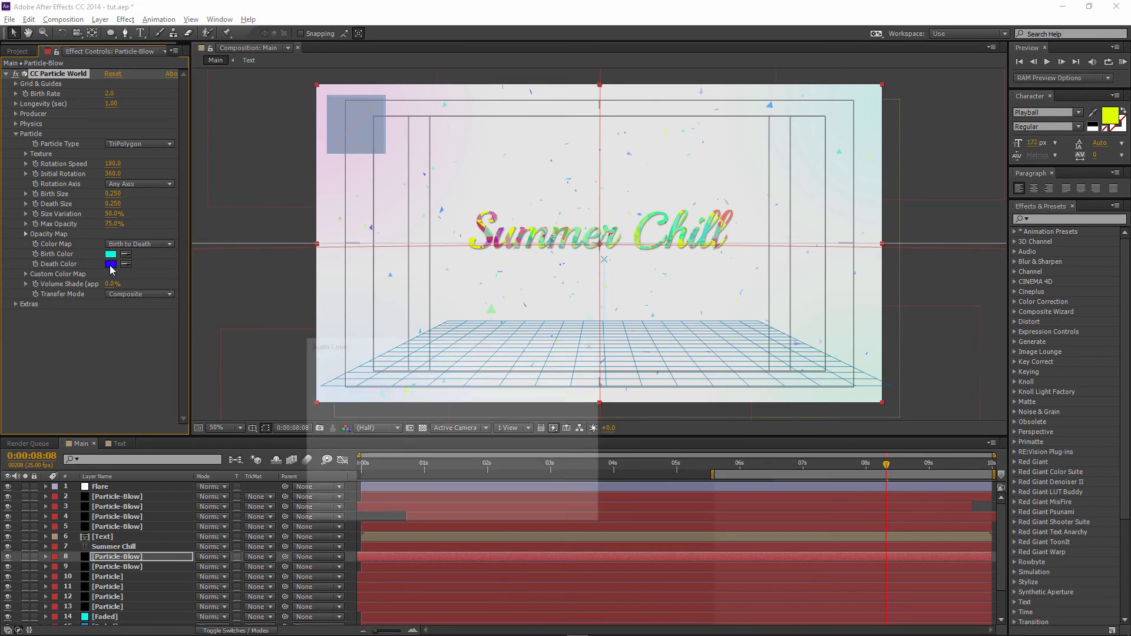
left_click_drag(475, 392, 476, 487)
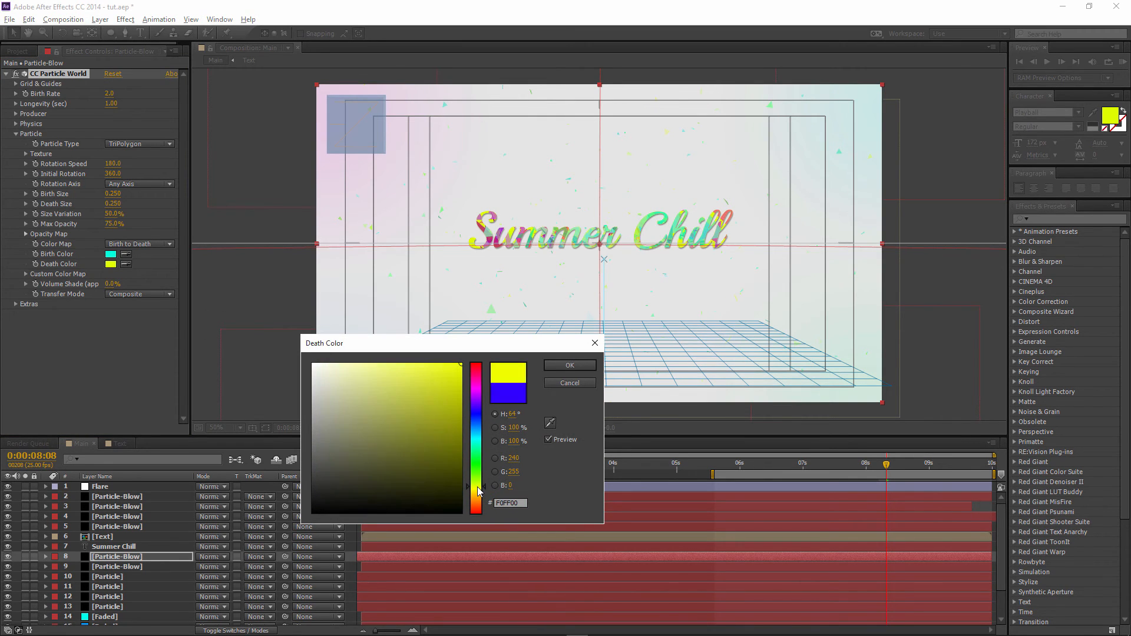
left_click(570, 366)
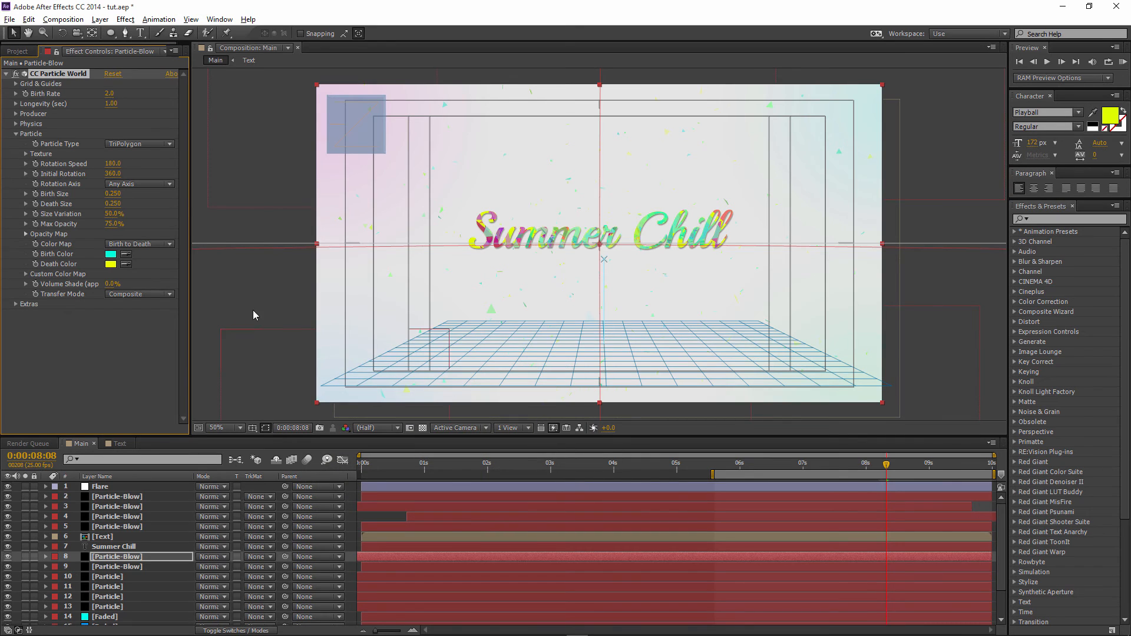
left_click(243, 292)
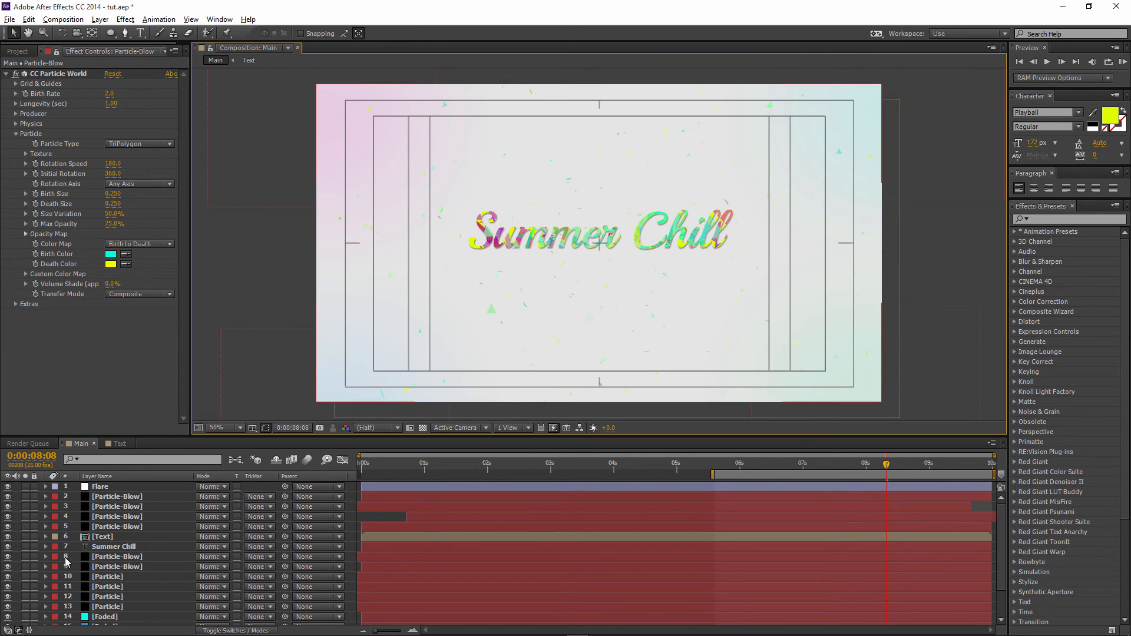
- Rename both Particle-Blow layers below Summer Chill to "Particle Fly"
left_click(109, 567)
key("Return")
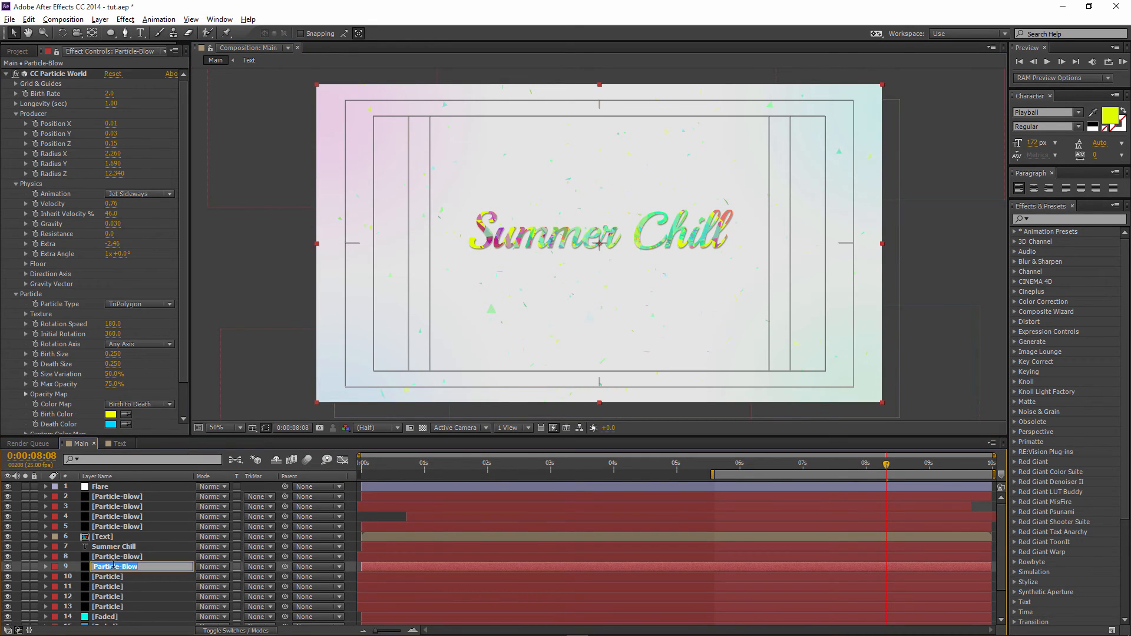
left_click_drag(152, 566, 128, 567)
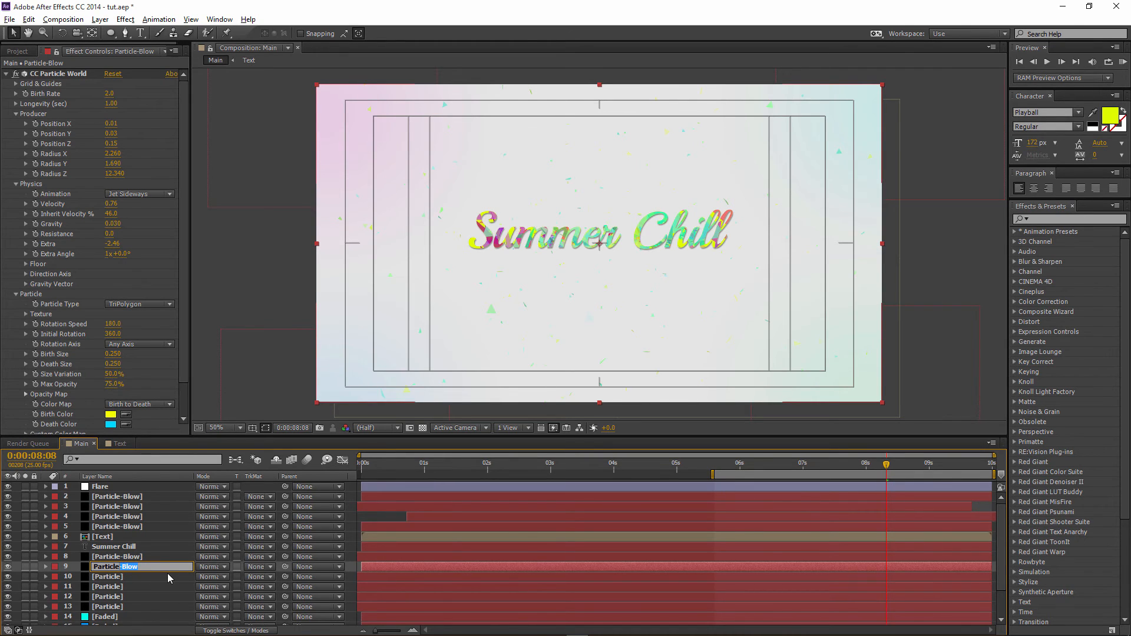
type("Fly")
left_click(133, 557)
left_click(135, 565)
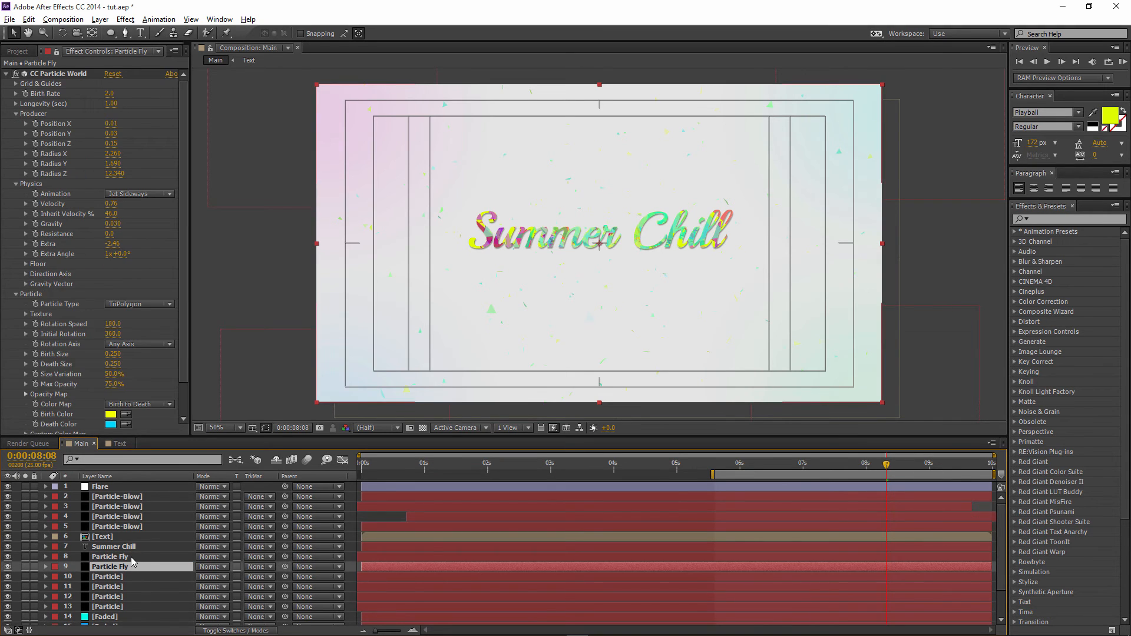
left_click(132, 557)
- Apply a Gaussian Blur to the lower Particle Fly layer and set its Blurriness to 52
left_click(1038, 220)
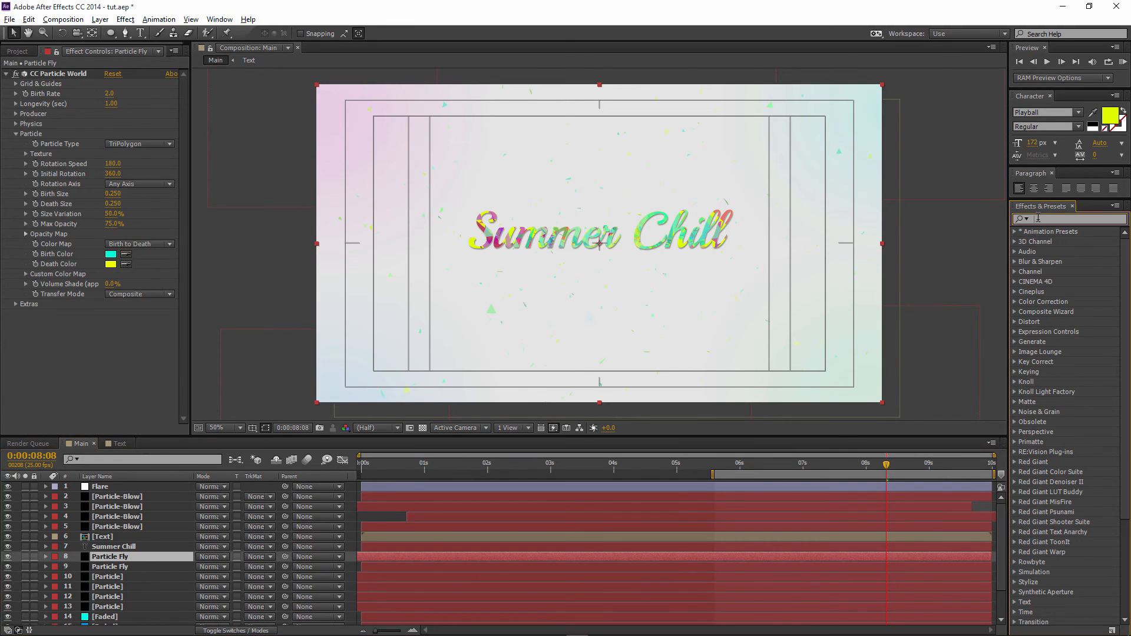
type("blur")
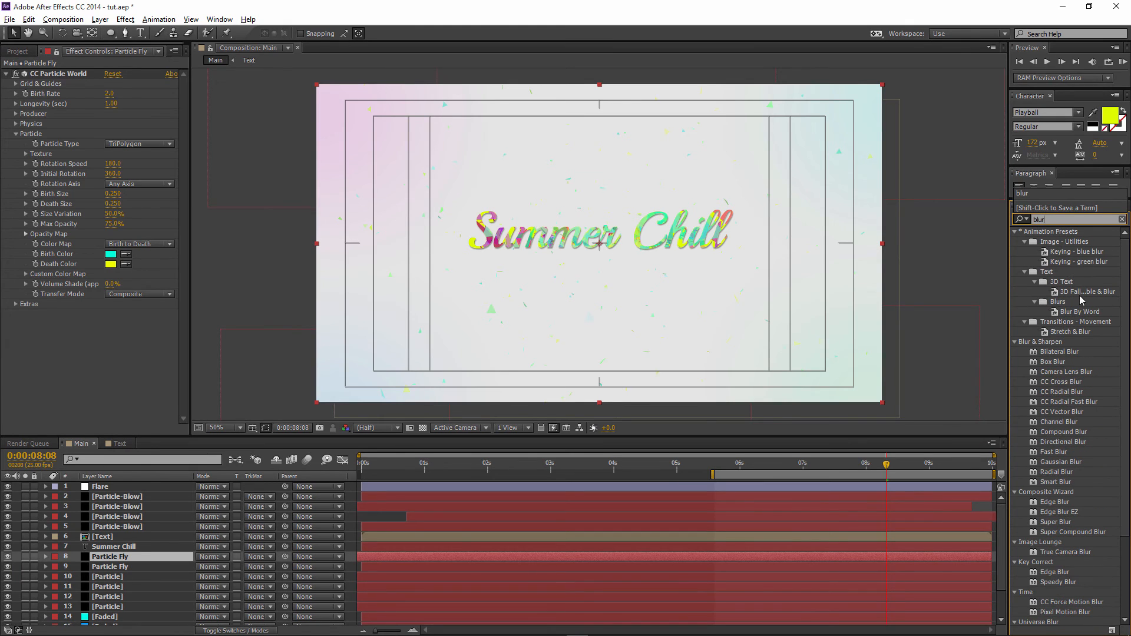
left_click(1069, 463)
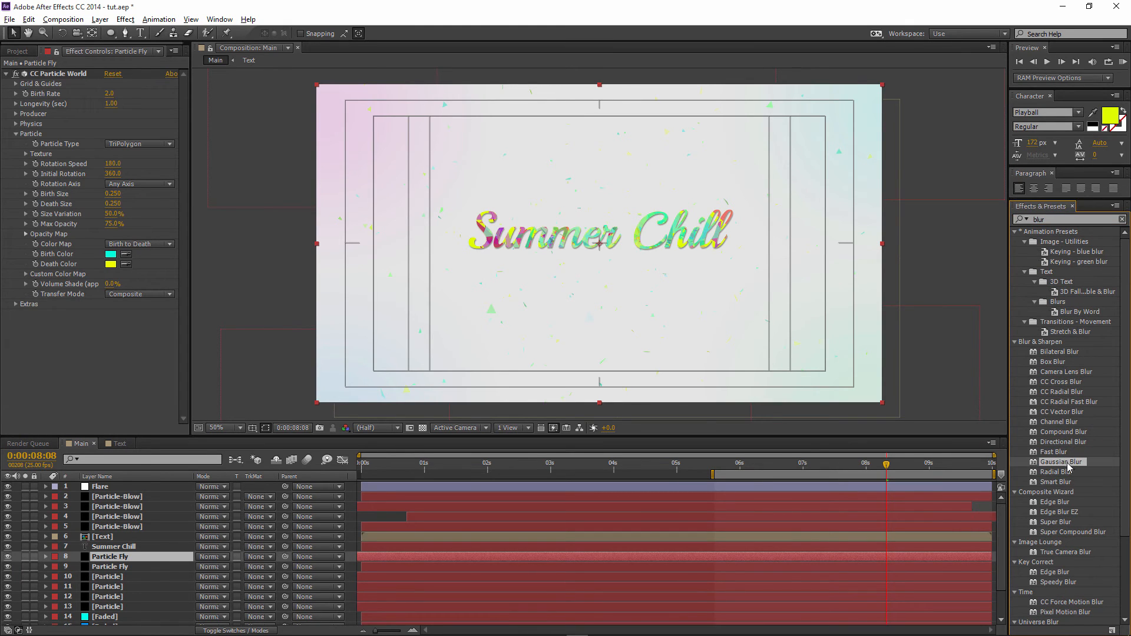
left_click_drag(1018, 461, 135, 569)
left_click(109, 164)
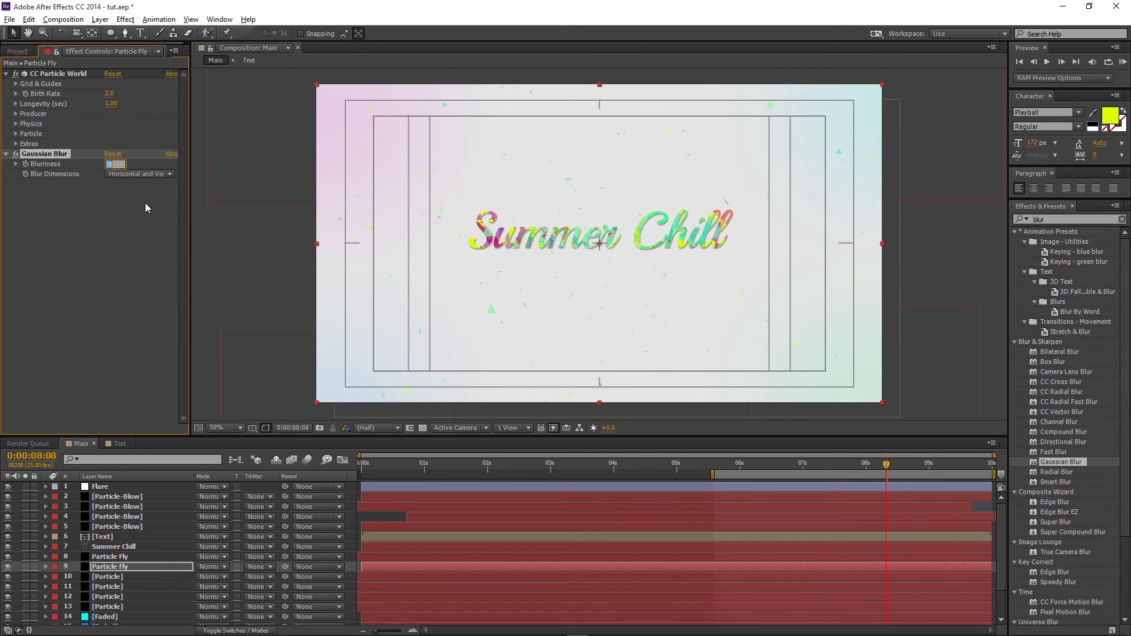
type("52")
key("Return")
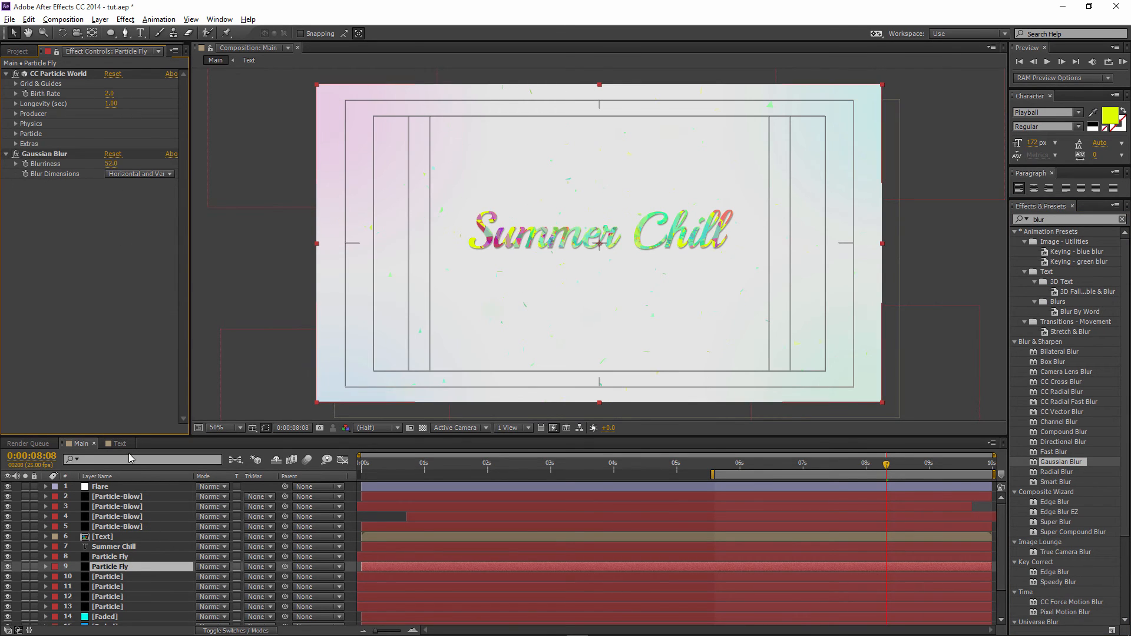
- Copy the Gaussian Blur effect from the lower Particle Fly layer onto the upper one
left_click(47, 154)
left_click(110, 557)
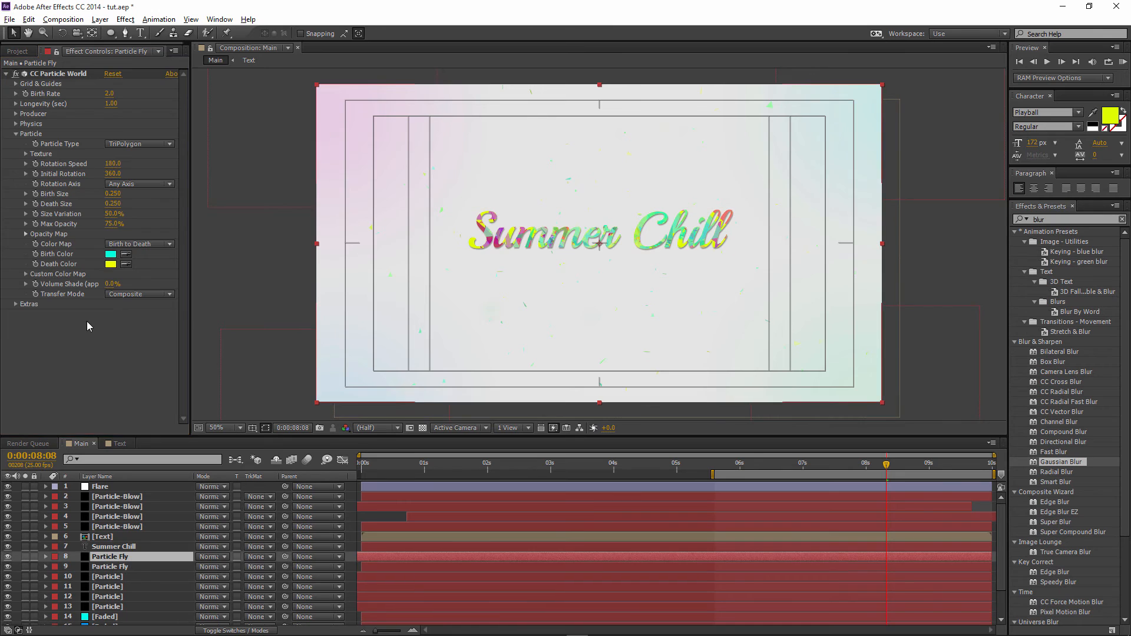
key("ctrl+v")
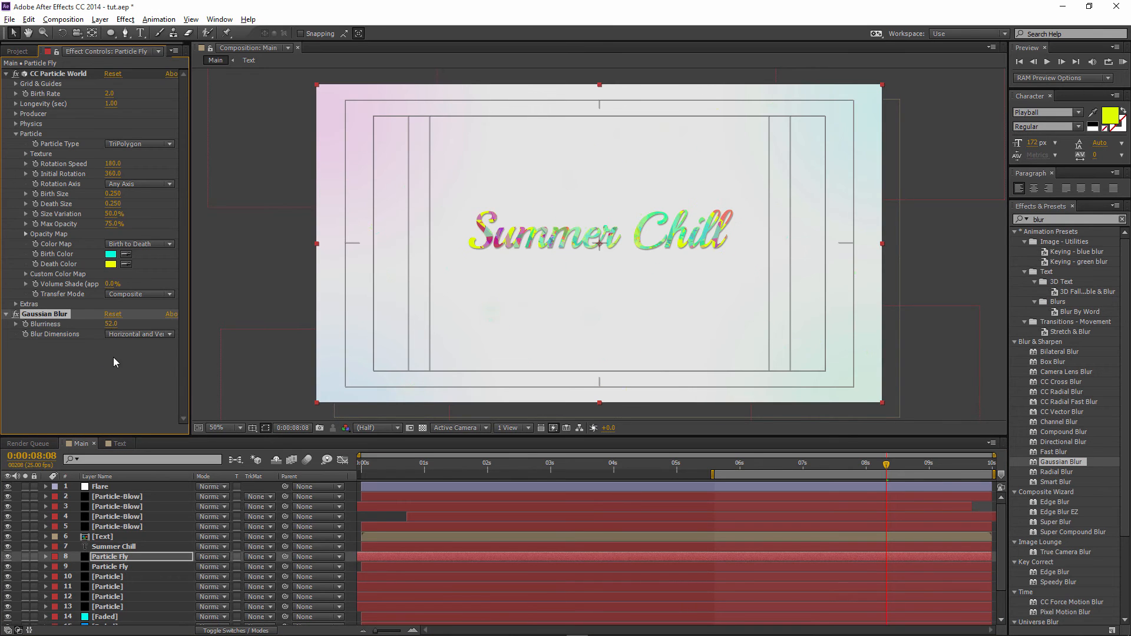
- Reduce the Gaussian Blur's Blurriness on both Particle Fly layers, starting with the upper one
key("space")
left_click_drag(116, 324, 94, 324)
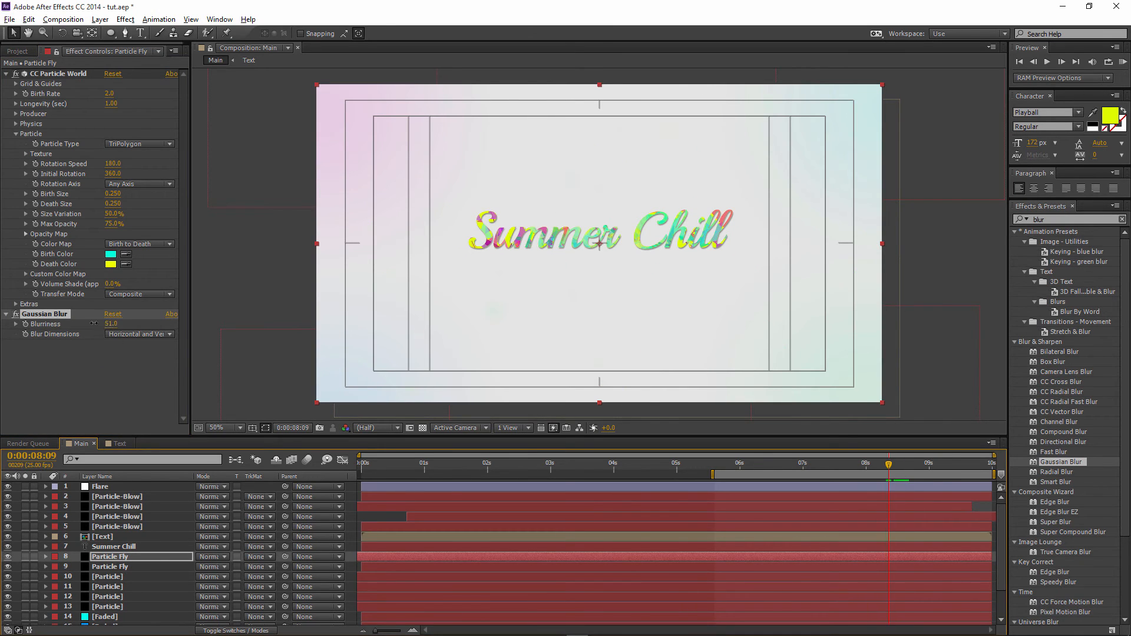
left_click(44, 316)
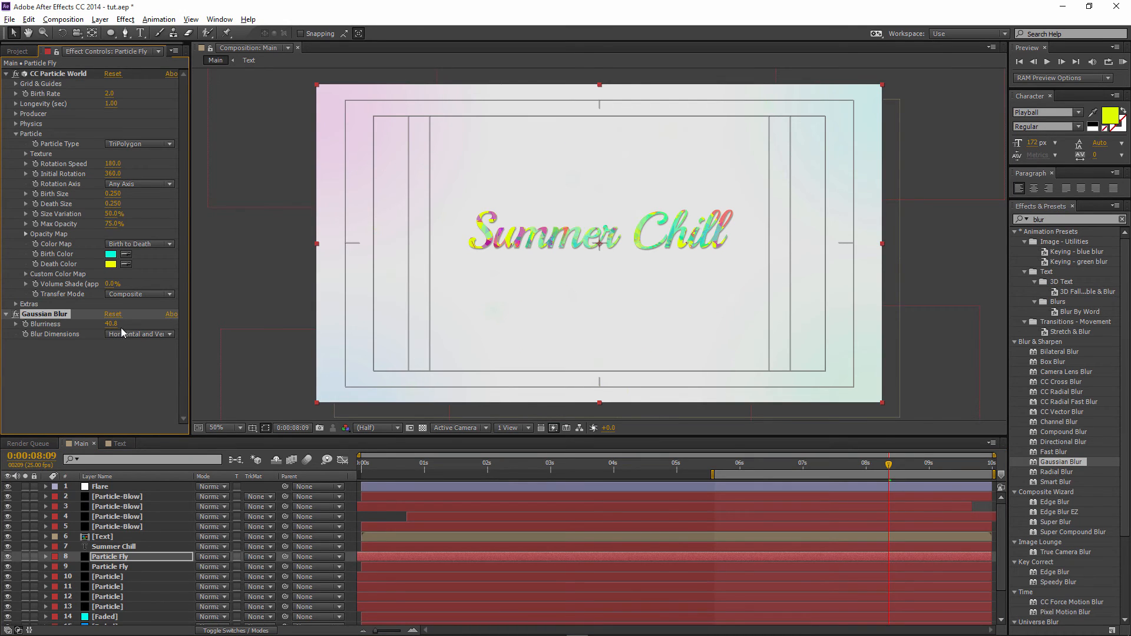
left_click_drag(111, 324, 80, 319)
left_click(124, 568)
left_click(114, 165)
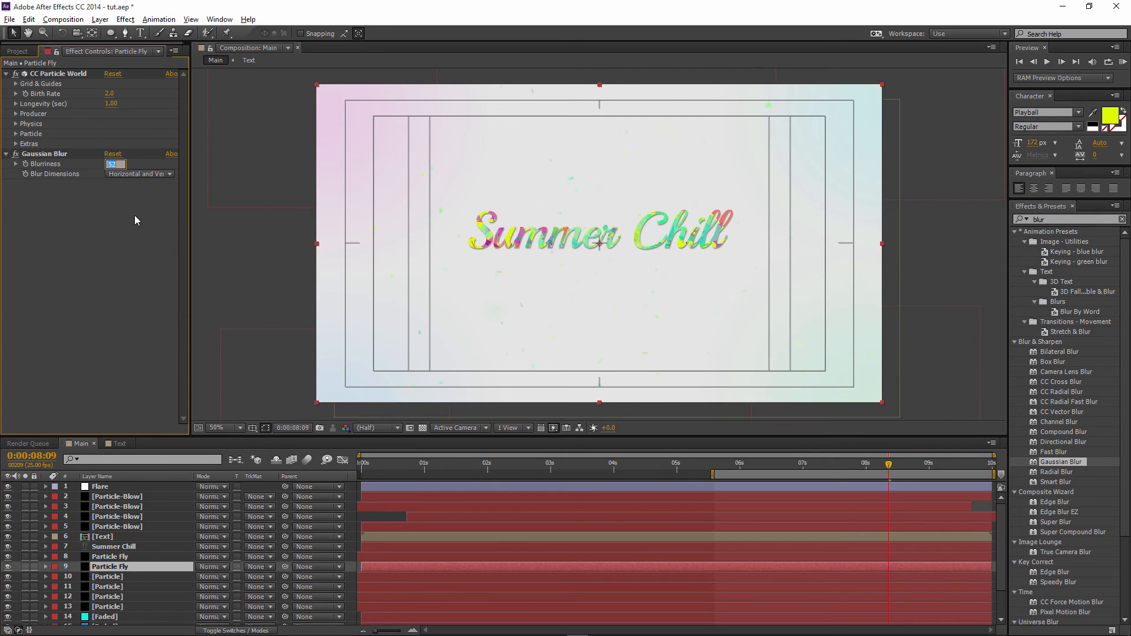
key("Return")
- Add a new adjustment layer above the Flare layer and apply the Box Blur effect to it
left_click(100, 488)
left_click(100, 19)
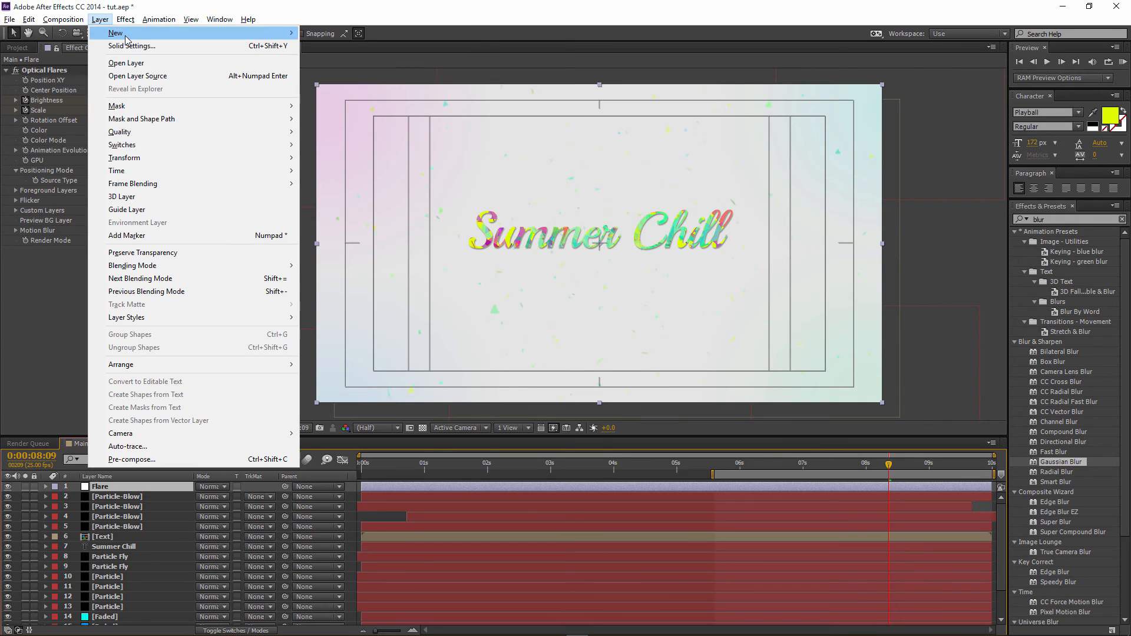
mouse_move(126, 35)
left_click(345, 110)
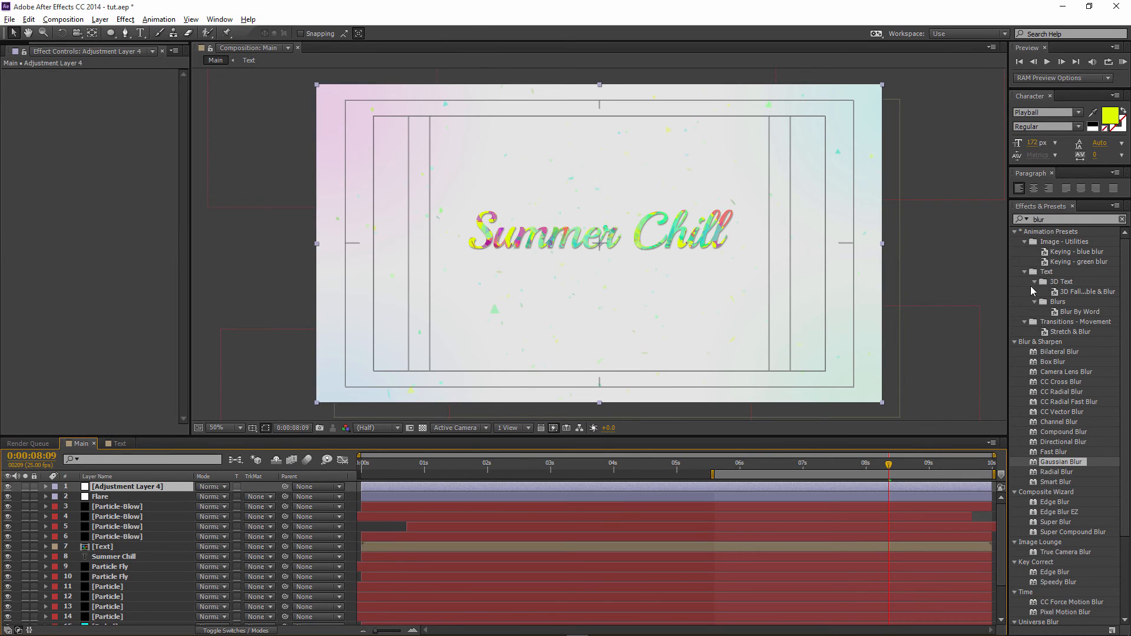
left_click(1046, 362)
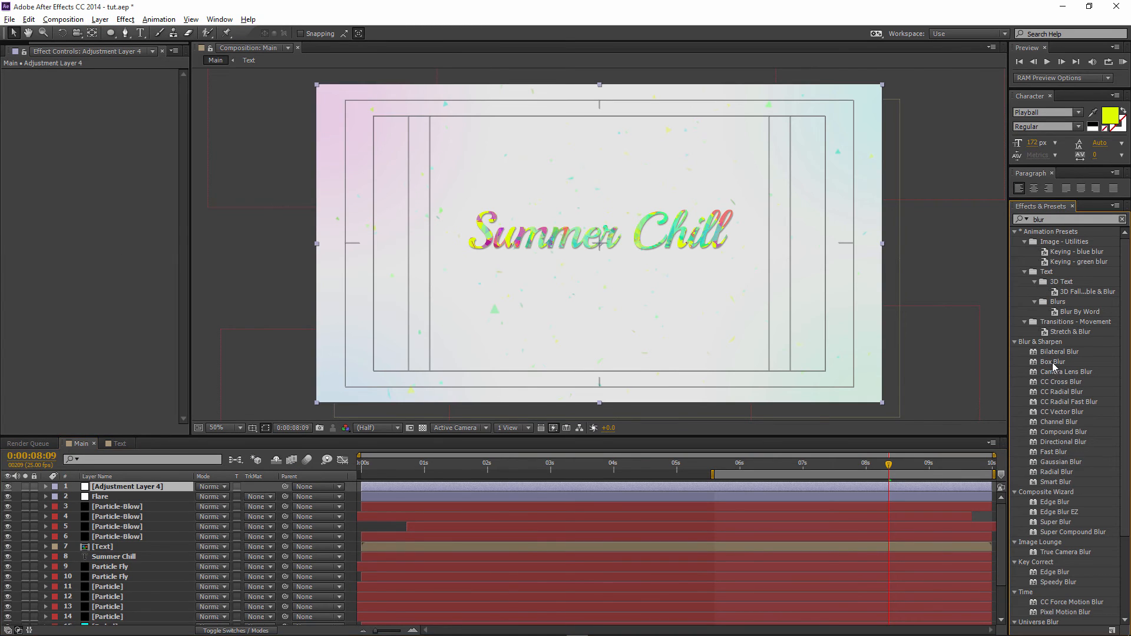
double_click(1043, 362)
- Set the adjustment layer's Box Blur to a Blur Radius of 92 with Repeat Edge Pixels enabled
left_click(110, 84)
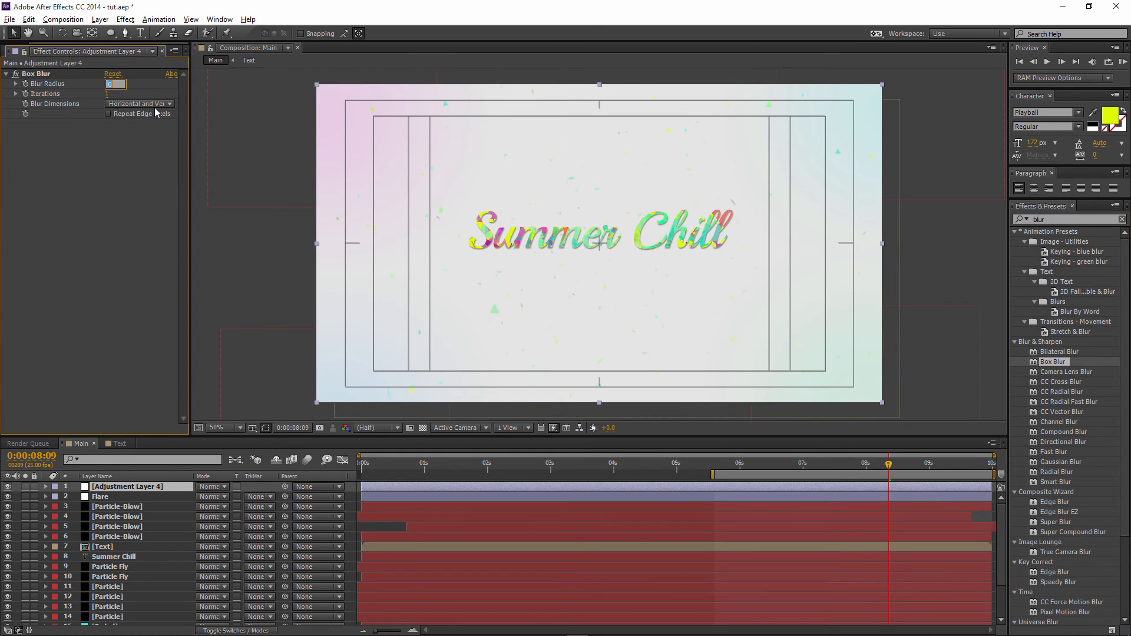
type("920")
key("Return")
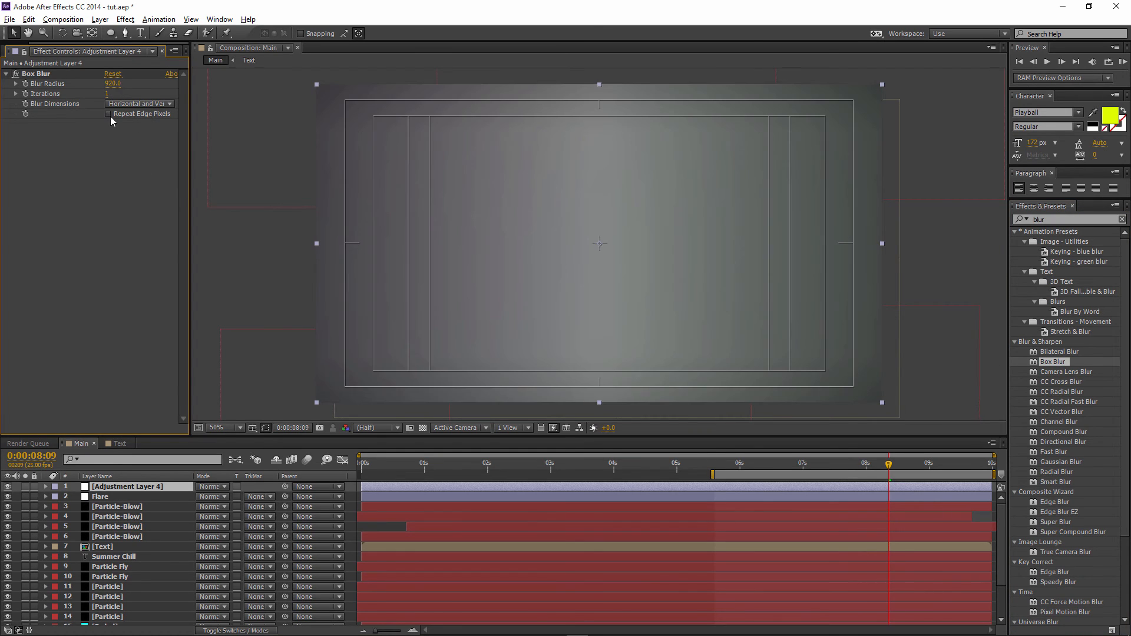
left_click(109, 114)
left_click(113, 84)
type("92")
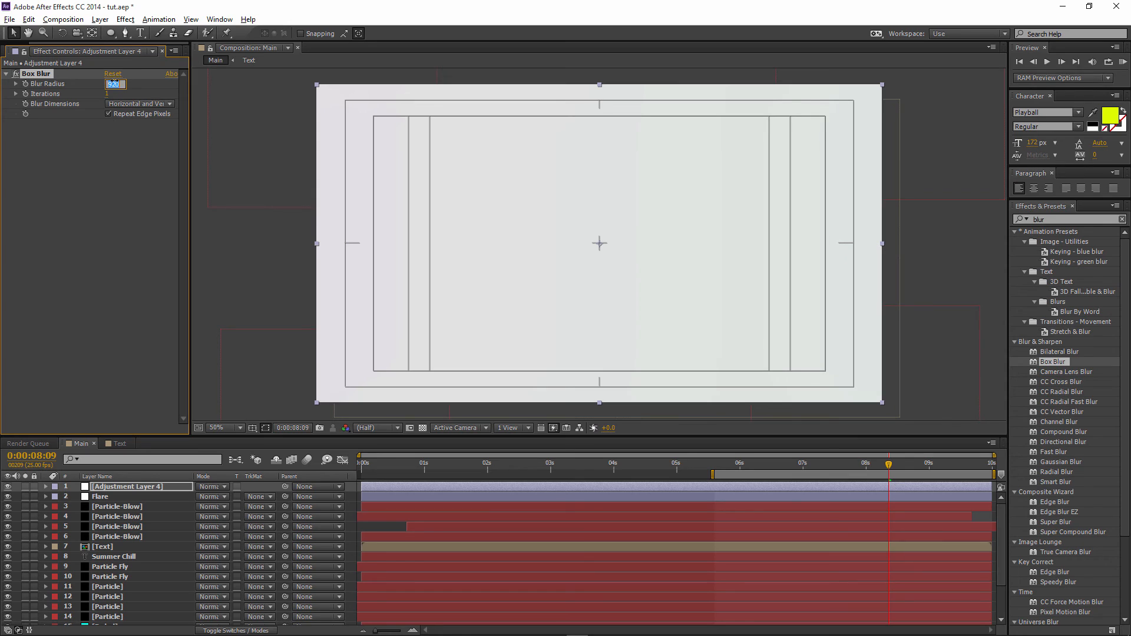
key("Return")
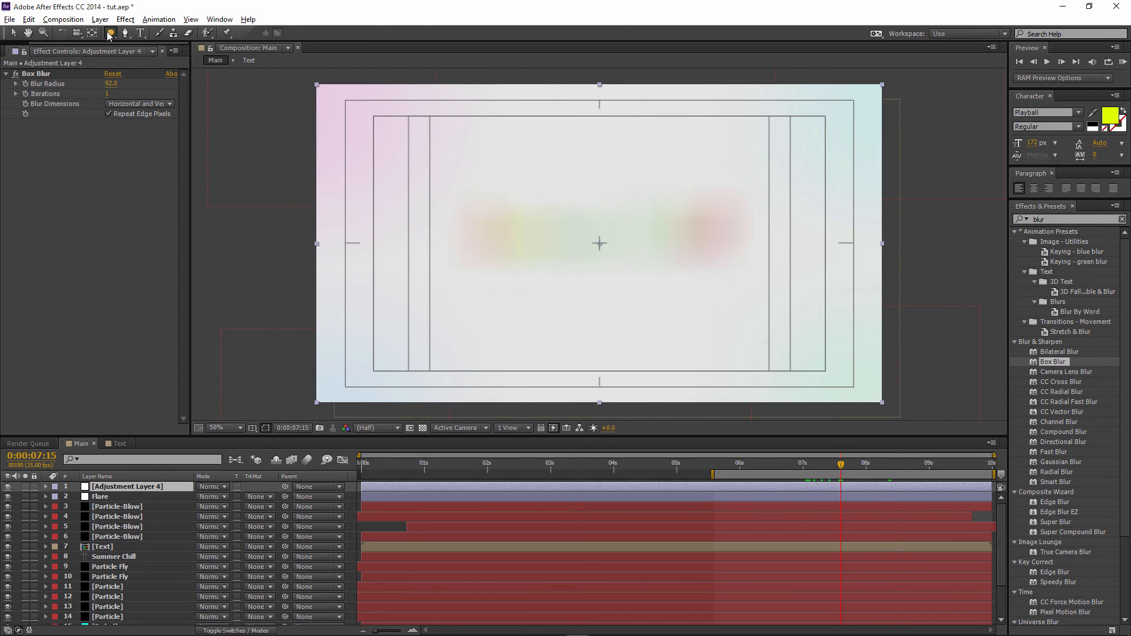
- Add a full-frame elliptical mask to the adjustment layer, invert it and set its Mask Feather to 307 pixels
double_click(110, 34)
left_click(236, 507)
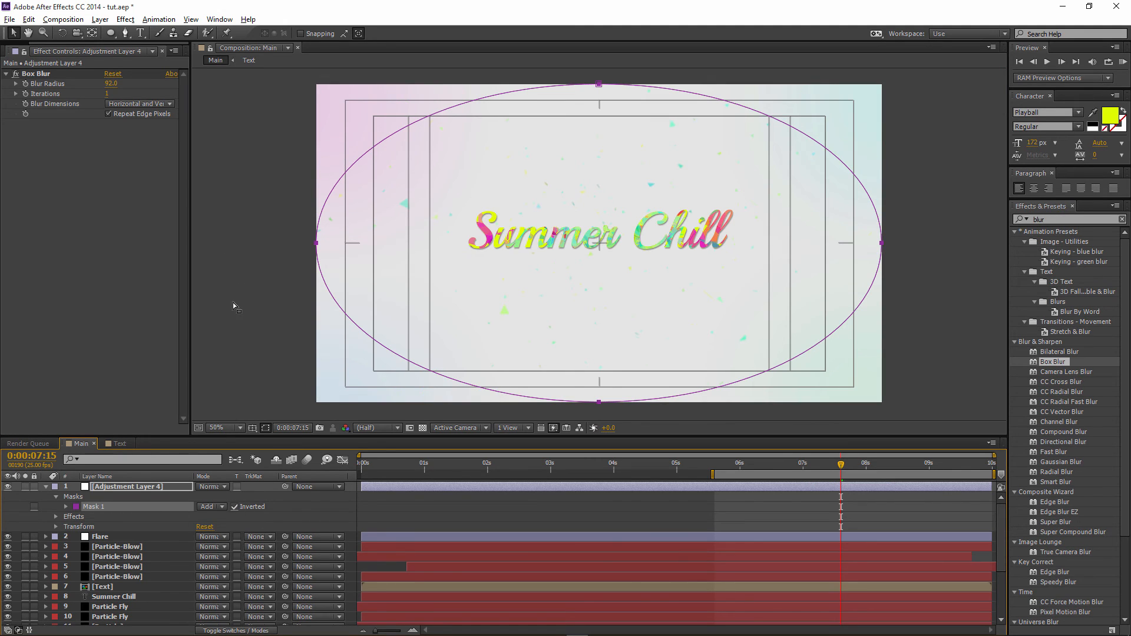
left_click(65, 506)
left_click_drag(223, 528, 365, 488)
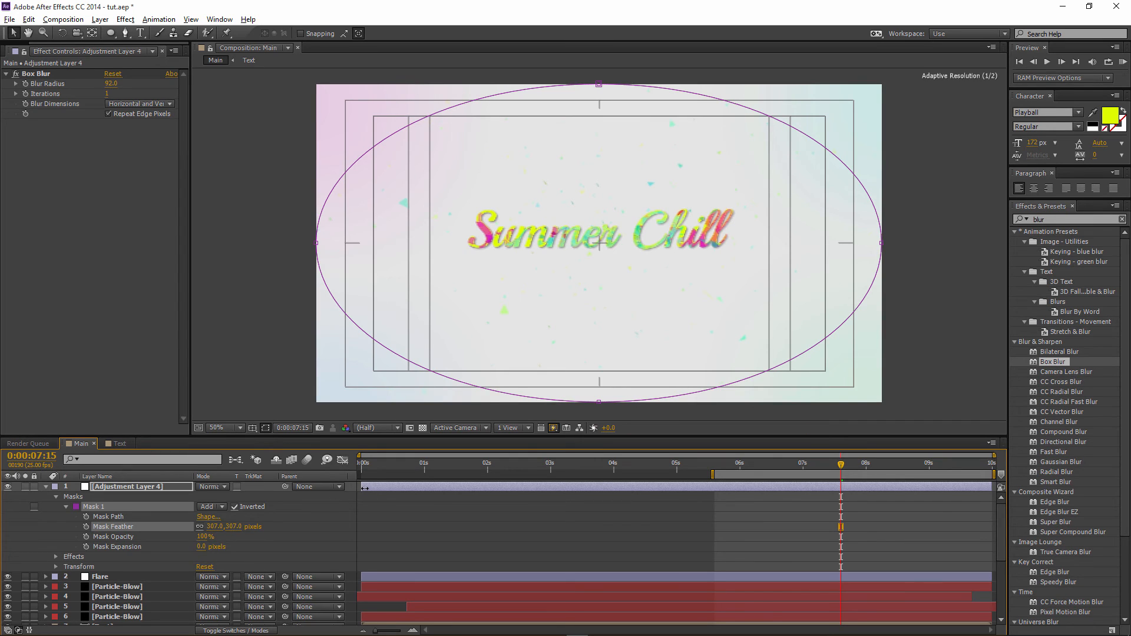
left_click(206, 303)
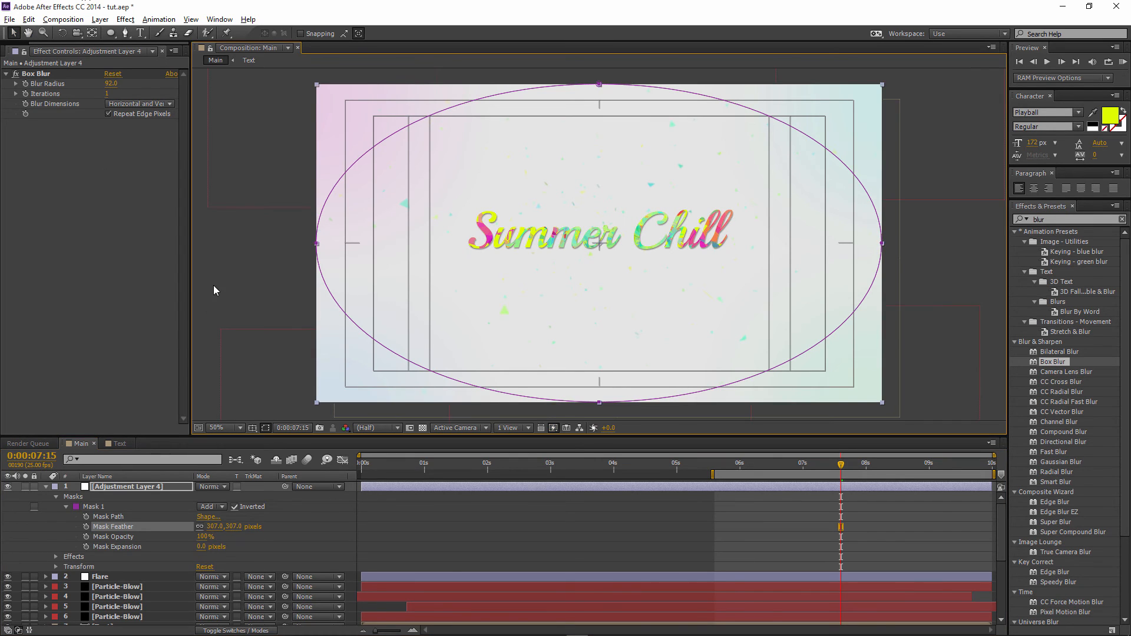
left_click(214, 290)
- Create a two-node camera with the 35mm preset in the Main composition
left_click(100, 19)
mouse_move(115, 33)
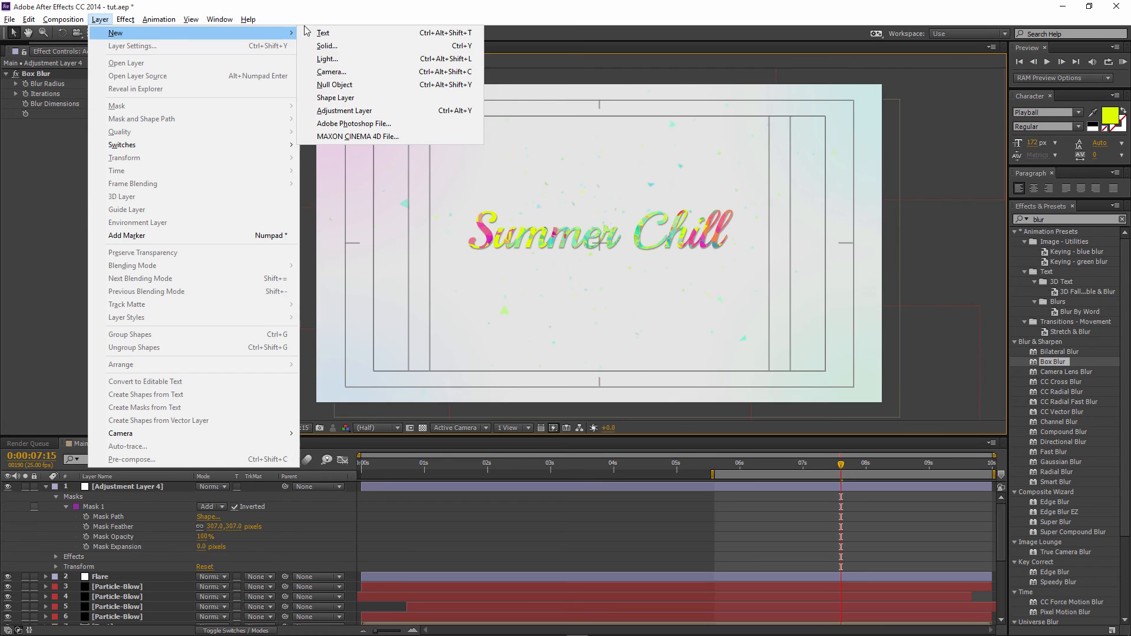
left_click(342, 72)
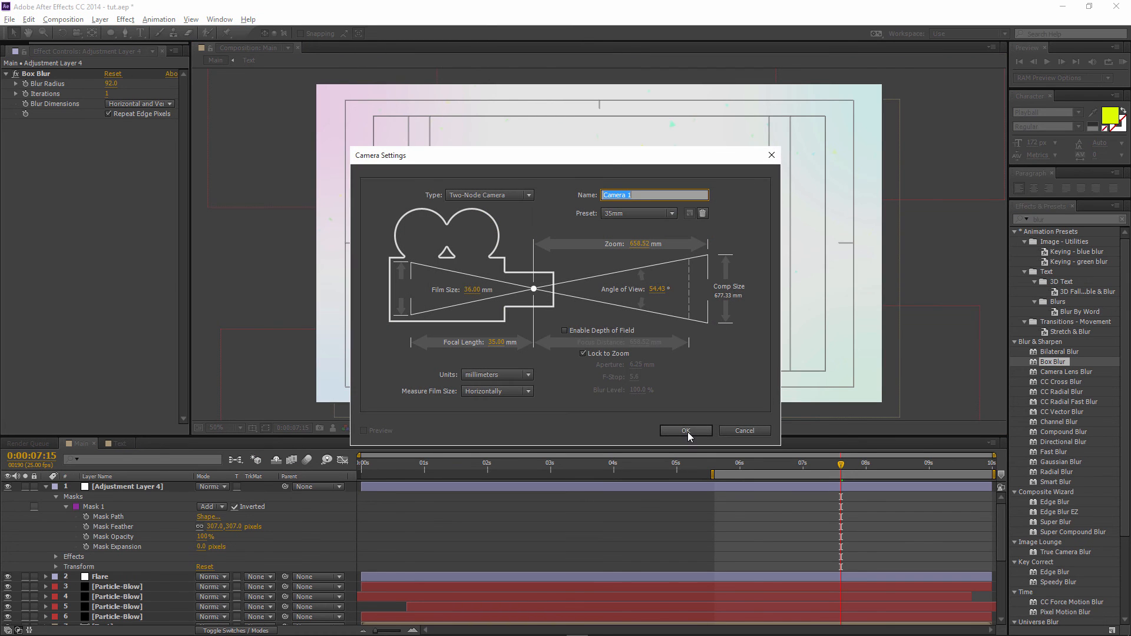
left_click(685, 431)
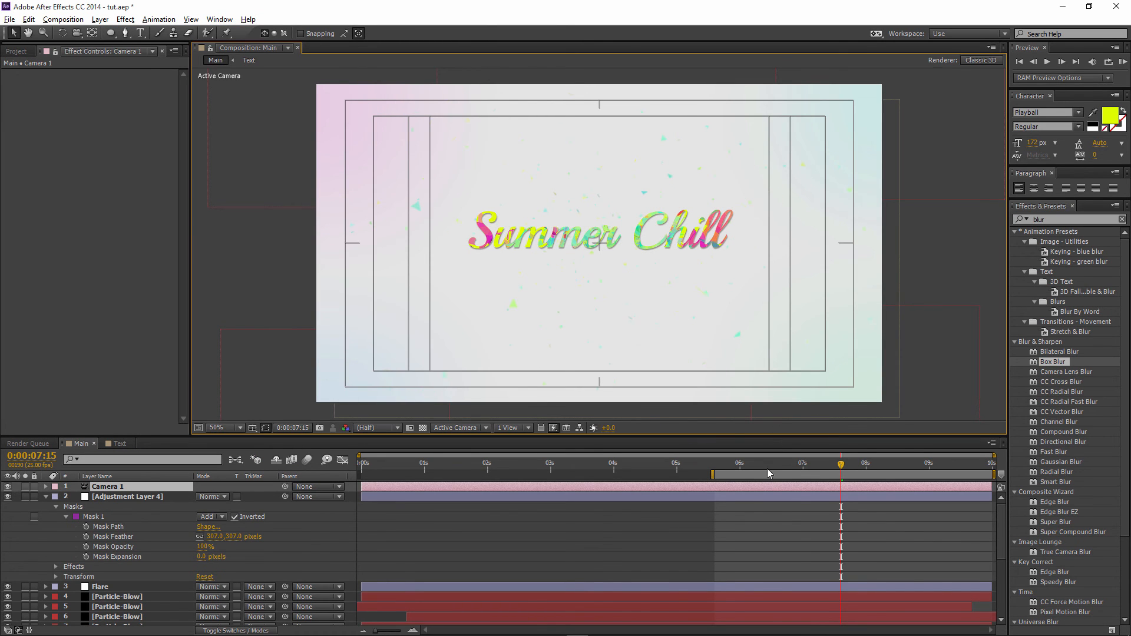
- Extend the work area back to the start of the composition and preview the animation
left_click_drag(714, 475, 361, 475)
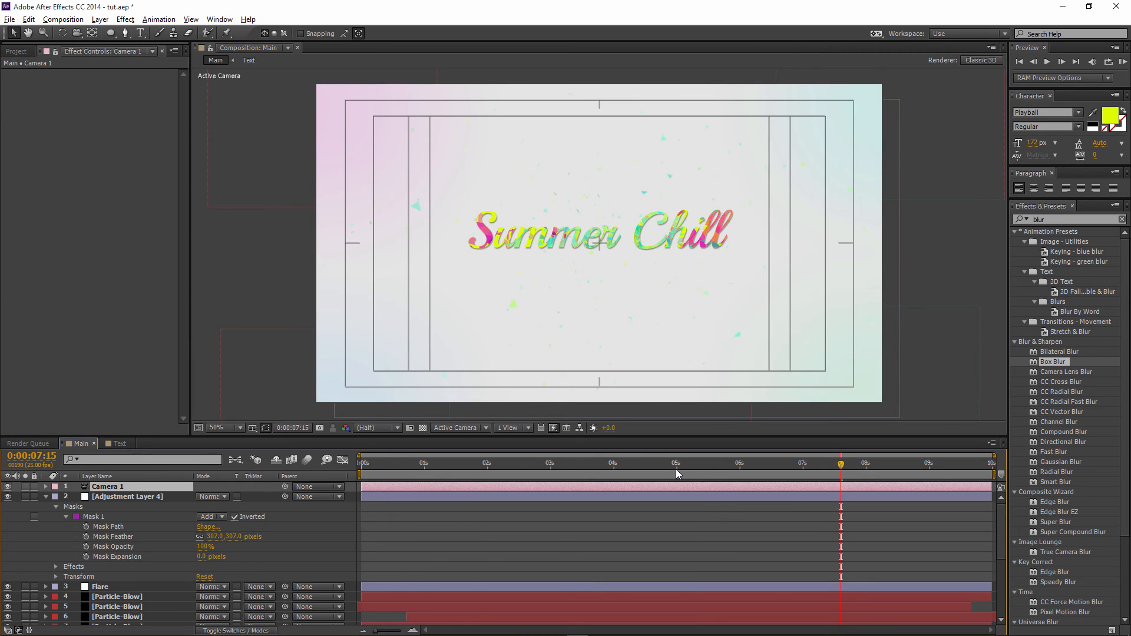
key("KP_0")
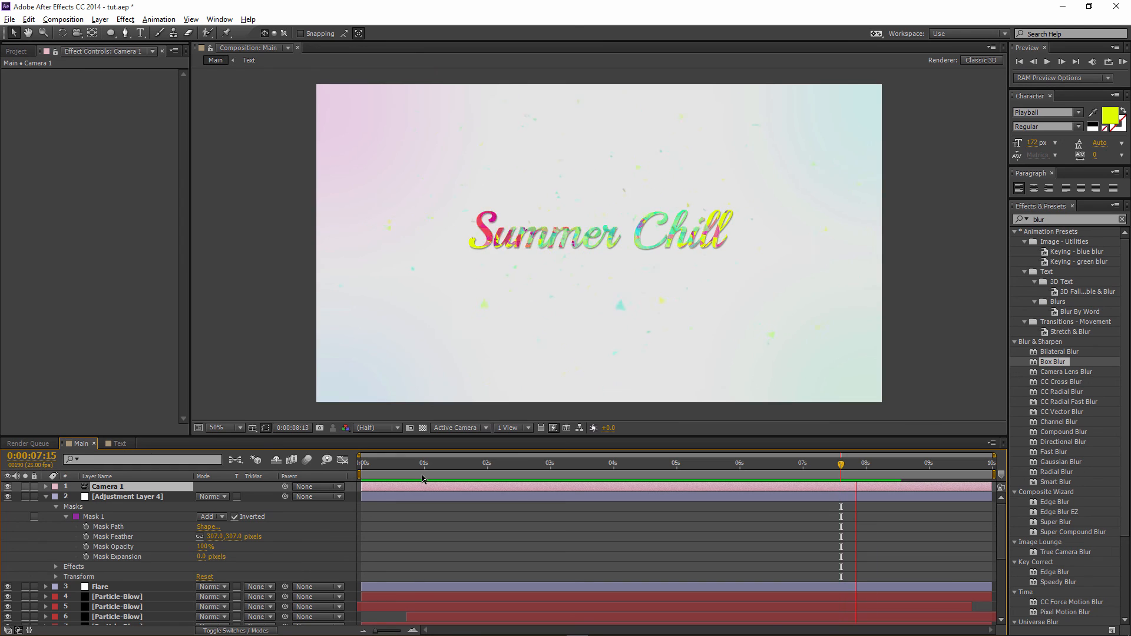
key("space")
- Inspect the keyframes of the uppermost [Particle] layer with the time at 0:00:04:09, soloing it briefly to check its particles
left_click_drag(693, 466, 636, 470)
scroll(104, 524, "down", 3)
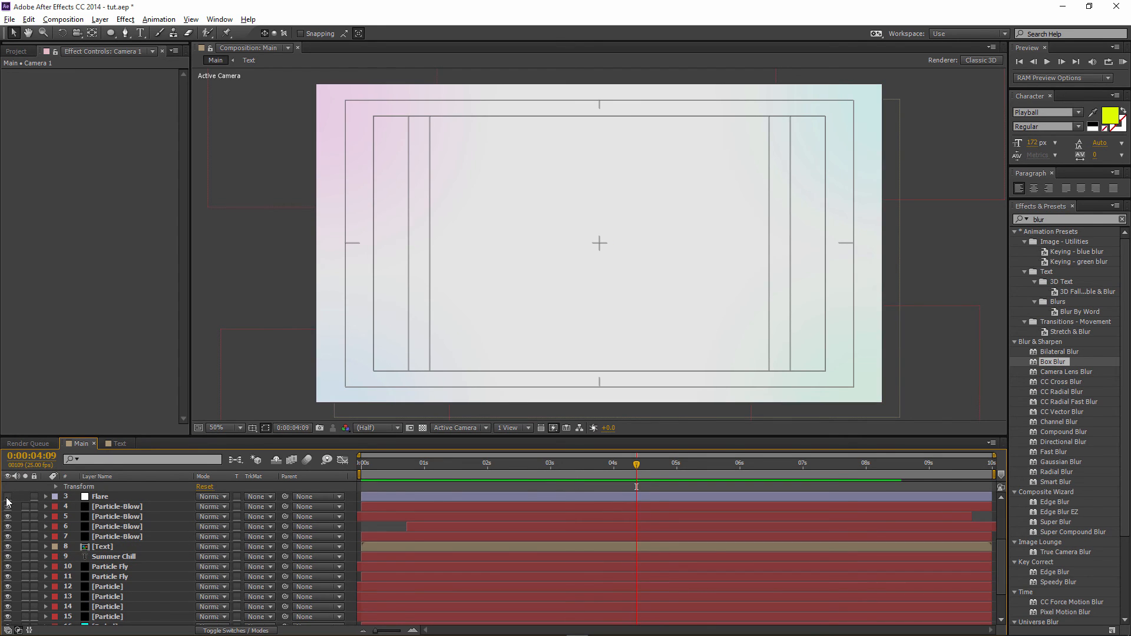
scroll(70, 530, "down", 1)
left_click(122, 556)
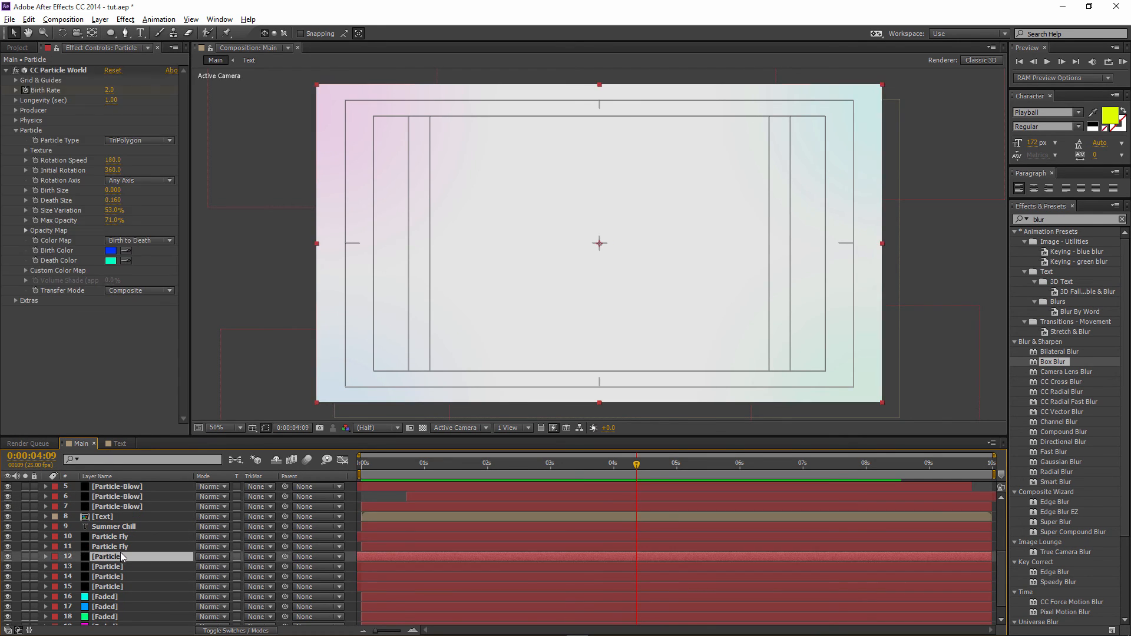
key("u")
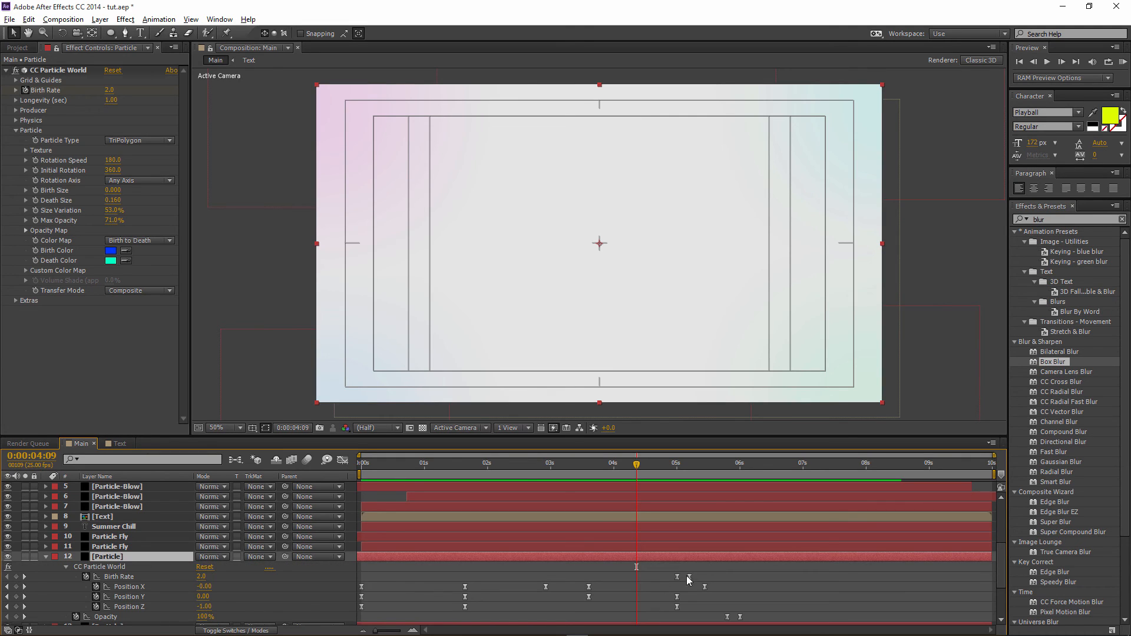
scroll(678, 572, "down", 1)
left_click(25, 527)
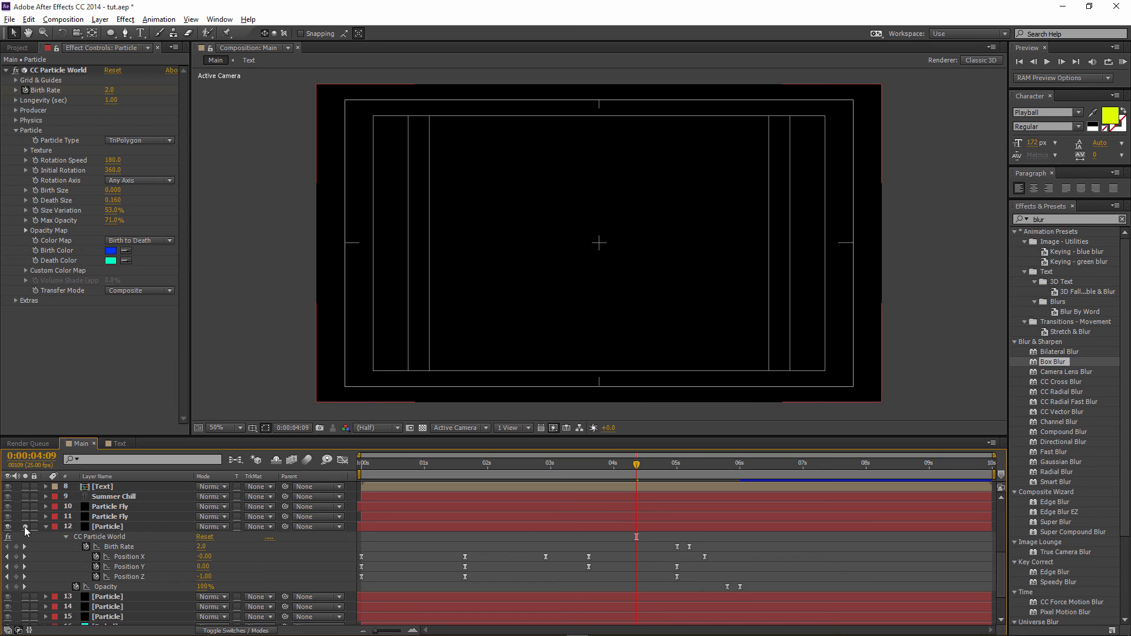
left_click(25, 527)
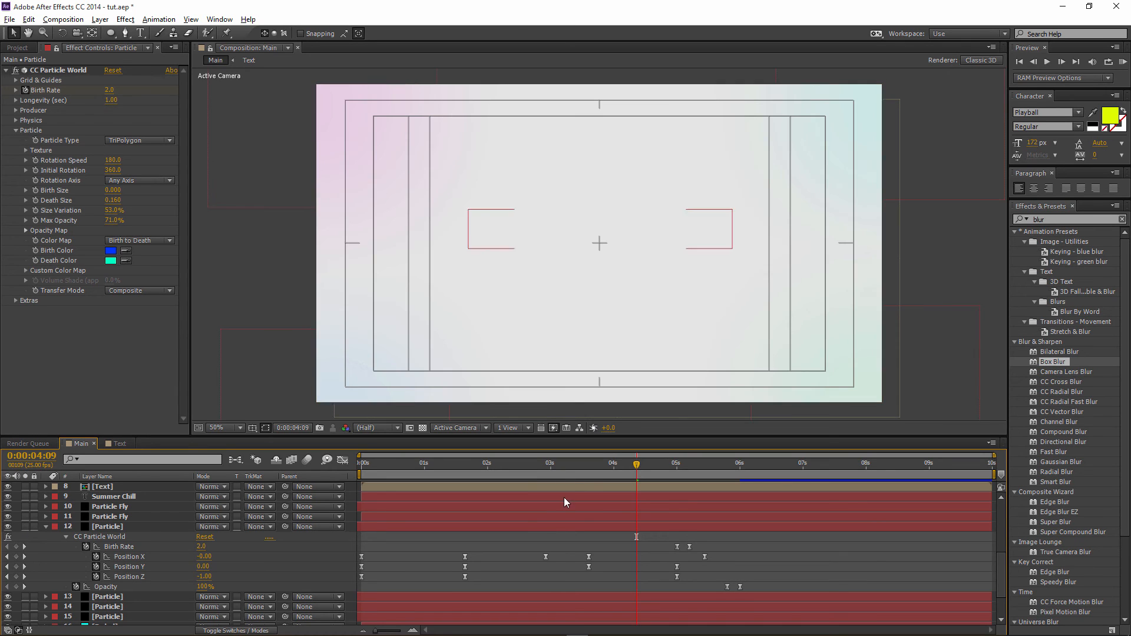
- Compare the particle frames at 0:00:04:02 and 0:00:05:01 with the camera hidden, and delete the Camera 1 layer
left_click(620, 465)
mouse_move(617, 468)
left_mouse_down()
mouse_move(655, 467)
mouse_move(619, 467)
left_mouse_up()
scroll(75, 511, "up", 3)
scroll(74, 510, "up", 4)
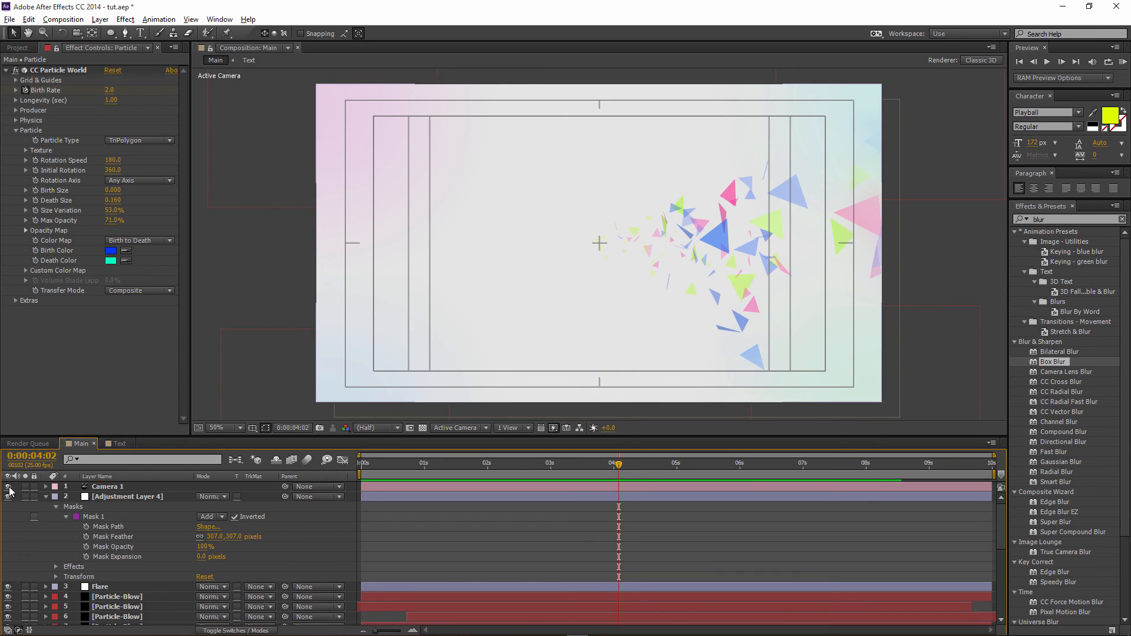
left_click(9, 498)
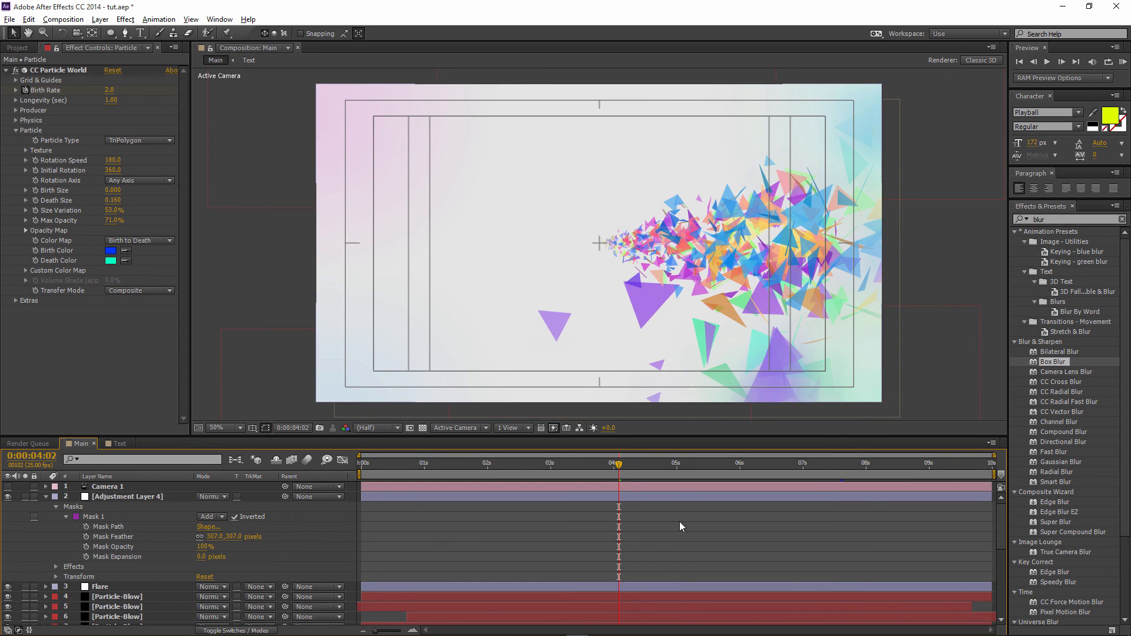
left_click(679, 465)
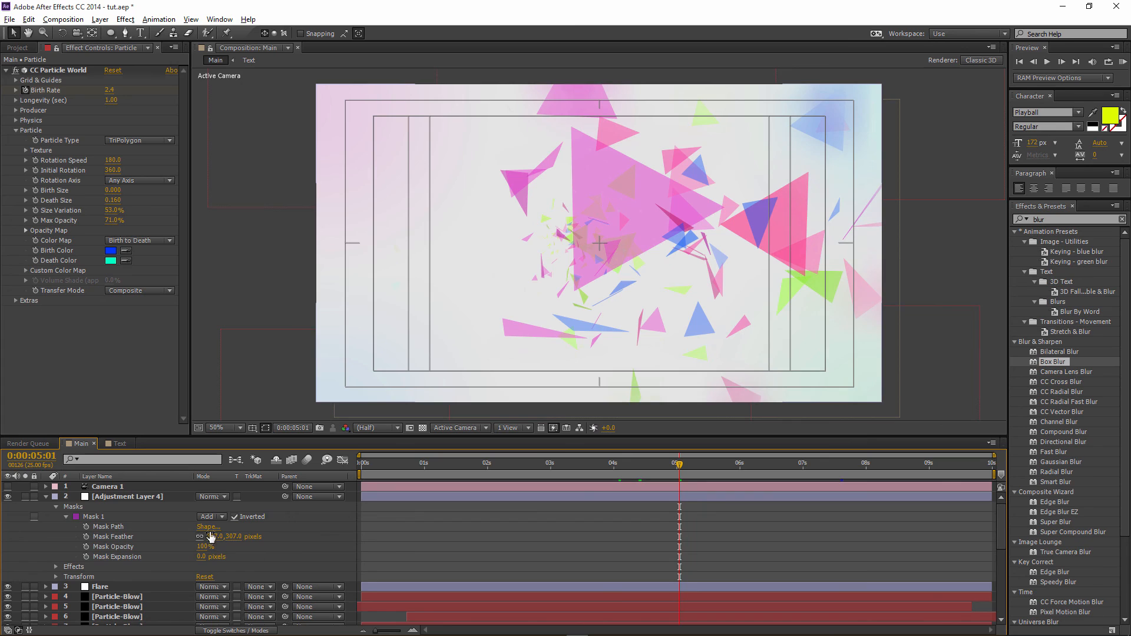
left_click(111, 488)
key("Delete")
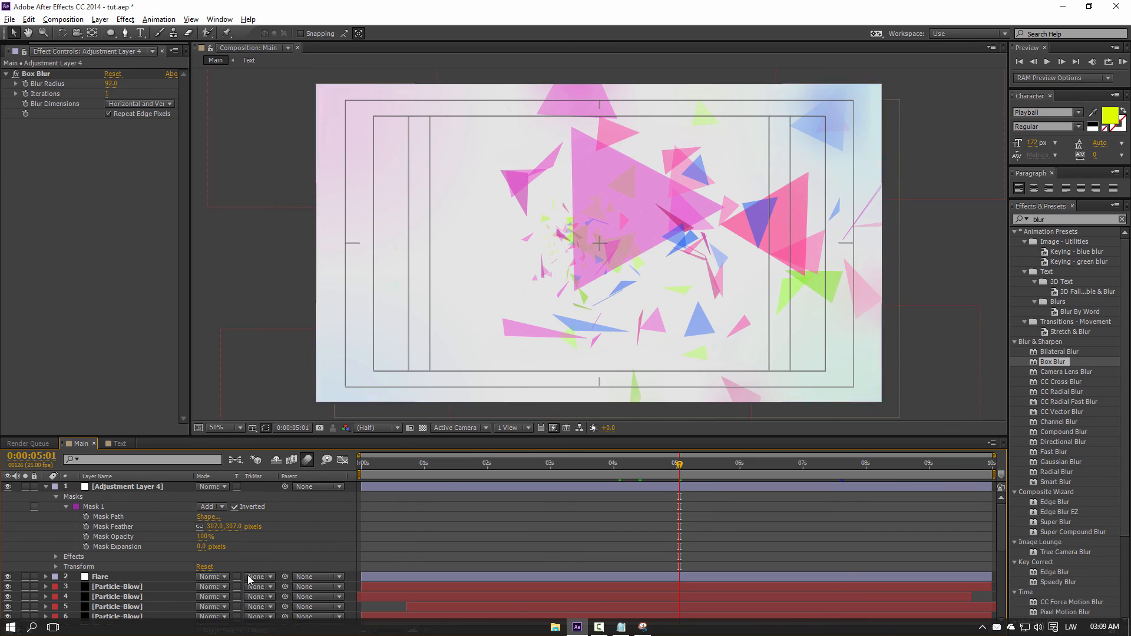
- Enable motion blur on the four Particle-Blow layers, the Summer Chill text layer and both Particle Fly layers
left_click(234, 631)
scroll(256, 561, "down", 2)
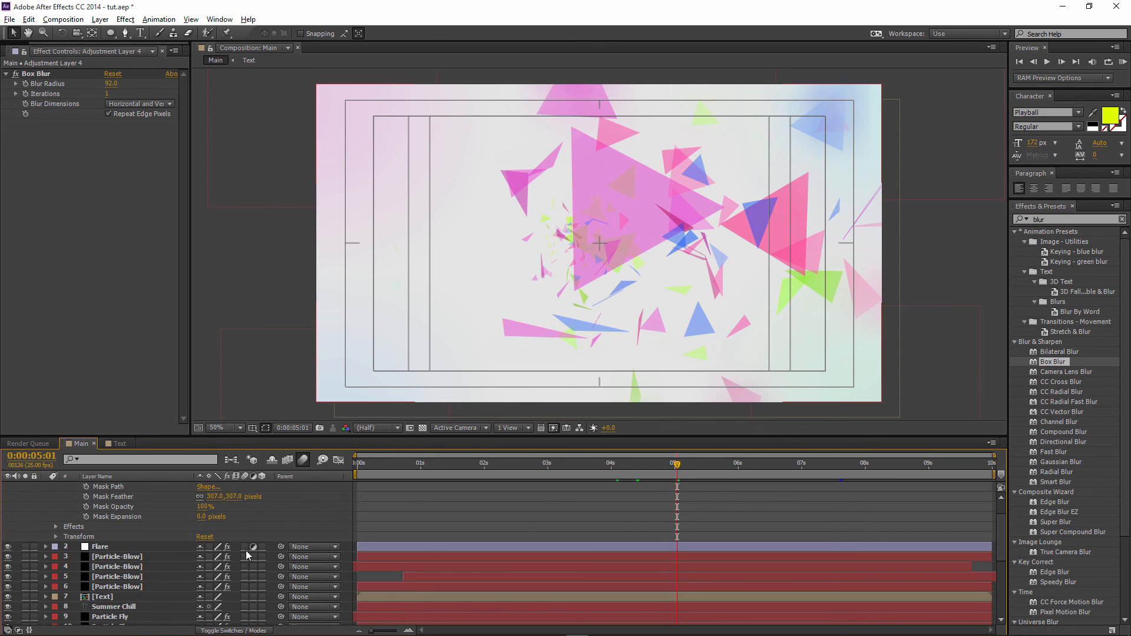
scroll(242, 561, "down", 2)
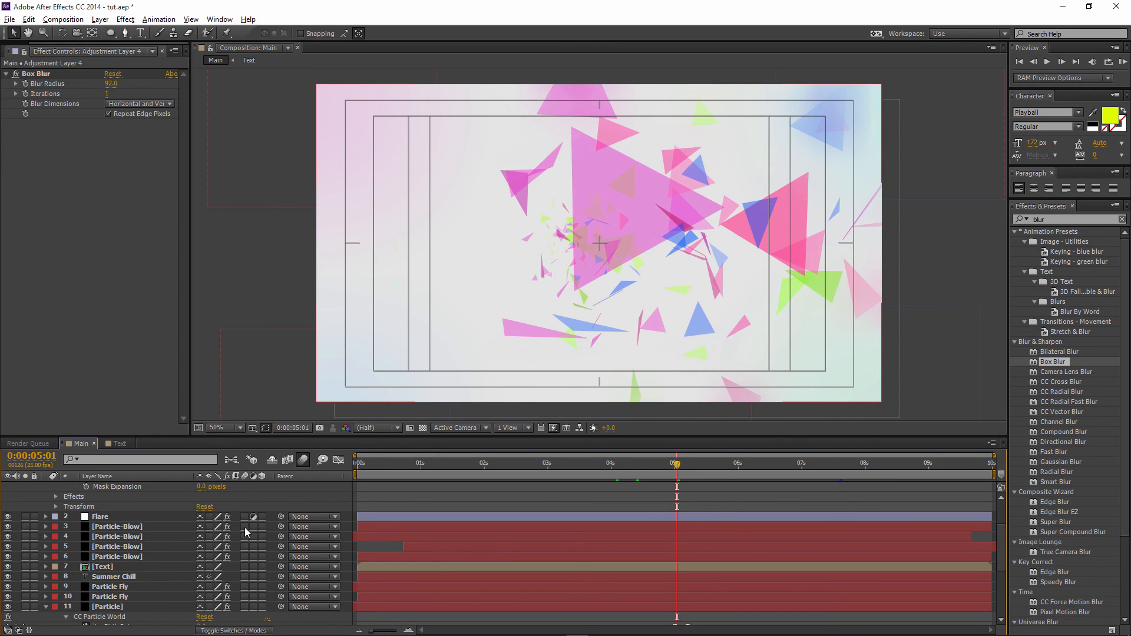
left_click_drag(245, 527, 242, 559)
scroll(243, 561, "down", 1)
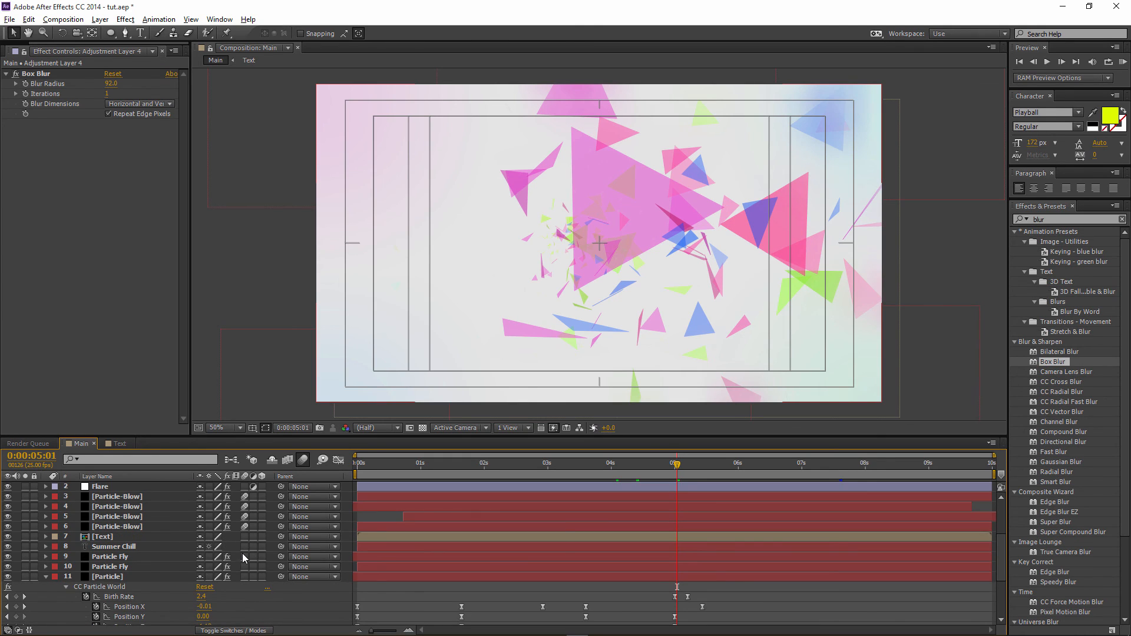
left_click(245, 547)
left_click(245, 557)
- Collapse the uppermost [Particle] layer and try motion blur on the [Particle] layers
left_click(46, 577)
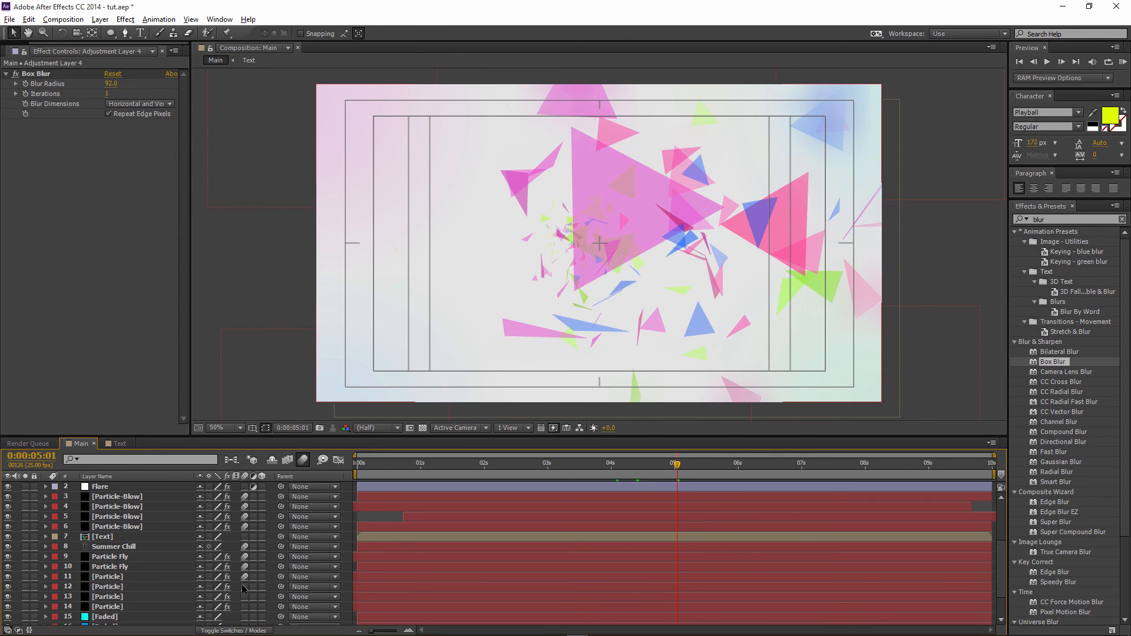
left_click(243, 587)
left_click(242, 598)
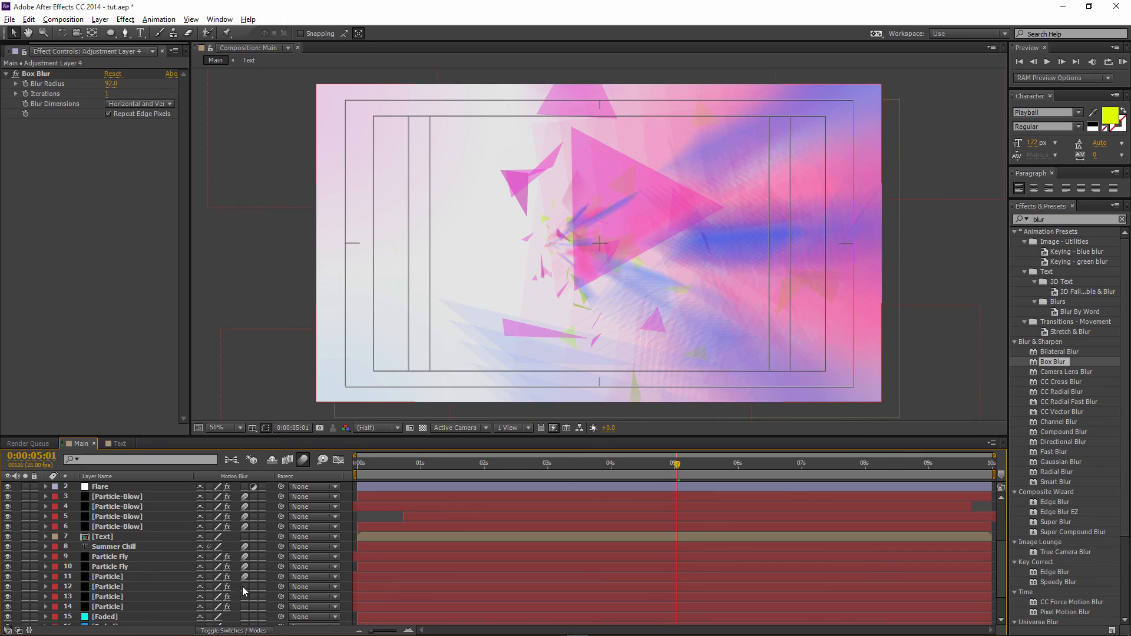
left_click(243, 587)
left_click(242, 577)
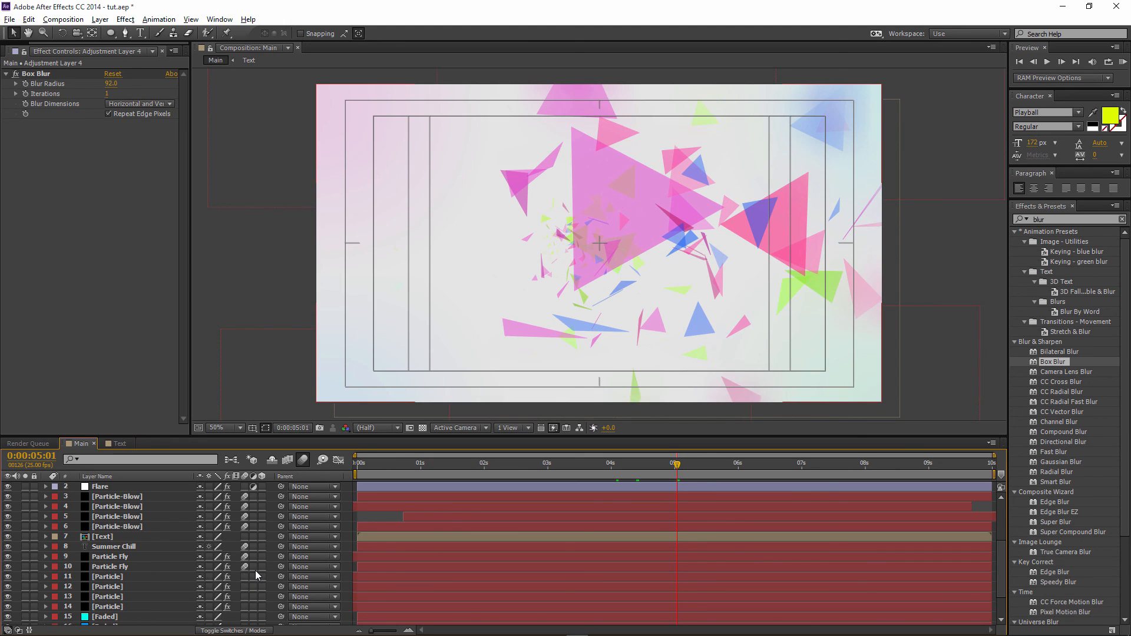
- Preview the composition with motion blur and move the time to 0:00:06:04 to examine the burst
key("KP_0")
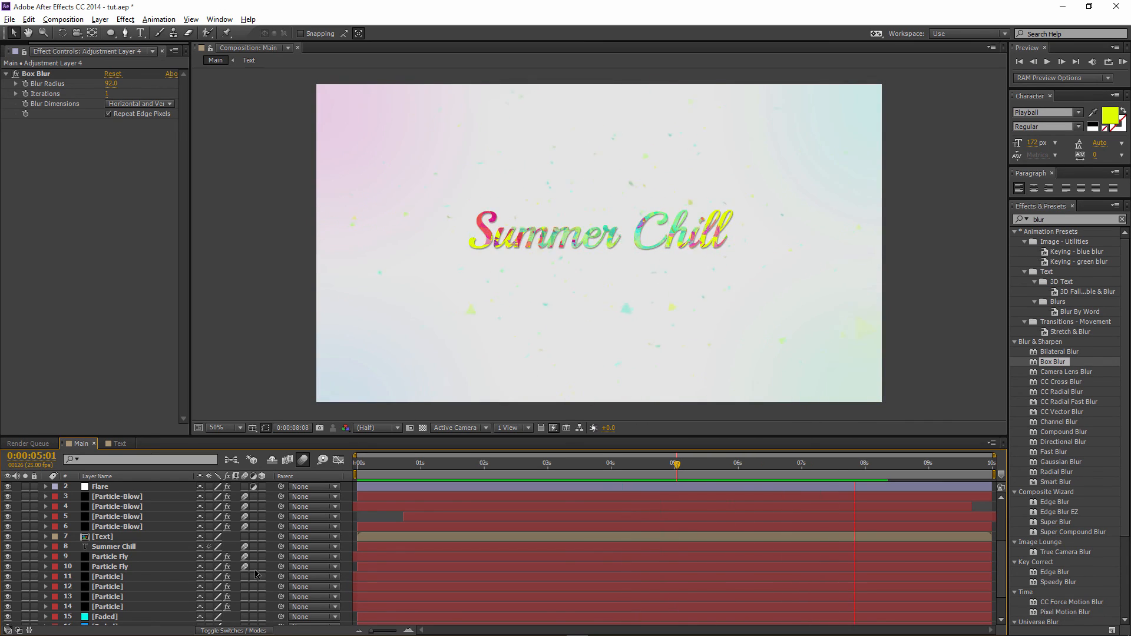
key("space")
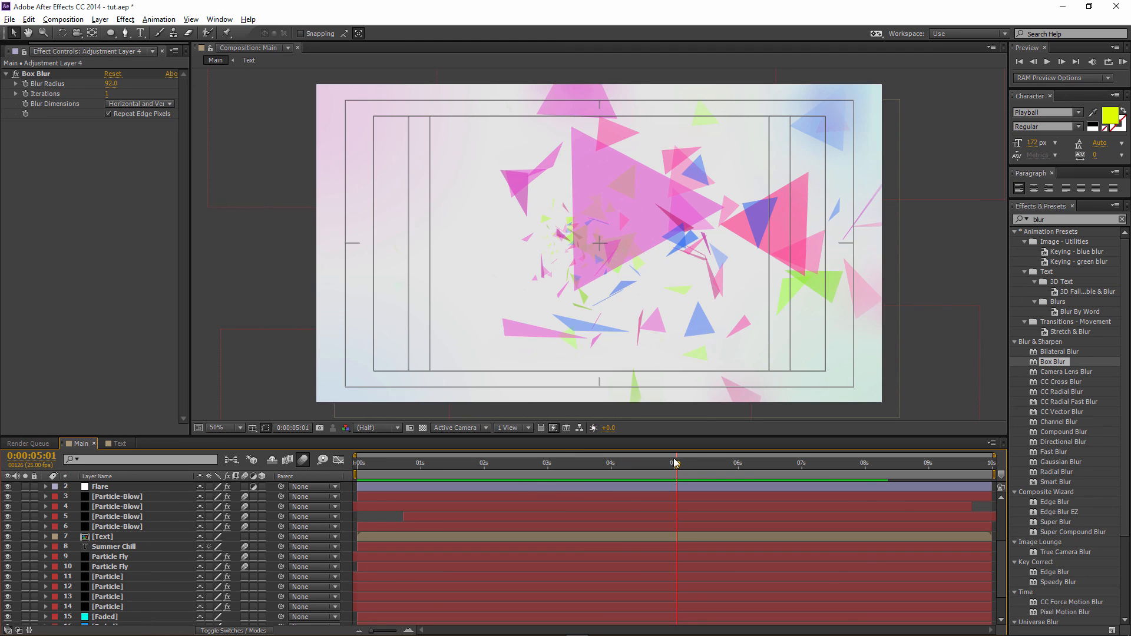
left_click_drag(676, 464, 742, 464)
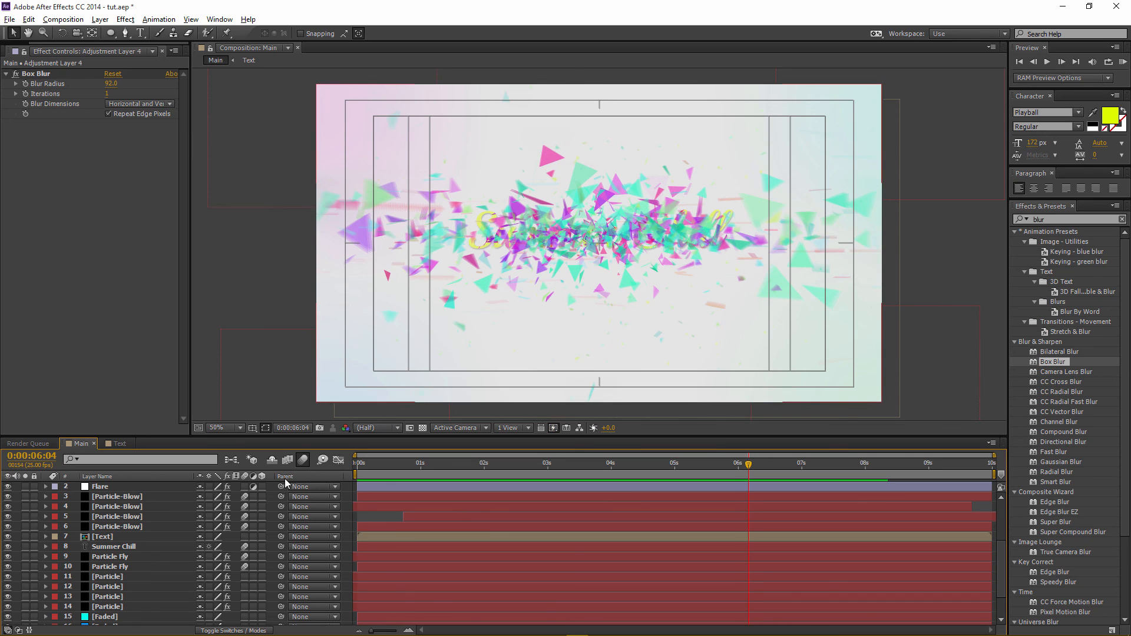
- Toggle motion blur off and on again for the two uppermost Particle-Blow layers
left_click(247, 498)
left_click(247, 497)
left_click(247, 507)
left_click(247, 508)
scroll(244, 564, "up", 2)
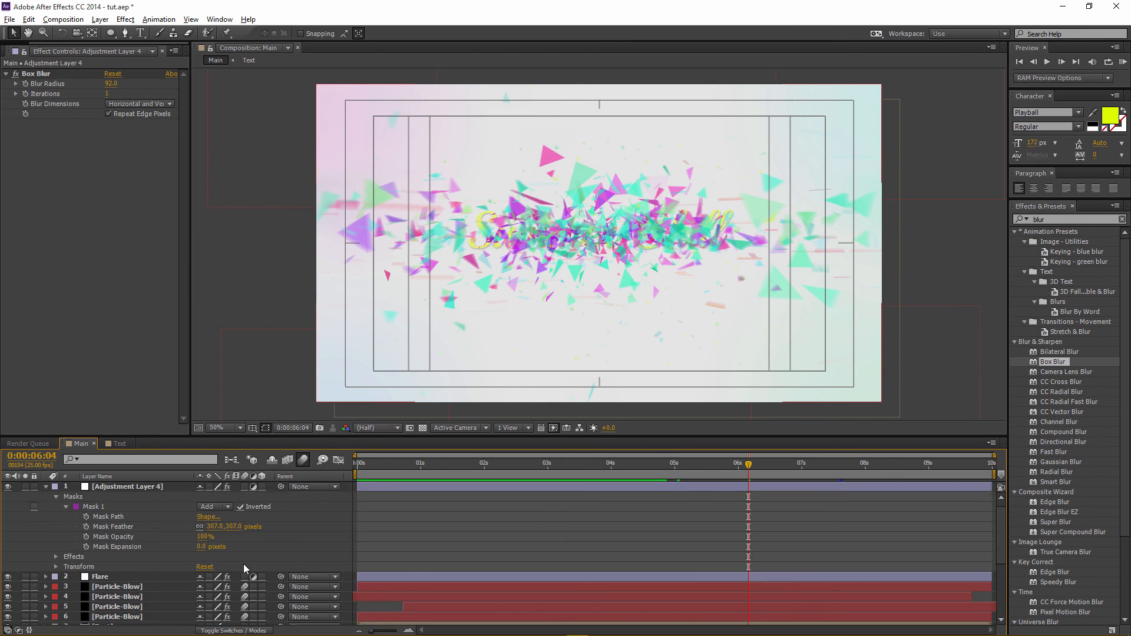
- Preview the burst from just after the 5-second mark and scrub to the title at 0:00:07:02
left_click(703, 464)
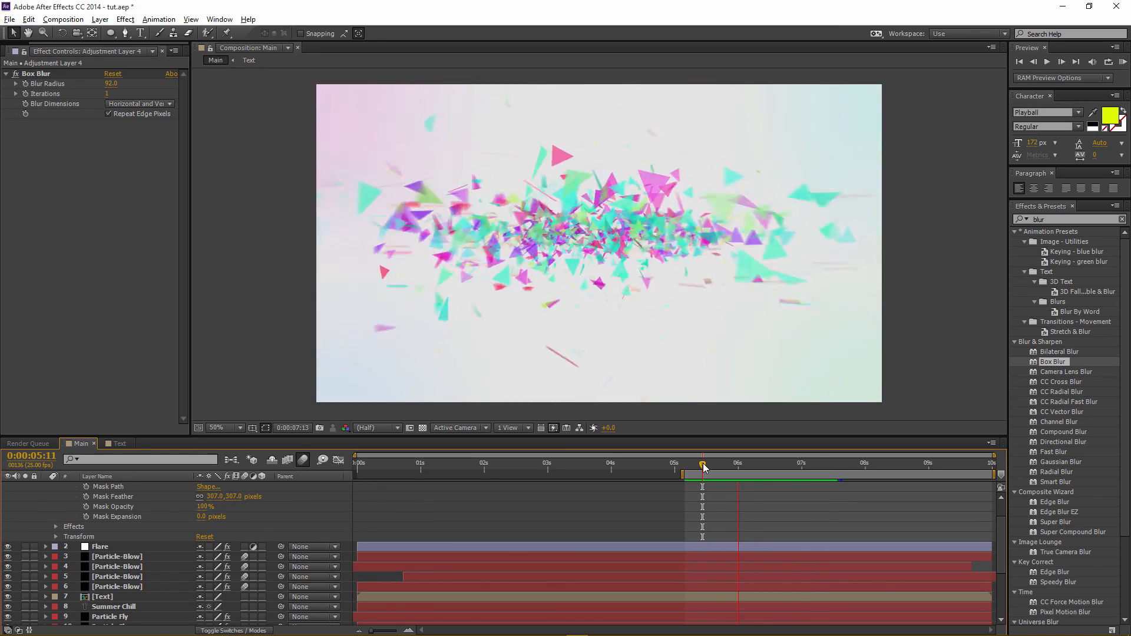
key("space")
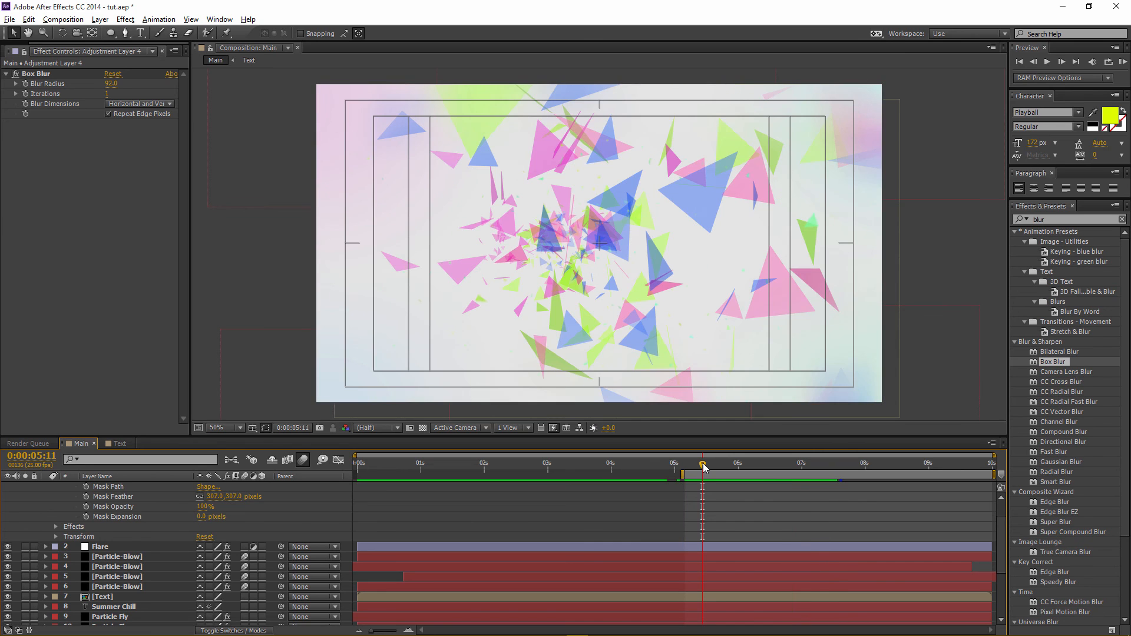
left_click_drag(703, 463, 809, 467)
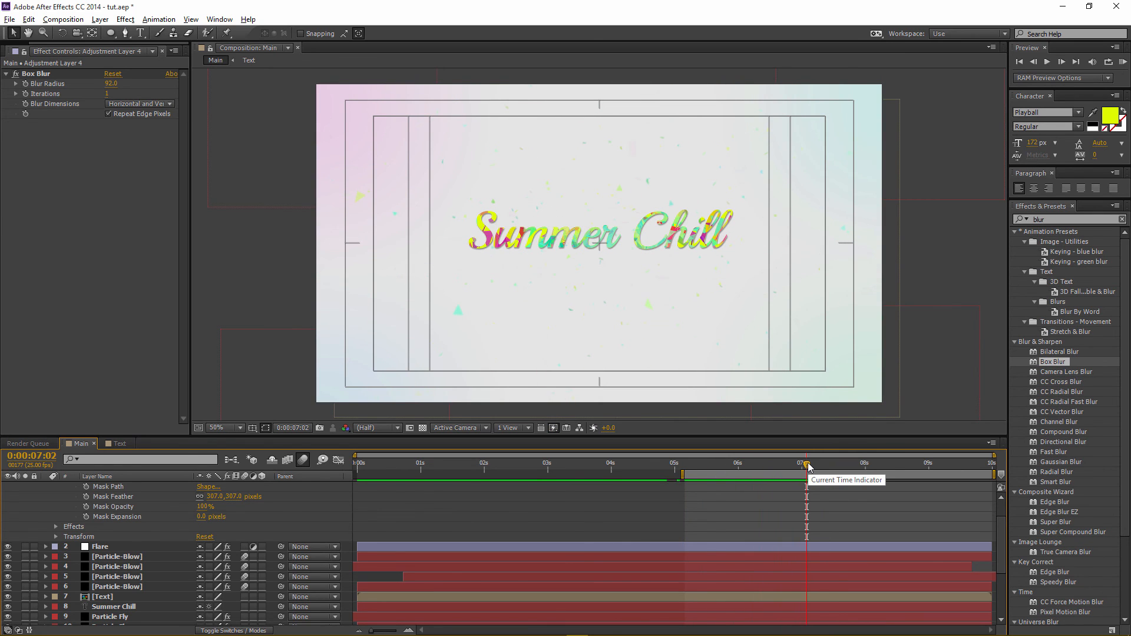